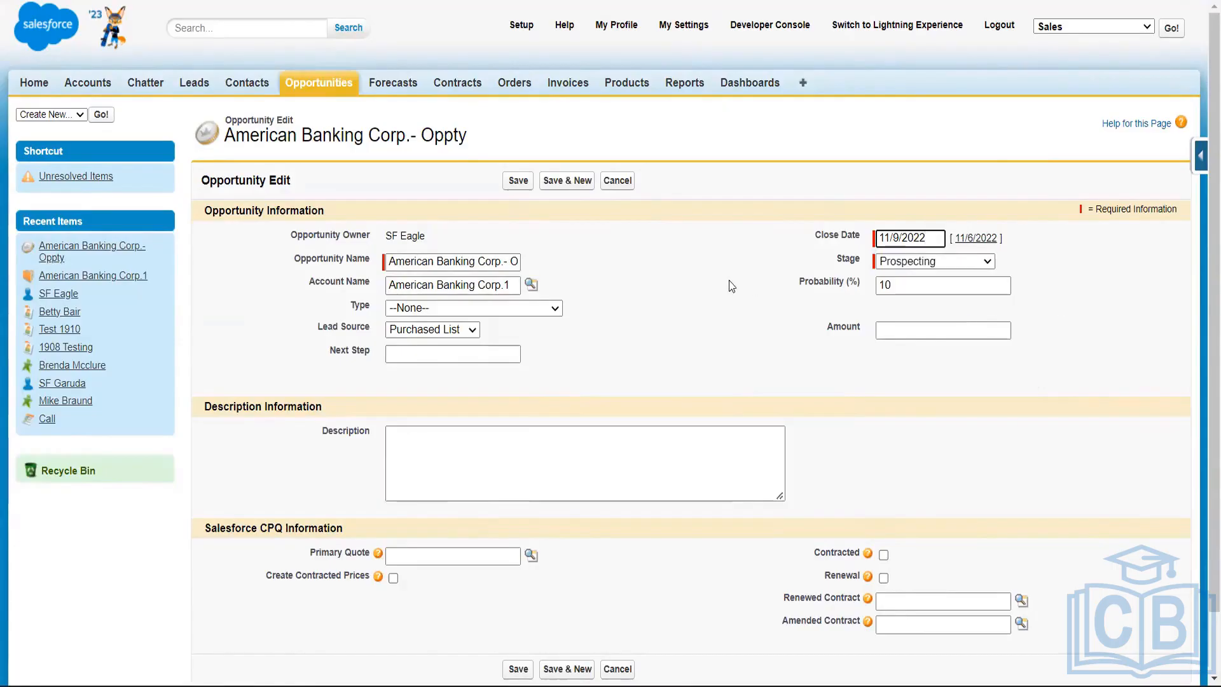
# - Set the opportunity's close date to 11/10/2022
pyautogui.click(934, 239)
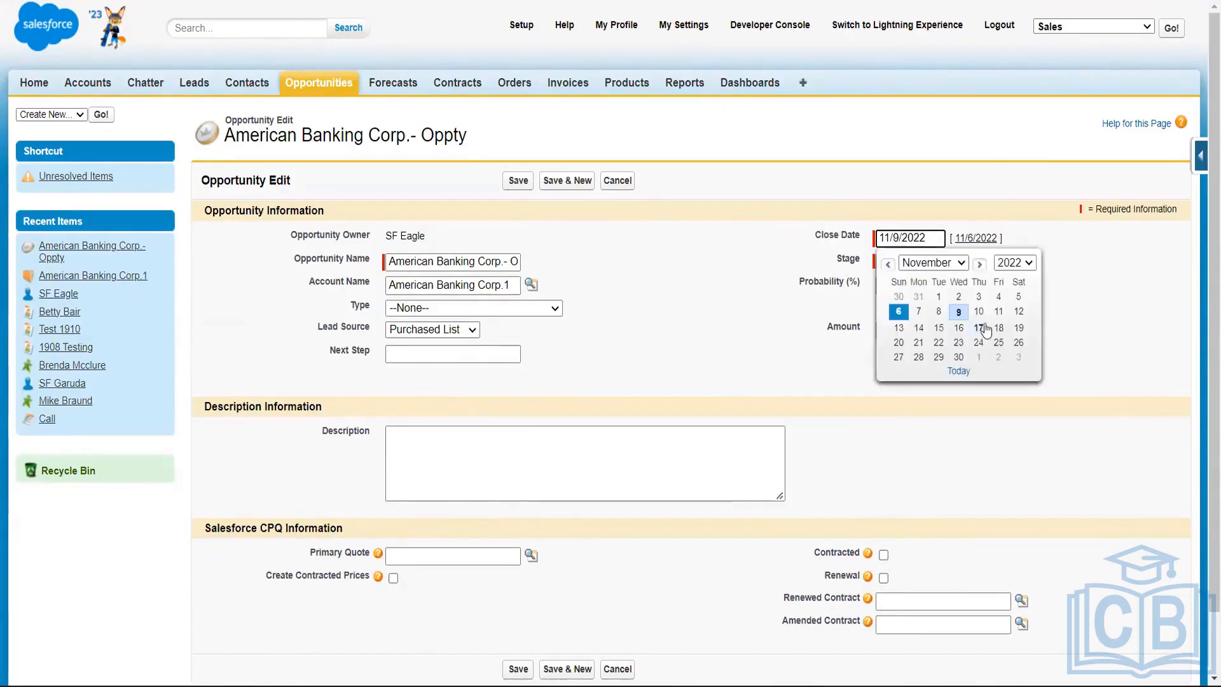
pyautogui.click(983, 311)
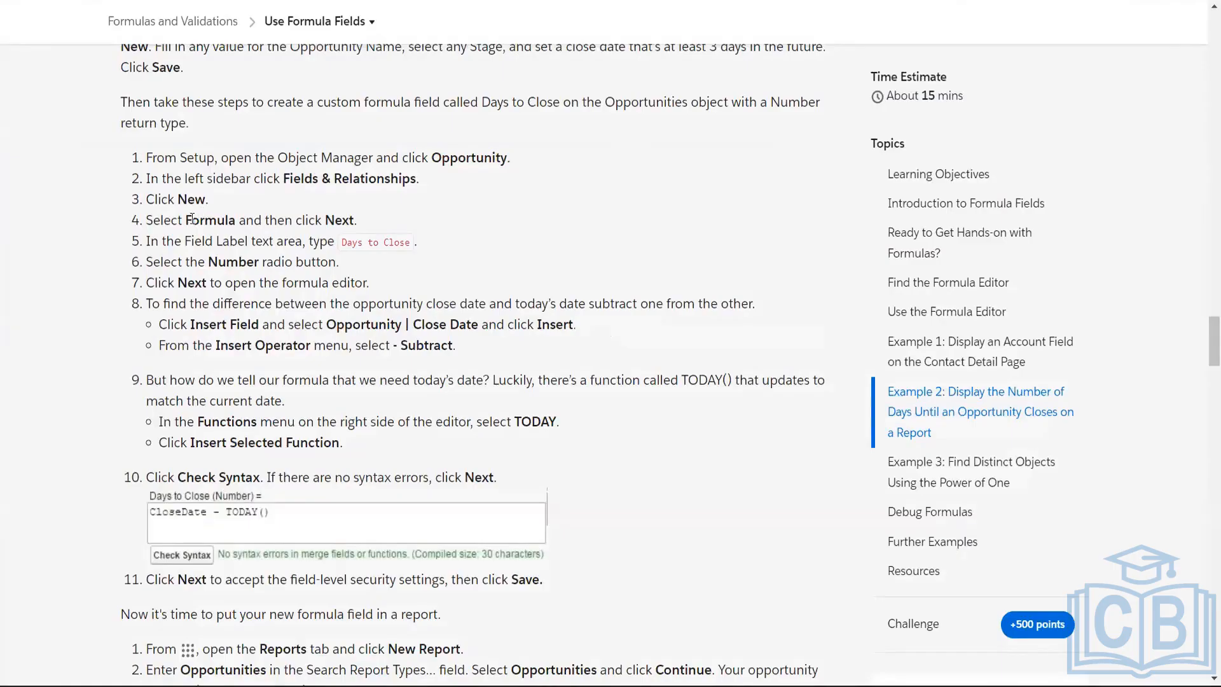
# - Check the Trailhead instructions for the field type and label of the Days to Close formula field
pyautogui.moveTo(186, 220); pyautogui.dragTo(367, 218)
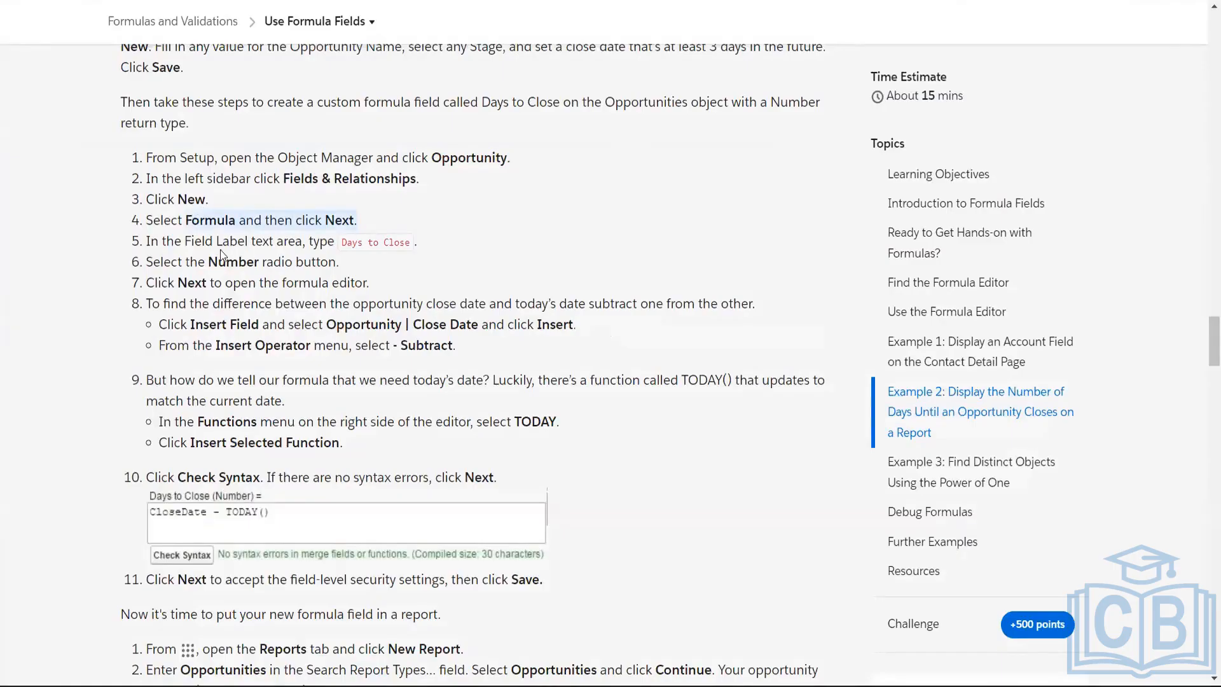
pyautogui.moveTo(185, 241); pyautogui.dragTo(412, 242)
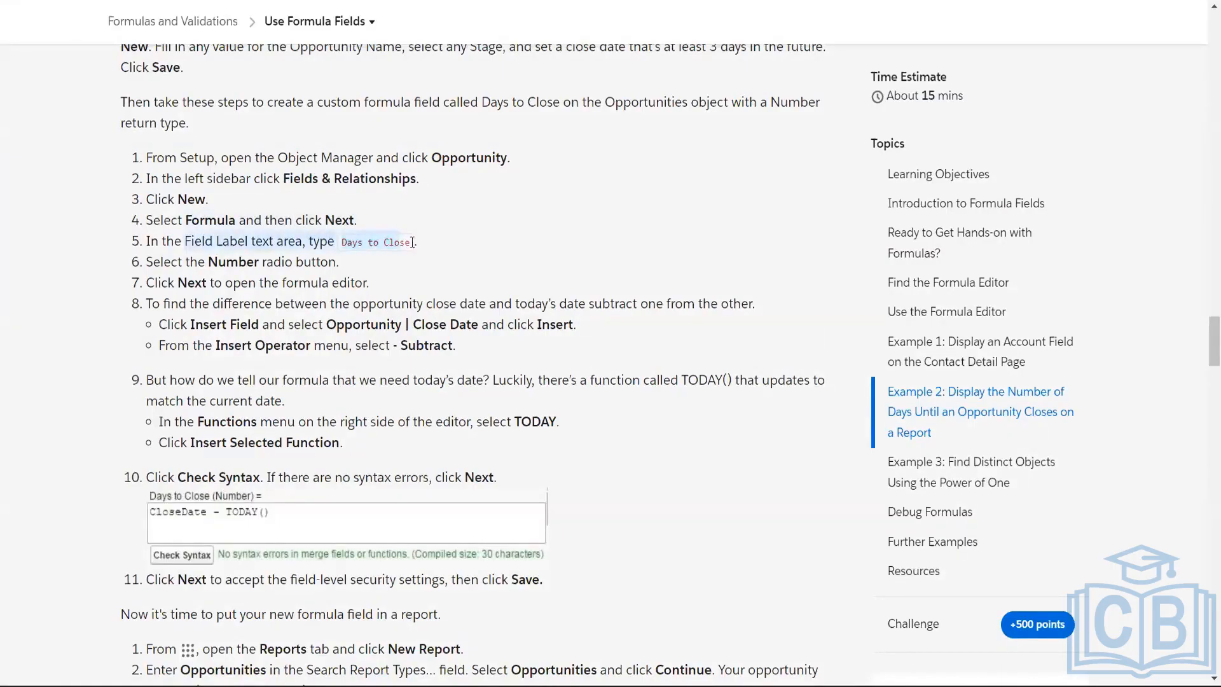
pyautogui.click(411, 256)
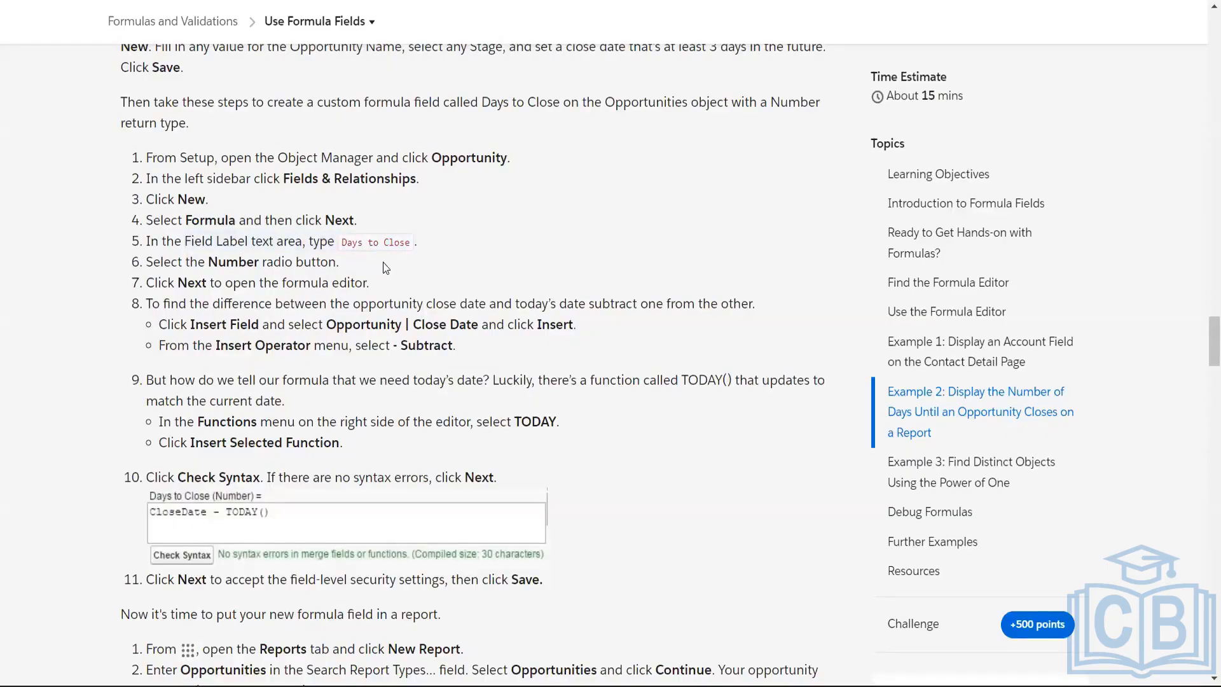
pyautogui.click(198, 1)
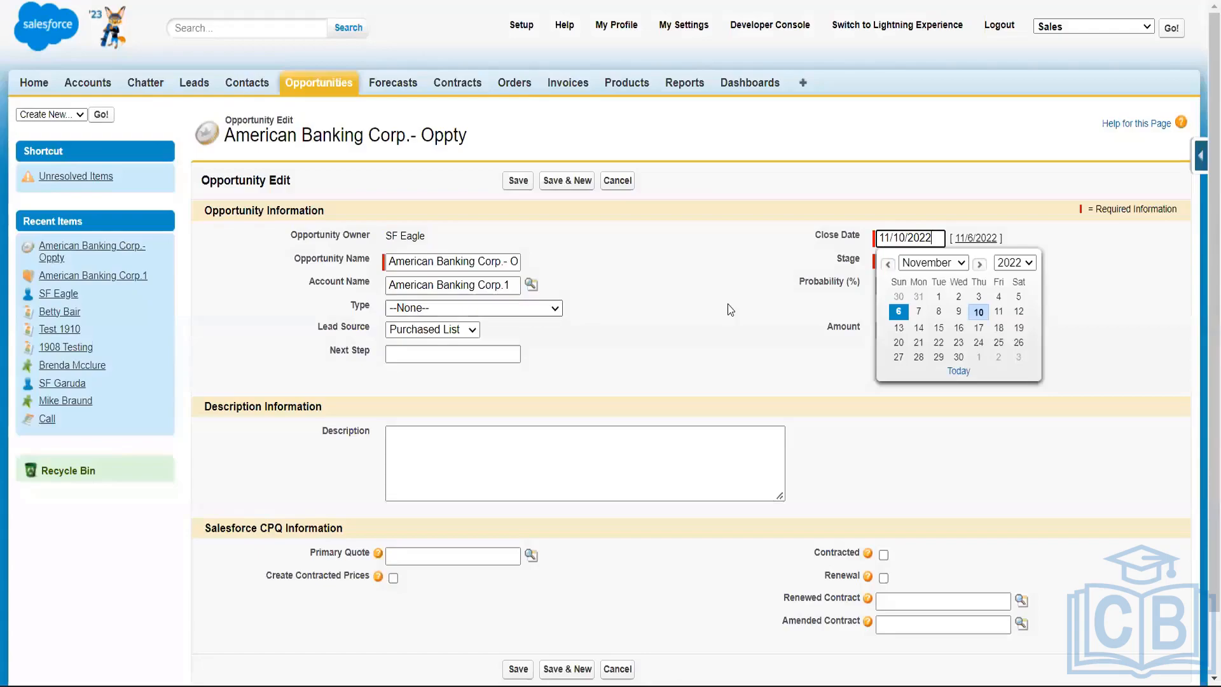
# - In Salesforce, discard the opportunity edits and start a new Opportunity custom field with the Formula data type
pyautogui.click(806, 306)
pyautogui.click(622, 185)
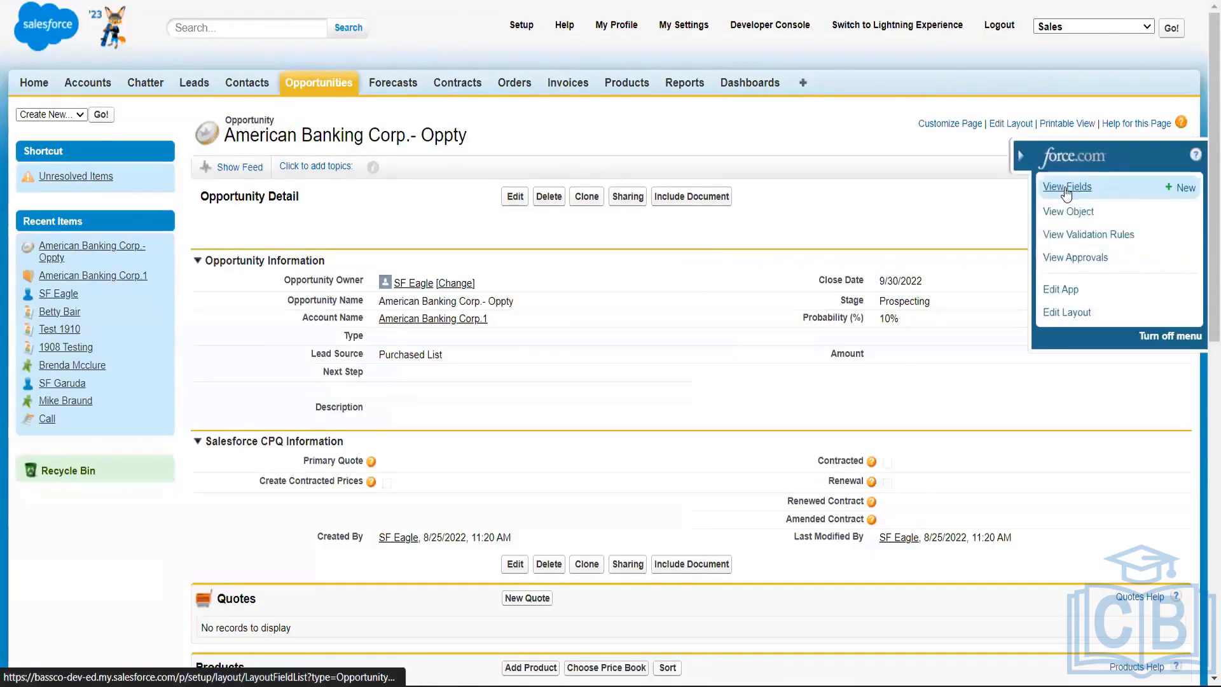
pyautogui.click(1065, 187)
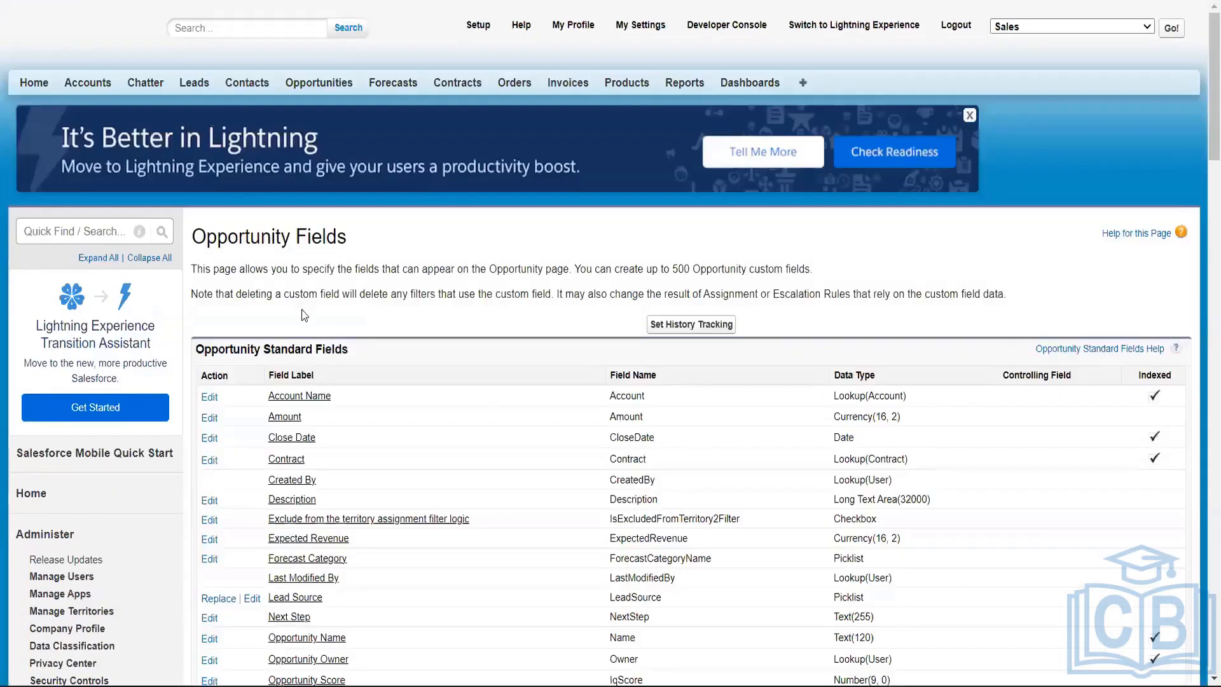
pyautogui.scroll(-12, 1202, 134)
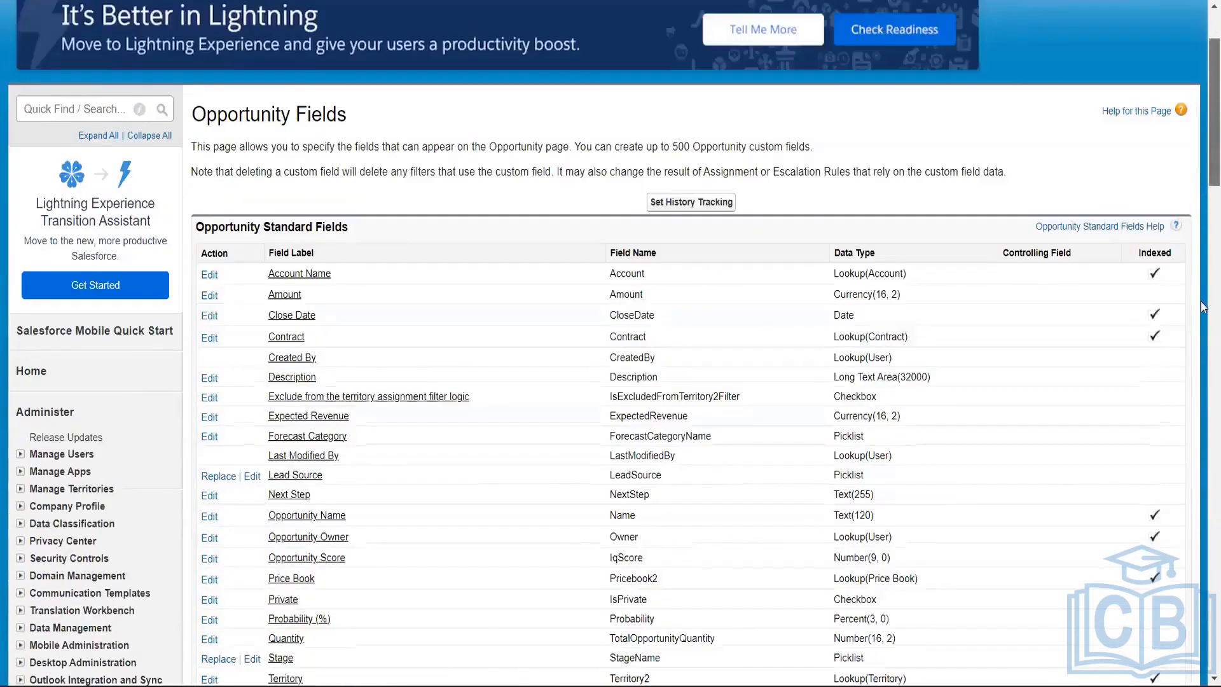
pyautogui.scroll(1, 527, 154)
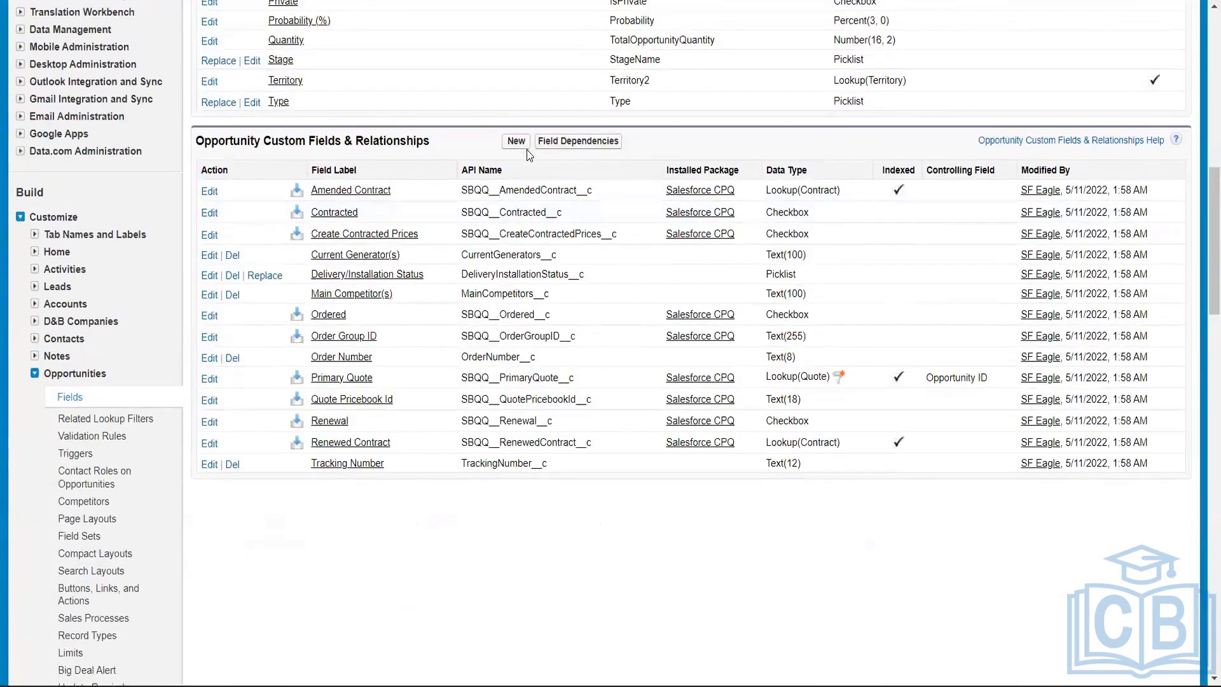
pyautogui.click(516, 142)
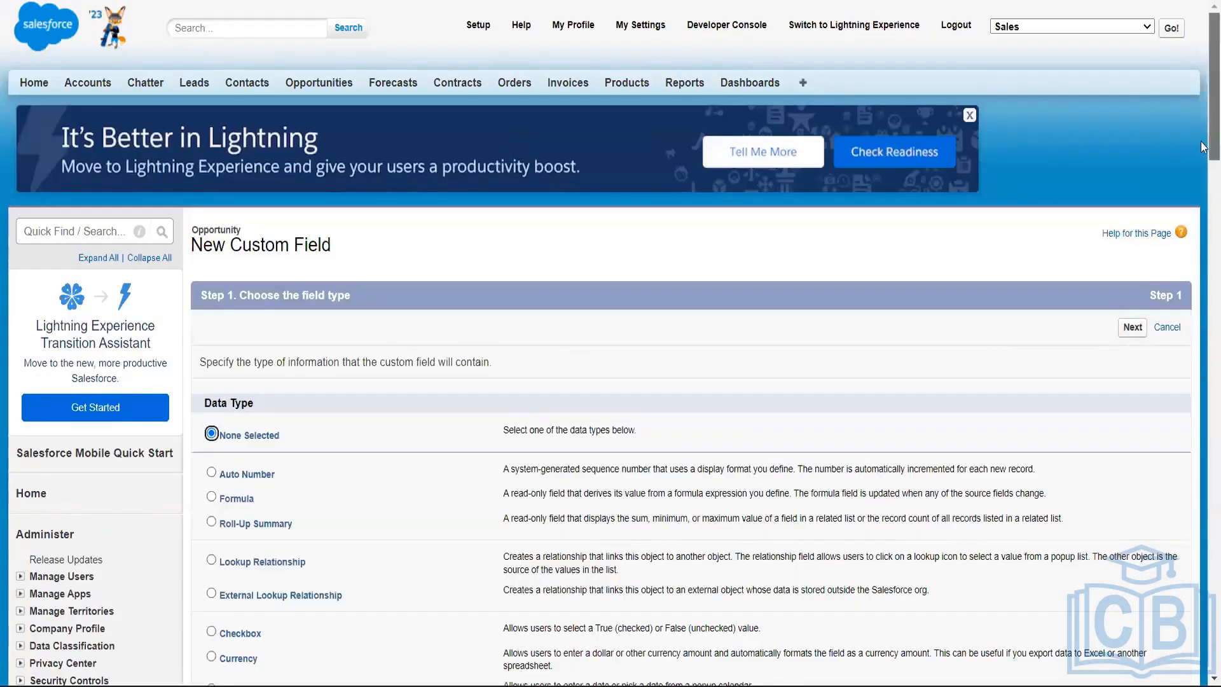
pyautogui.scroll(-5, 230, 216)
pyautogui.click(212, 168)
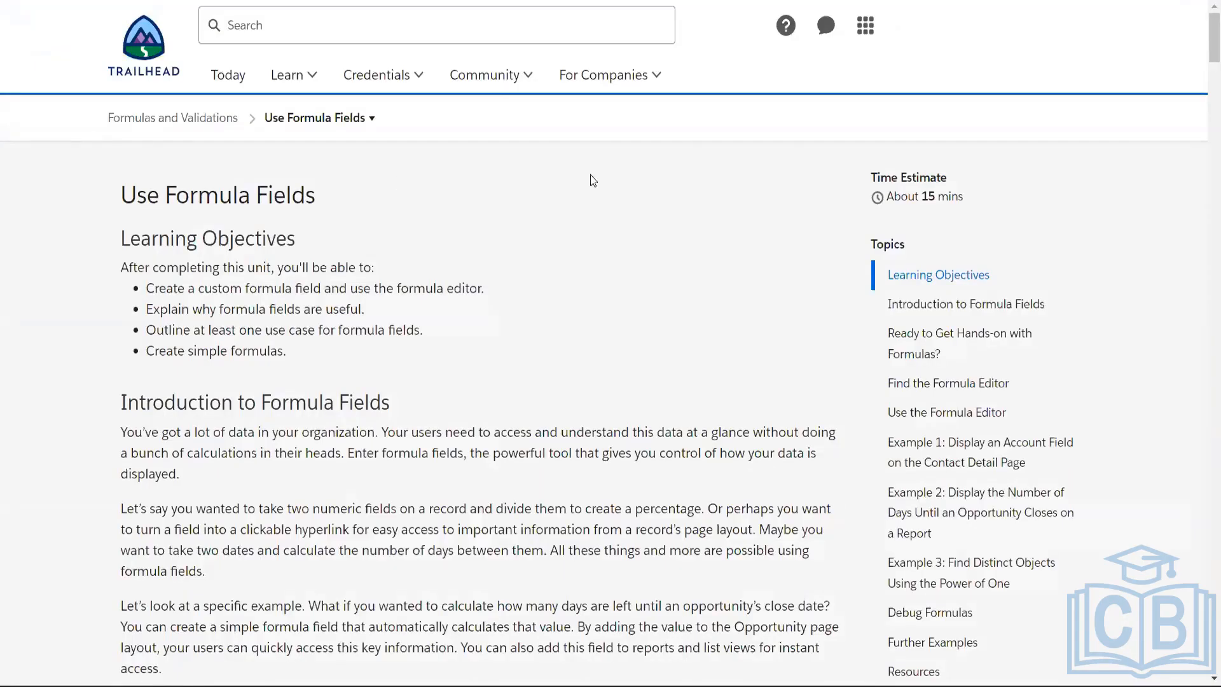
# - Find Example 2 in the Trailhead Use Formula Fields unit and read its steps for creating the formula field
pyautogui.click(480, 77)
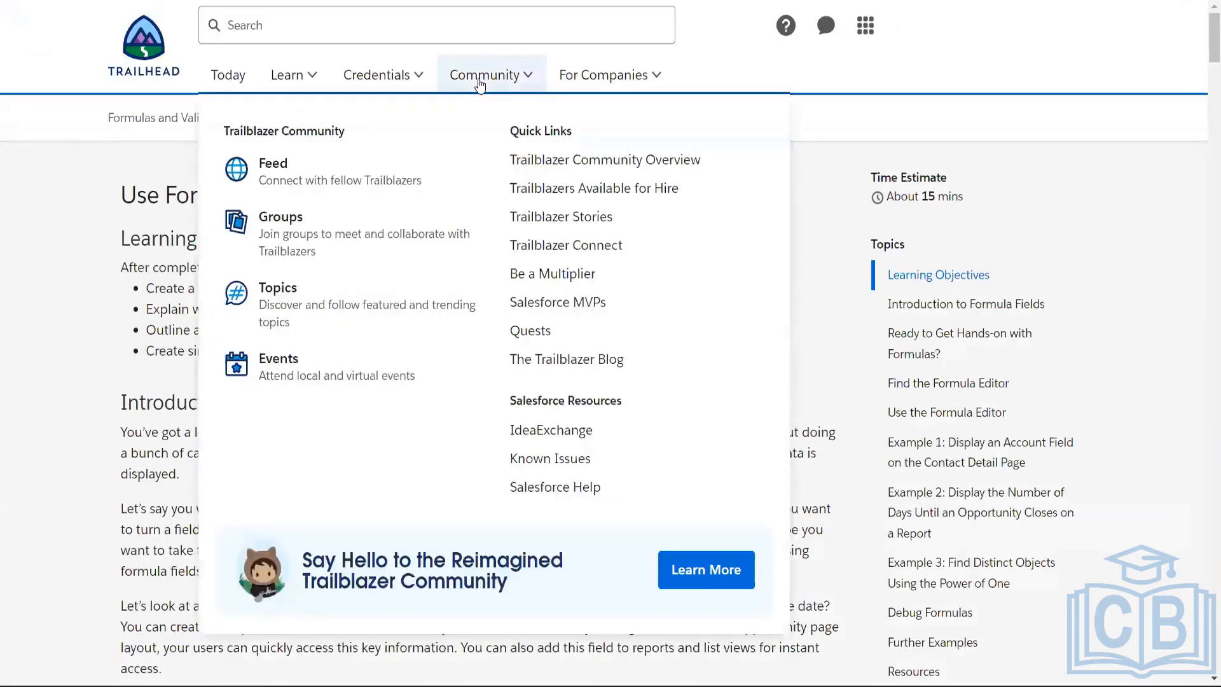
pyautogui.scroll(-8, 1198, 159)
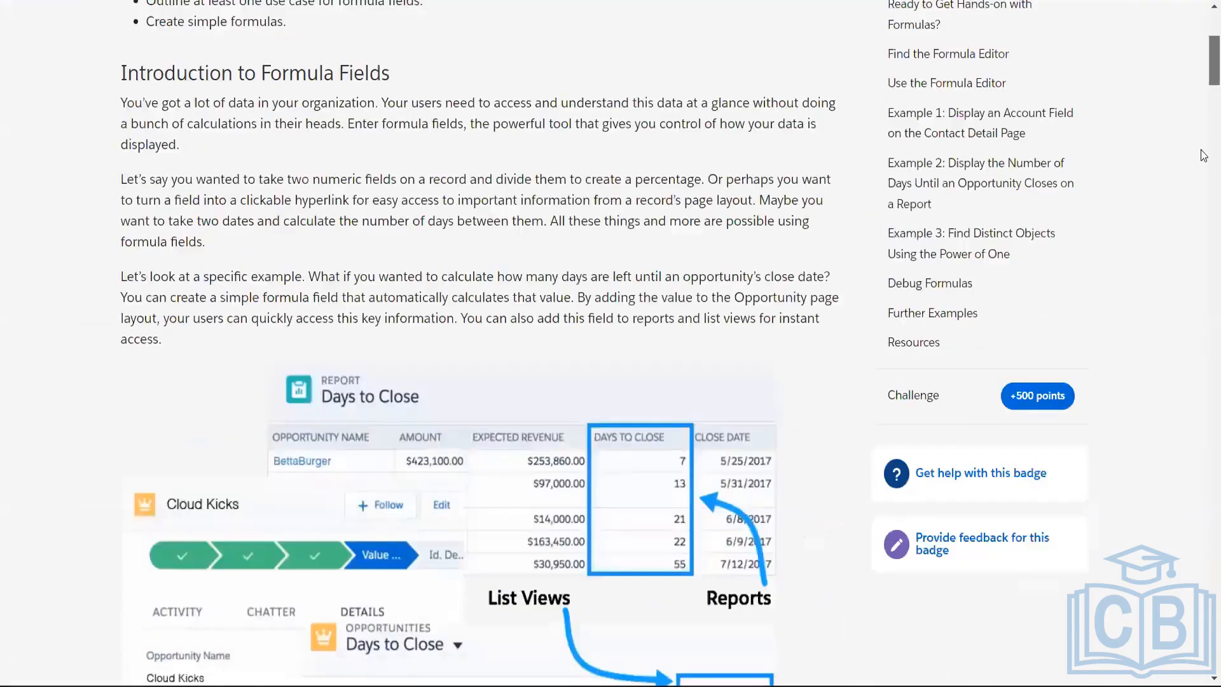
pyautogui.scroll(-12, 1203, 178)
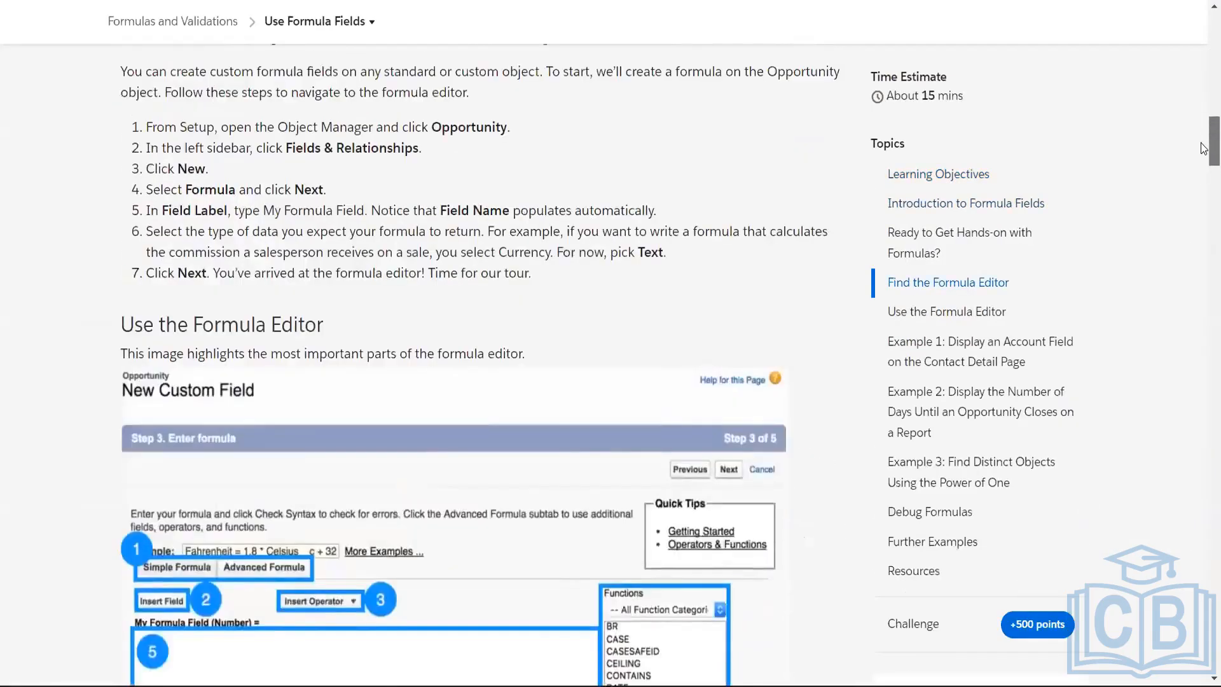
pyautogui.scroll(2, 1204, 161)
pyautogui.scroll(-7, 1204, 191)
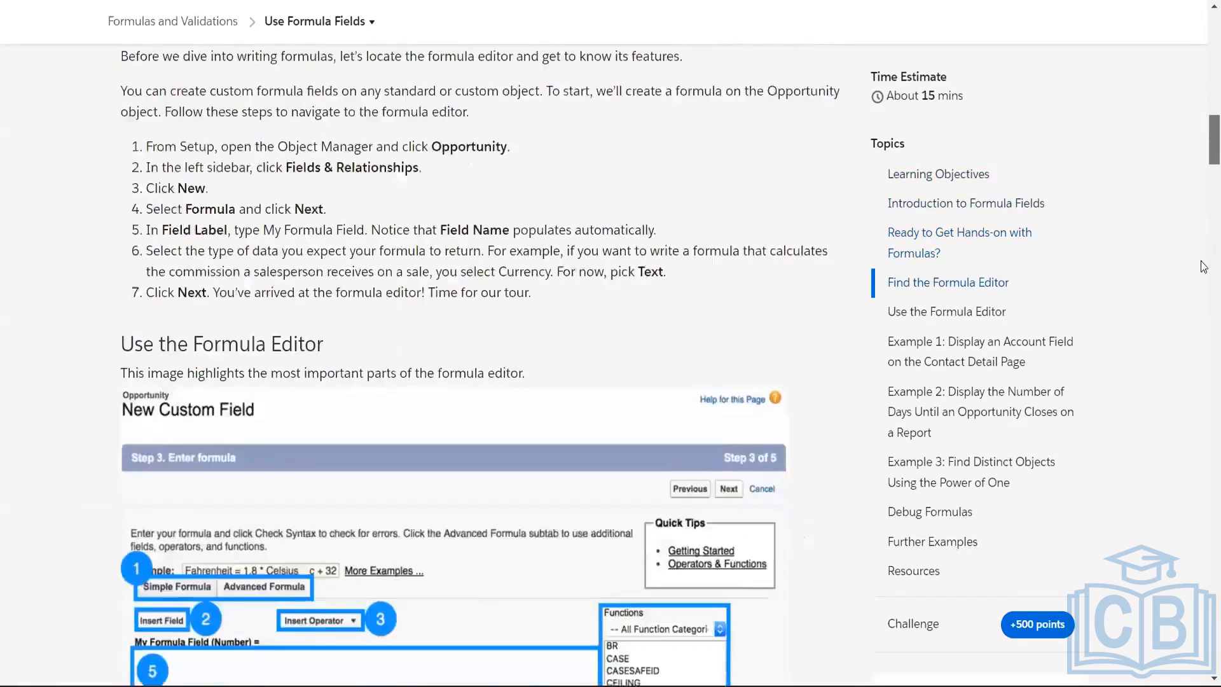
pyautogui.scroll(-15, 1203, 297)
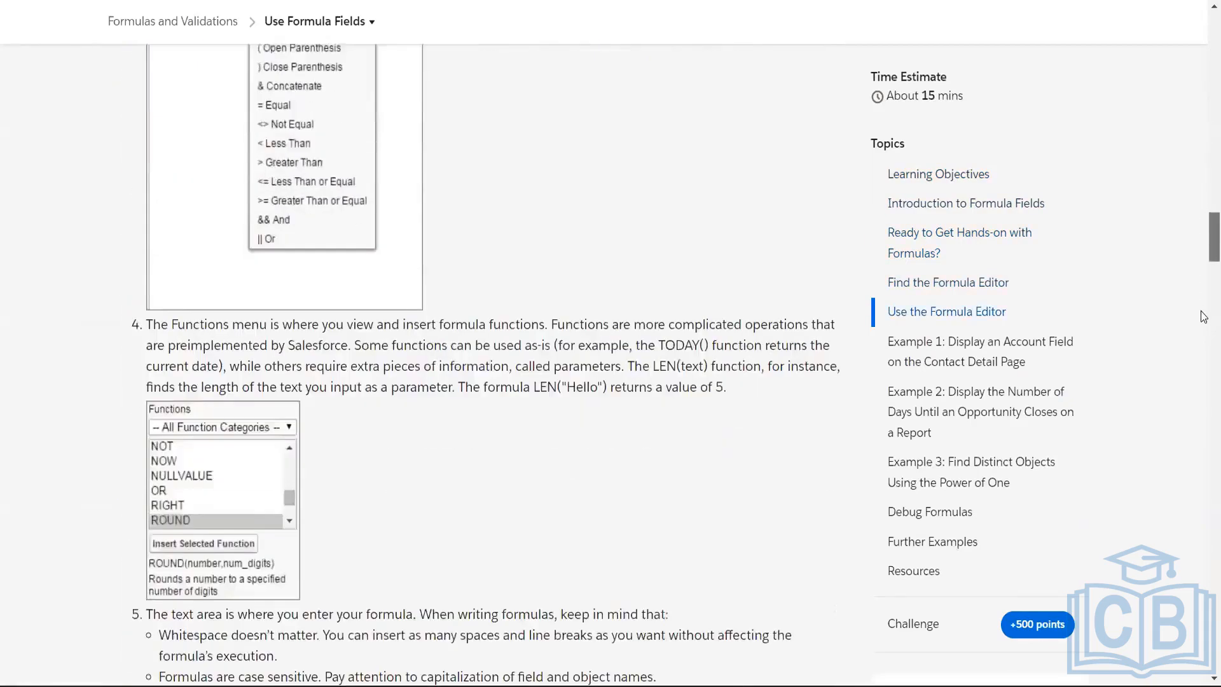
pyautogui.scroll(-12, 1204, 310)
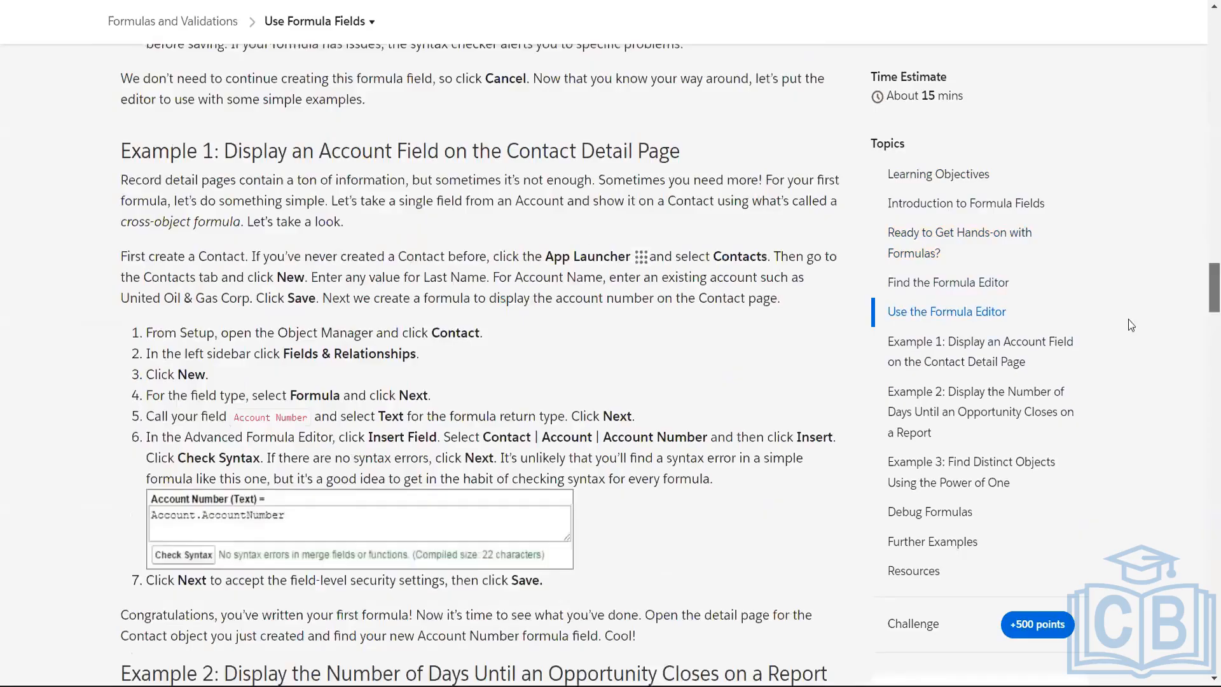
pyautogui.scroll(-7, 1202, 330)
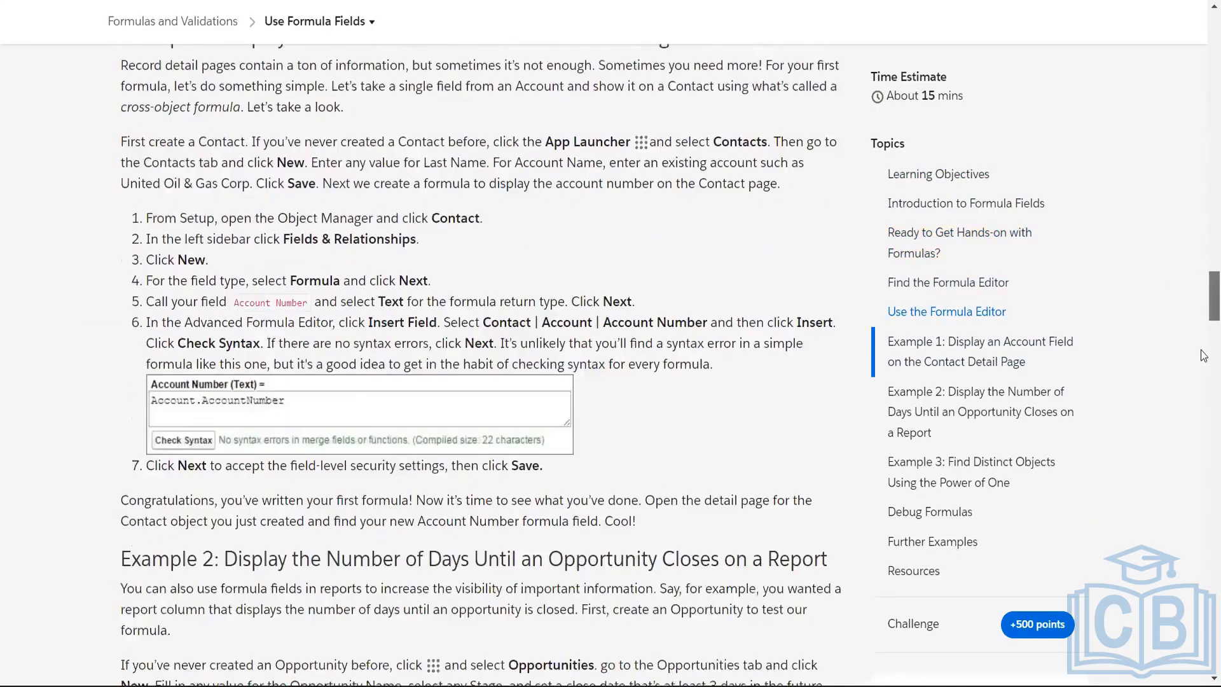
pyautogui.scroll(-5, 1203, 362)
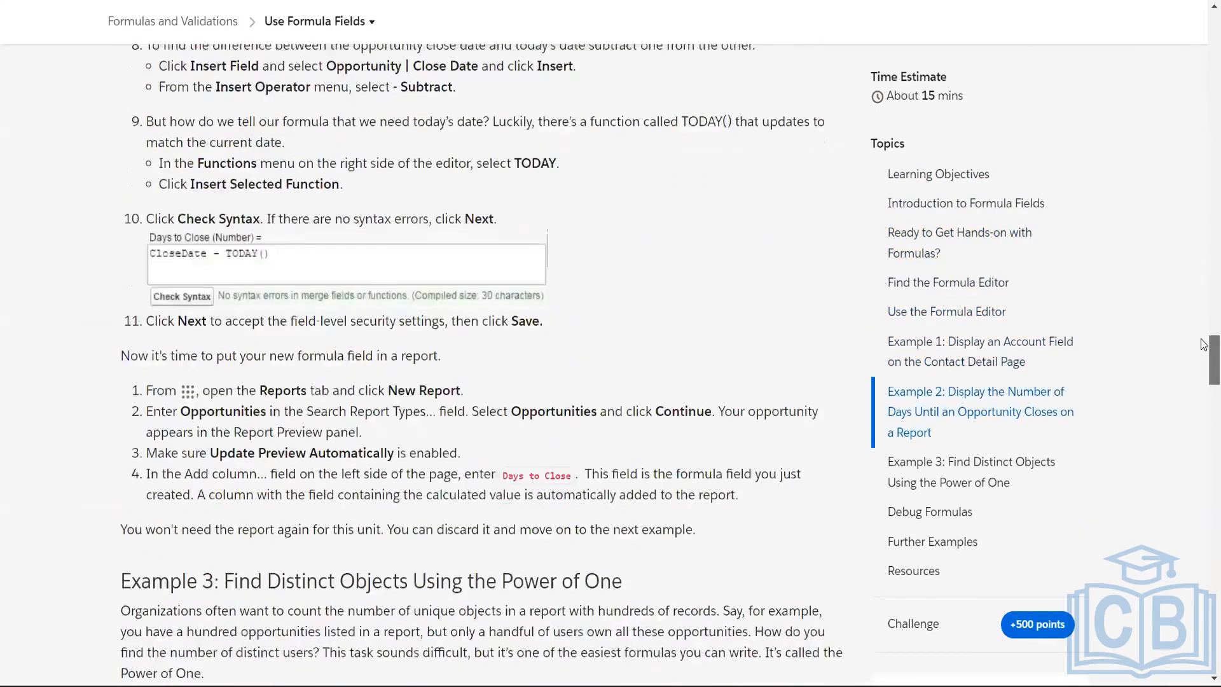
pyautogui.scroll(1, 1204, 343)
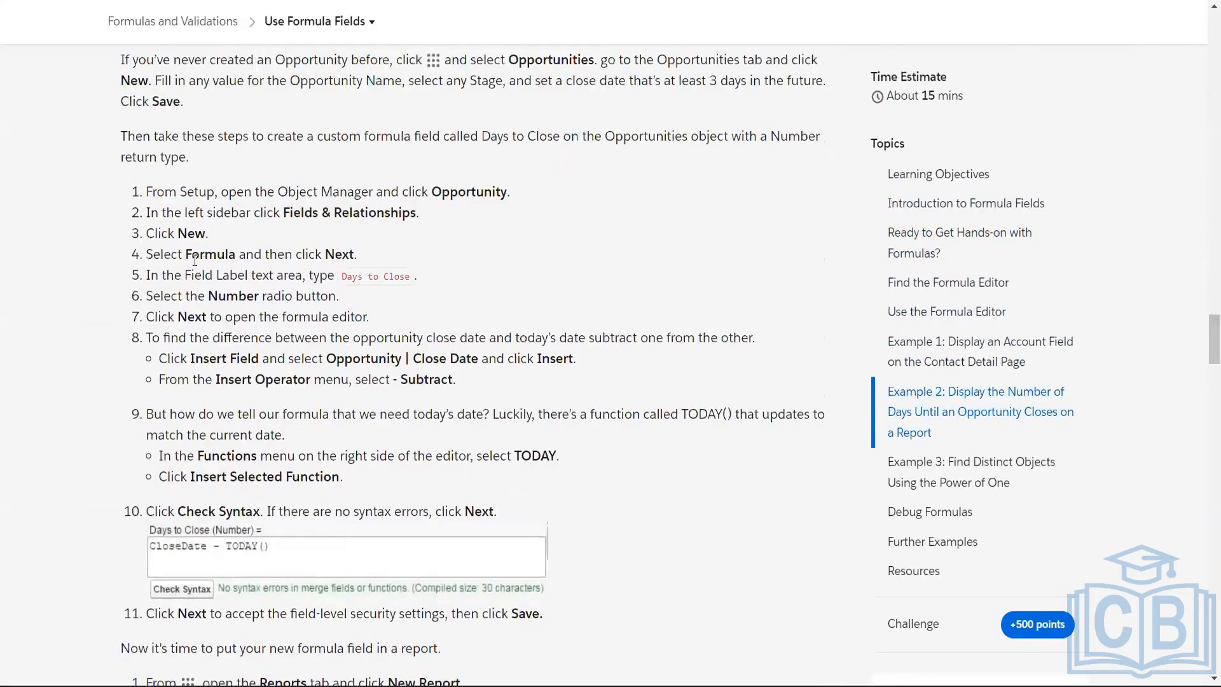
pyautogui.moveTo(186, 255); pyautogui.dragTo(377, 258)
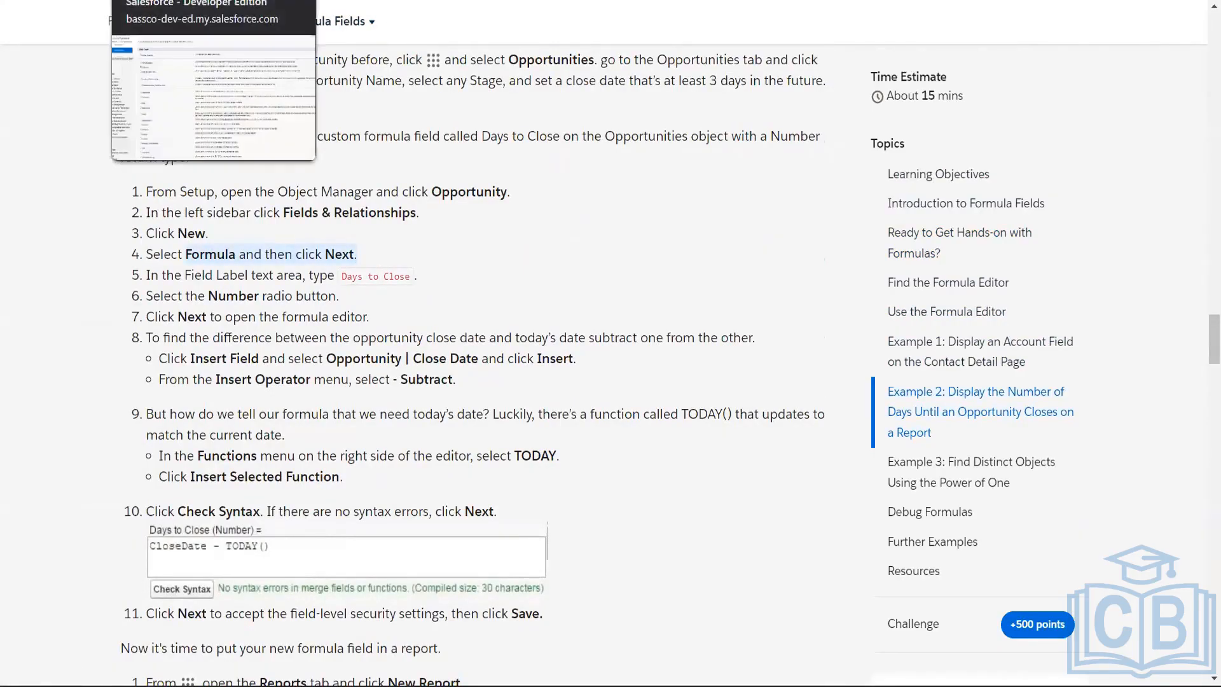
# - Return to Salesforce, accept the Formula field type, and label the new field "Days to close"
pyautogui.click(178, 1)
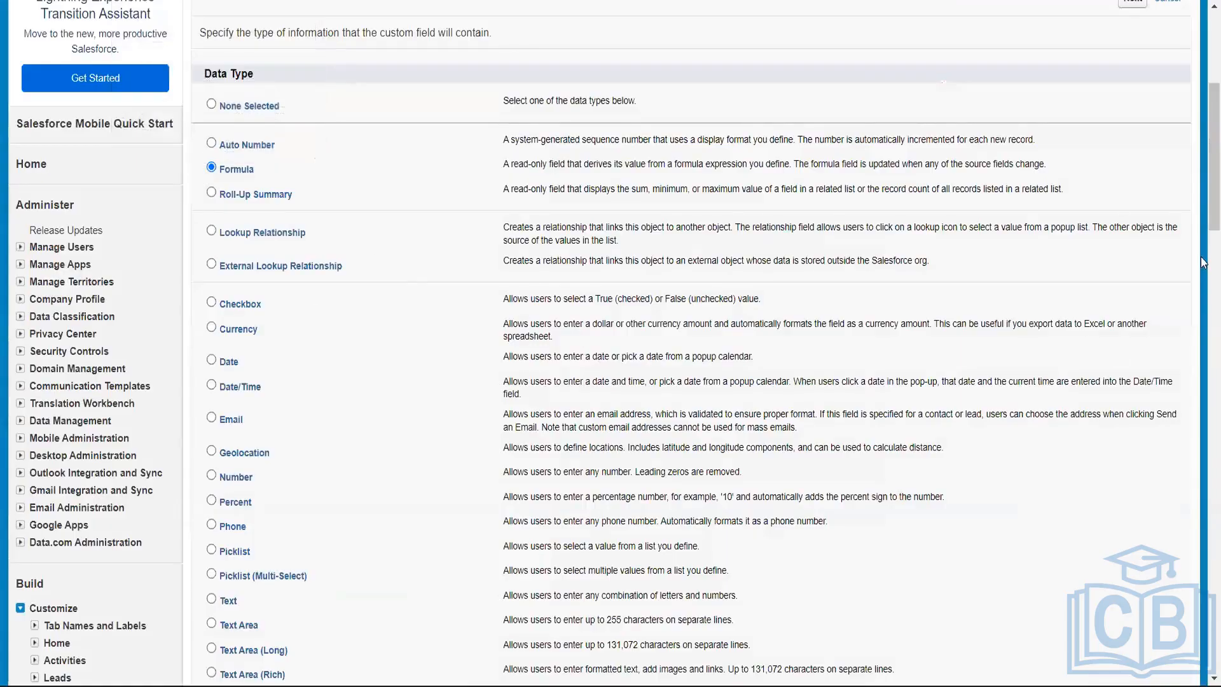
pyautogui.scroll(4, 1203, 201)
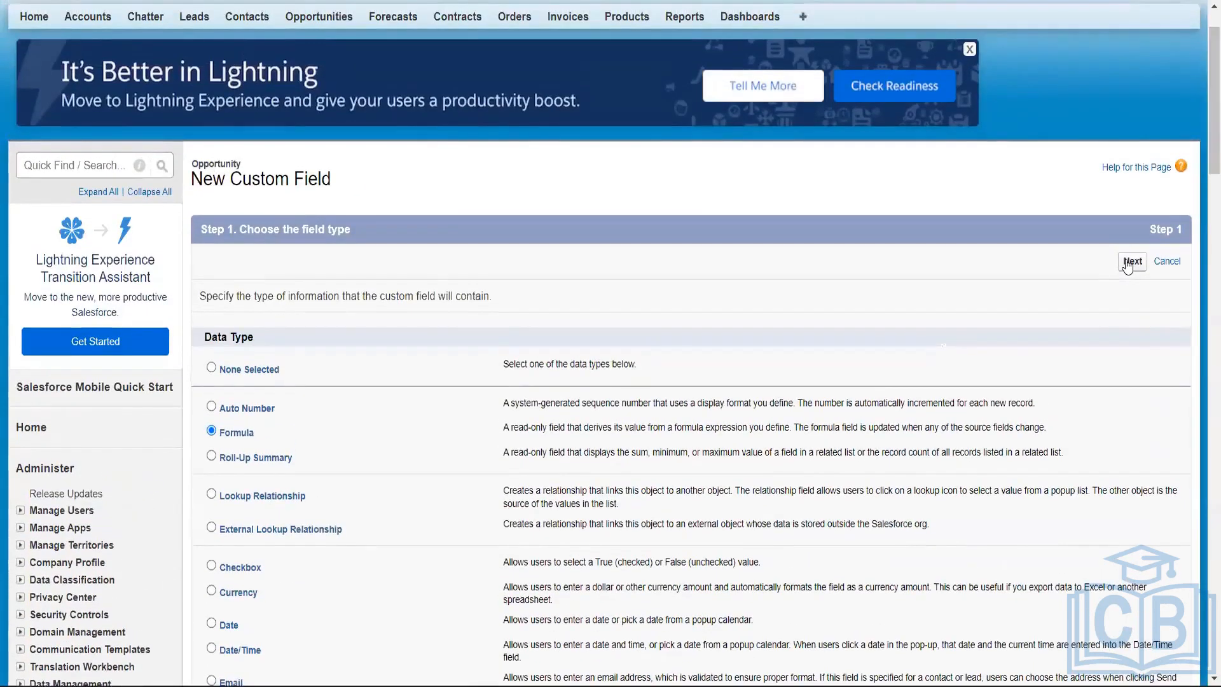
pyautogui.click(1128, 261)
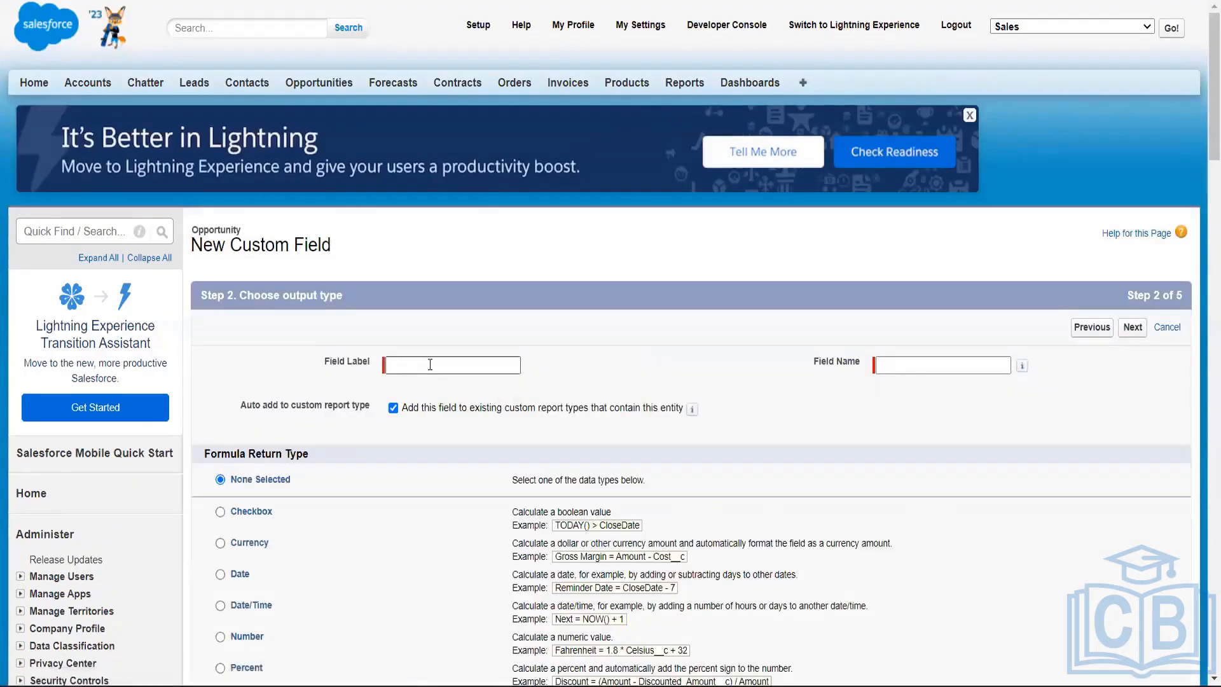
pyautogui.click(430, 364)
pyautogui.write('Days to close')
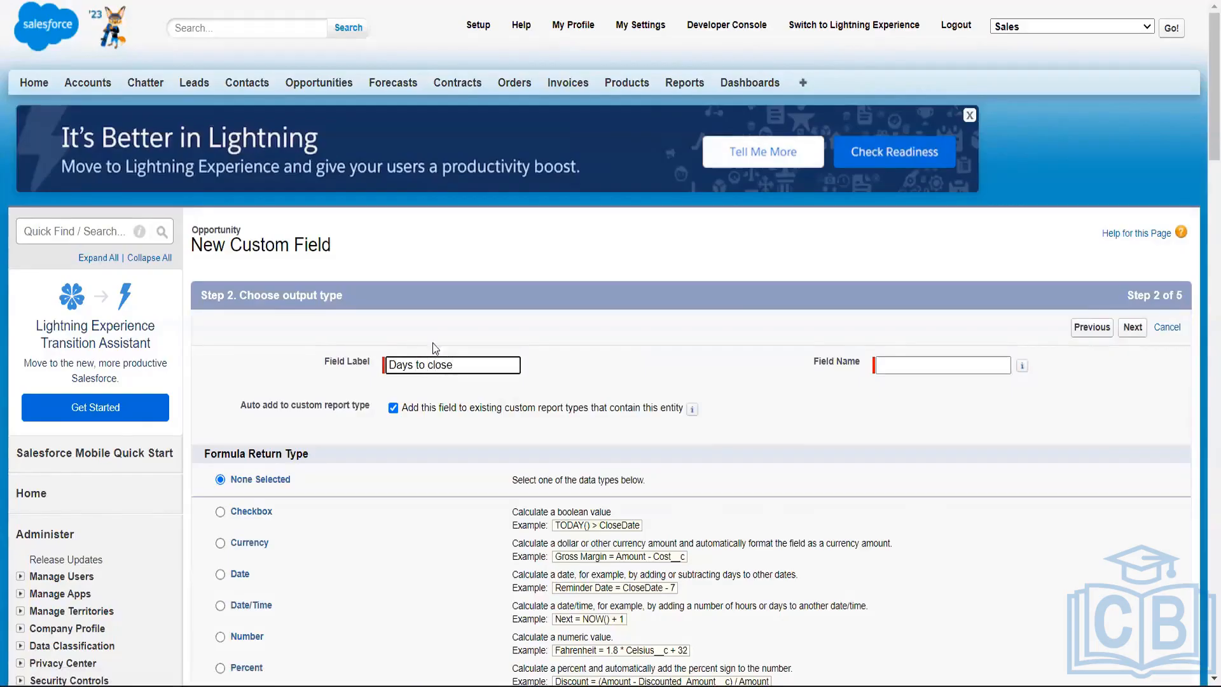
pyautogui.hotkey('alt', 'Tab')
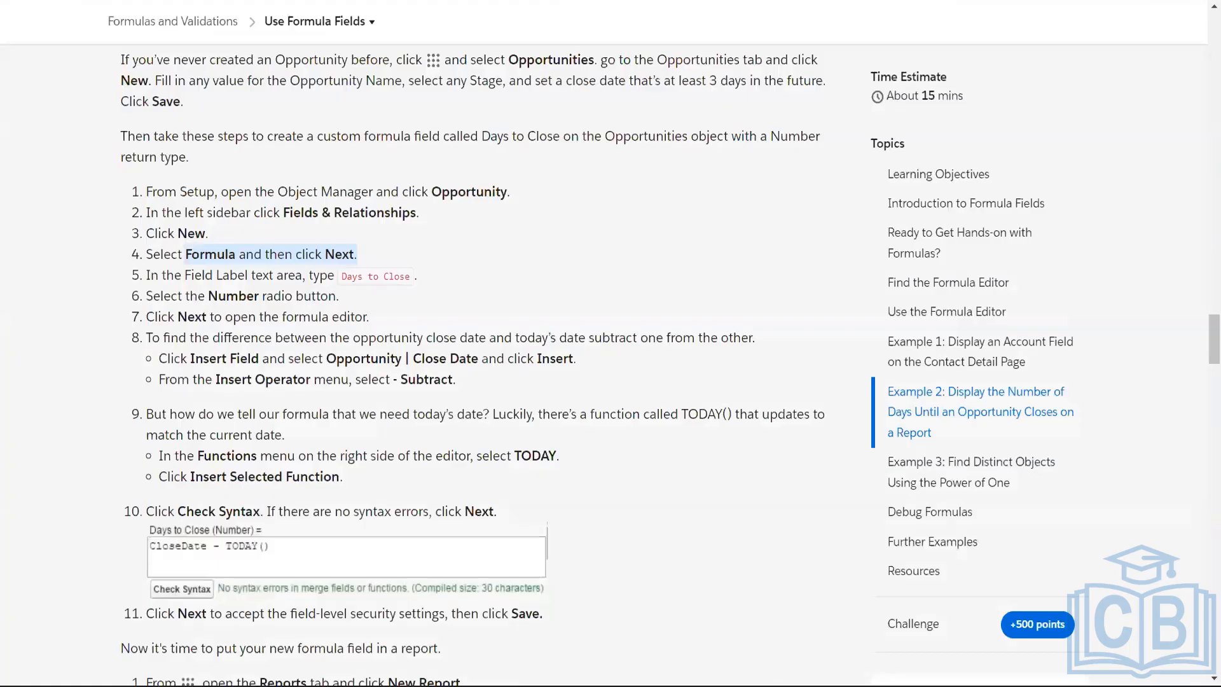
pyautogui.hotkey('alt', 'Tab')
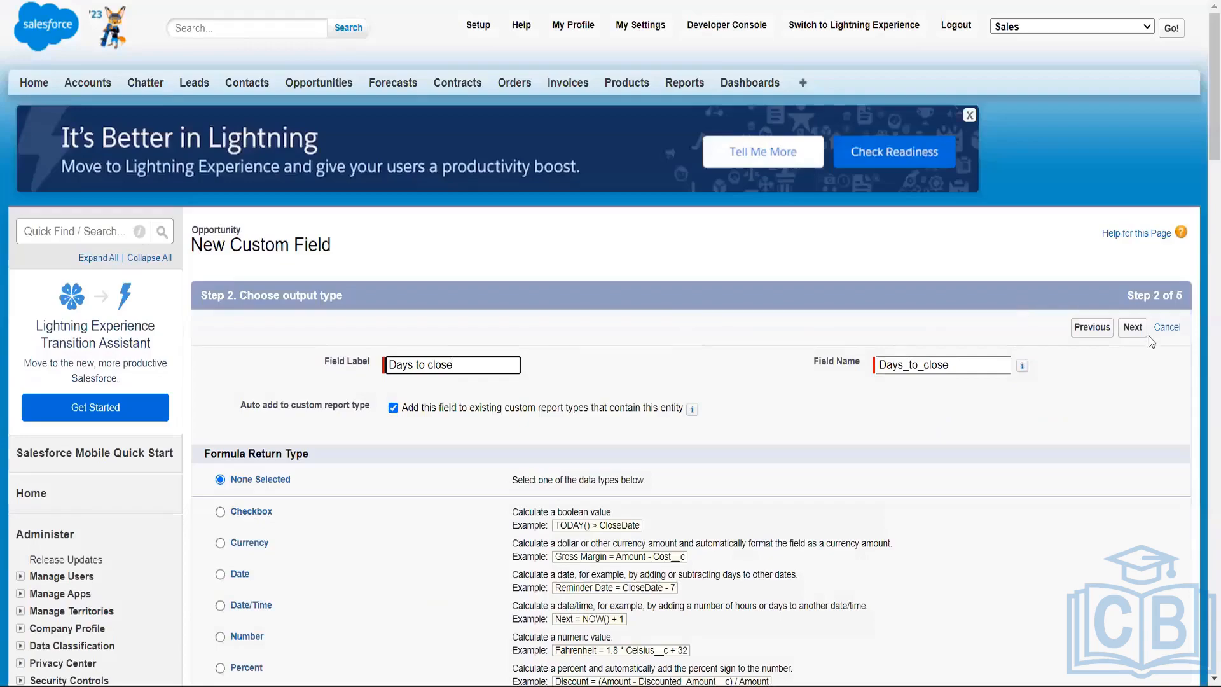
# - Set the formula return type to Number and continue to the formula entry stage
pyautogui.scroll(-6, 206, 253)
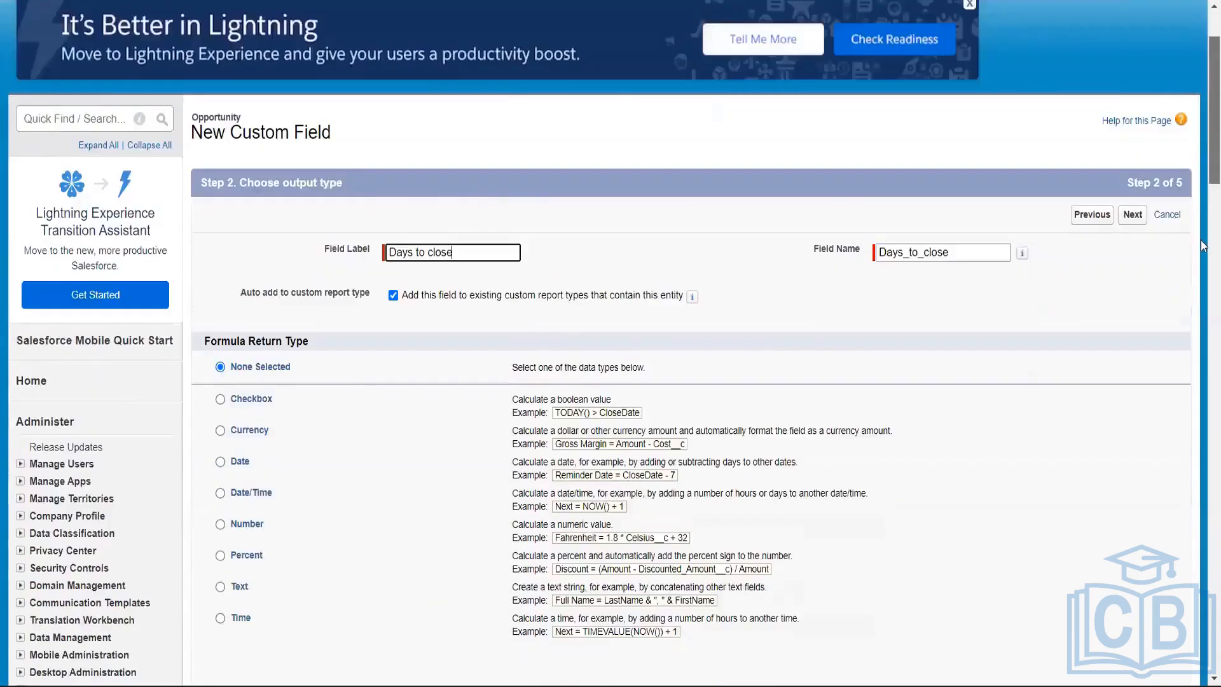
pyautogui.click(220, 243)
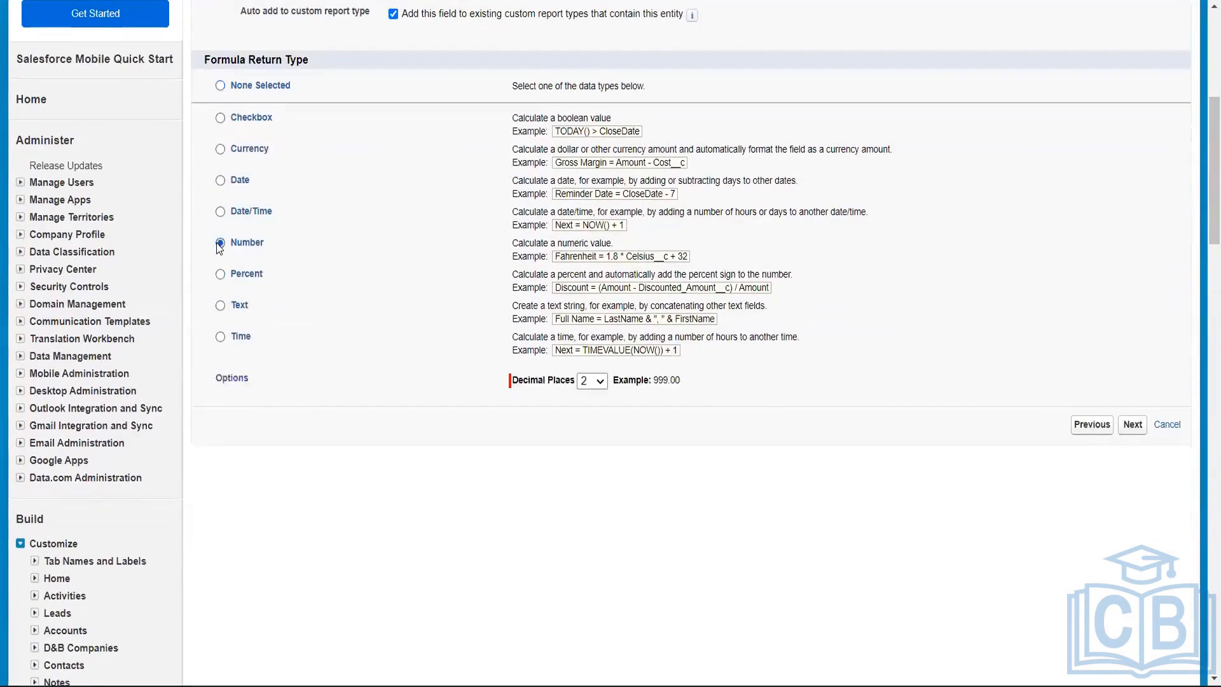
pyautogui.click(1133, 426)
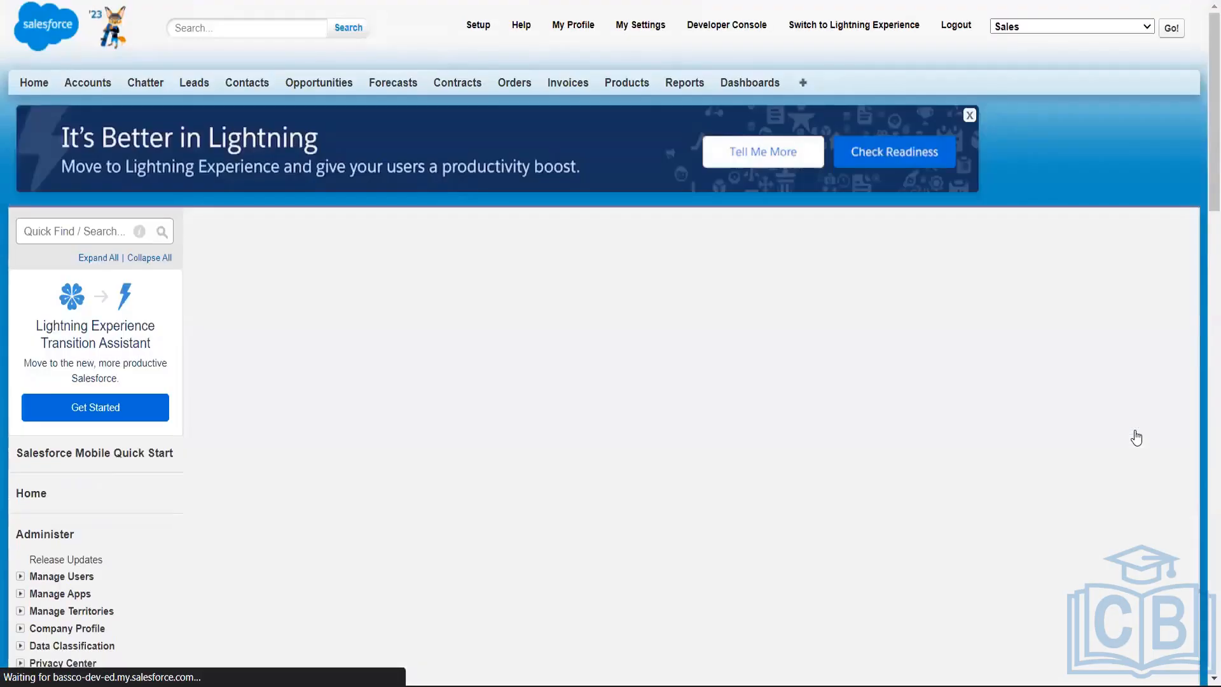
pyautogui.scroll(-4, 368, 541)
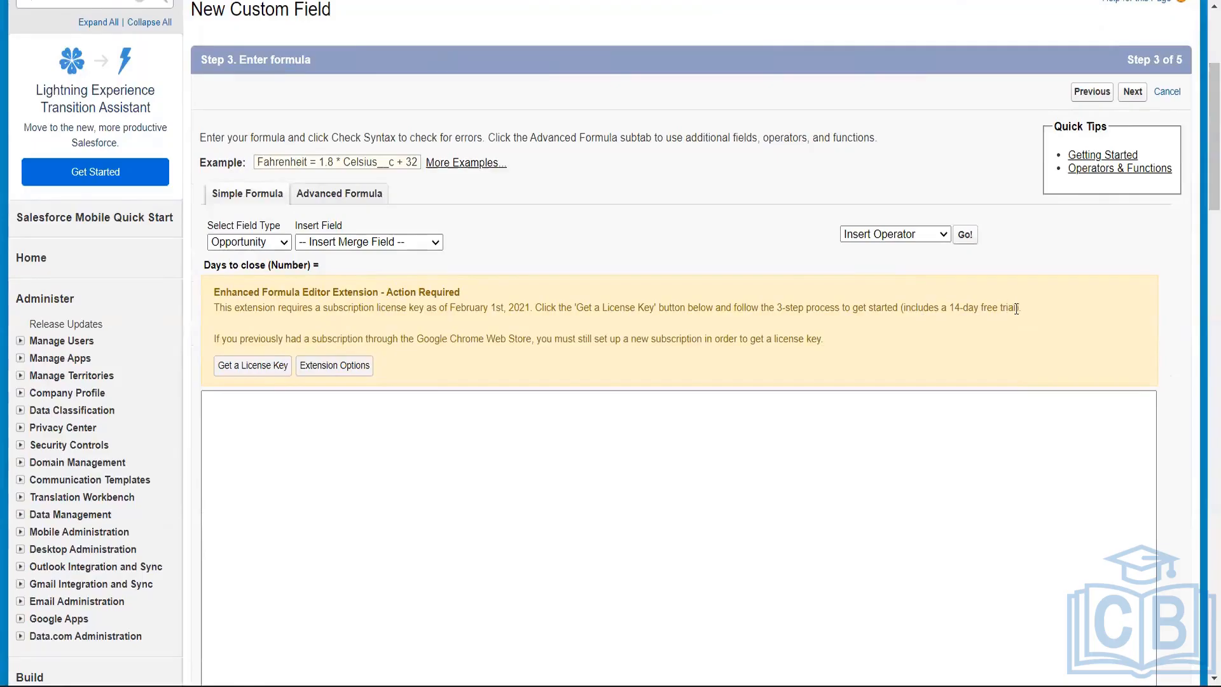
# - Review the Trailhead instructions on inserting the Close Date field and subtracting today's date from it
pyautogui.click(361, 374)
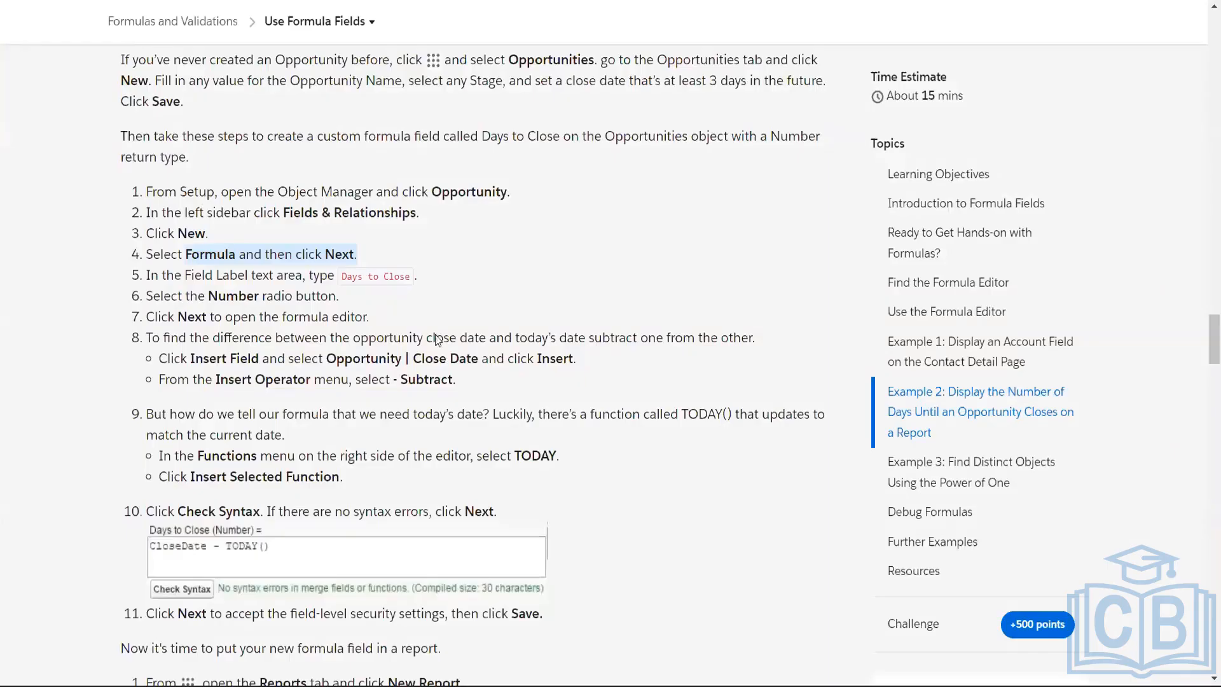
pyautogui.click(166, 361)
pyautogui.moveTo(194, 359); pyautogui.dragTo(236, 354)
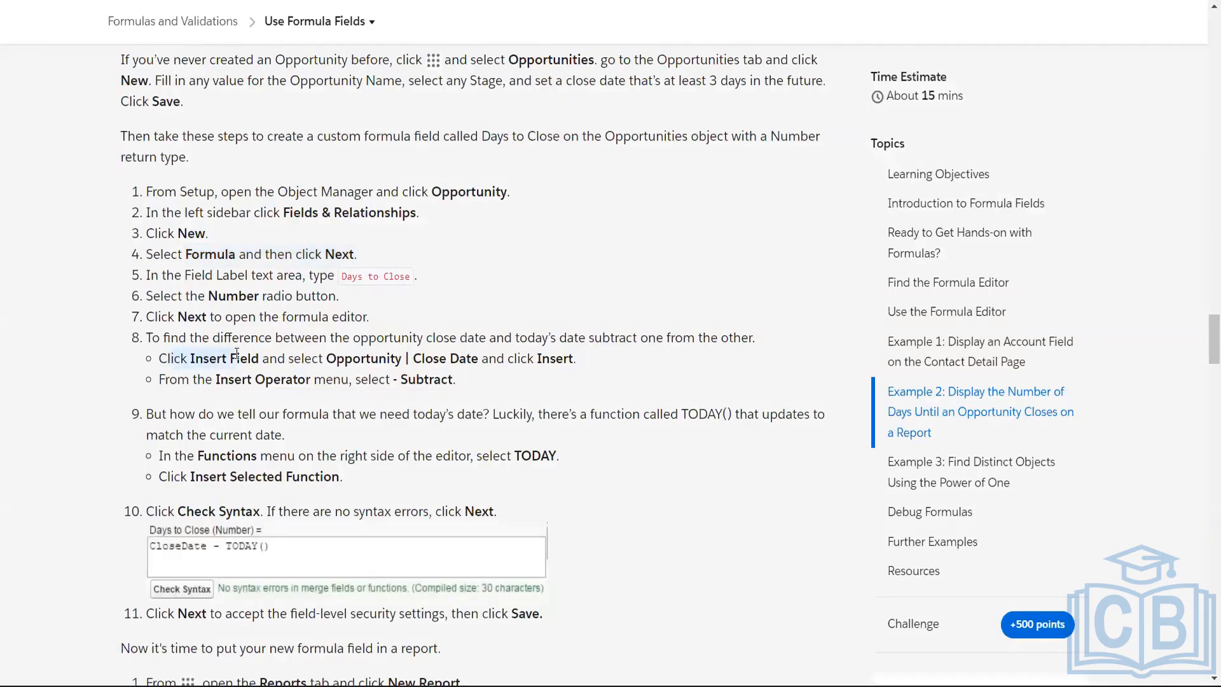
pyautogui.click(195, 333)
pyautogui.moveTo(352, 340); pyautogui.dragTo(693, 352)
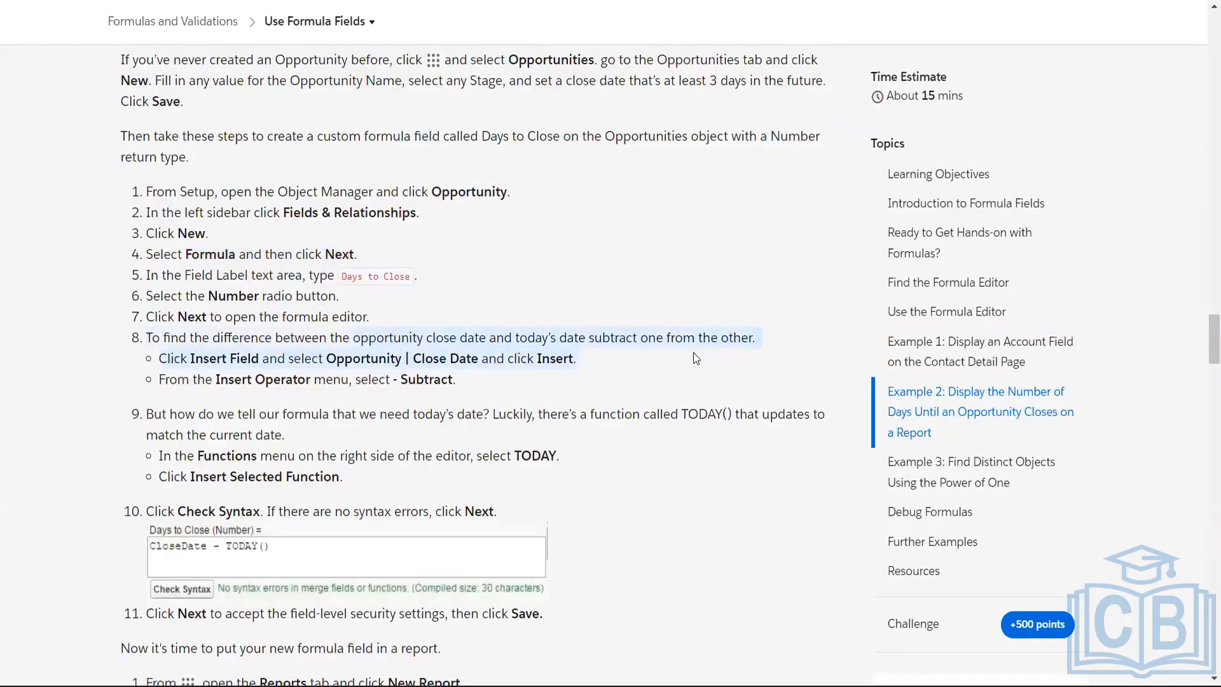
# - Reread Trailhead's step 8 on finding the difference between the opportunity close date and today's date
pyautogui.click(710, 367)
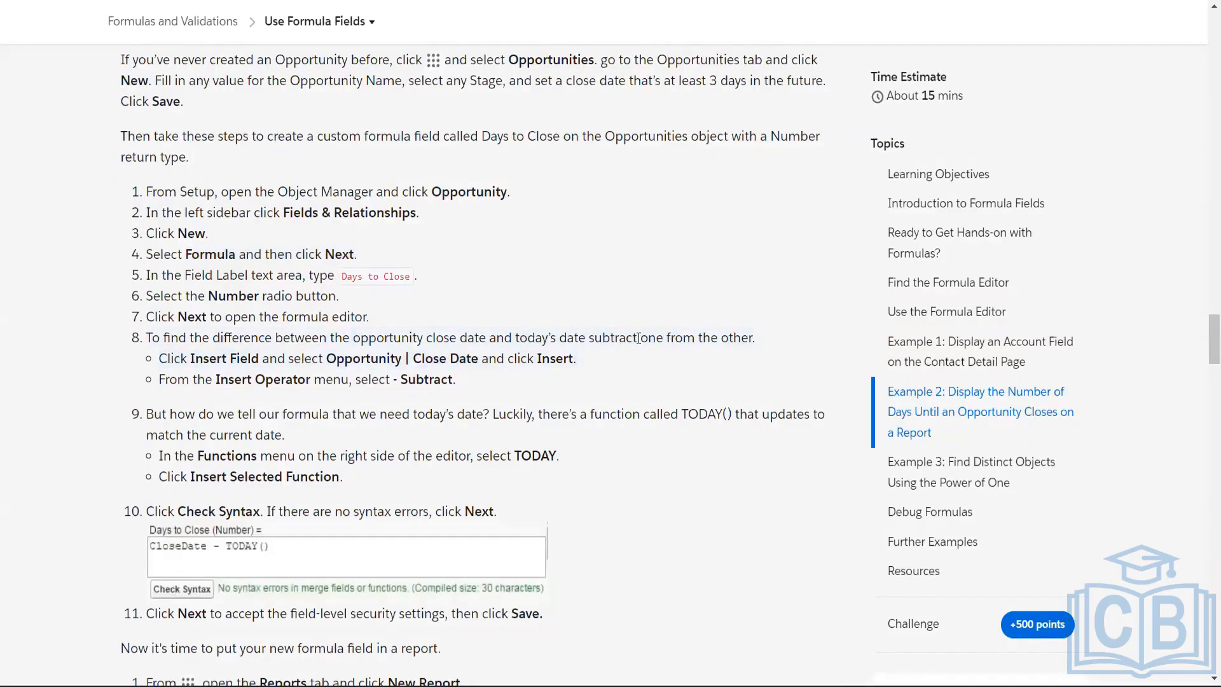
pyautogui.moveTo(647, 337); pyautogui.dragTo(754, 337)
pyautogui.click(677, 368)
pyautogui.moveTo(354, 339); pyautogui.dragTo(657, 333)
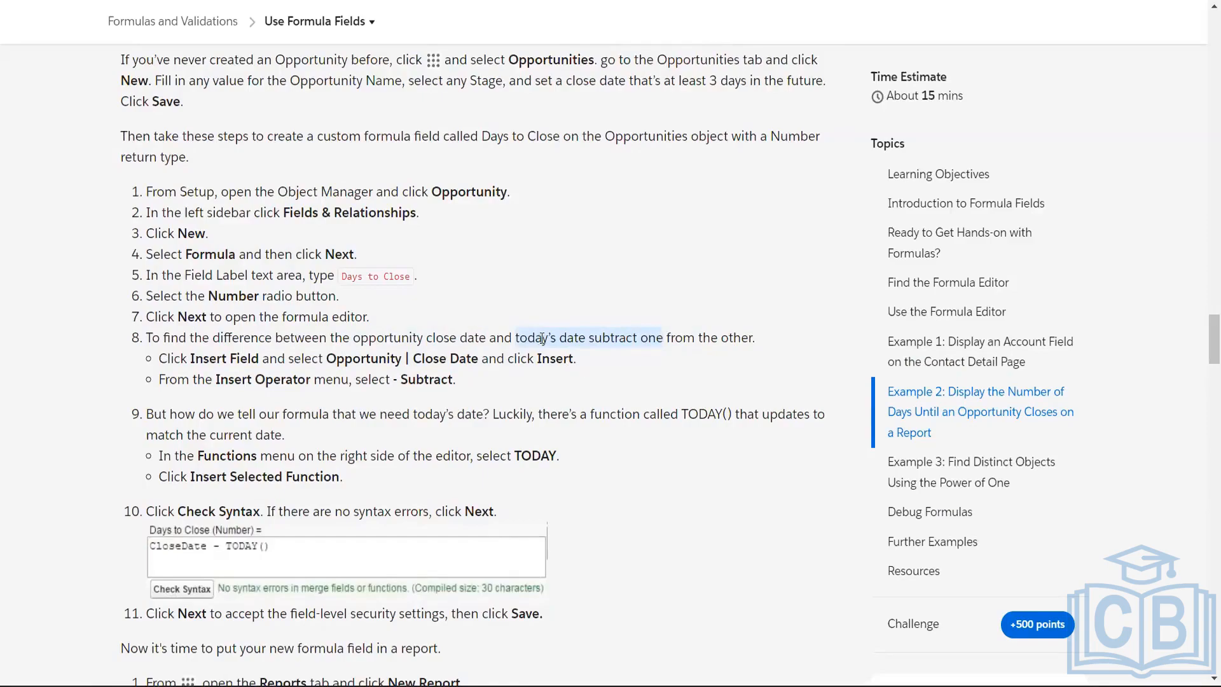
pyautogui.click(542, 338)
pyautogui.moveTo(516, 337); pyautogui.dragTo(650, 337)
pyautogui.click(646, 337)
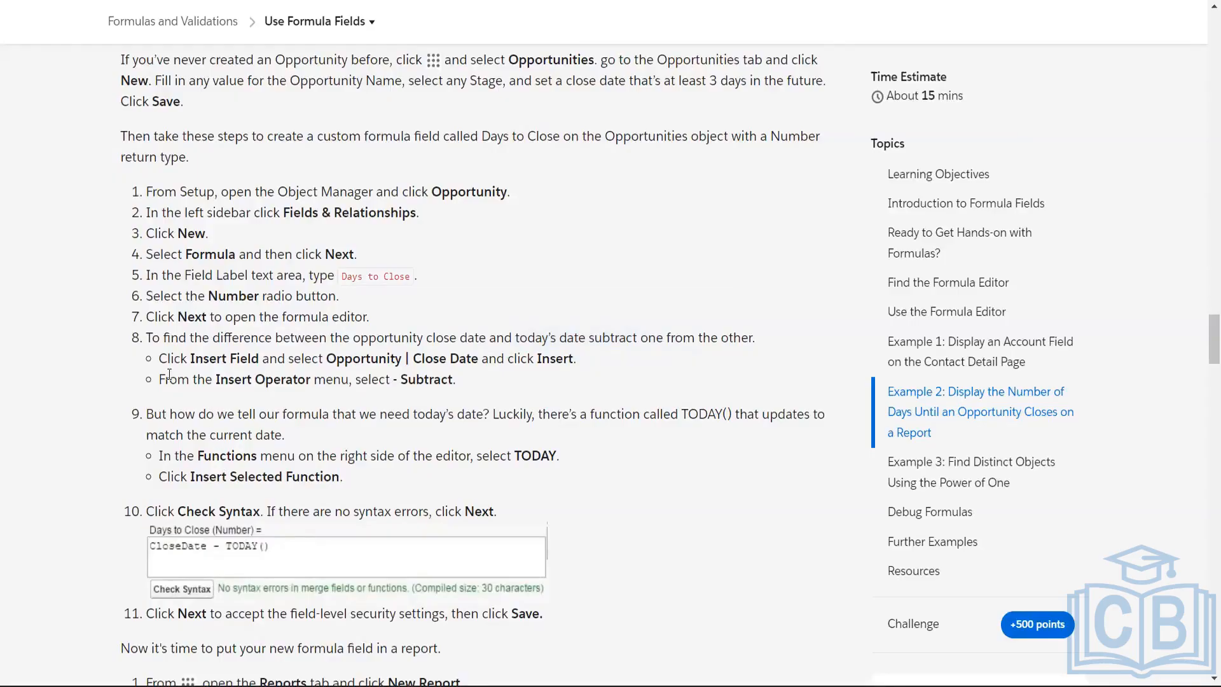
pyautogui.moveTo(153, 359); pyautogui.dragTo(566, 361)
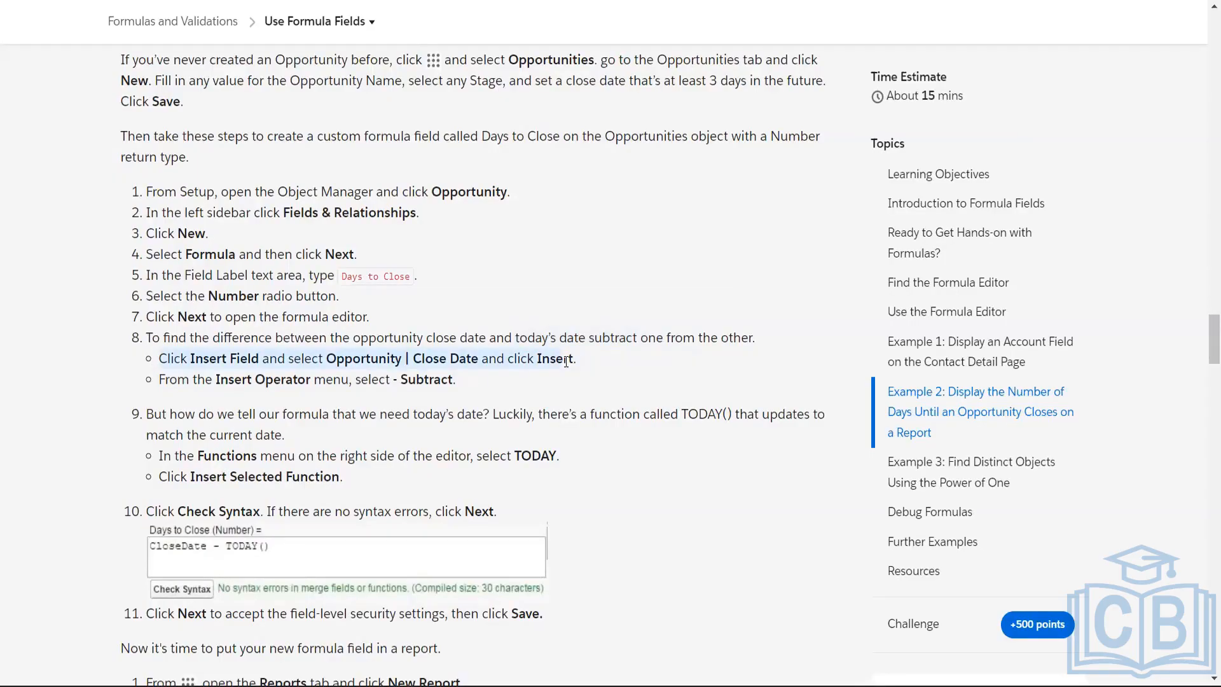
pyautogui.click(485, 387)
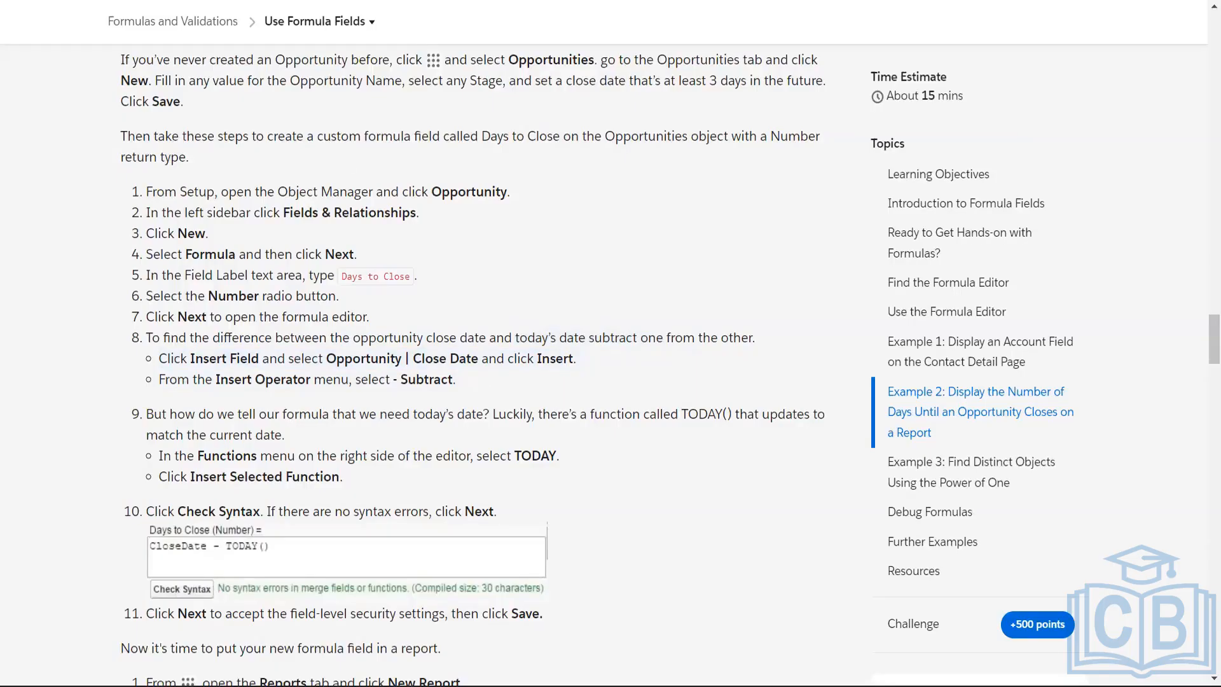
# - Return to Salesforce and look for Close Date among the simple formula editor's Opportunity merge fields, rechecking the Trailhead instruction
pyautogui.hotkey('ctrl', 'Tab')
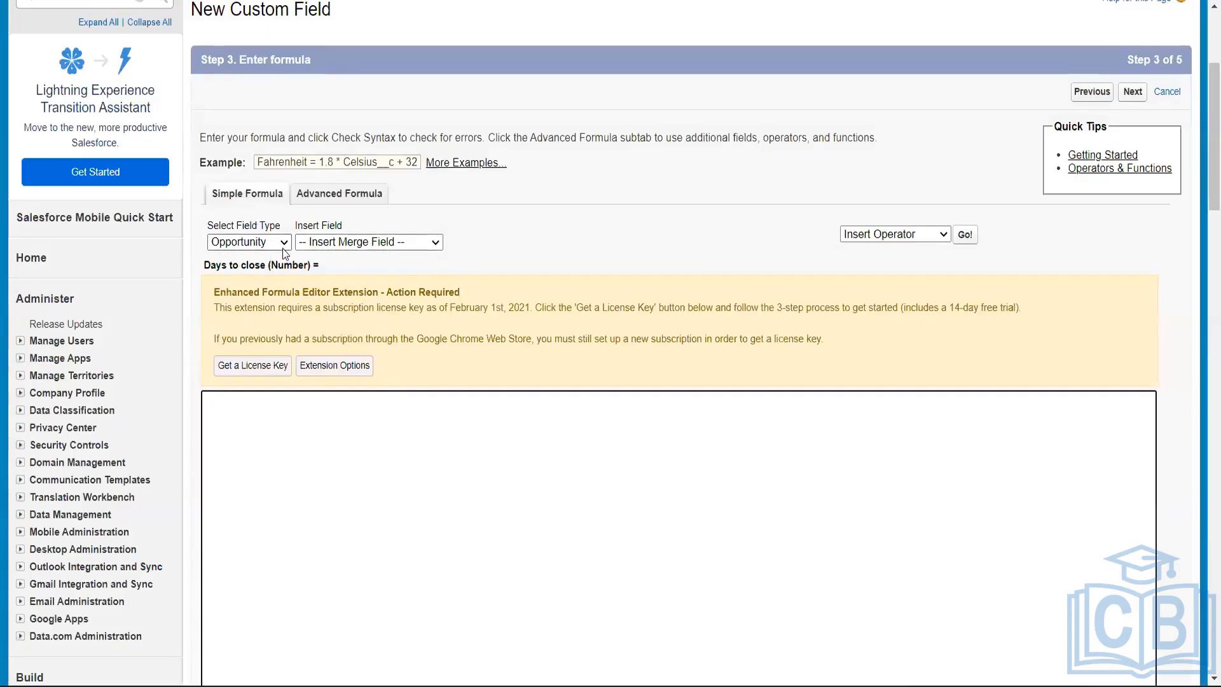
pyautogui.click(369, 246)
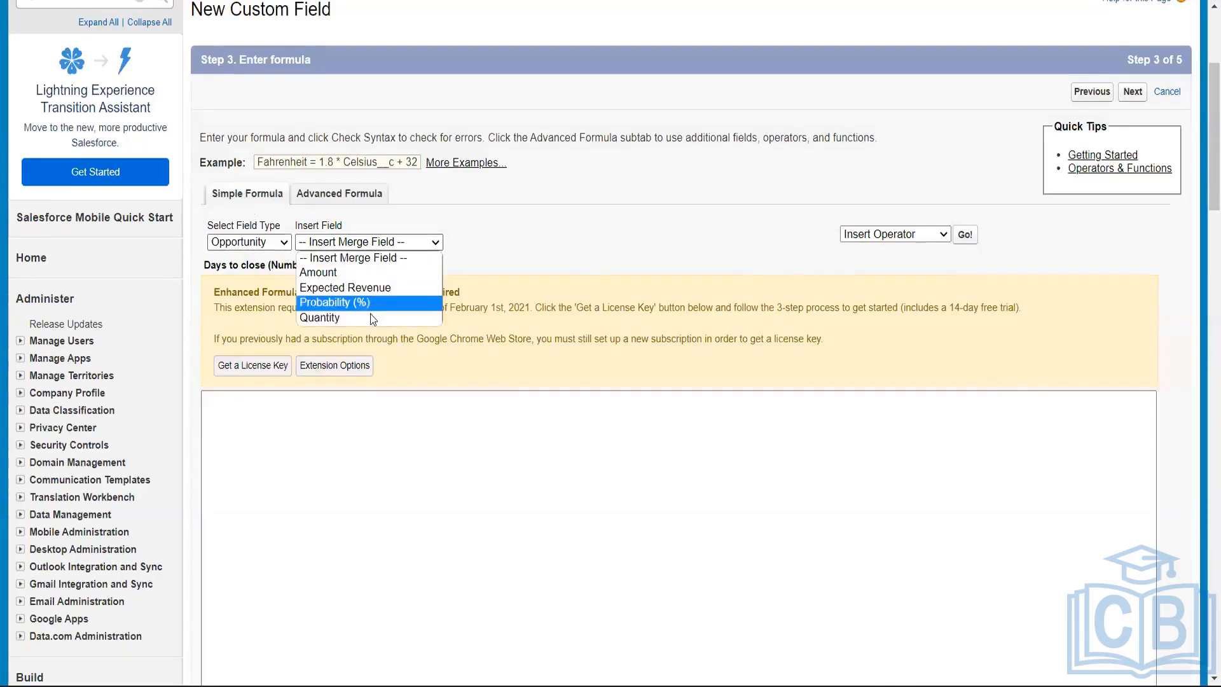
pyautogui.click(545, 240)
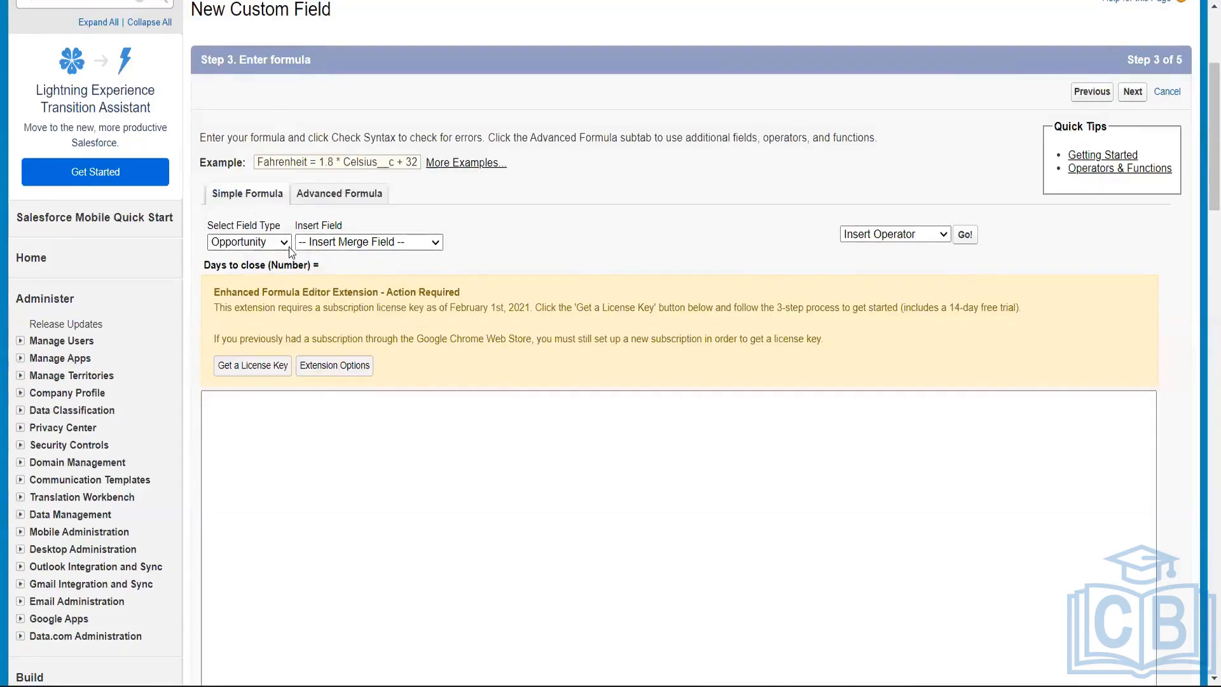
pyautogui.click(288, 245)
pyautogui.click(264, 290)
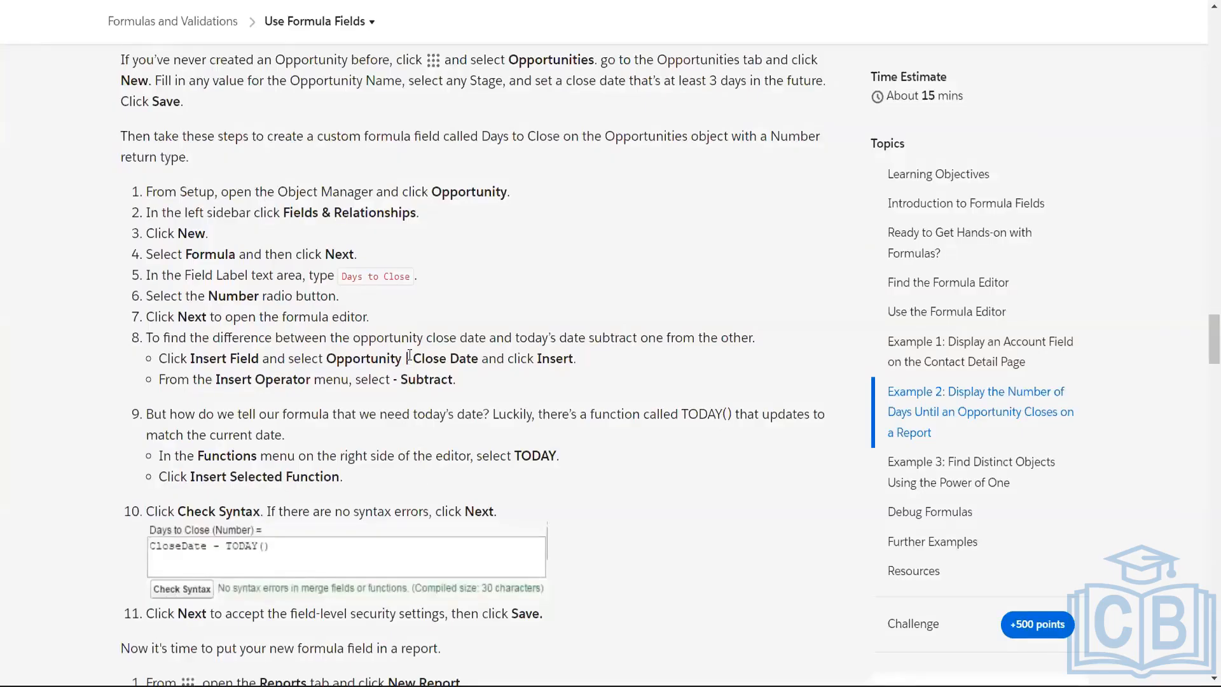
pyautogui.moveTo(409, 355); pyautogui.dragTo(575, 367)
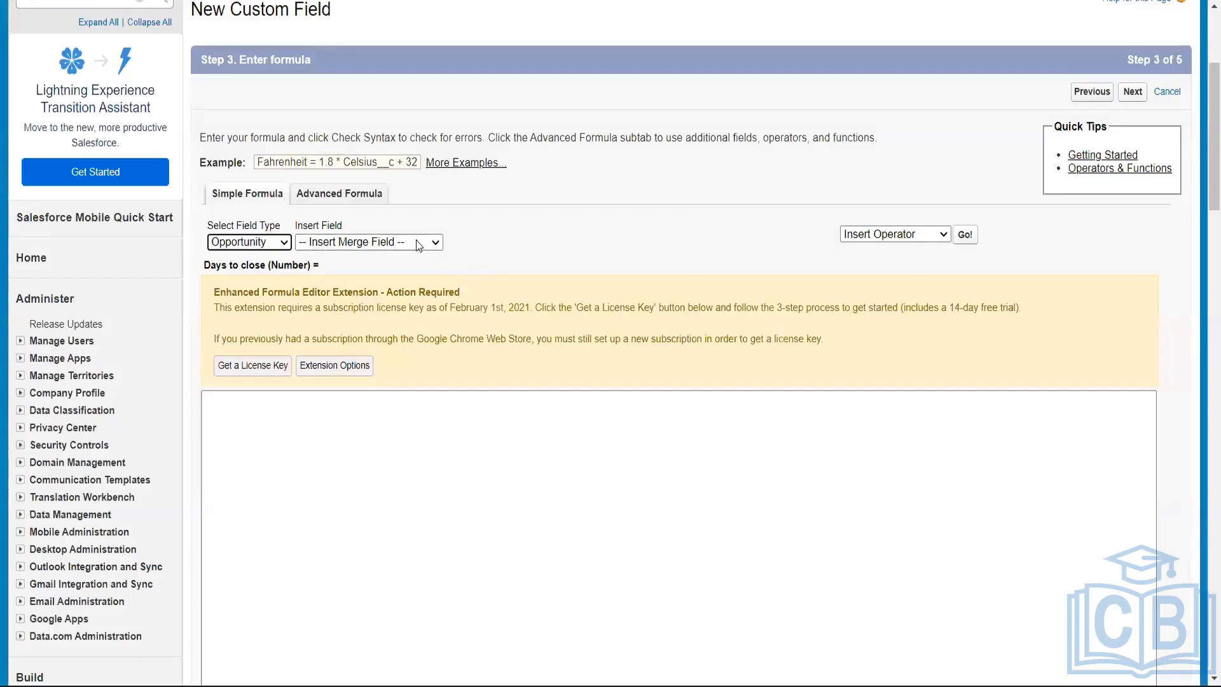
pyautogui.click(416, 240)
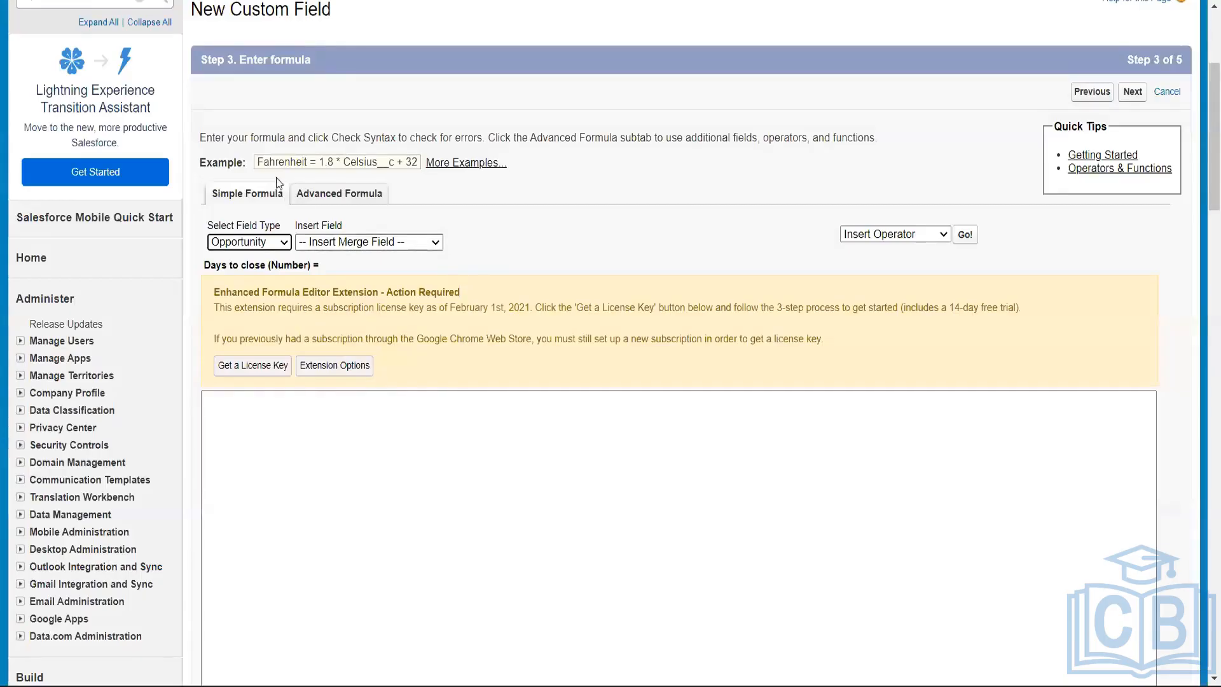
# - Compare the advanced formula editor's field, operator and function options with the simple editor's Opportunity fields
pyautogui.click(322, 193)
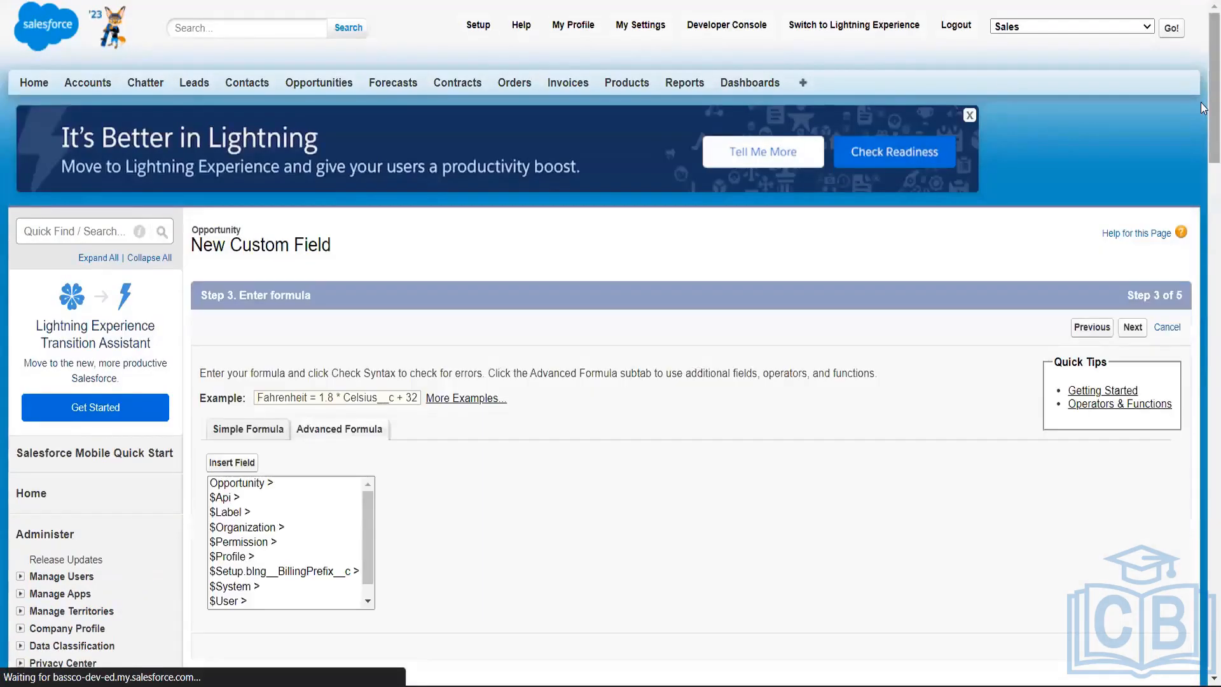
pyautogui.moveTo(1204, 106); pyautogui.dragTo(1203, 170)
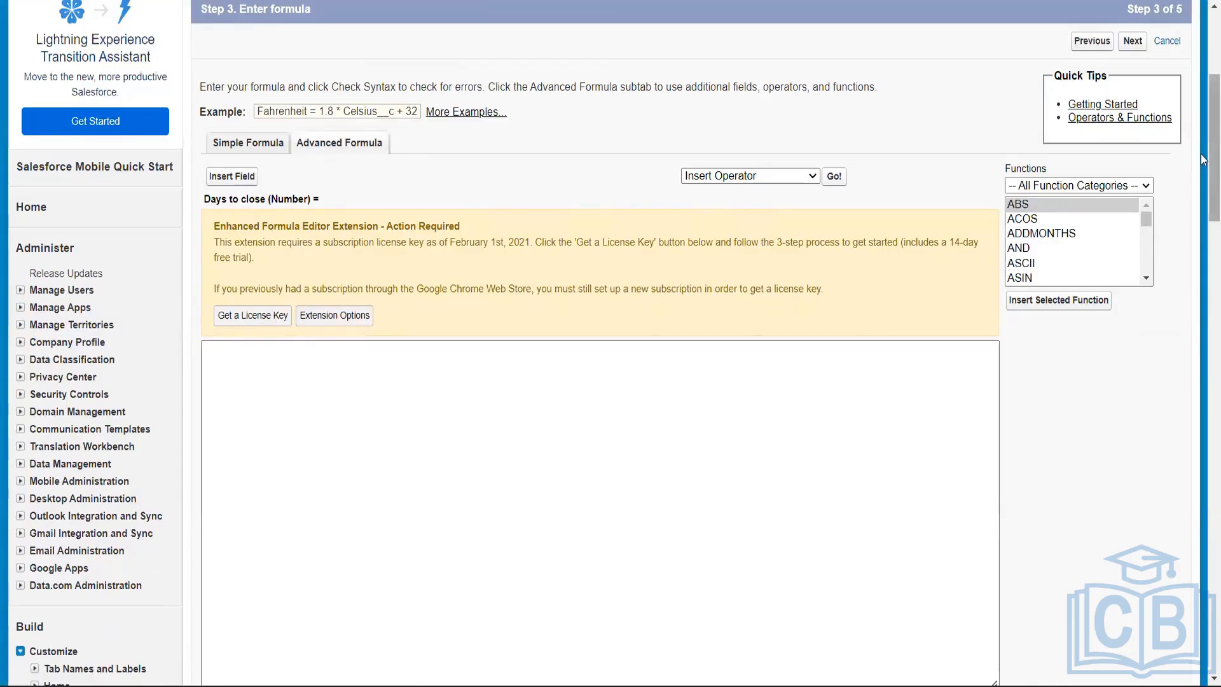
pyautogui.moveTo(1203, 156)
pyautogui.mouseDown()
pyautogui.moveTo(1202, 115)
pyautogui.moveTo(1201, 131)
pyautogui.mouseUp()
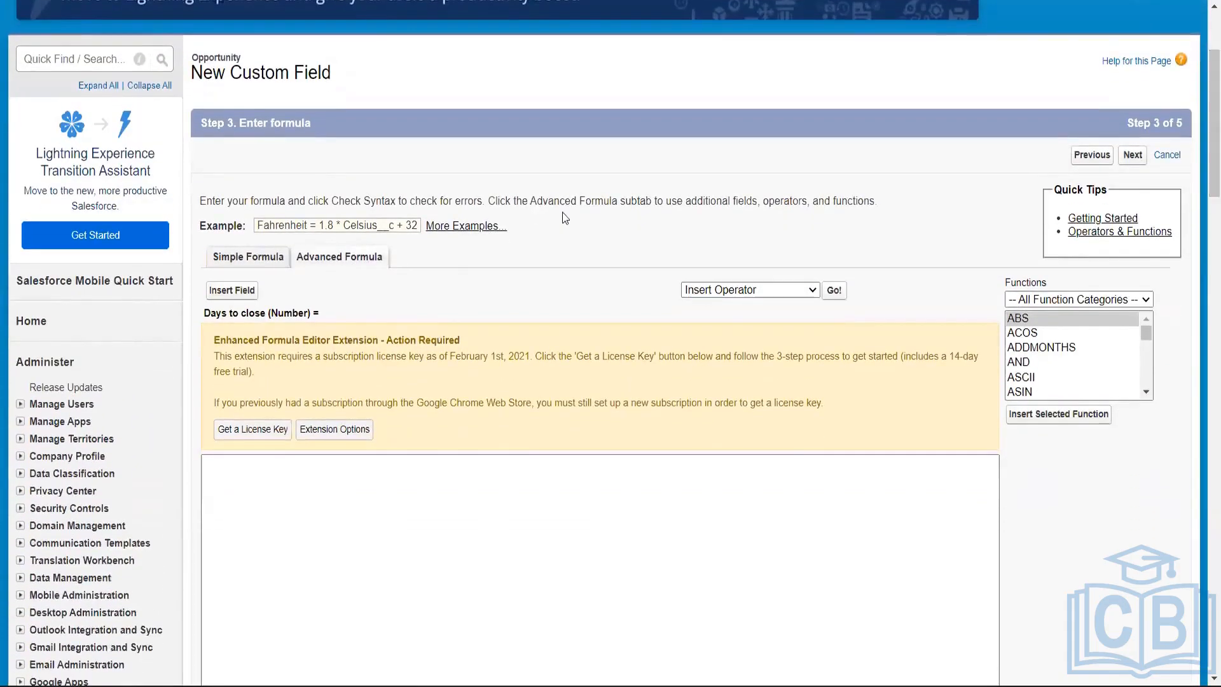
pyautogui.click(267, 261)
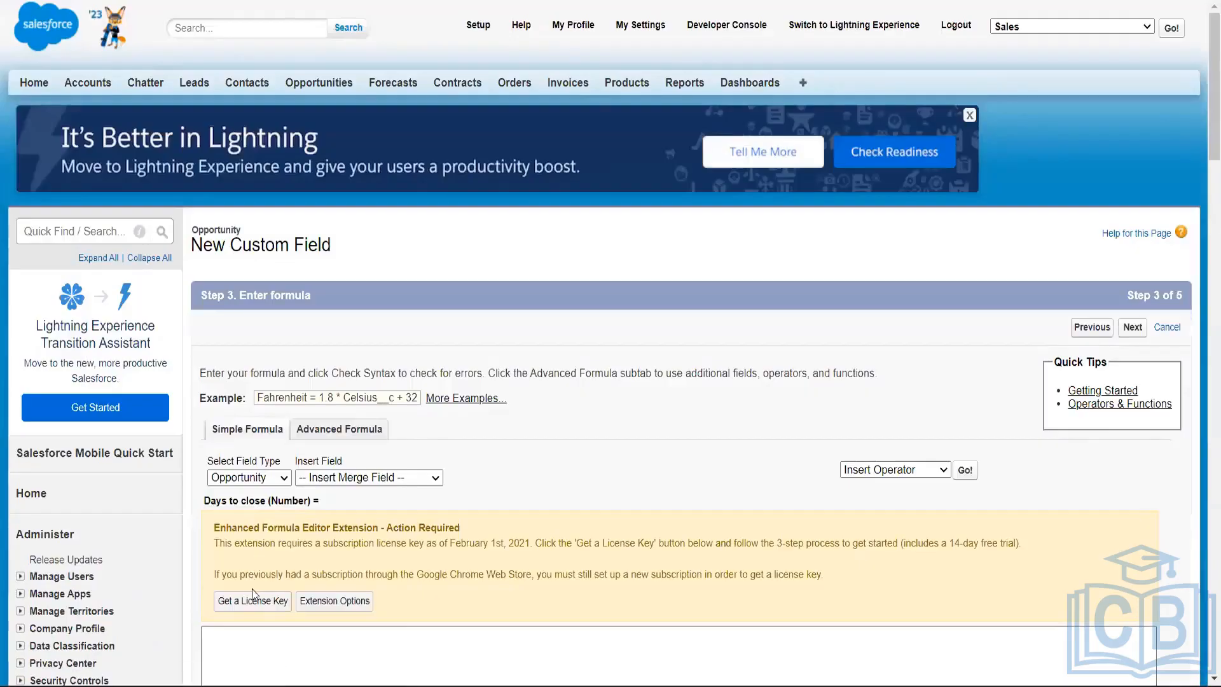
pyautogui.click(260, 481)
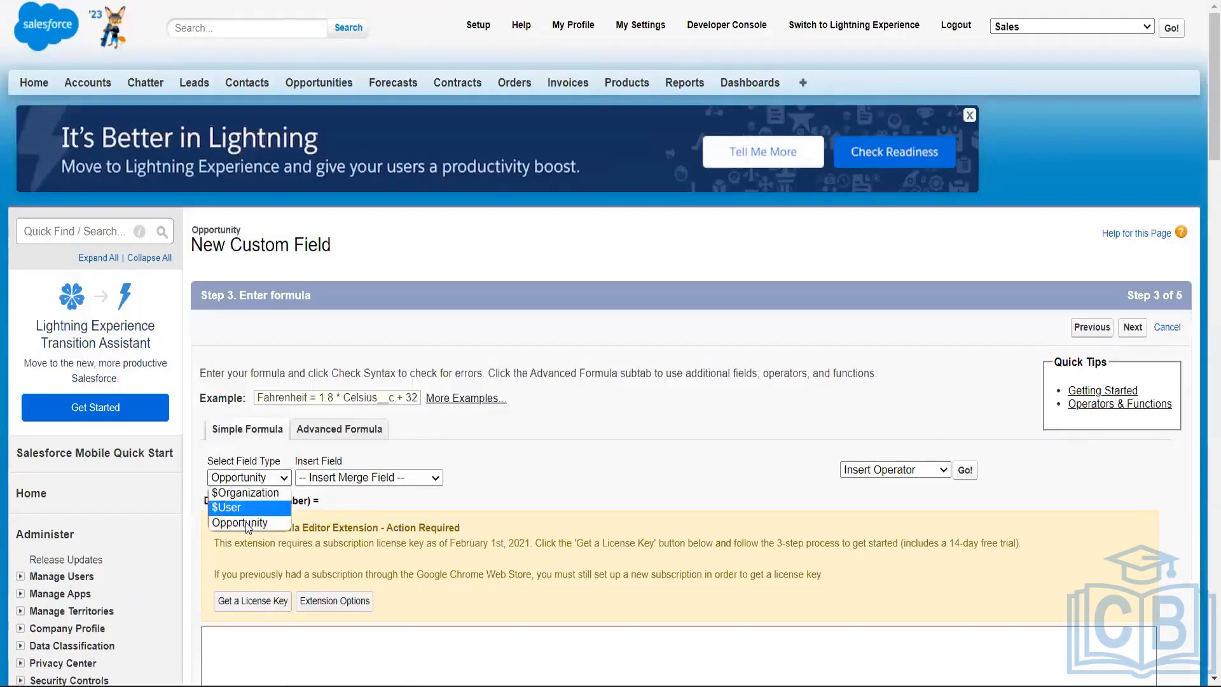
pyautogui.click(245, 524)
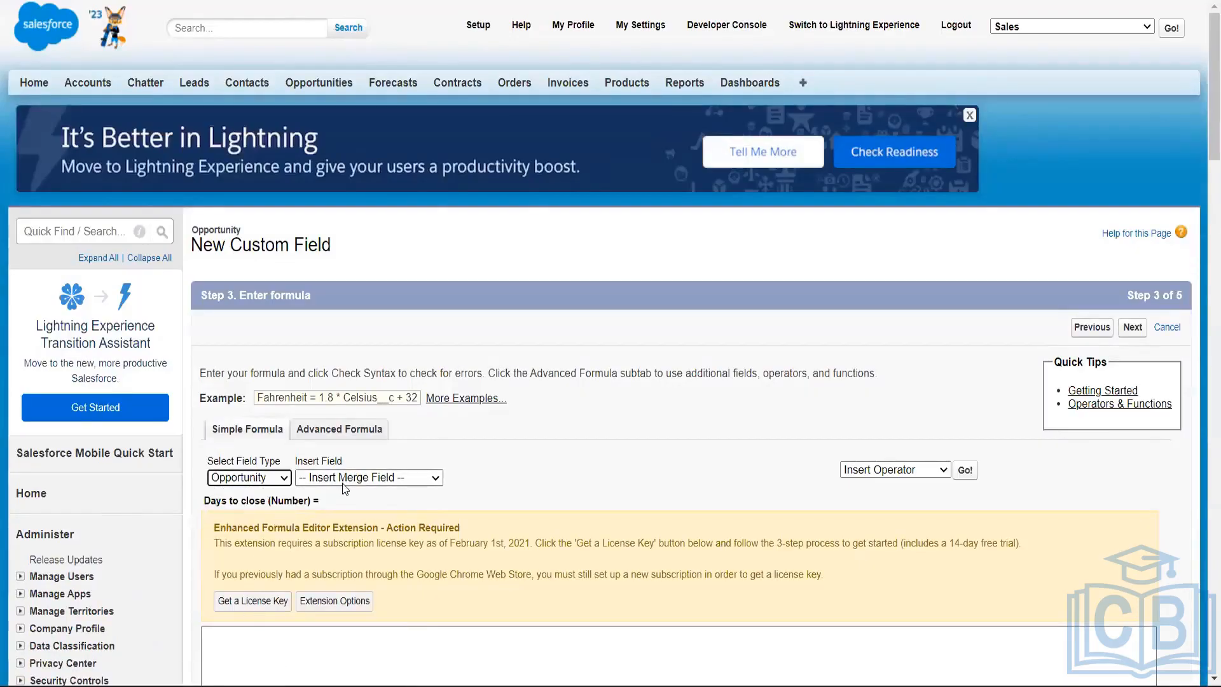
# - Insert the Opportunity's Close Date field in the advanced formula editor and follow it with the subtract operator
pyautogui.click(340, 429)
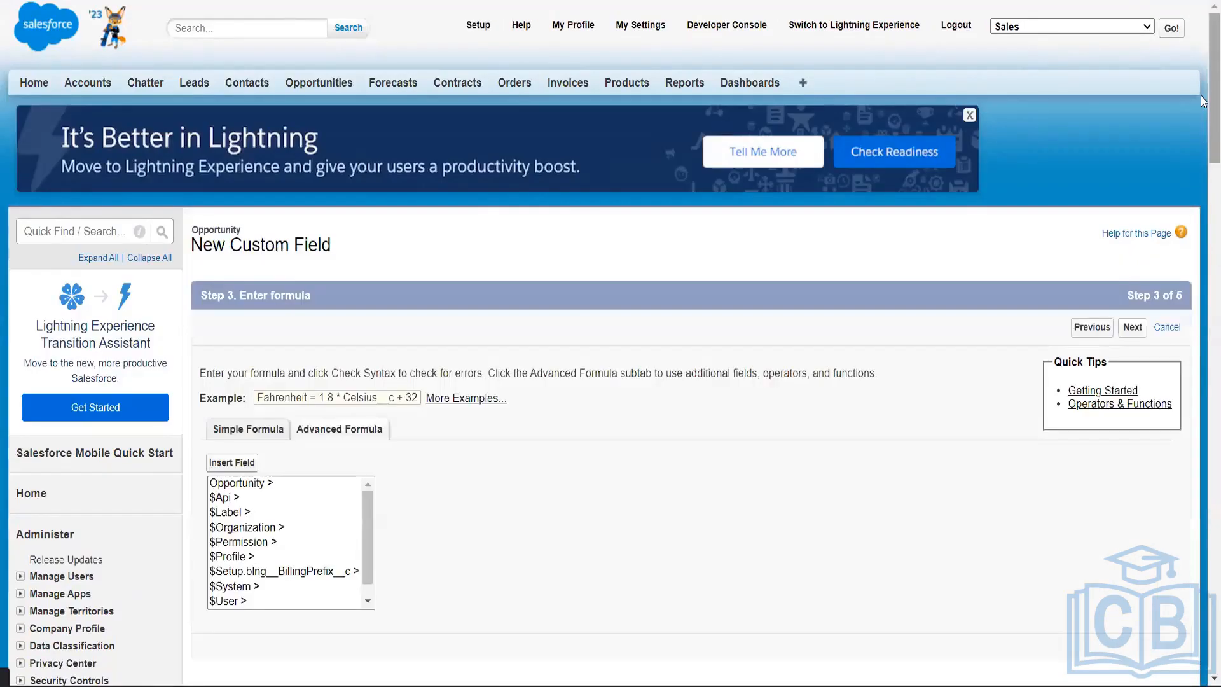
pyautogui.scroll(-3, 609, 222)
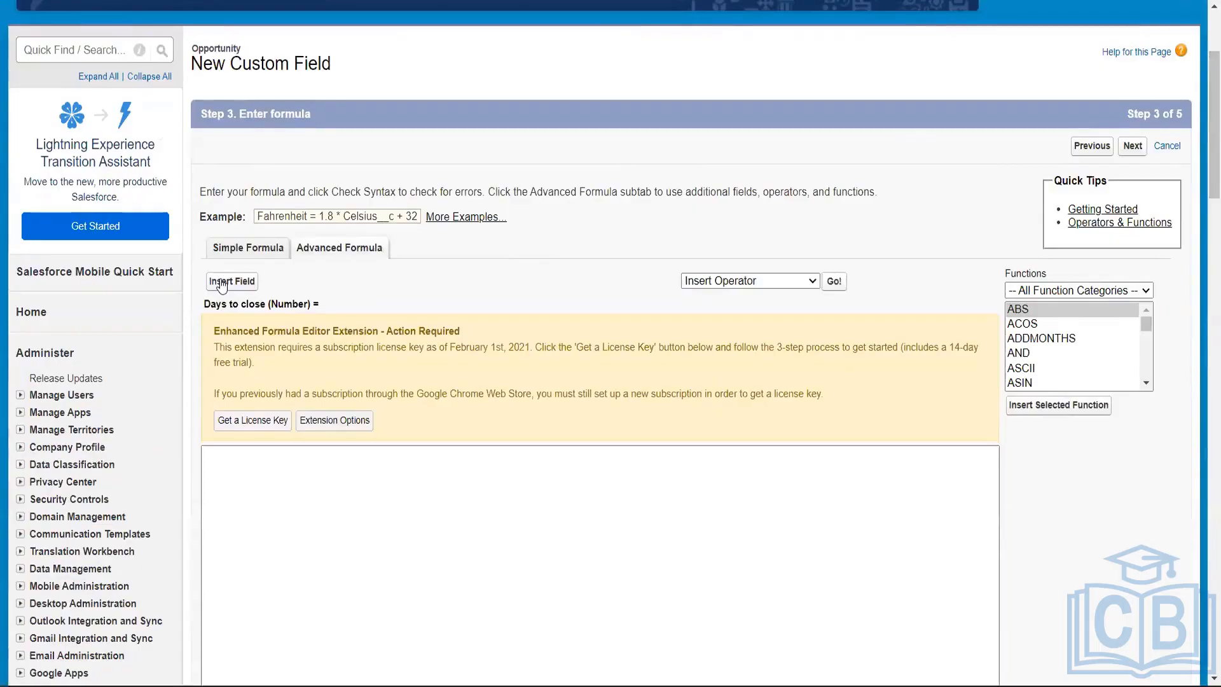
pyautogui.click(223, 280)
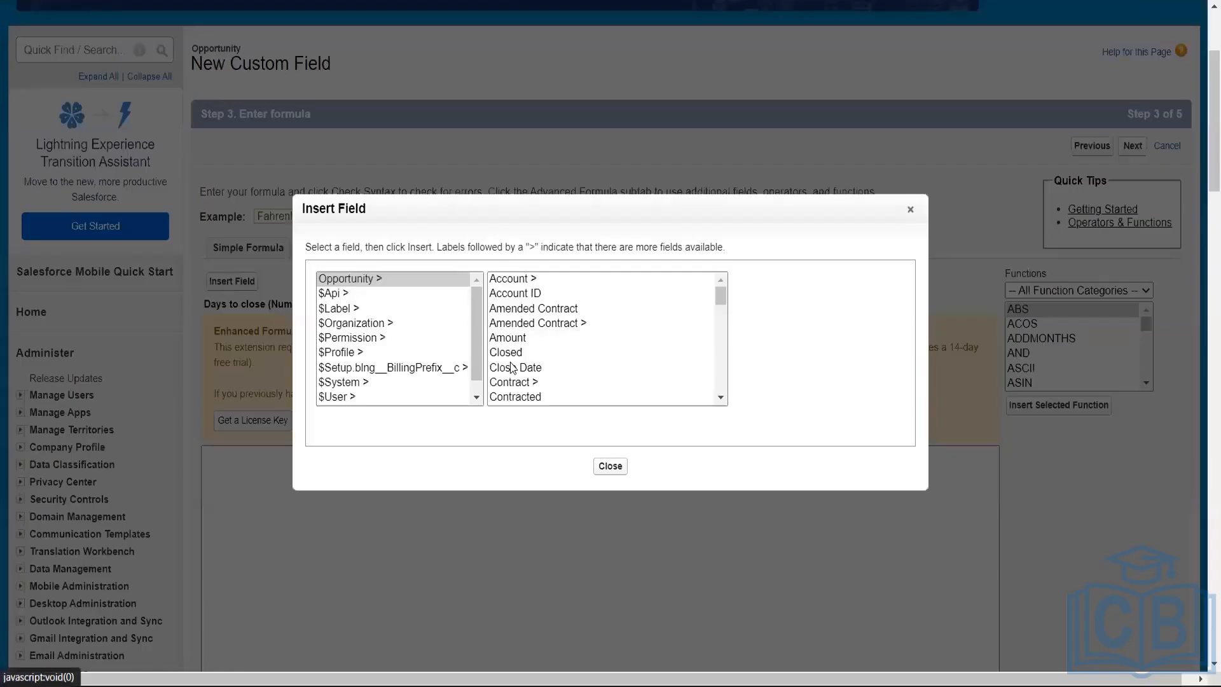
pyautogui.click(582, 368)
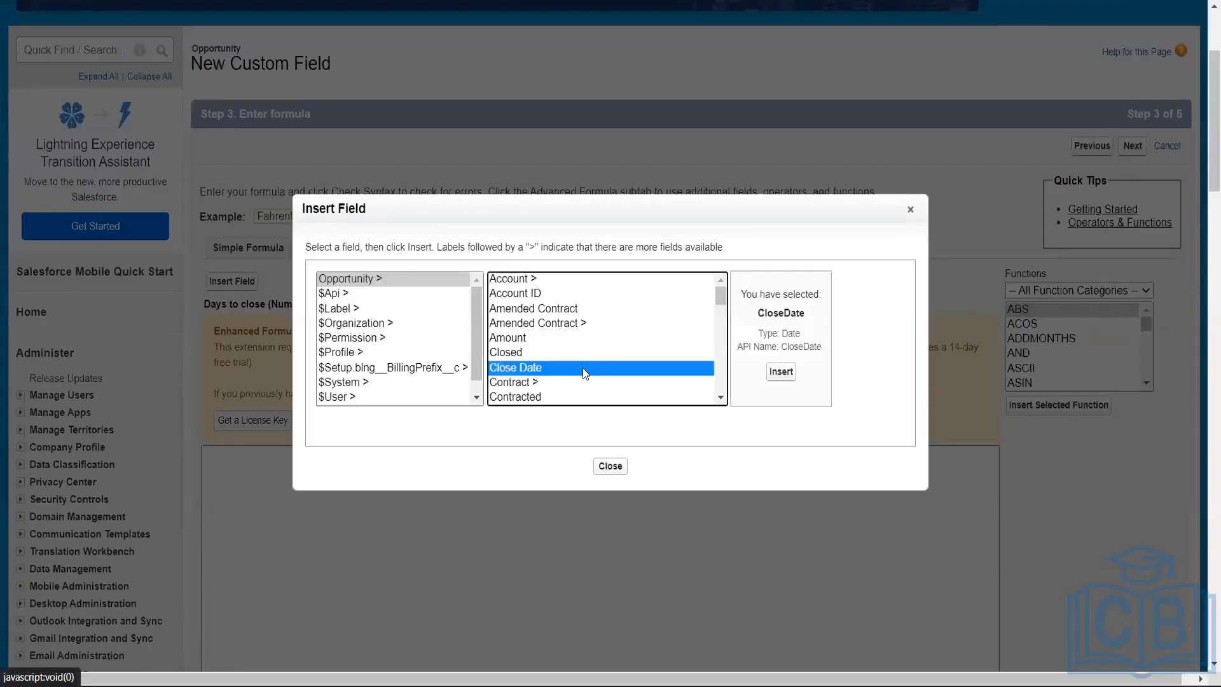
pyautogui.click(780, 372)
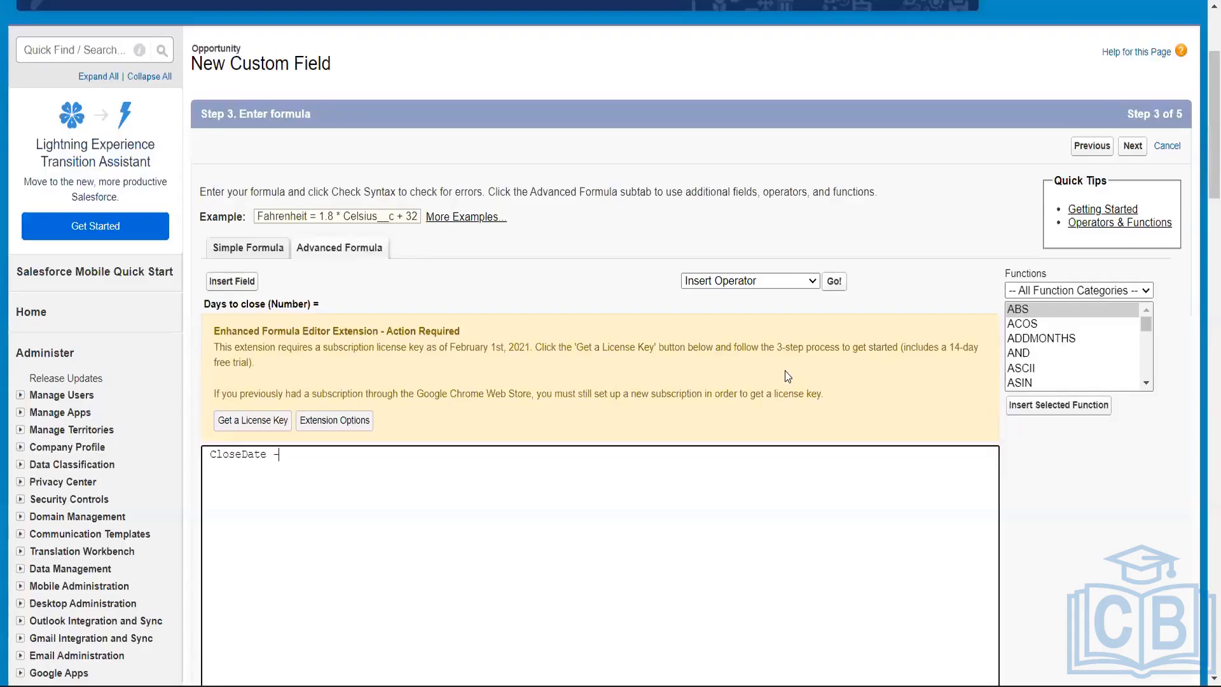
pyautogui.click(812, 280)
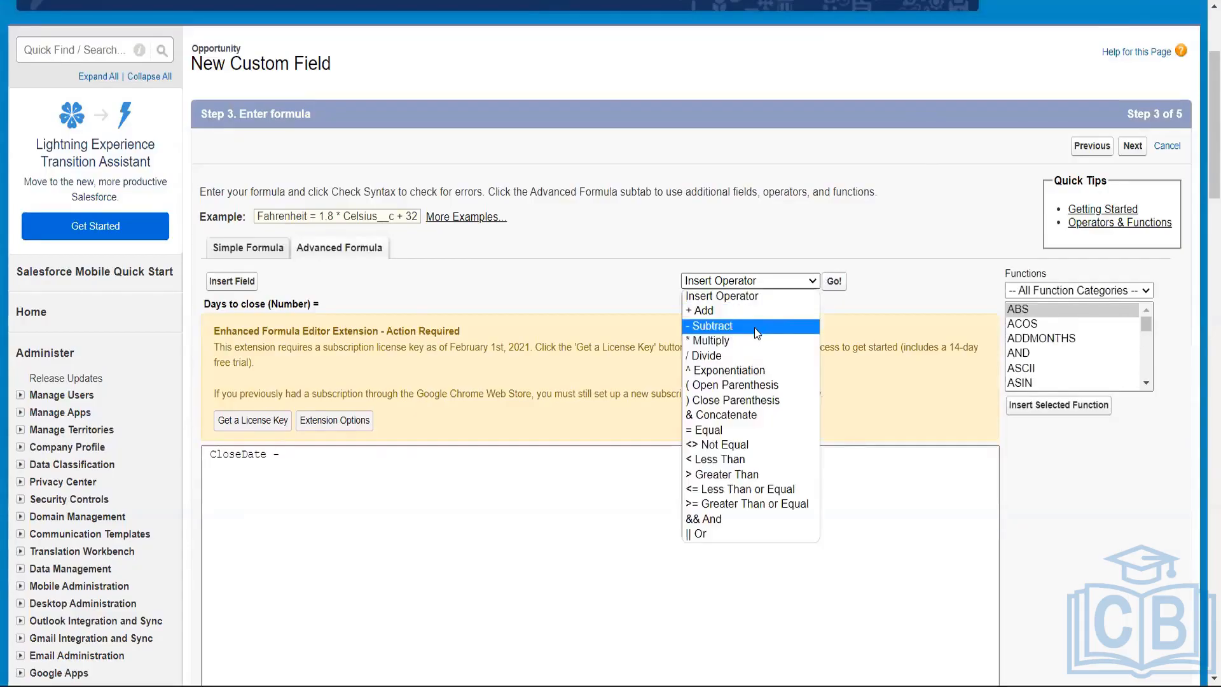
pyautogui.click(754, 327)
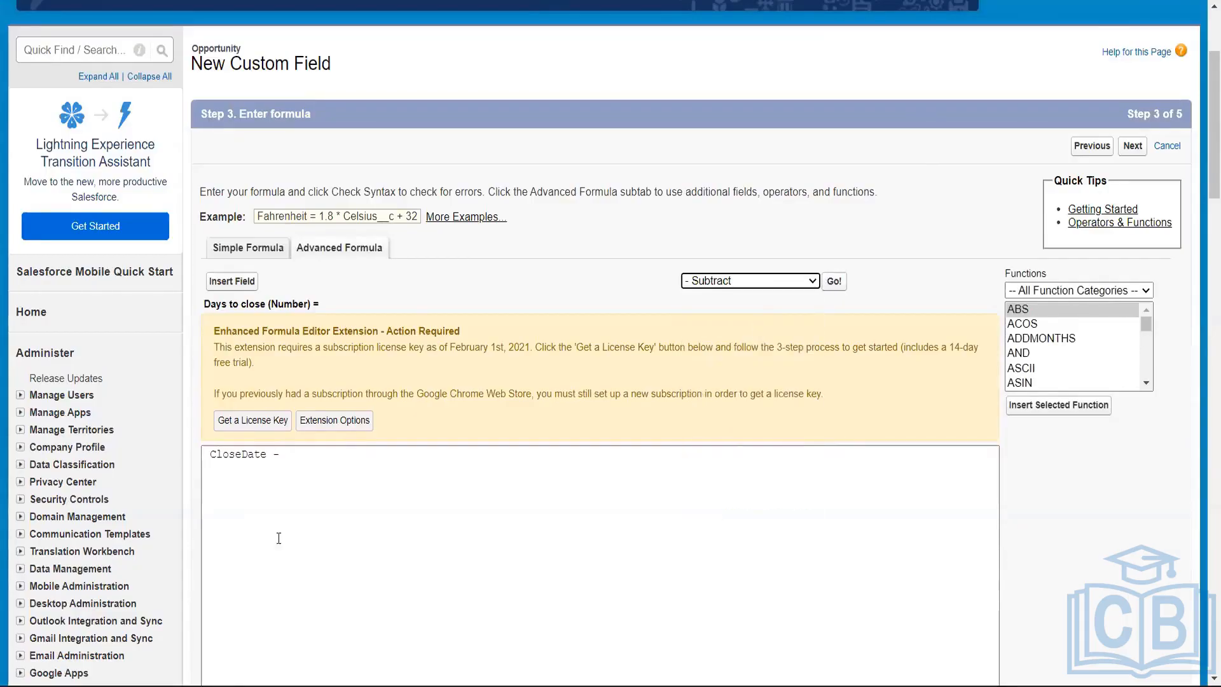
pyautogui.click(288, 461)
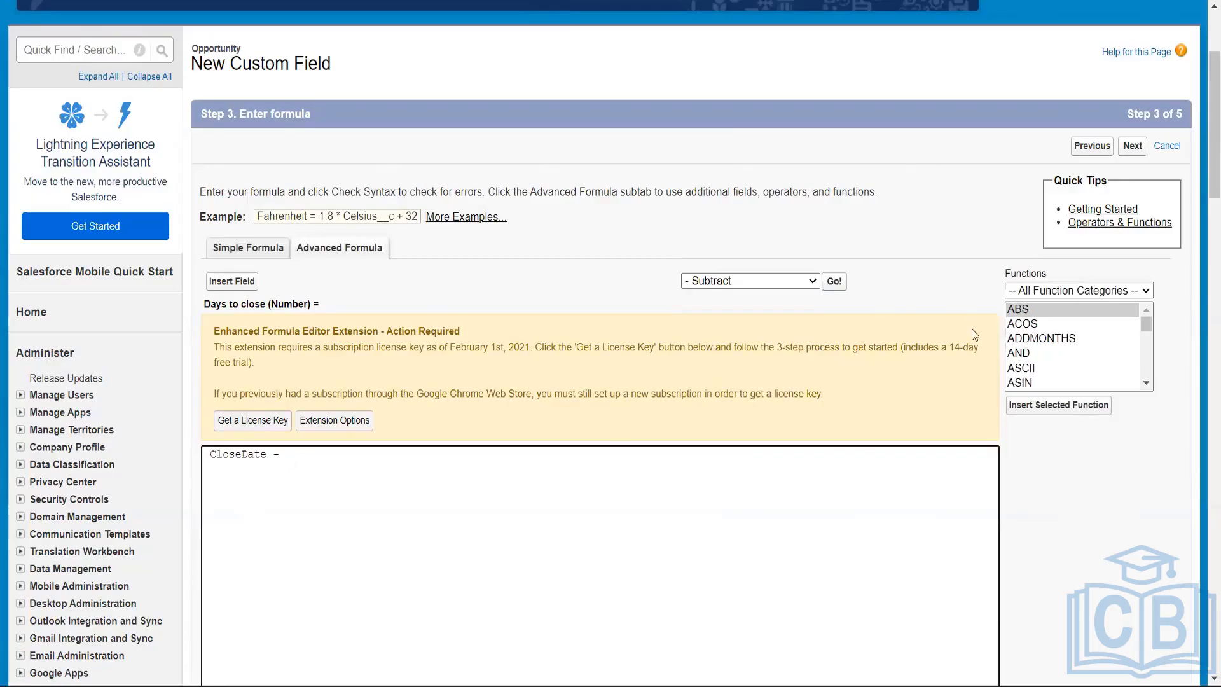
# - Insert the TODAY function after the minus sign to complete the formula CloseDate - TODAY()
pyautogui.click(1028, 353)
pyautogui.press('t')
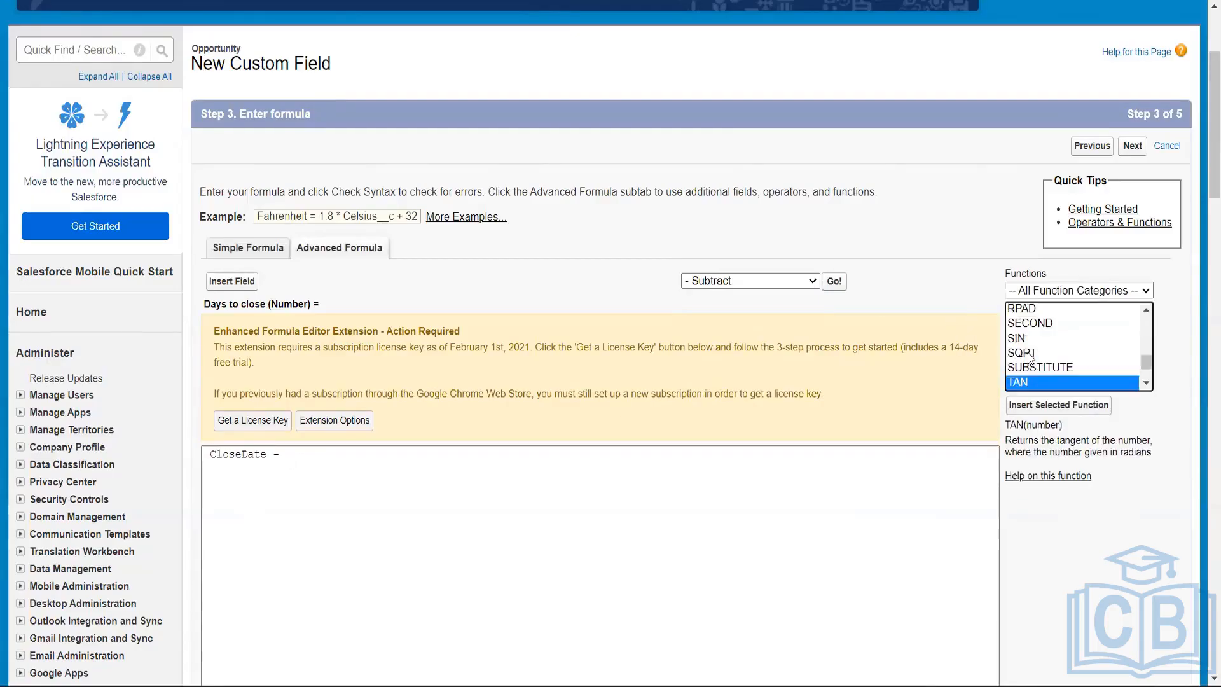
pyautogui.press('Down')
pyautogui.press('Down')
pyautogui.press('Down')
pyautogui.press('Down')
pyautogui.press('Down')
pyautogui.press('Down')
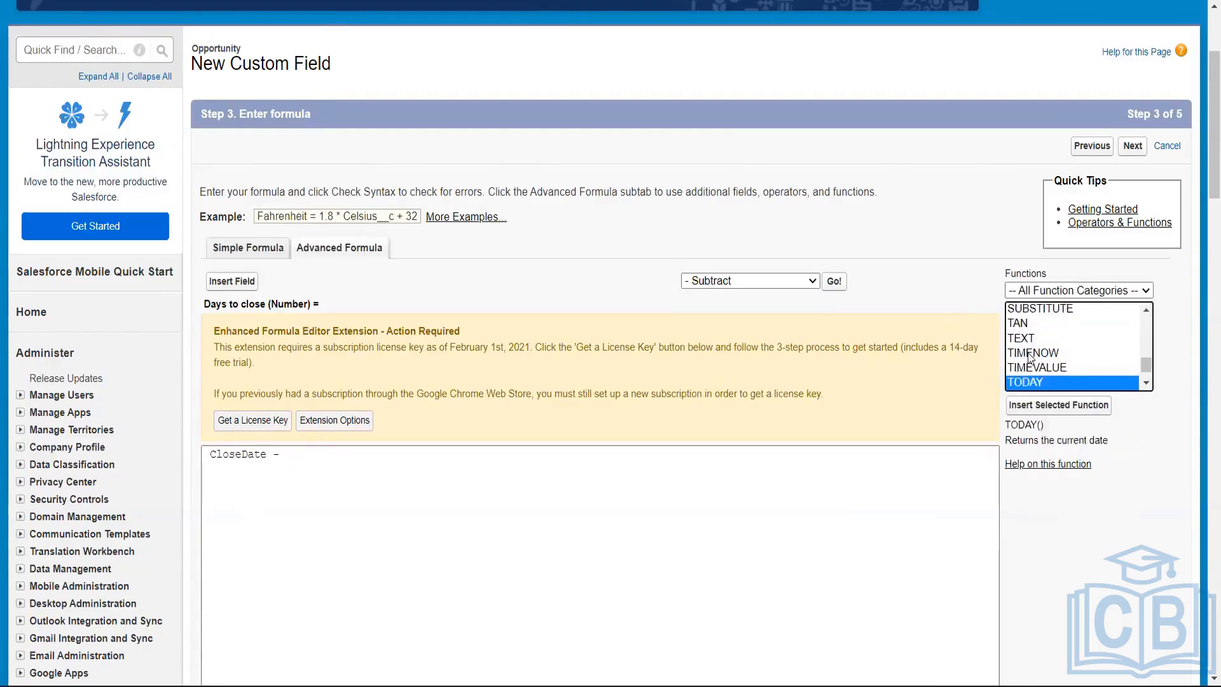
pyautogui.press('Up')
pyautogui.press('Up')
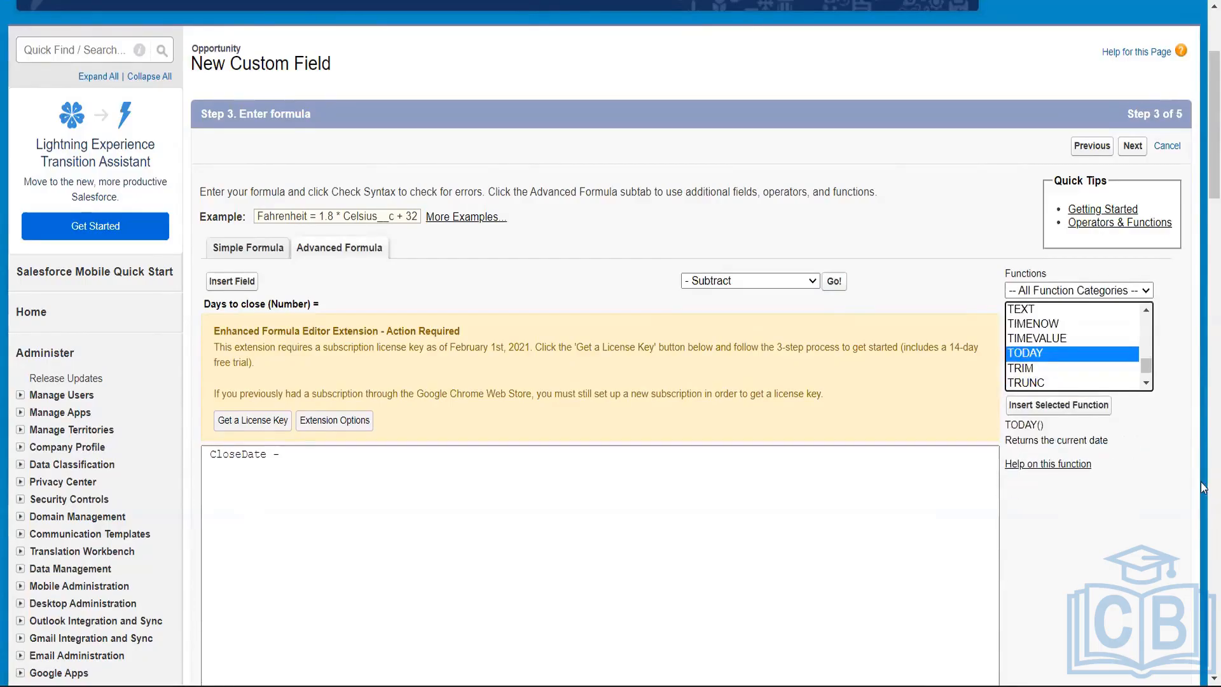
pyautogui.click(1037, 406)
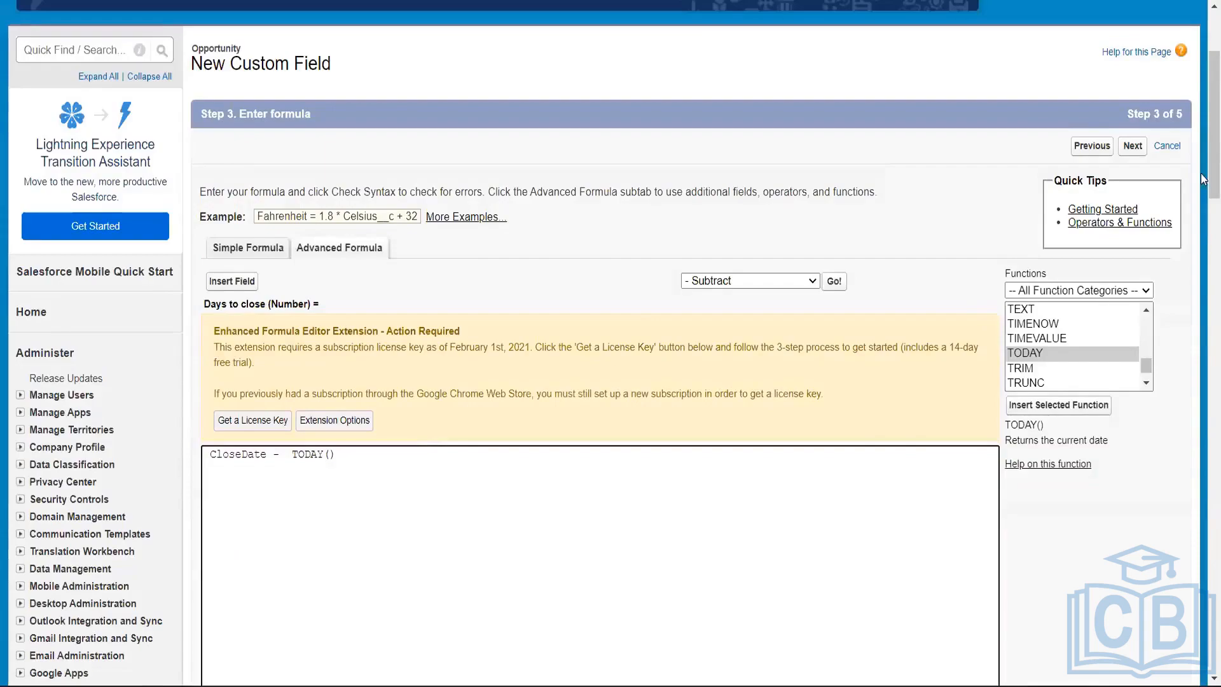
# - Check the formula's syntax and continue to the field-level security stage
pyautogui.scroll(-1, 1203, 271)
pyautogui.scroll(-8, 1204, 271)
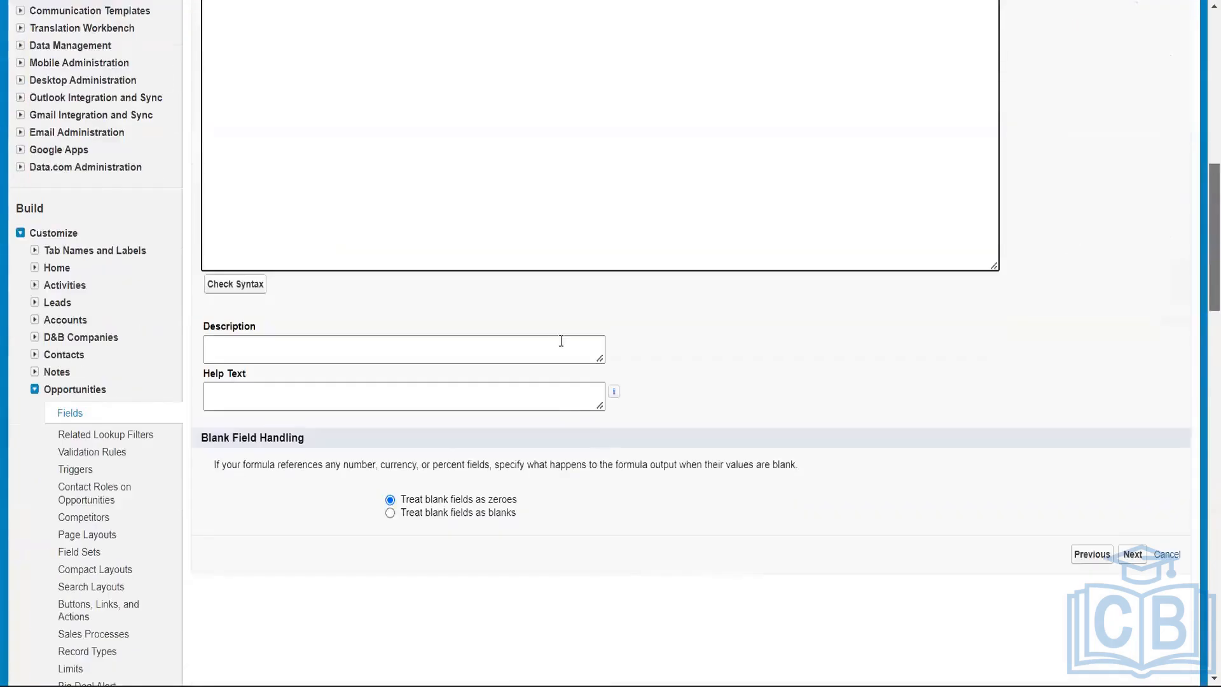
pyautogui.scroll(2, 235, 414)
pyautogui.click(235, 410)
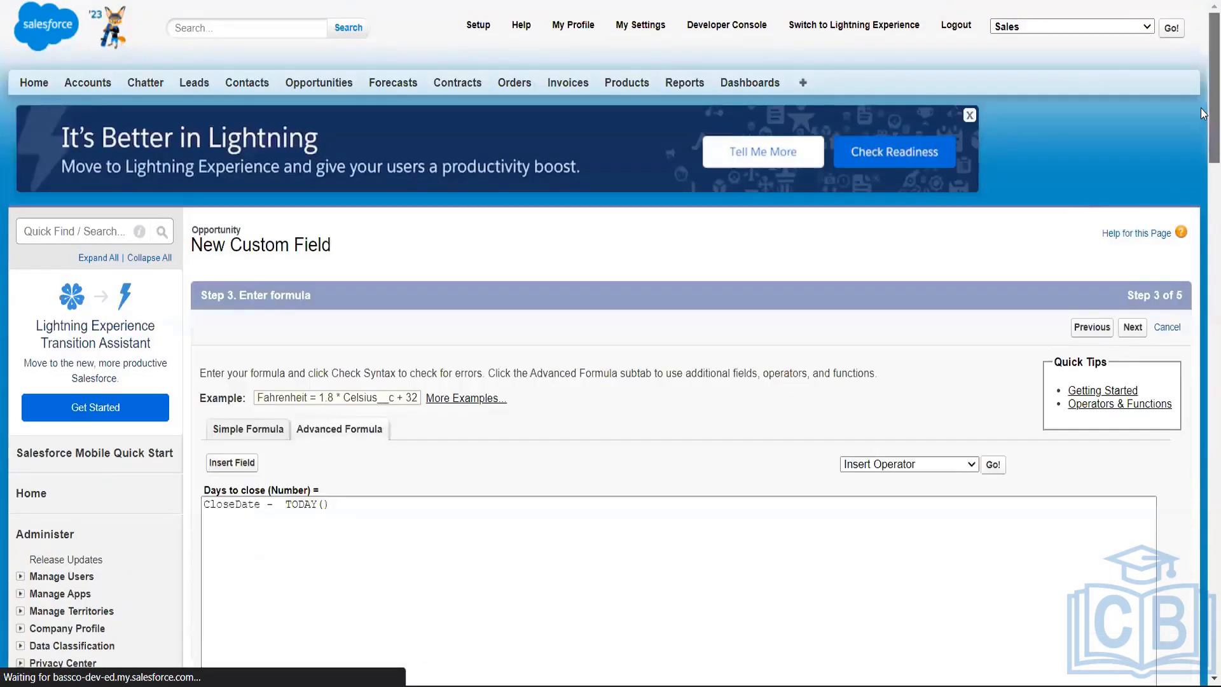
pyautogui.scroll(-4, 1204, 251)
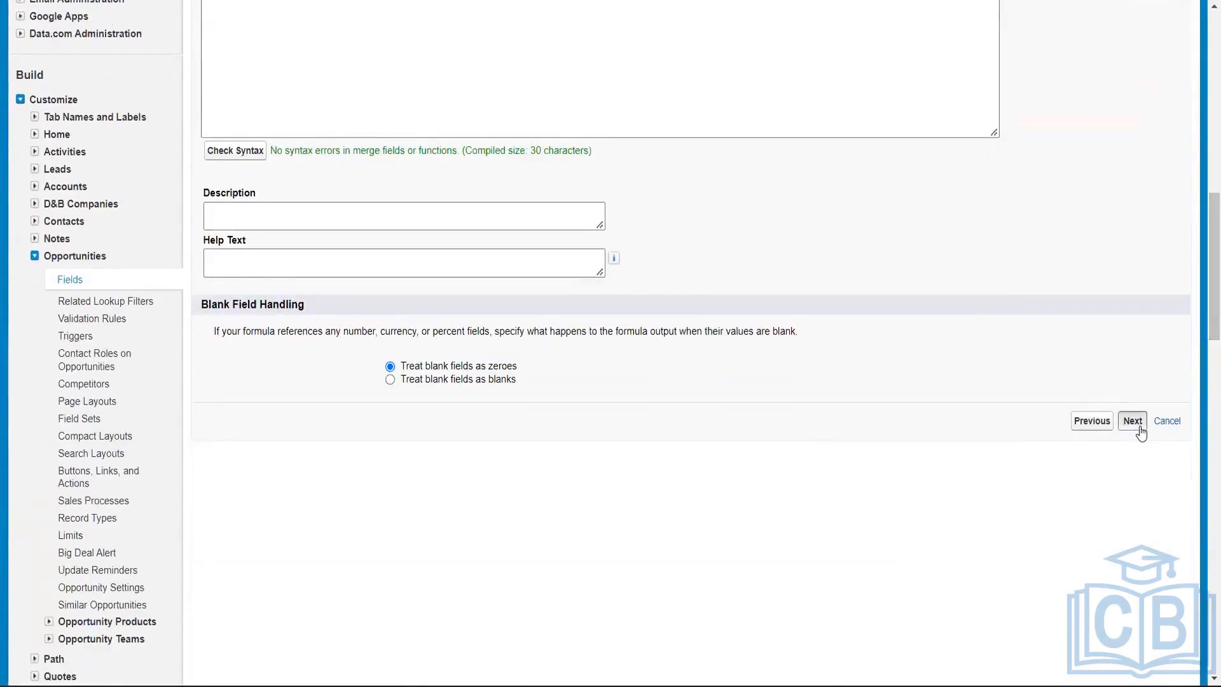
pyautogui.click(1138, 426)
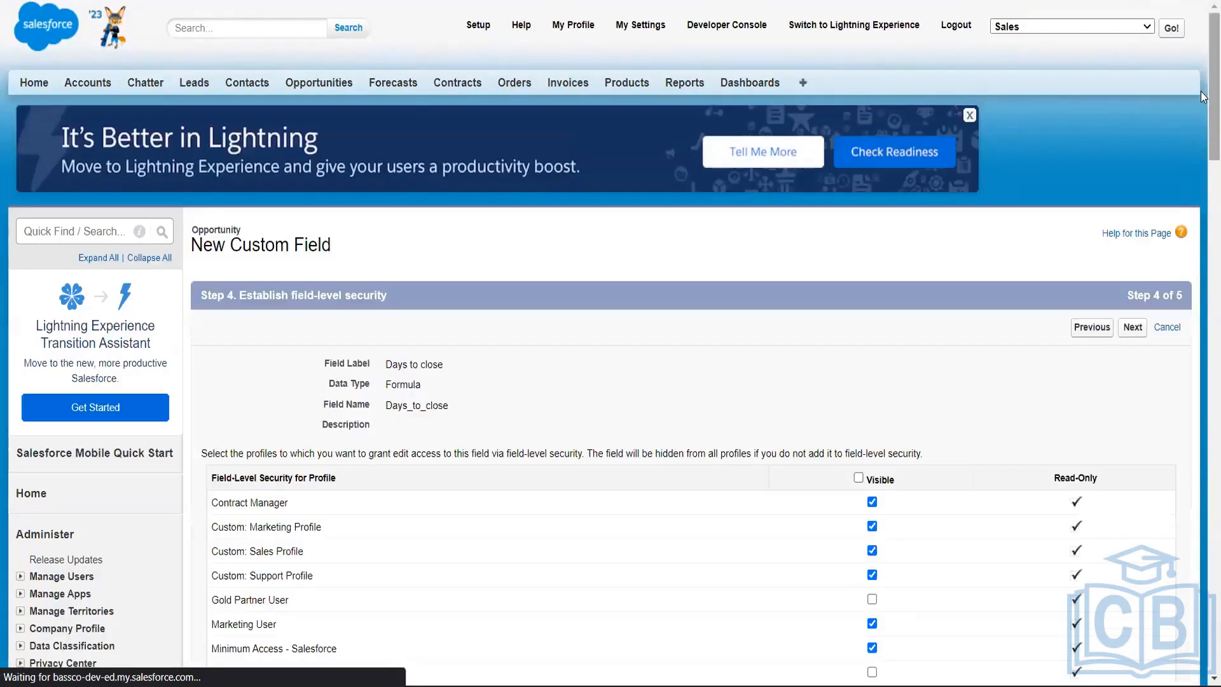
# - Make the "Days to close" field visible to all profiles
pyautogui.scroll(-2, 1201, 145)
pyautogui.scroll(-2, 1200, 142)
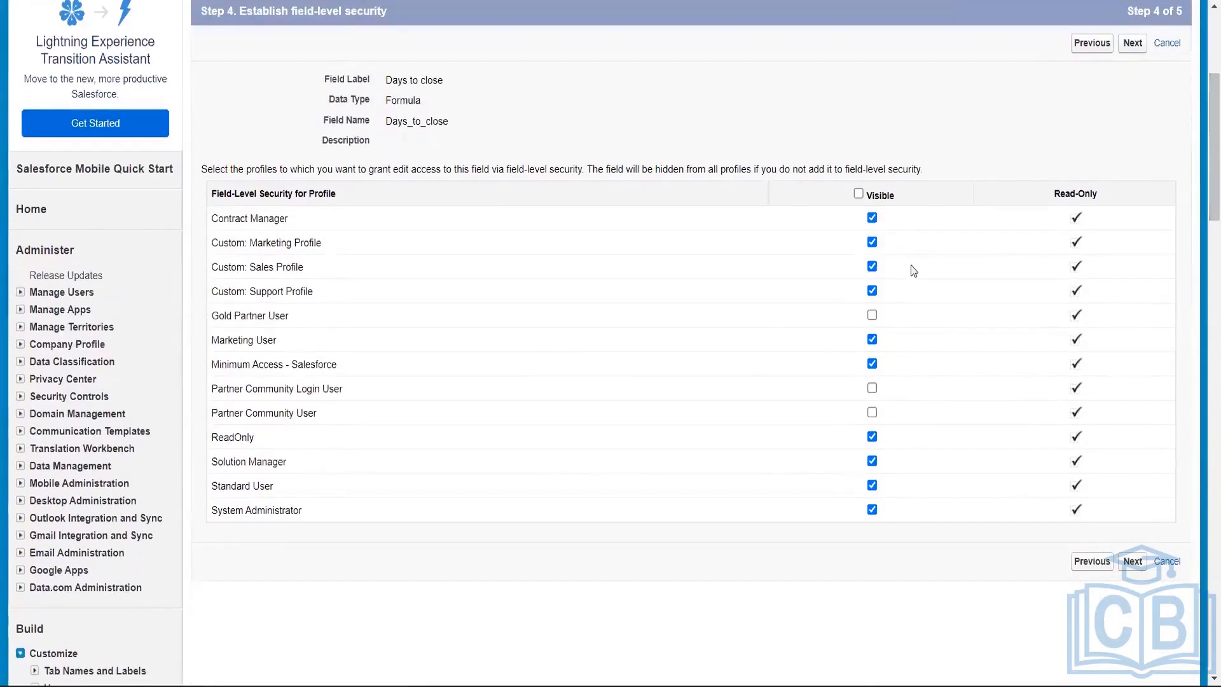
pyautogui.click(857, 194)
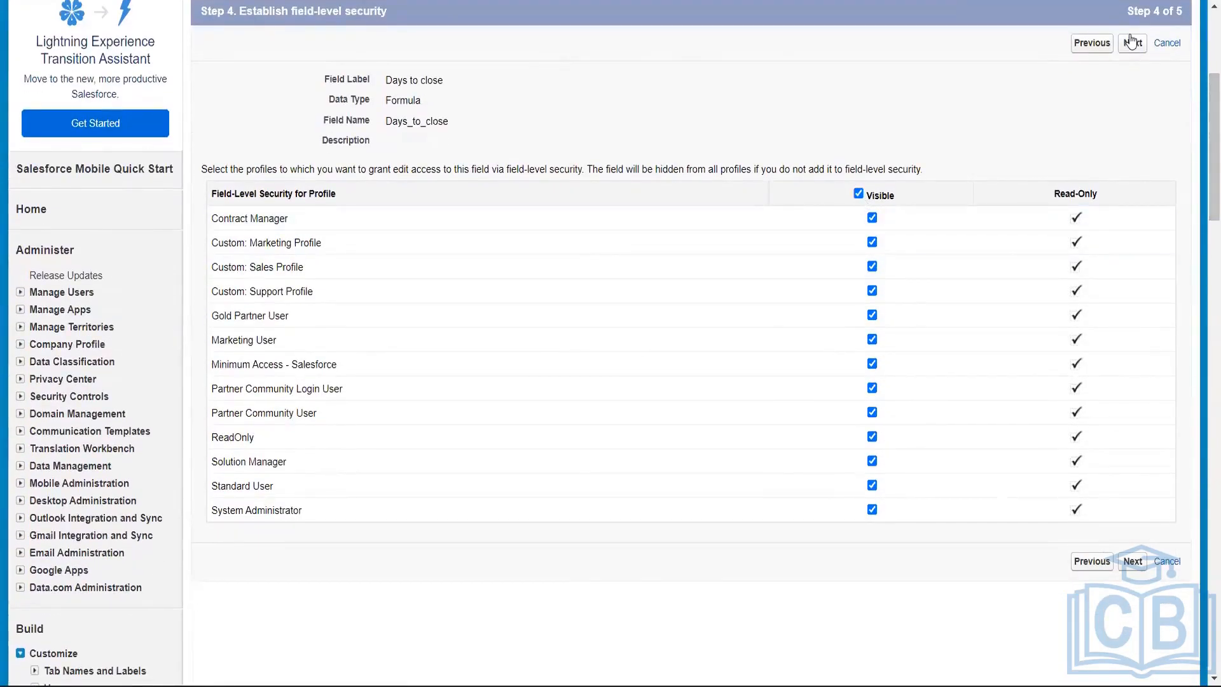
# - Continue to the page layouts stage, keep "Days to close" on all Opportunity layouts, and save the field
pyautogui.click(1131, 43)
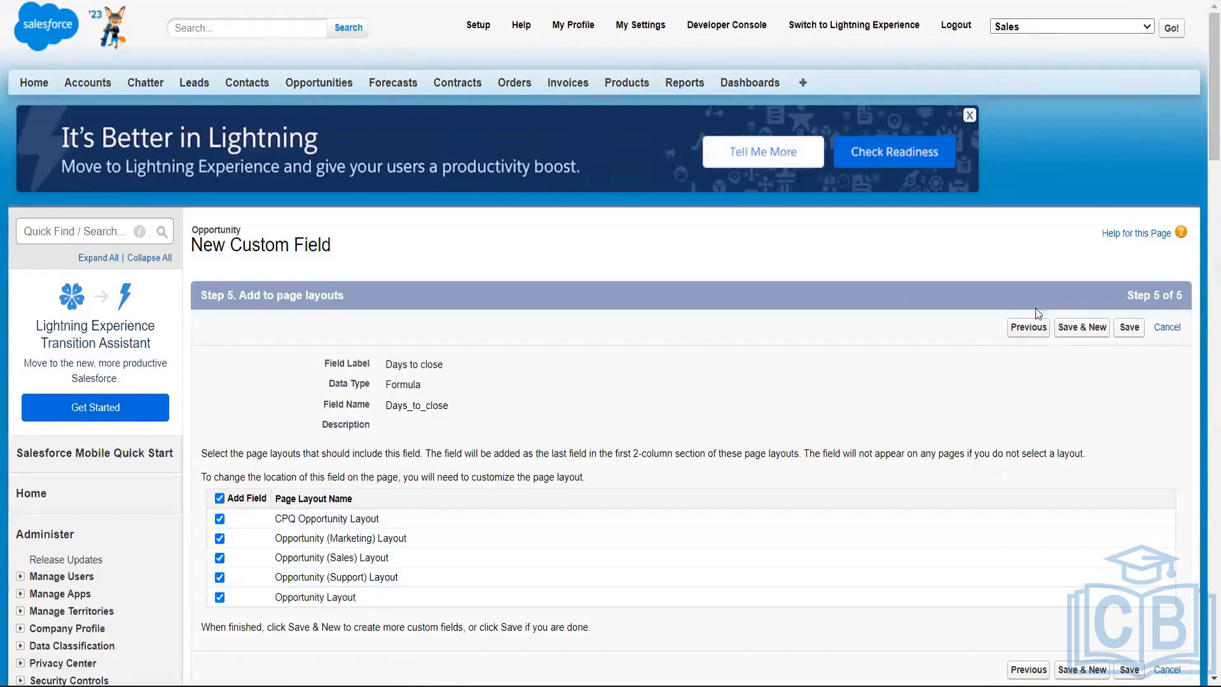
pyautogui.click(1137, 330)
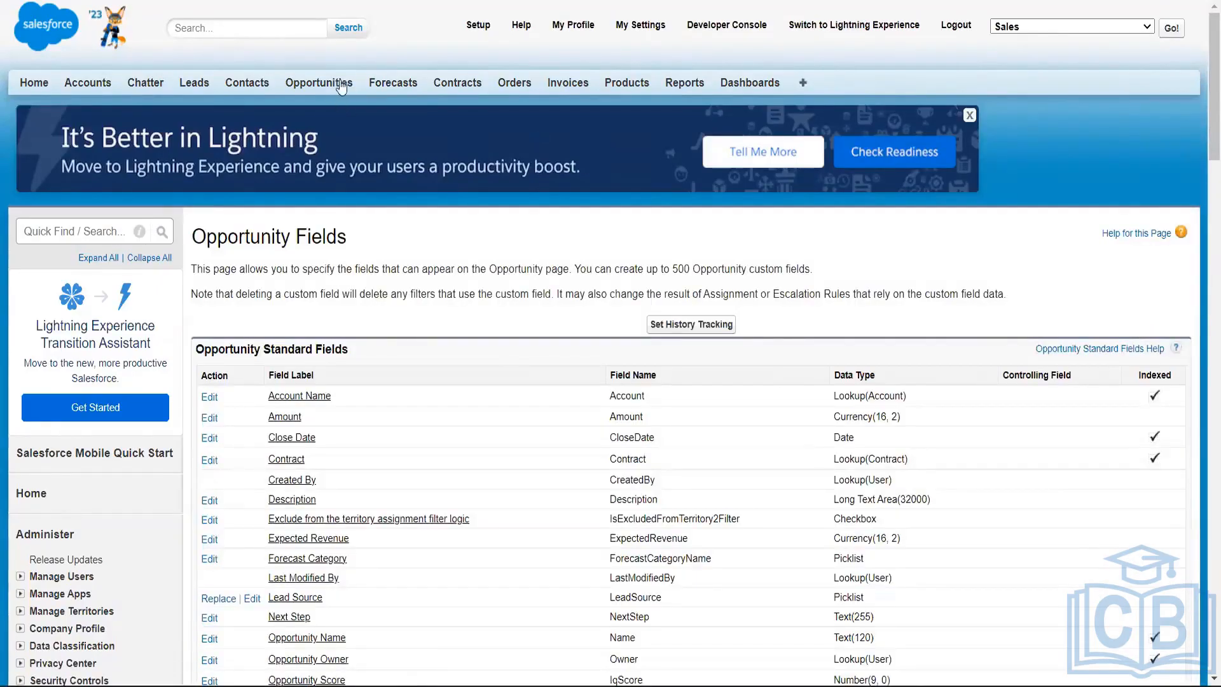
# - Open Opportunities in a new browser tab and display the "American Banking Corp.- Oppty" record
pyautogui.rightClick(326, 86)
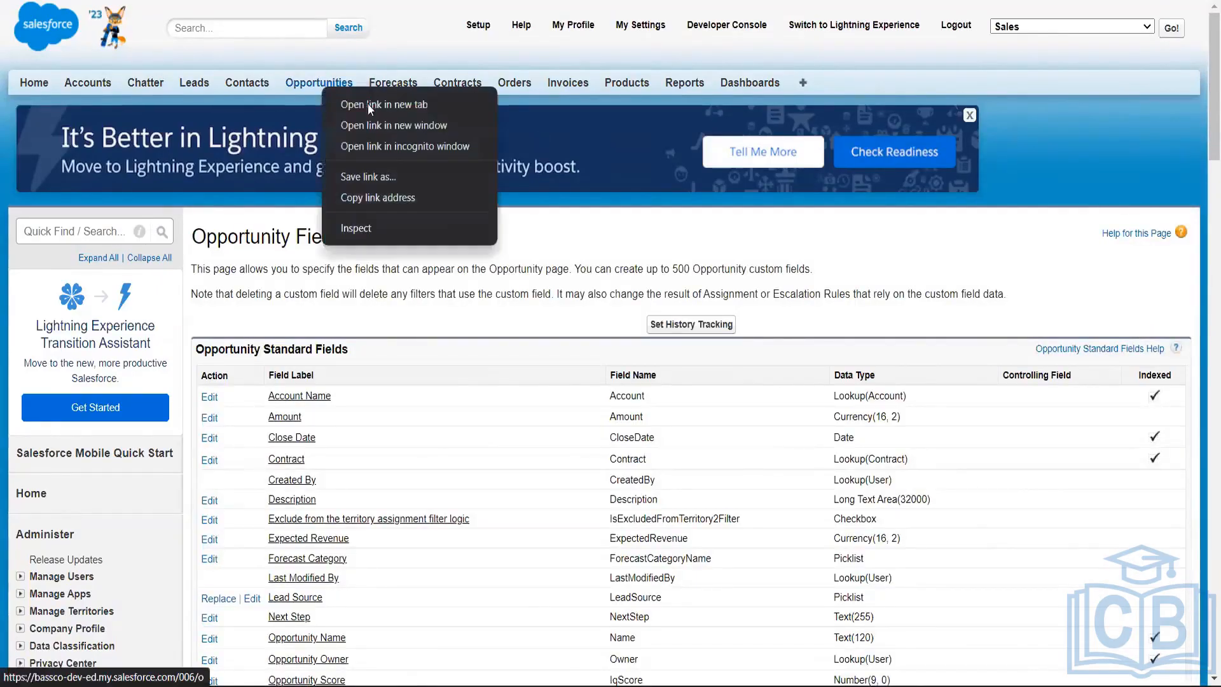
pyautogui.click(372, 106)
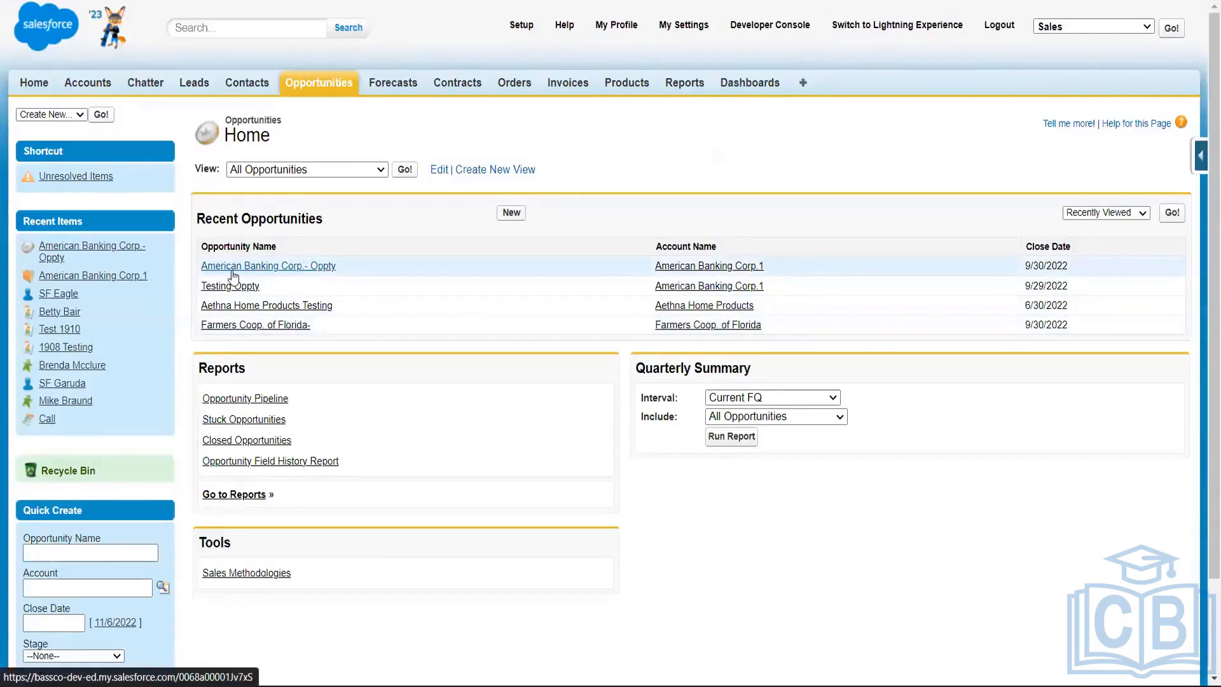
pyautogui.click(233, 272)
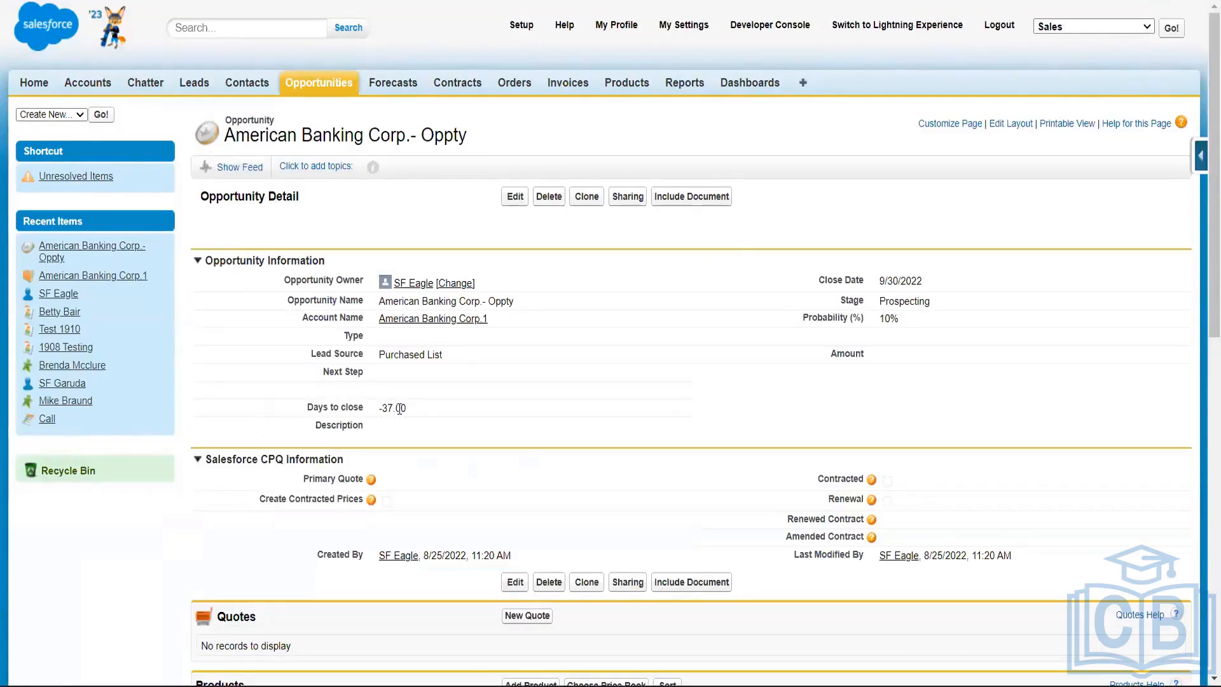
# - Set the opportunity's Close Date to 11/10/2022 and save the record
pyautogui.click(507, 198)
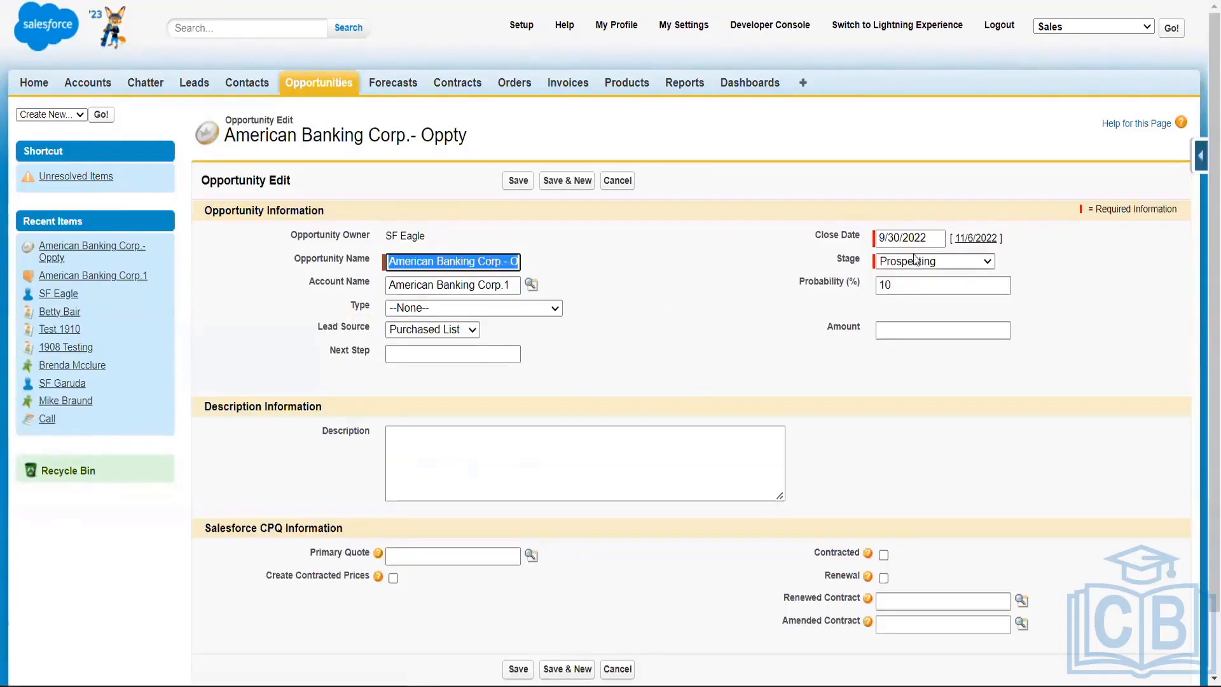
pyautogui.click(897, 243)
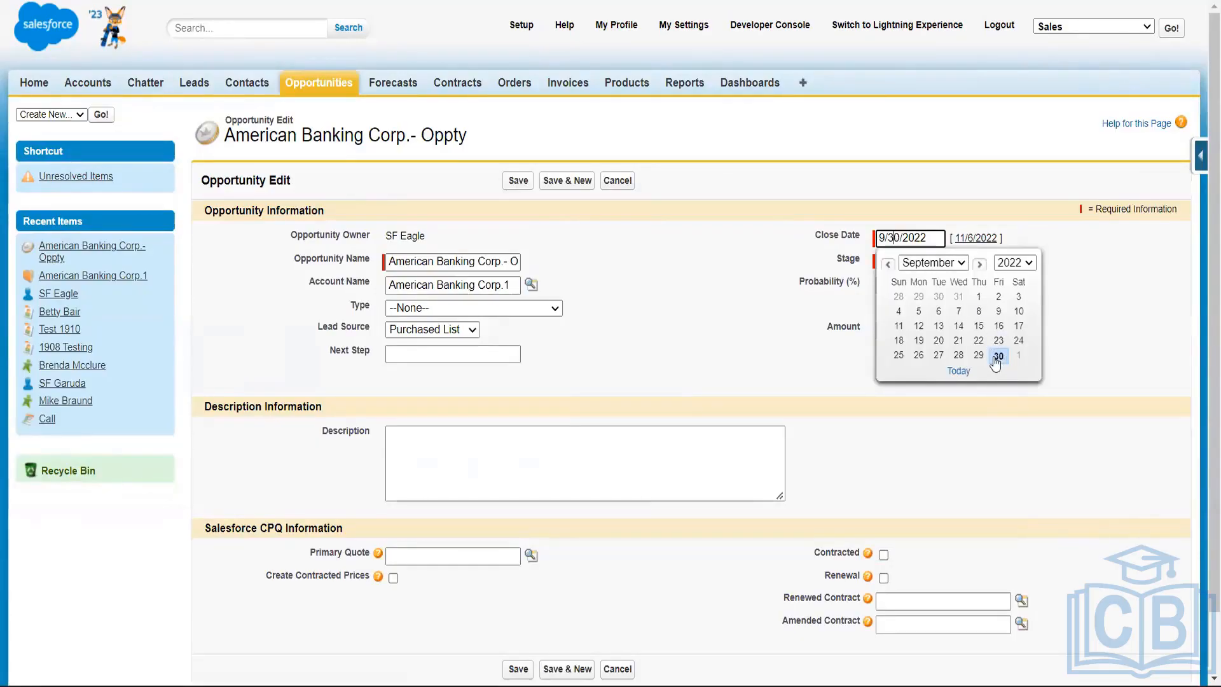
pyautogui.click(961, 269)
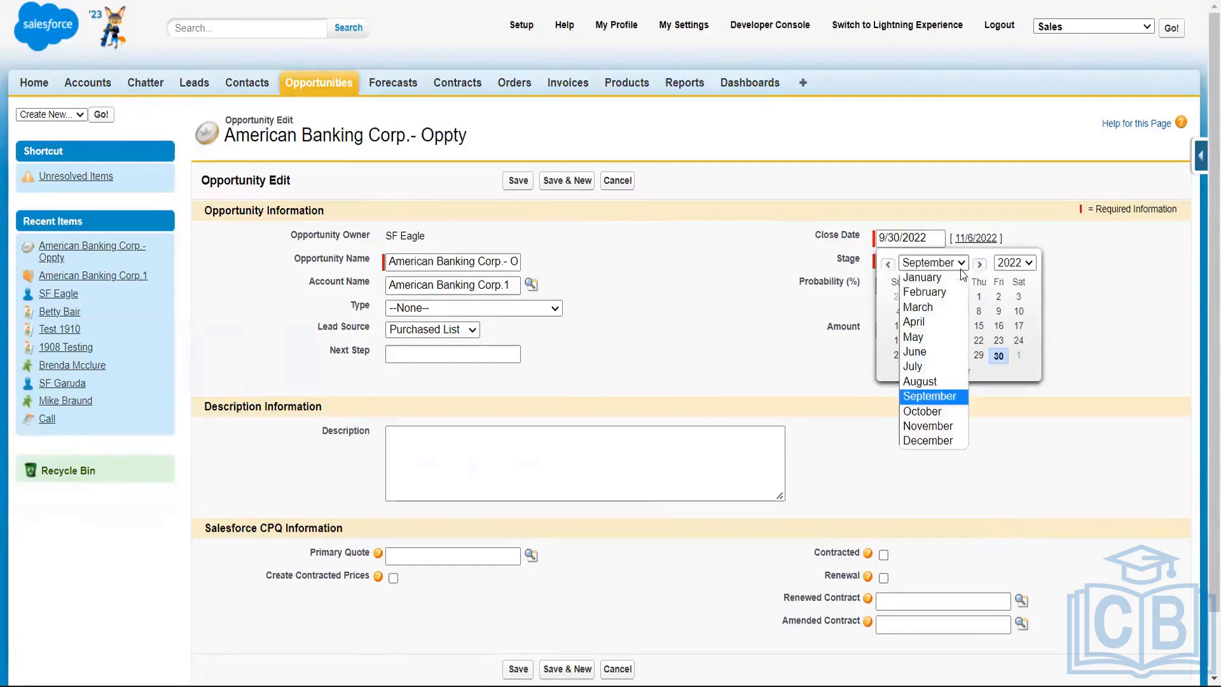
pyautogui.click(936, 425)
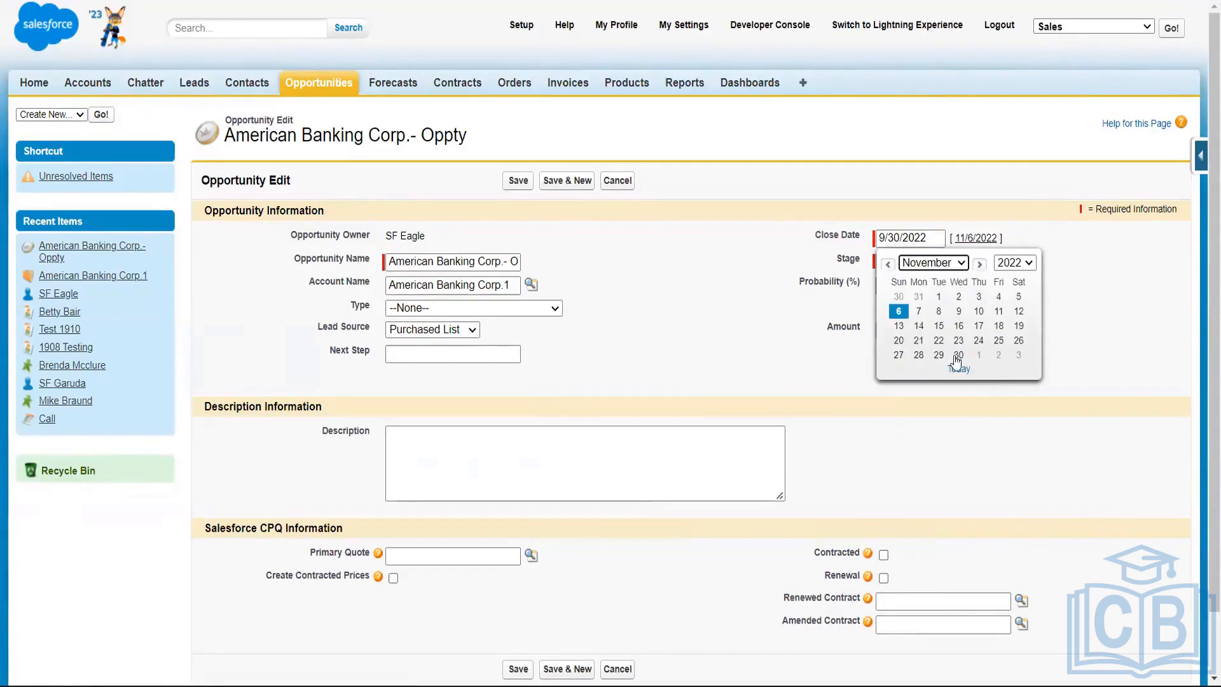
pyautogui.click(978, 313)
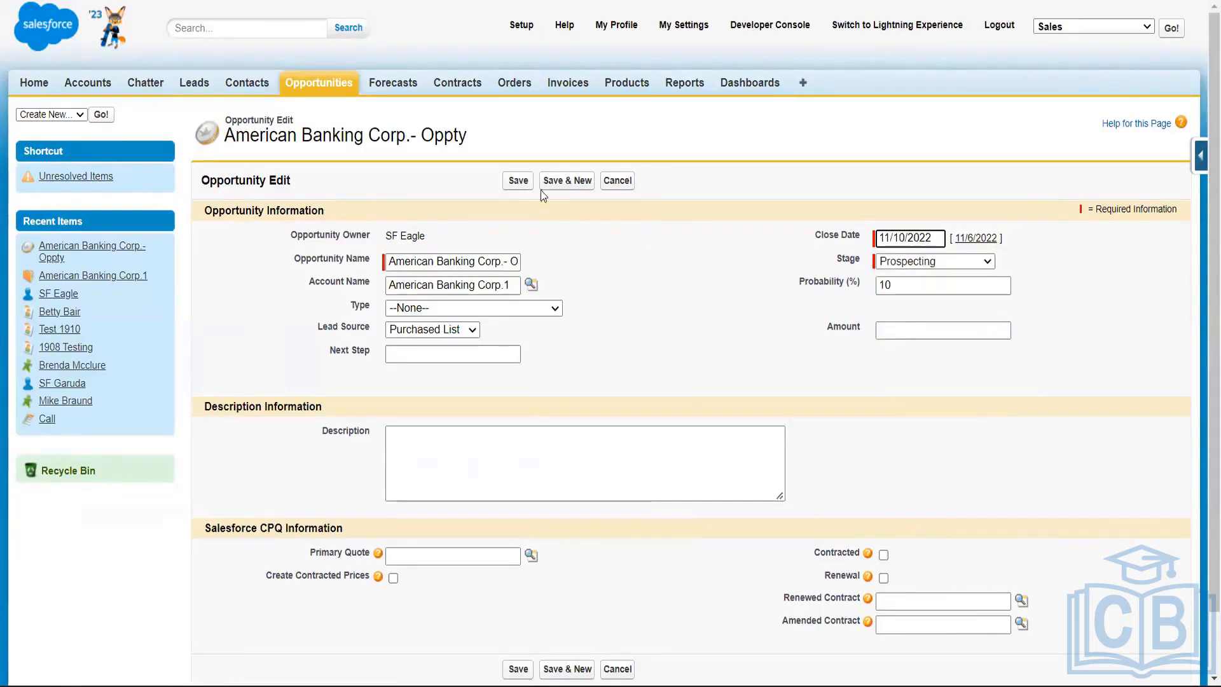
pyautogui.click(518, 182)
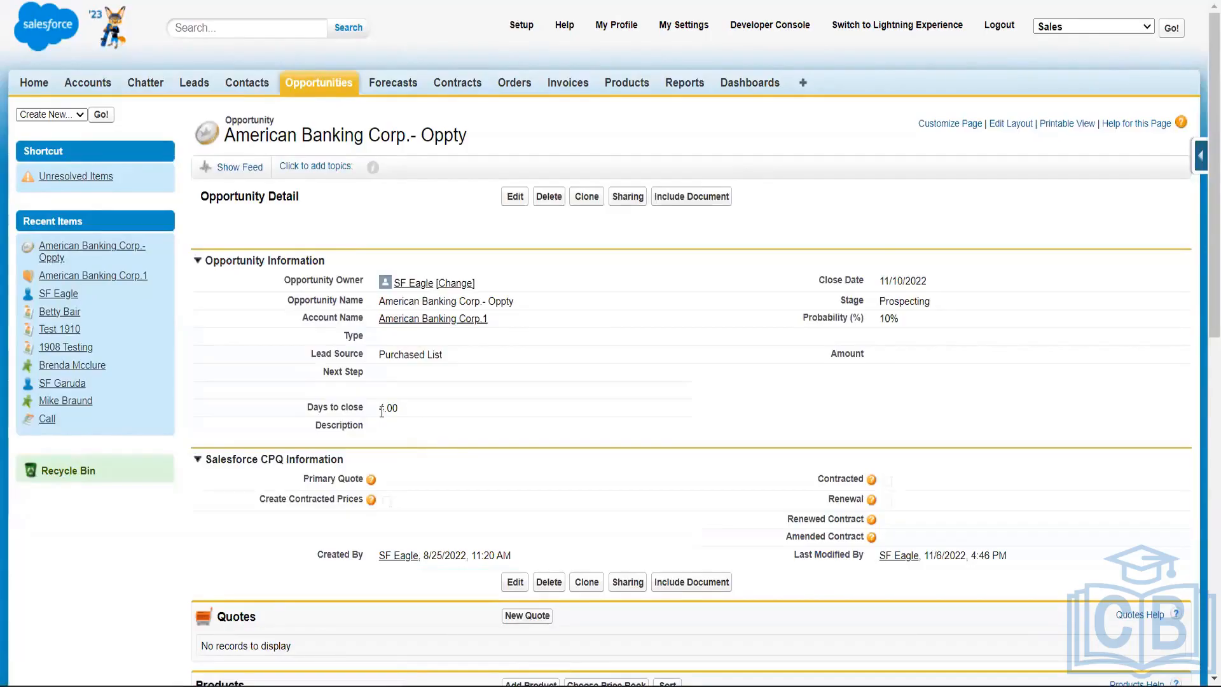
# - Compare the "Days to close" value with the Close Date on the opportunity's detail page
pyautogui.moveTo(380, 409); pyautogui.dragTo(409, 407)
pyautogui.click(400, 415)
pyautogui.click(424, 410)
pyautogui.moveTo(402, 409); pyautogui.dragTo(381, 407)
pyautogui.moveTo(878, 282); pyautogui.dragTo(933, 287)
pyautogui.moveTo(409, 411); pyautogui.dragTo(374, 414)
# - Set the opportunity's Close Date to 12/6/2022, save the record, and check the recalculated "Days to close" value
pyautogui.click(516, 197)
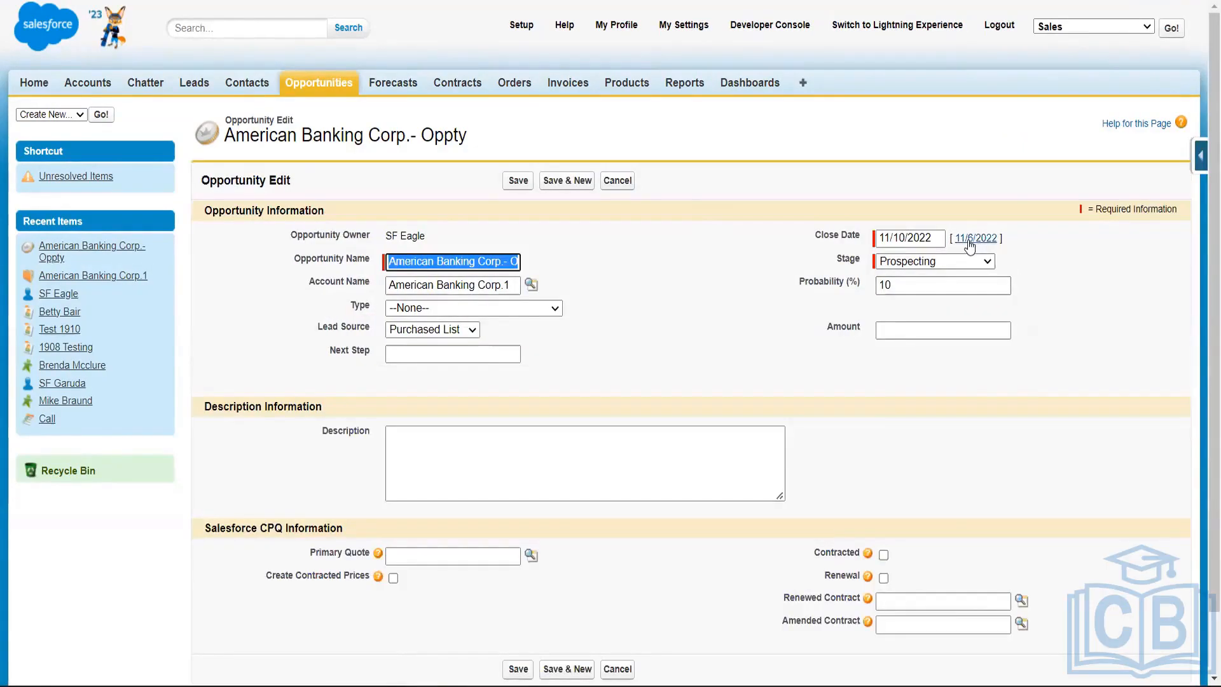
pyautogui.click(934, 239)
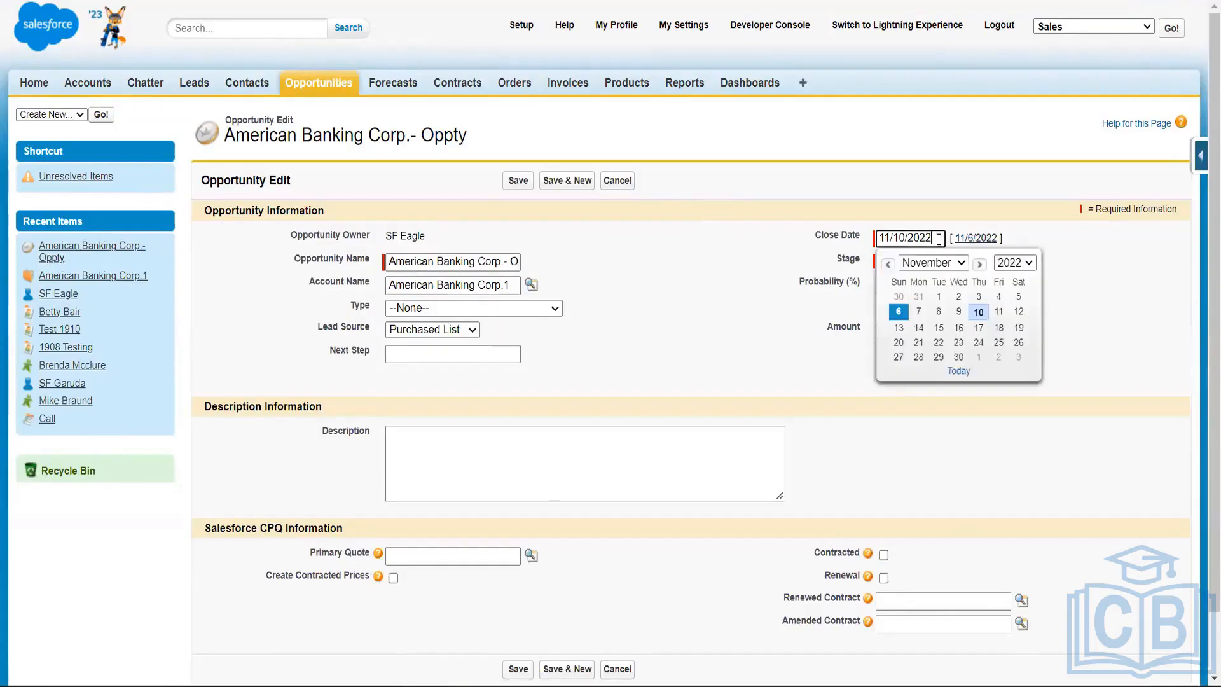
pyautogui.click(963, 268)
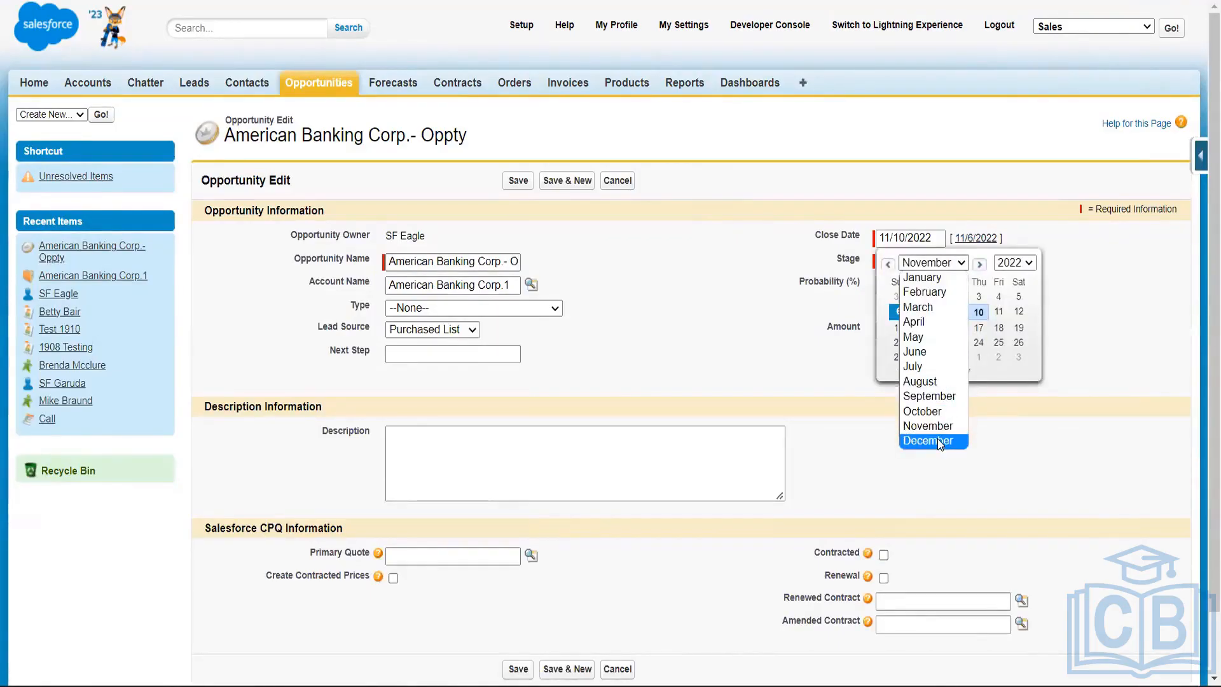
pyautogui.click(939, 441)
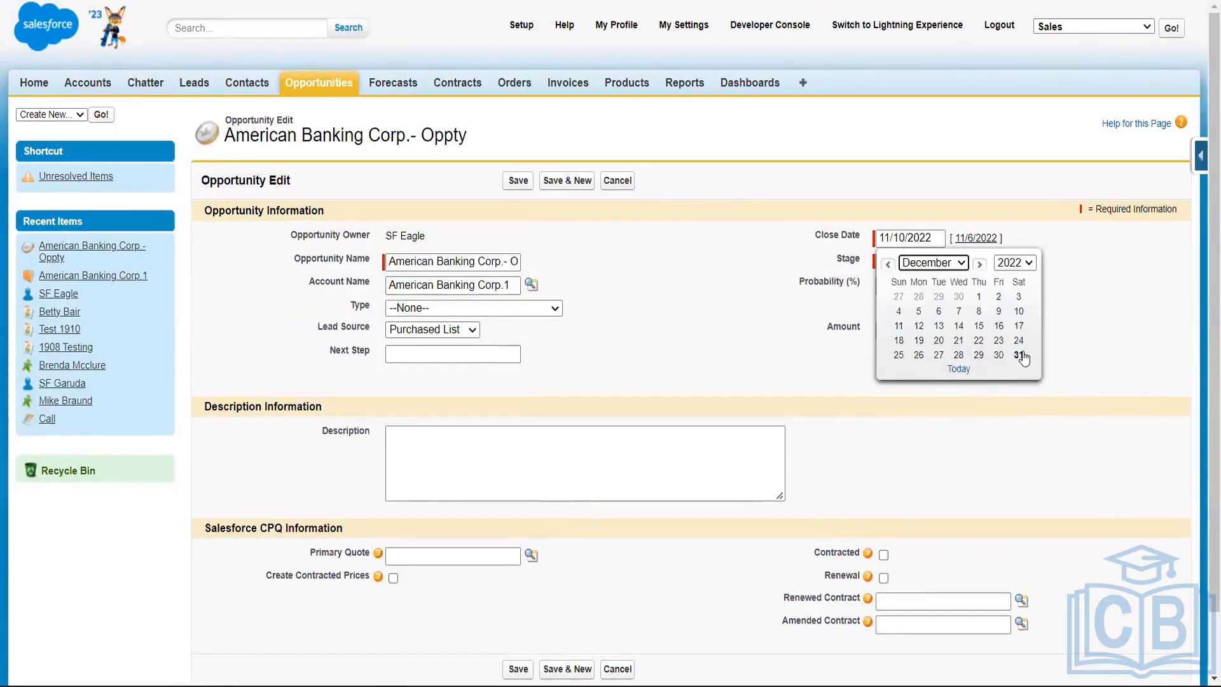
pyautogui.click(900, 326)
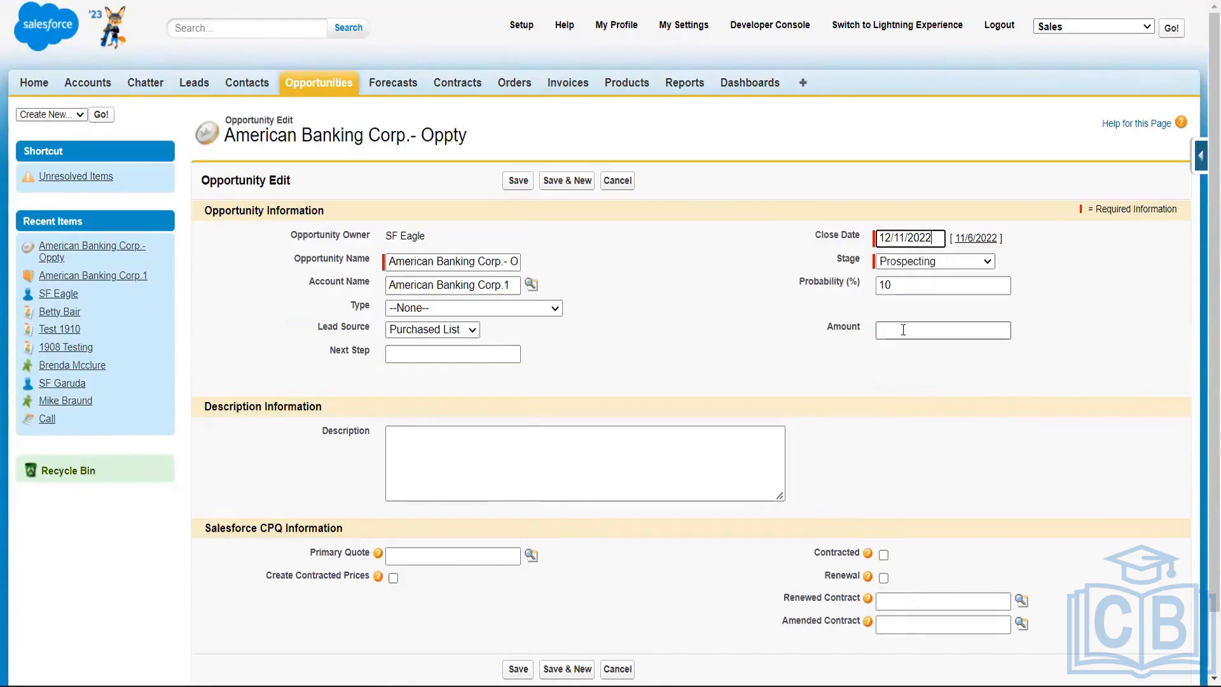
pyautogui.click(934, 238)
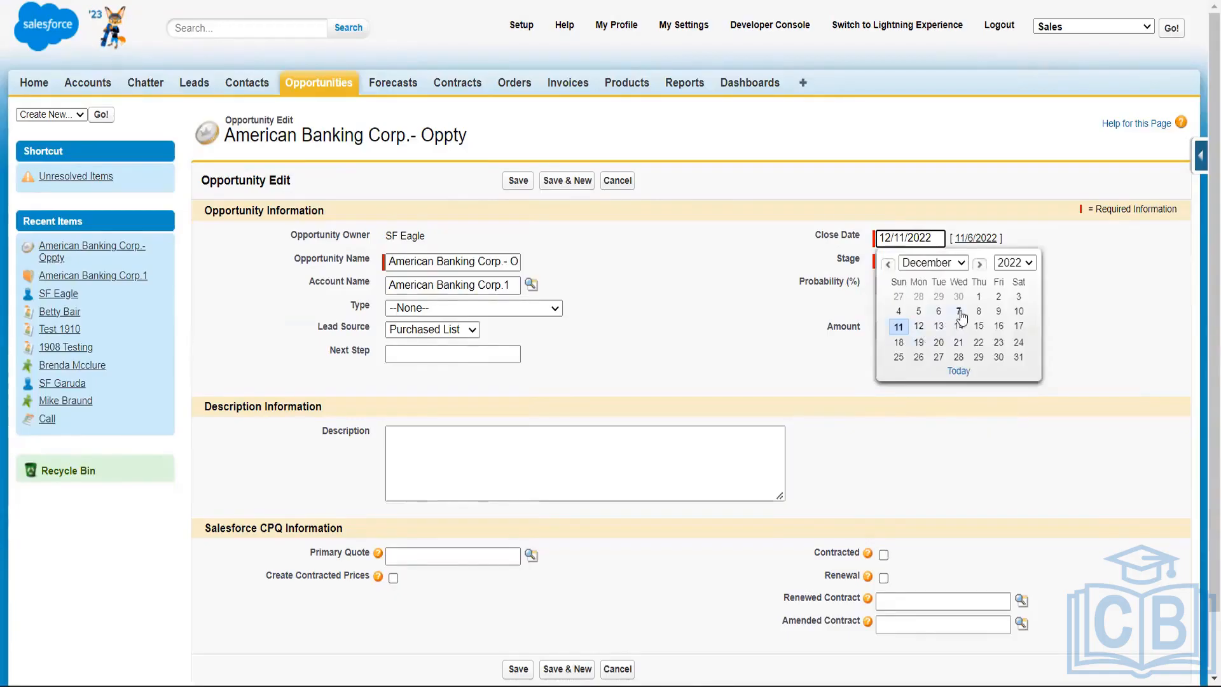
pyautogui.click(919, 326)
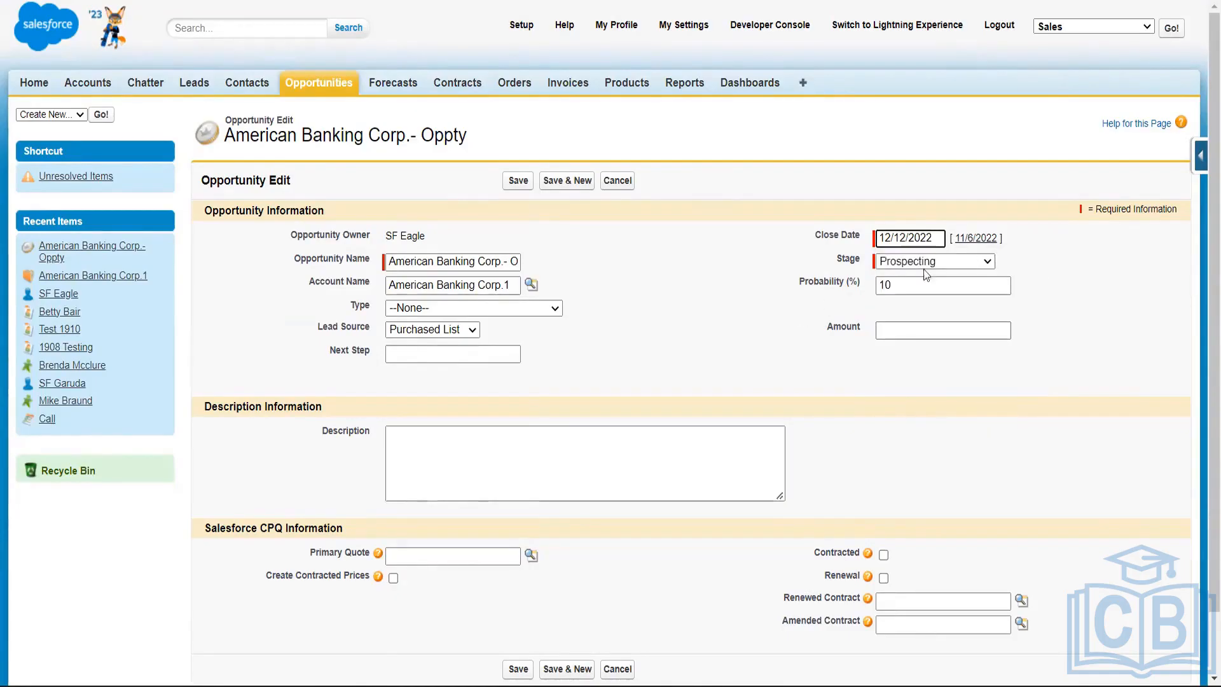
pyautogui.click(937, 236)
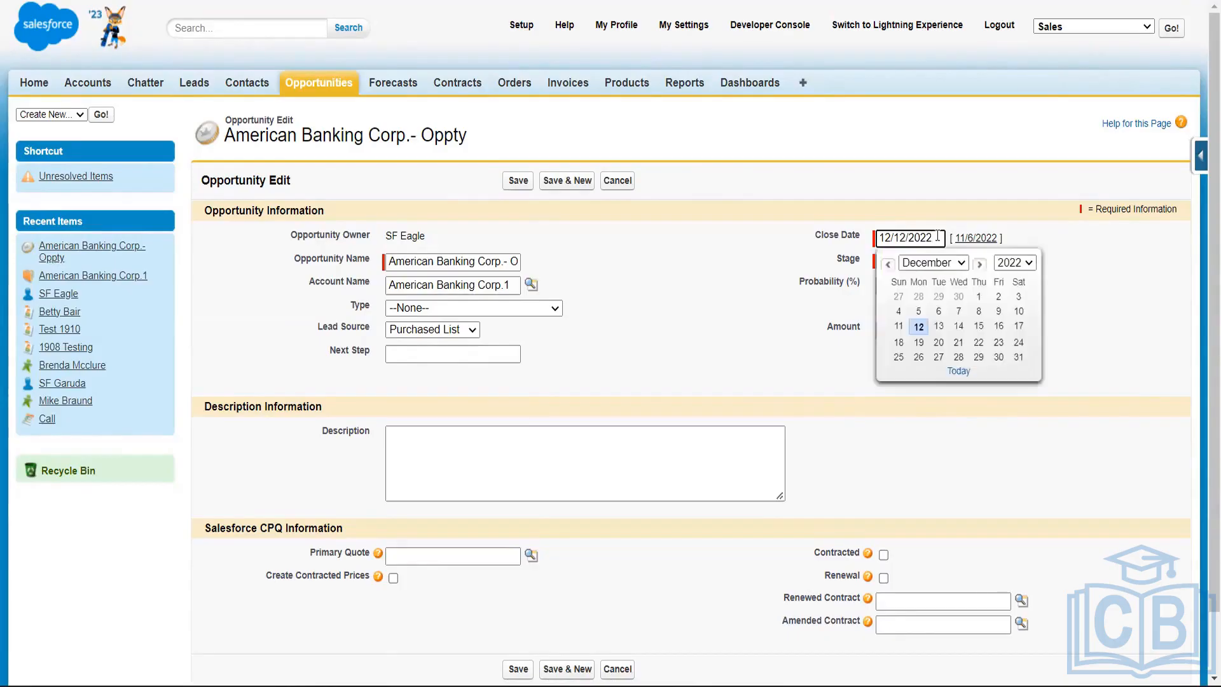
pyautogui.click(938, 311)
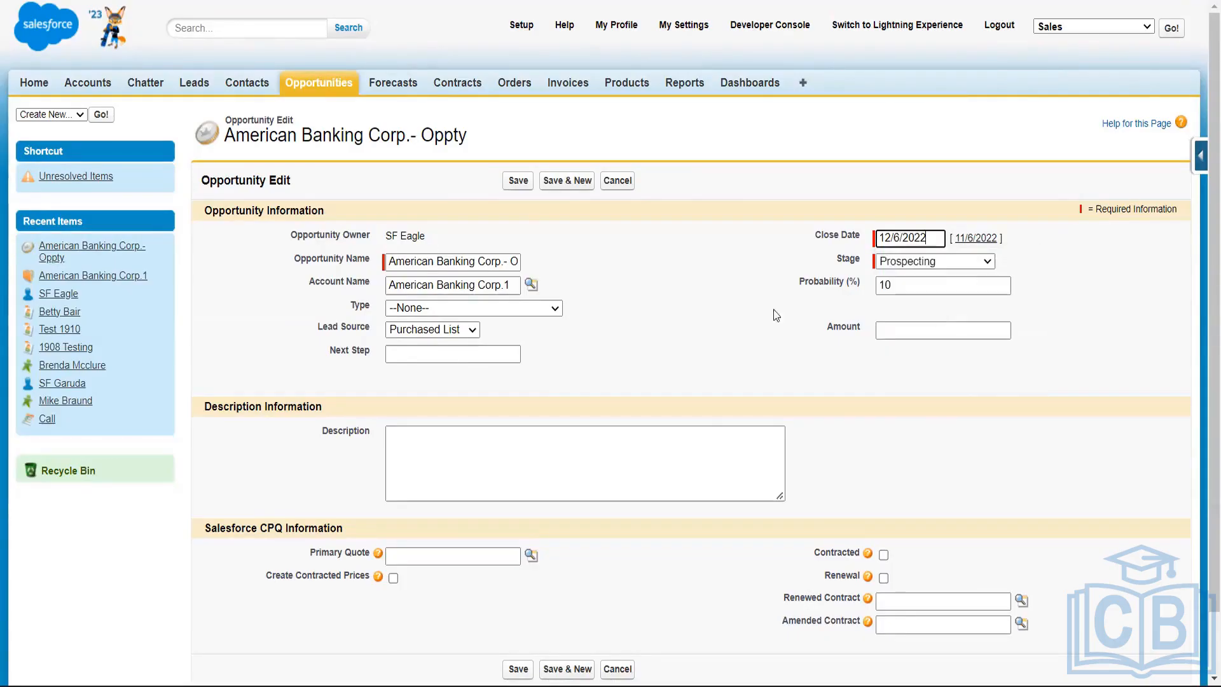
pyautogui.click(731, 305)
pyautogui.click(518, 183)
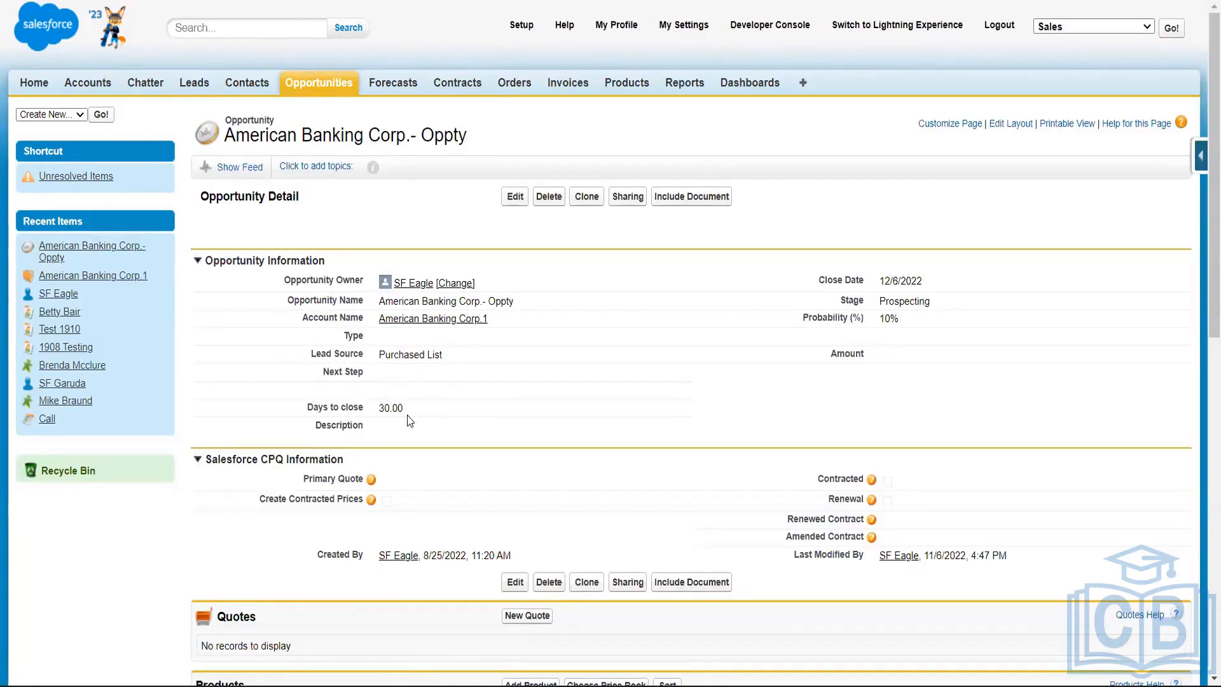
pyautogui.moveTo(409, 421); pyautogui.dragTo(372, 423)
pyautogui.click(418, 414)
# - Open the "Days to close" definition from the Opportunity custom fields in the other browser tab and review its formula options
pyautogui.click(150, 1)
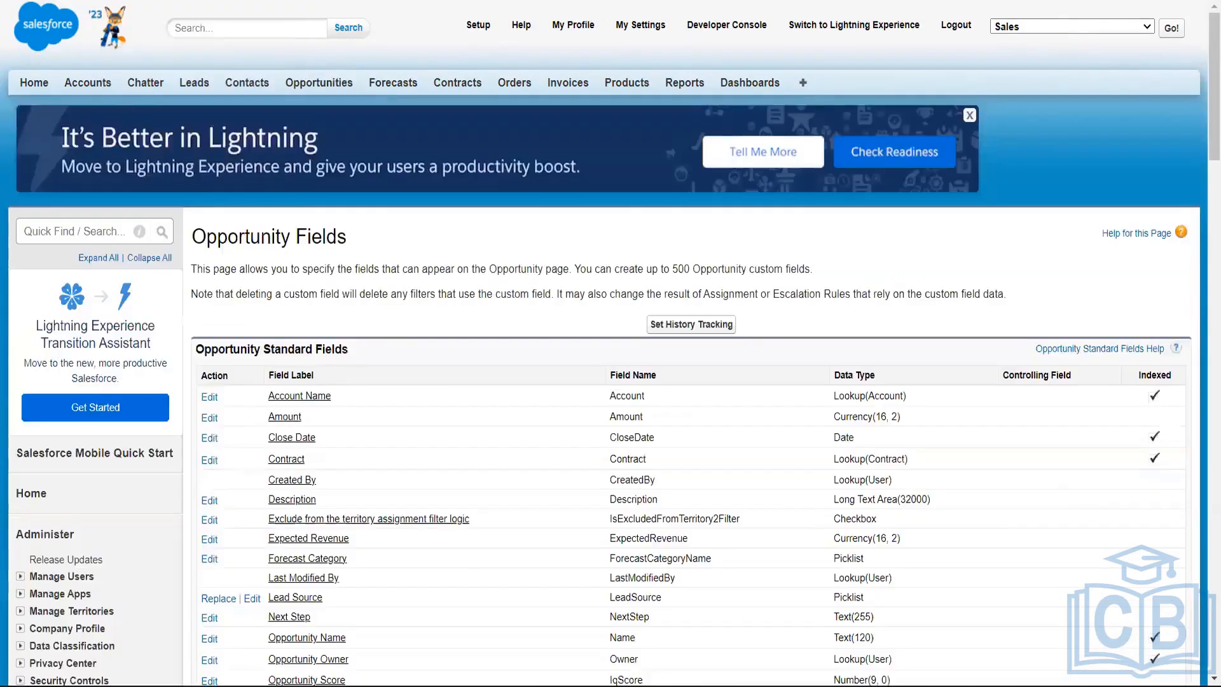
pyautogui.click(54, 1)
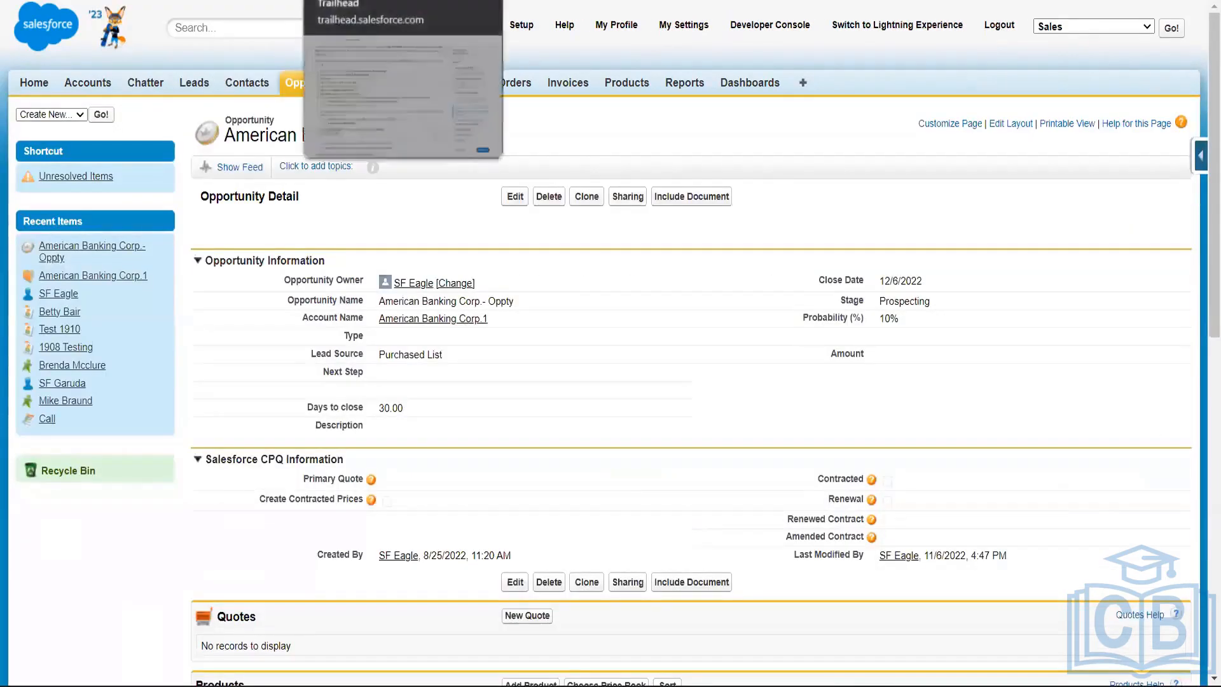
pyautogui.click(149, 1)
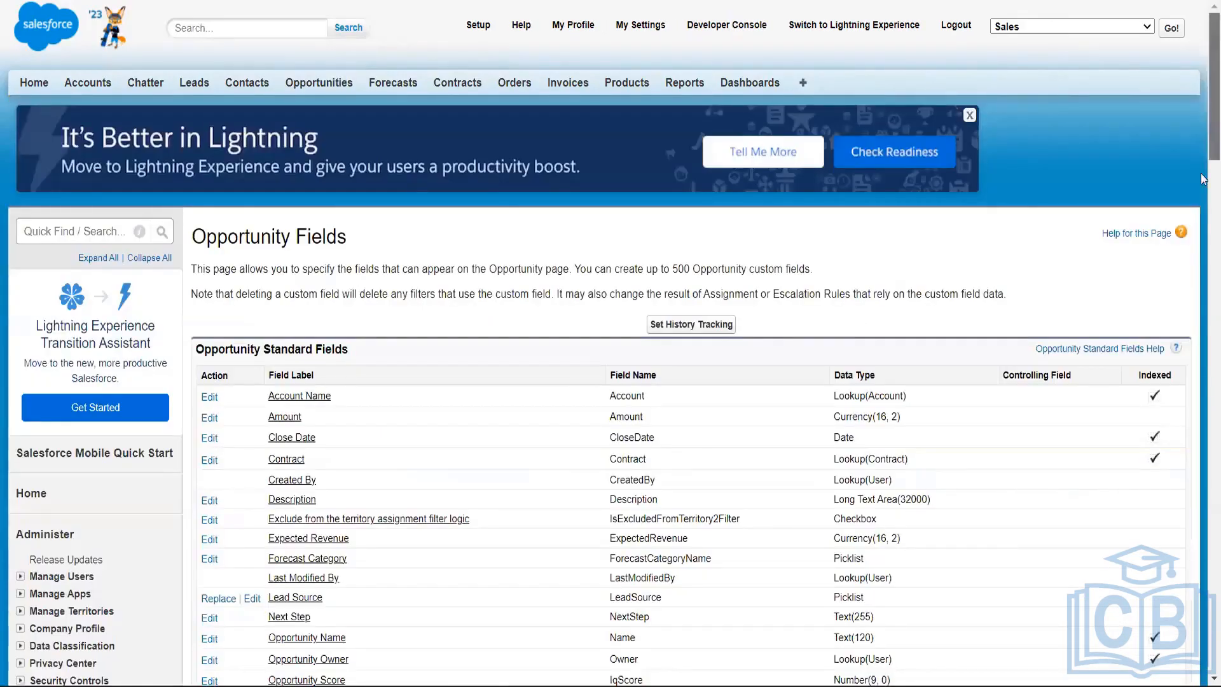
pyautogui.moveTo(1201, 173)
pyautogui.mouseDown()
pyautogui.moveTo(1201, 238)
pyautogui.moveTo(1201, 174)
pyautogui.mouseUp()
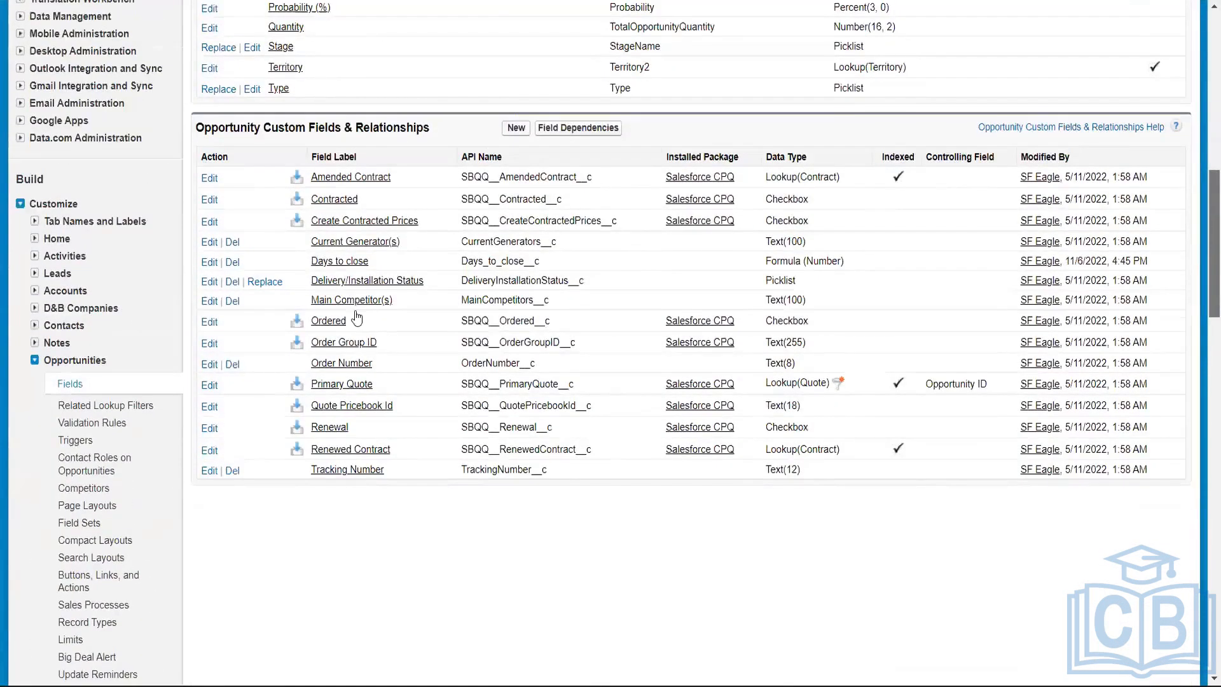
pyautogui.scroll(1, 357, 318)
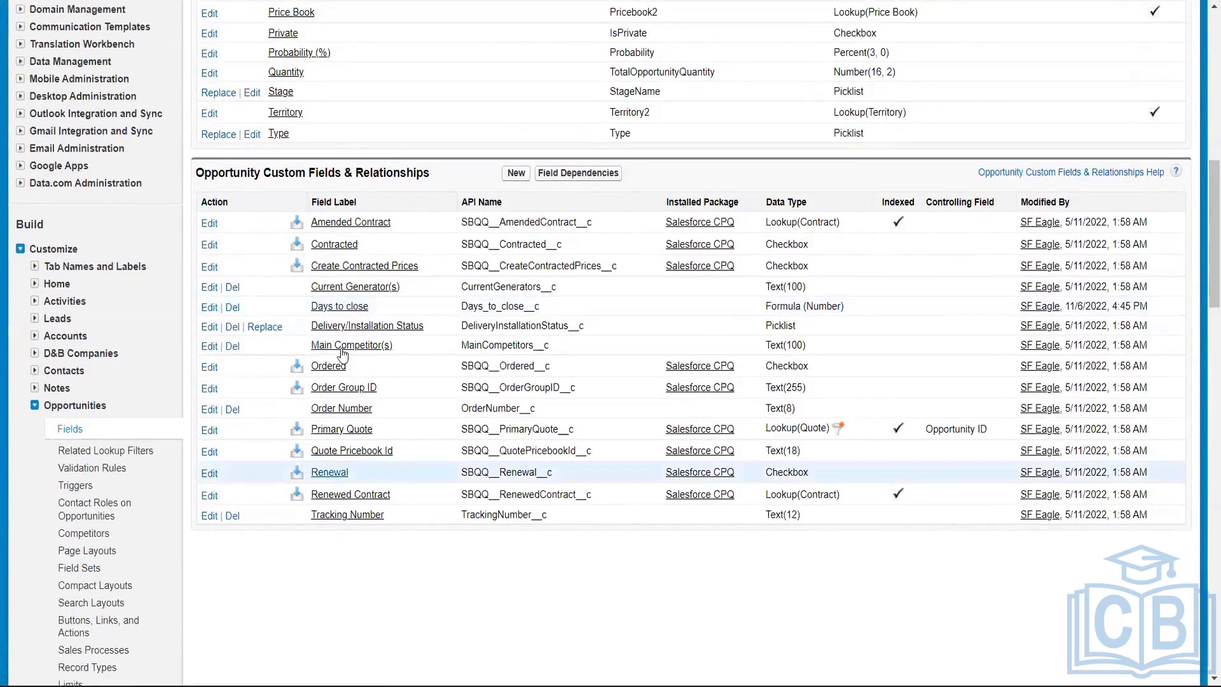
pyautogui.click(351, 307)
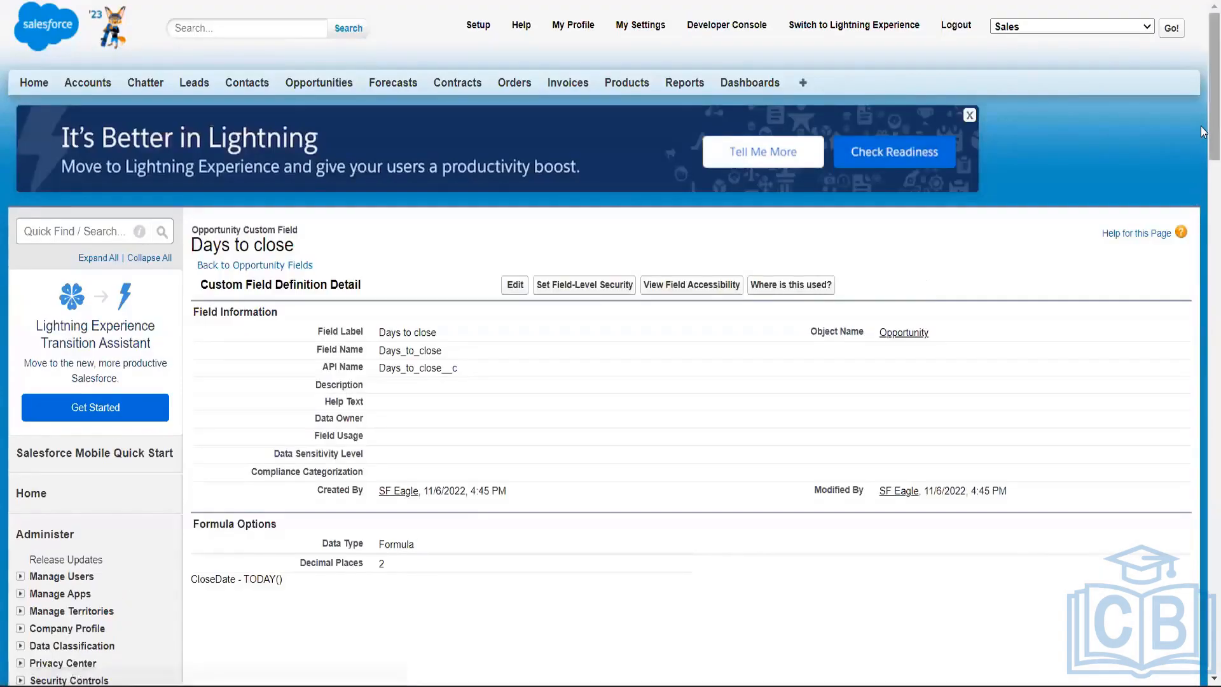
pyautogui.moveTo(1209, 131); pyautogui.dragTo(1202, 240)
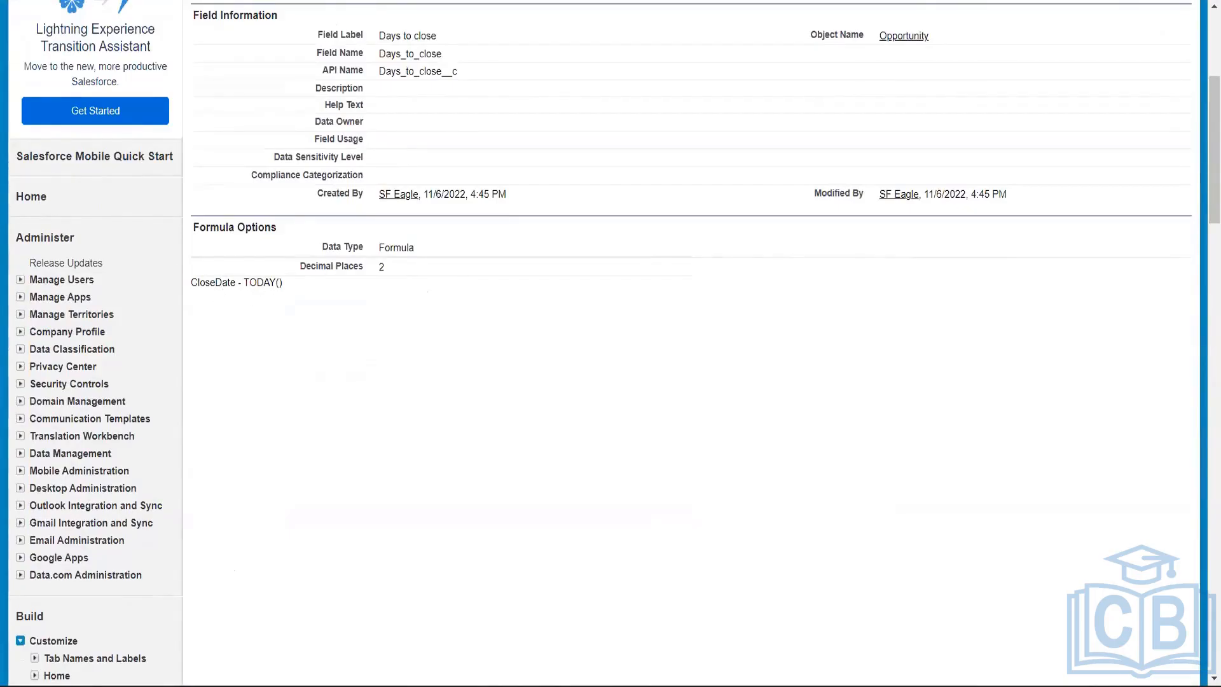
# - Recheck "Days to close" on the opportunity record and return to the field's definition page
pyautogui.click(287, 2)
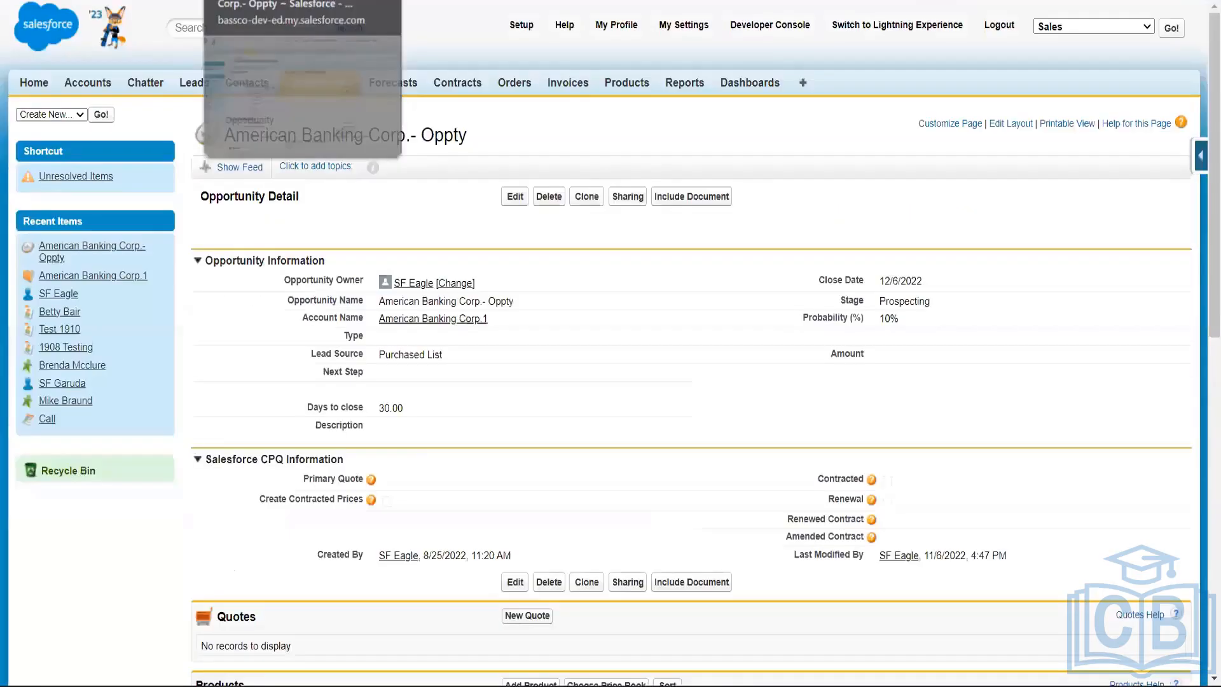
pyautogui.click(428, 409)
pyautogui.click(286, 1)
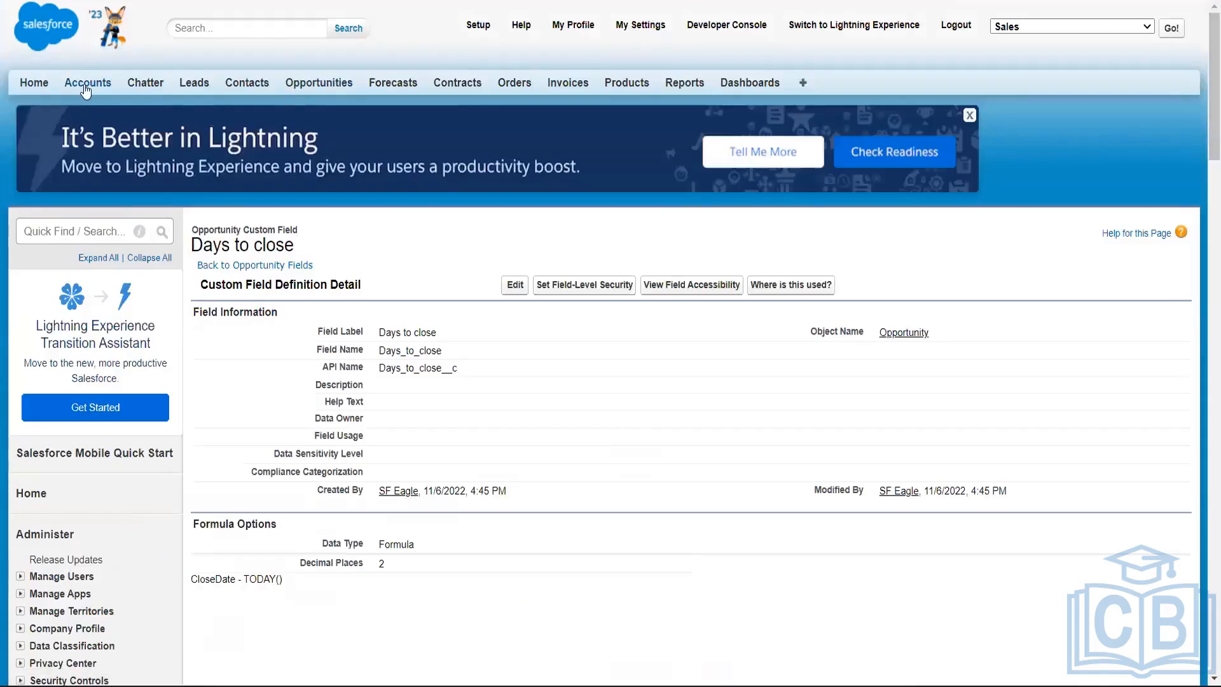
# - Open the Setup home page and look over its recent items and quick links
pyautogui.click(478, 27)
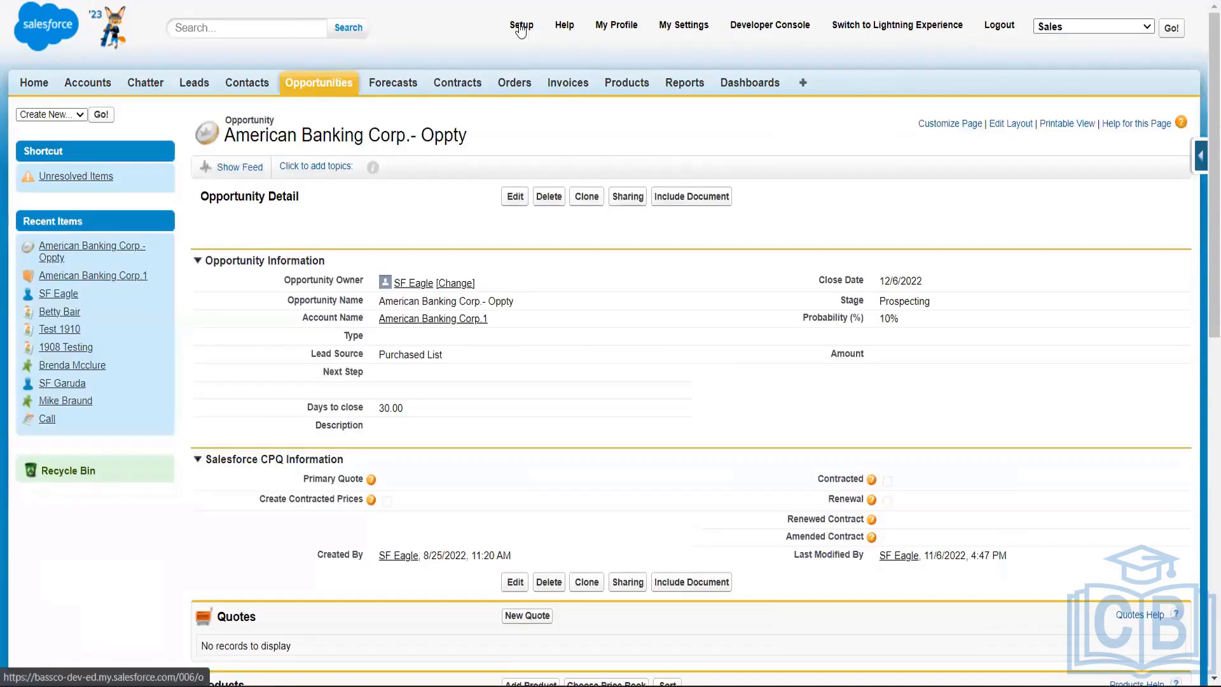
pyautogui.click(521, 29)
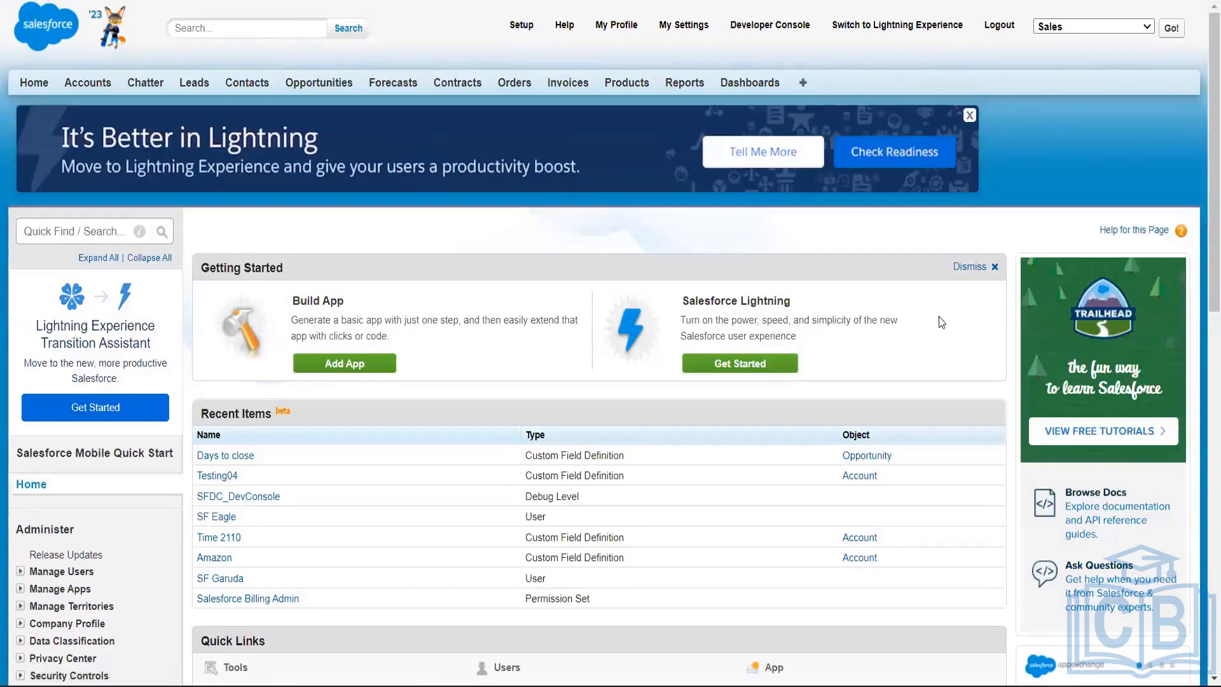
pyautogui.scroll(-5, 1202, 191)
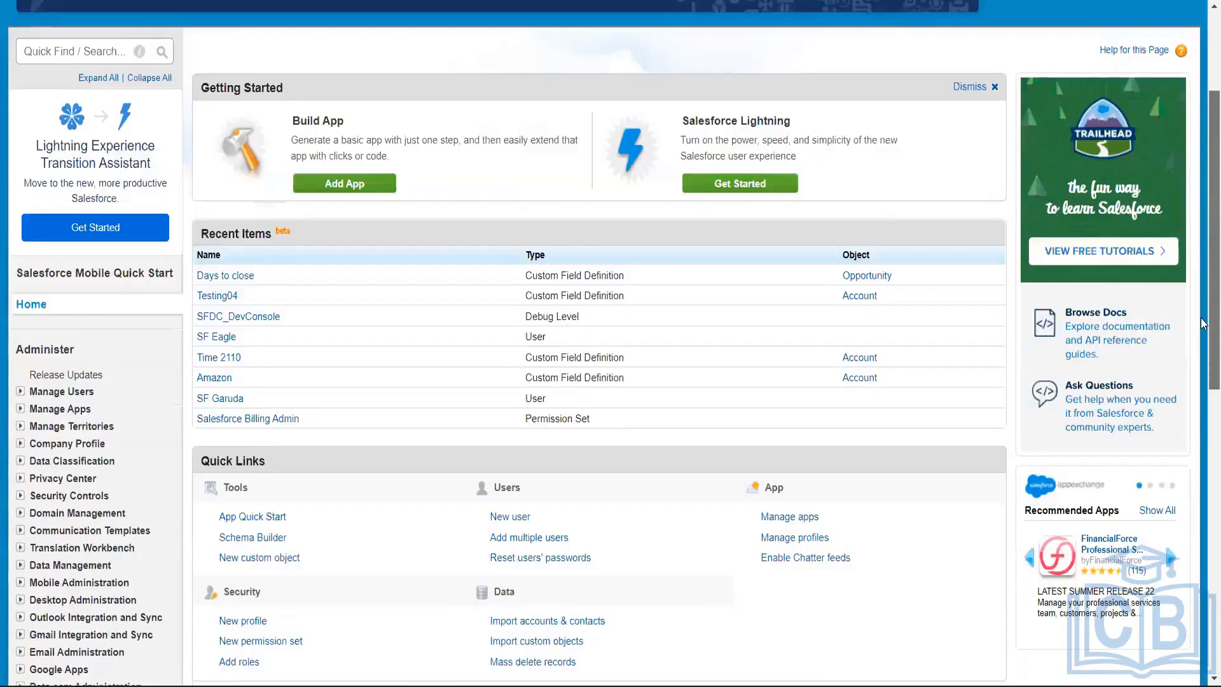
pyautogui.scroll(2, 1202, 240)
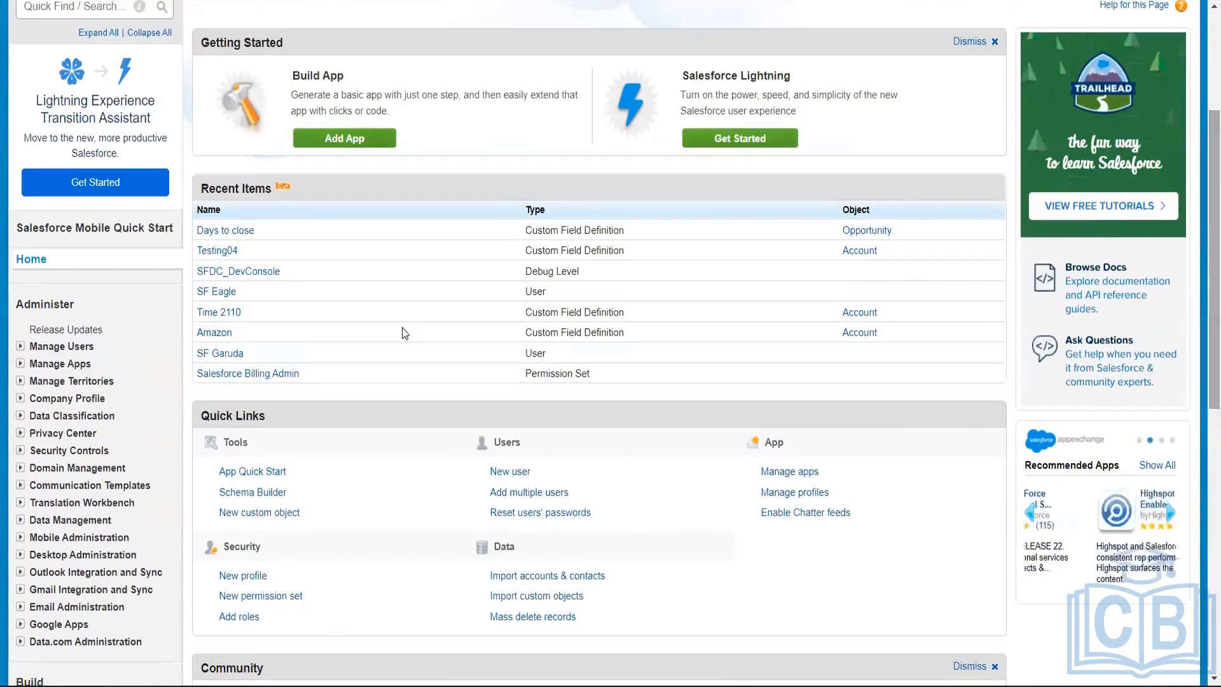
pyautogui.scroll(3, 1201, 151)
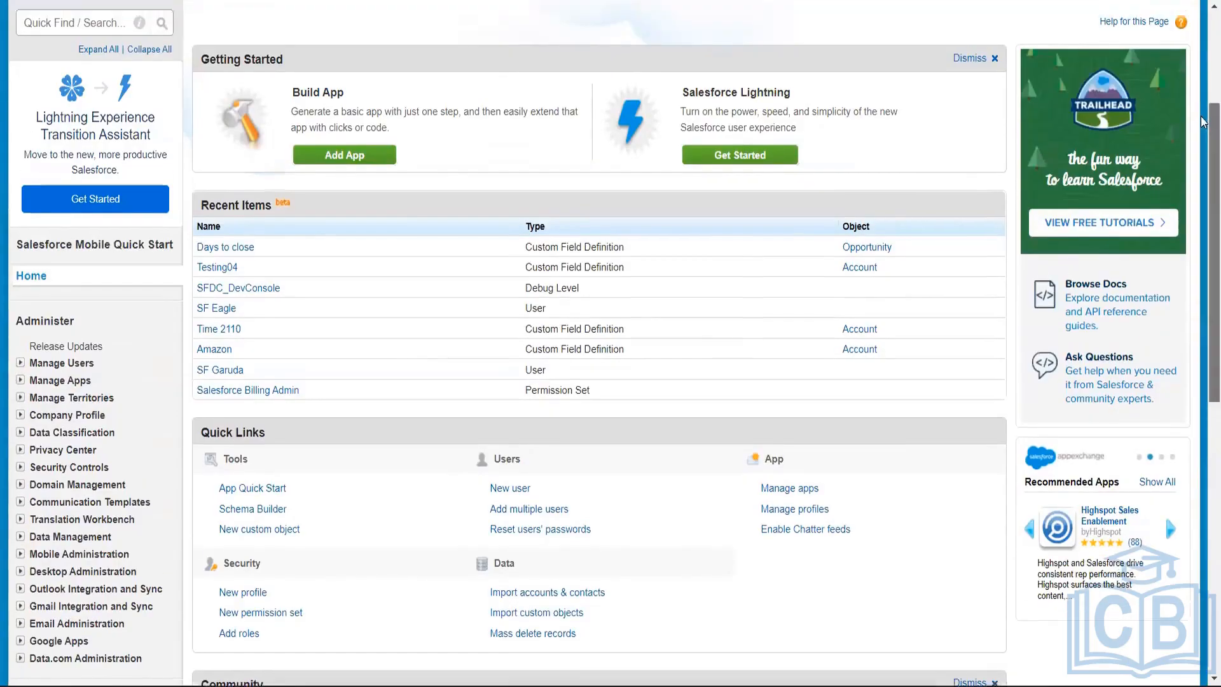
pyautogui.scroll(1, 1202, 150)
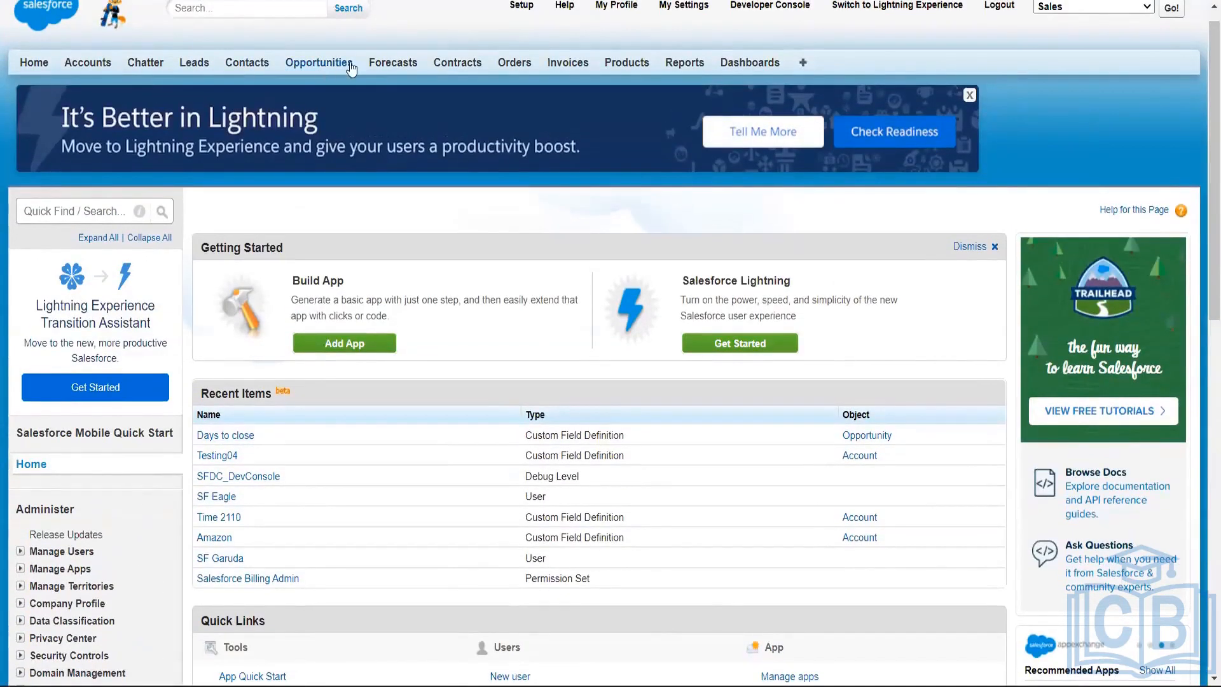
# - Go from the Accounts home page to the Account fields, view the Amazon custom field's edit form, and cancel it
pyautogui.click(87, 67)
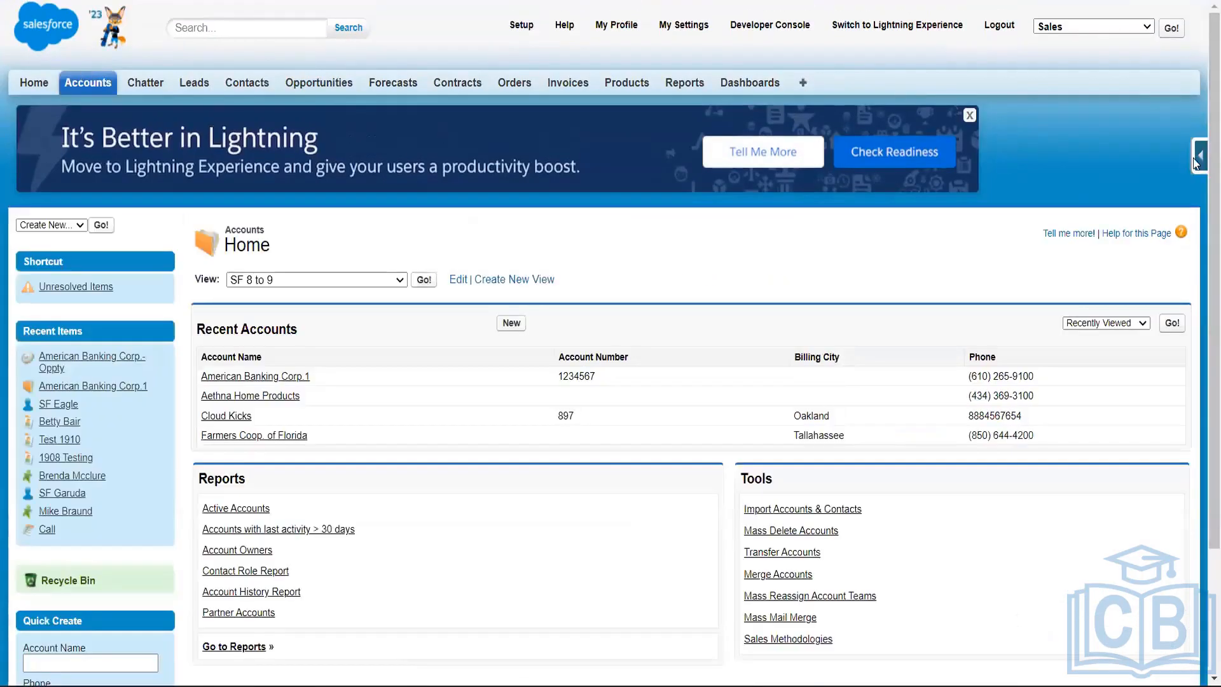
pyautogui.click(1198, 159)
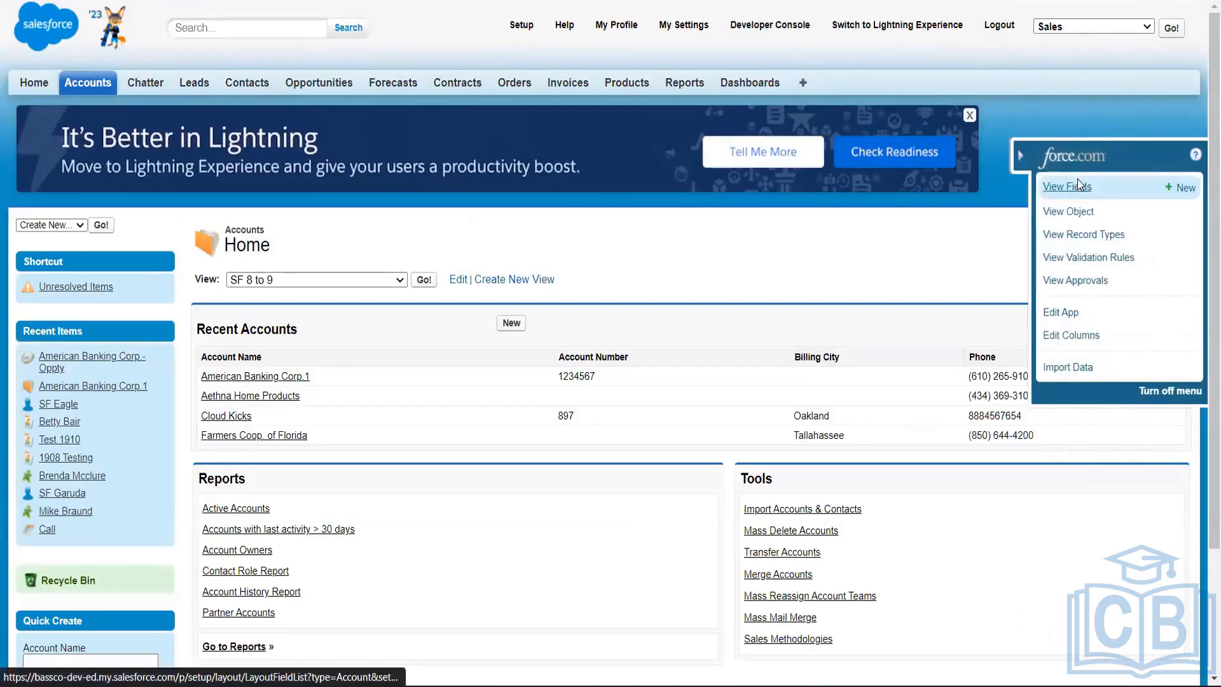
pyautogui.click(1077, 178)
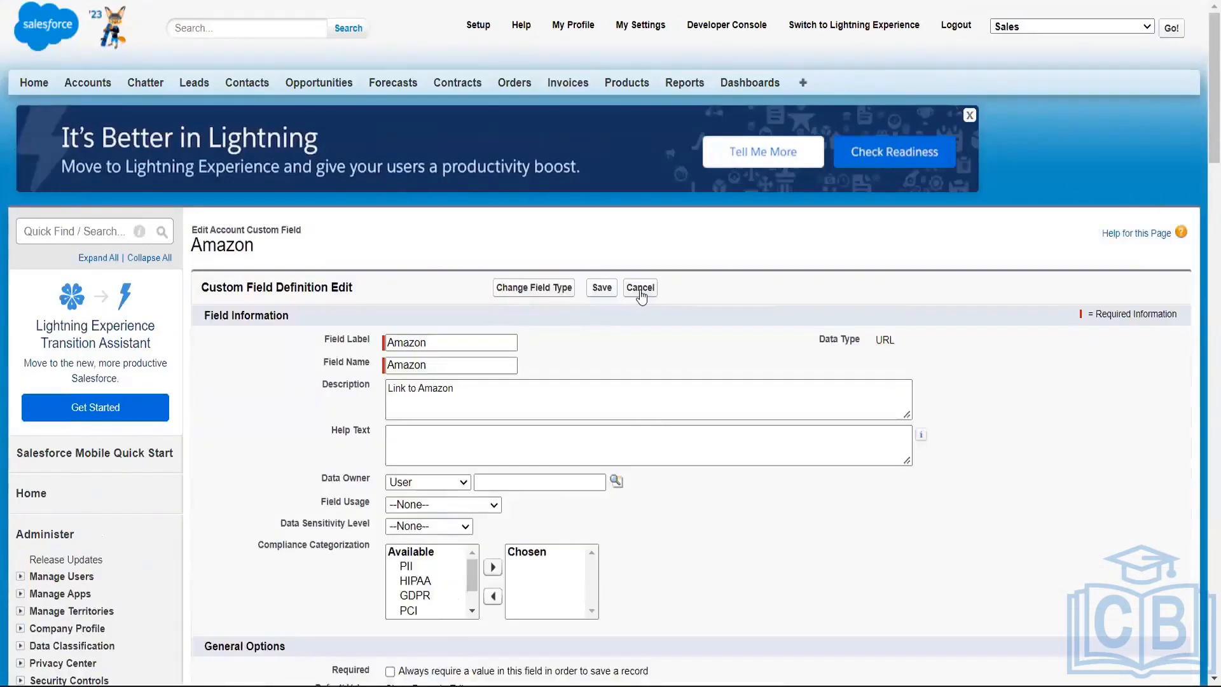
pyautogui.click(640, 289)
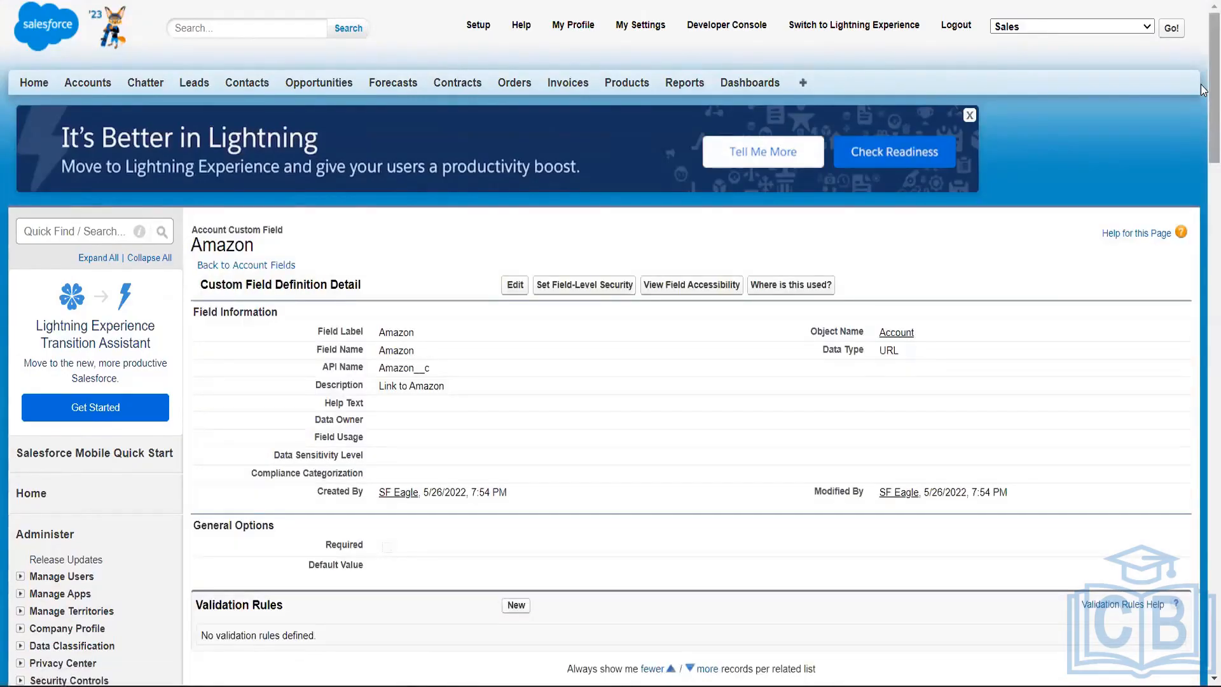
# - Return to the Account Fields list, review the custom fields, and examine Amazon's editable settings without saving
pyautogui.scroll(-10, 1201, 89)
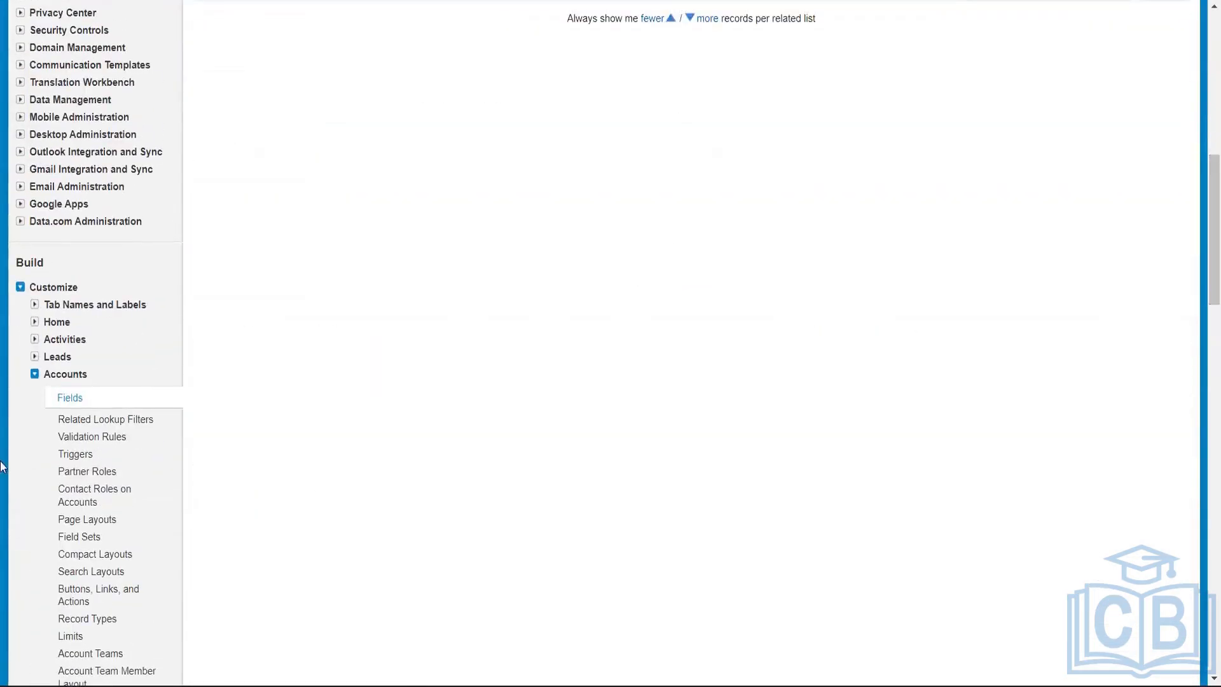
pyautogui.click(75, 403)
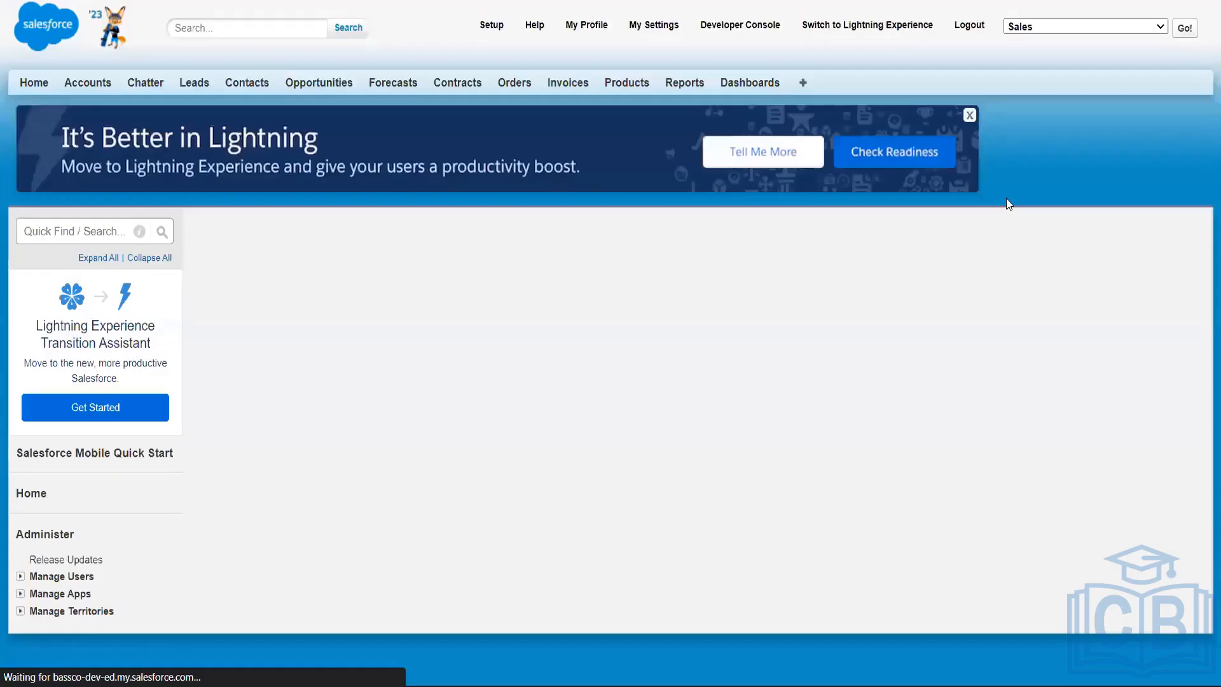
pyautogui.scroll(-15, 1201, 279)
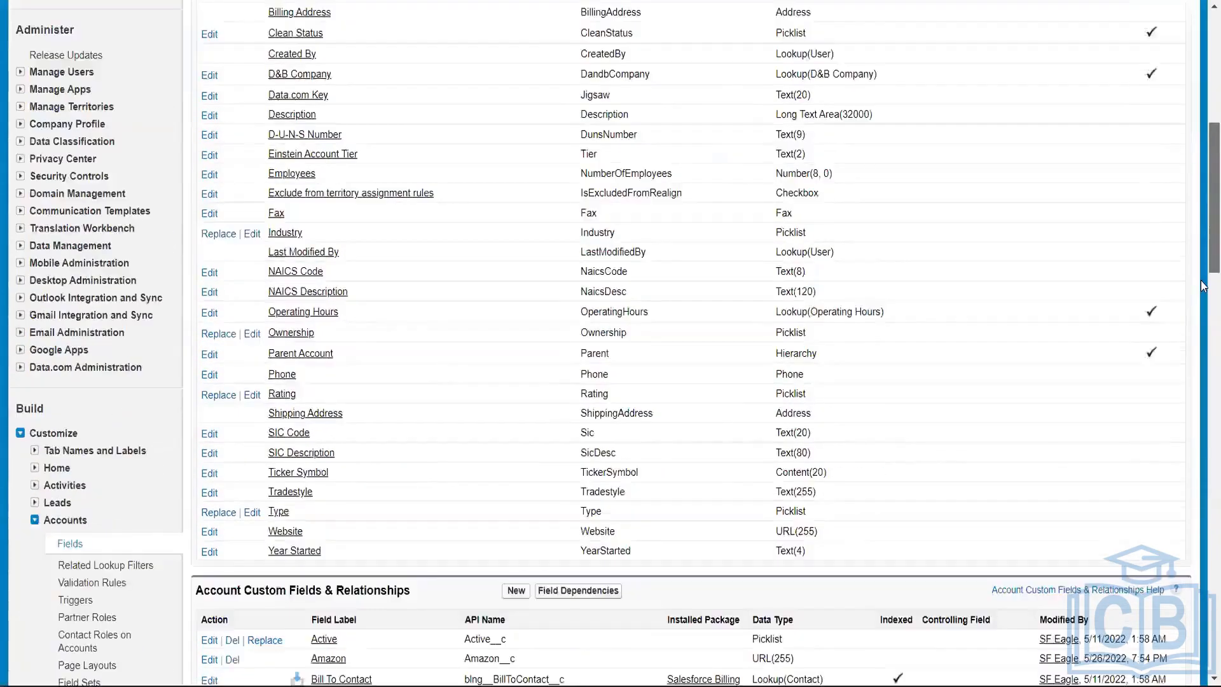
pyautogui.scroll(-1, 1202, 366)
pyautogui.scroll(-7, 1202, 366)
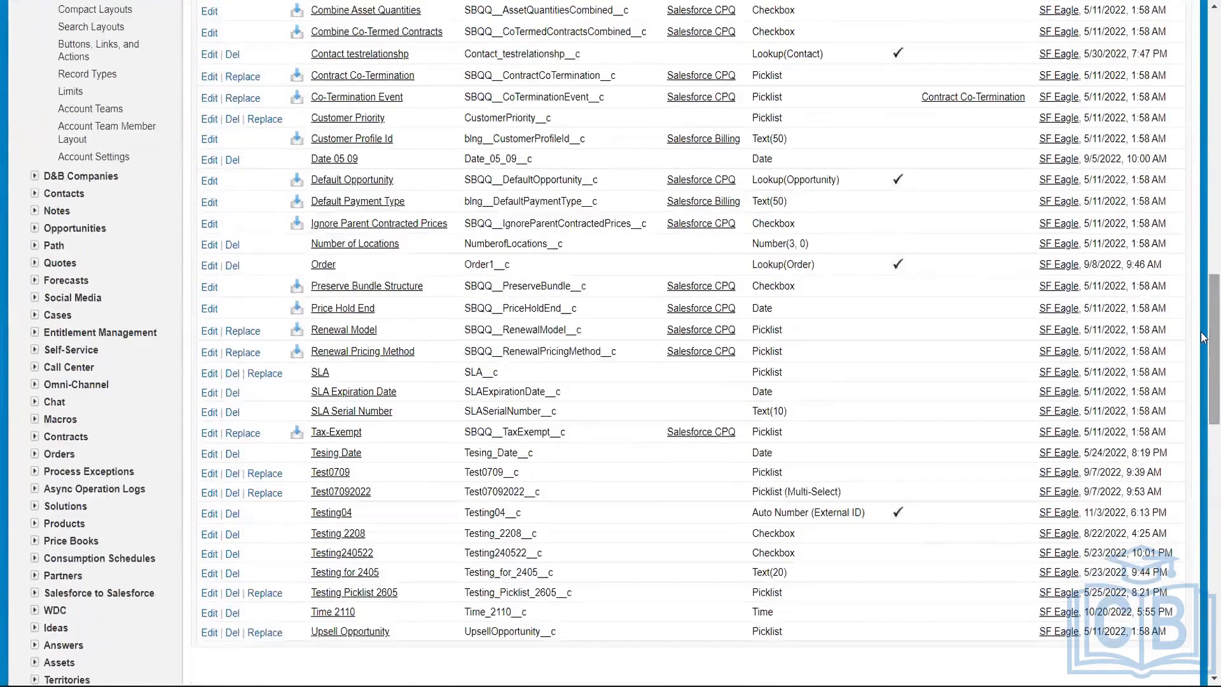
pyautogui.scroll(3, 1201, 344)
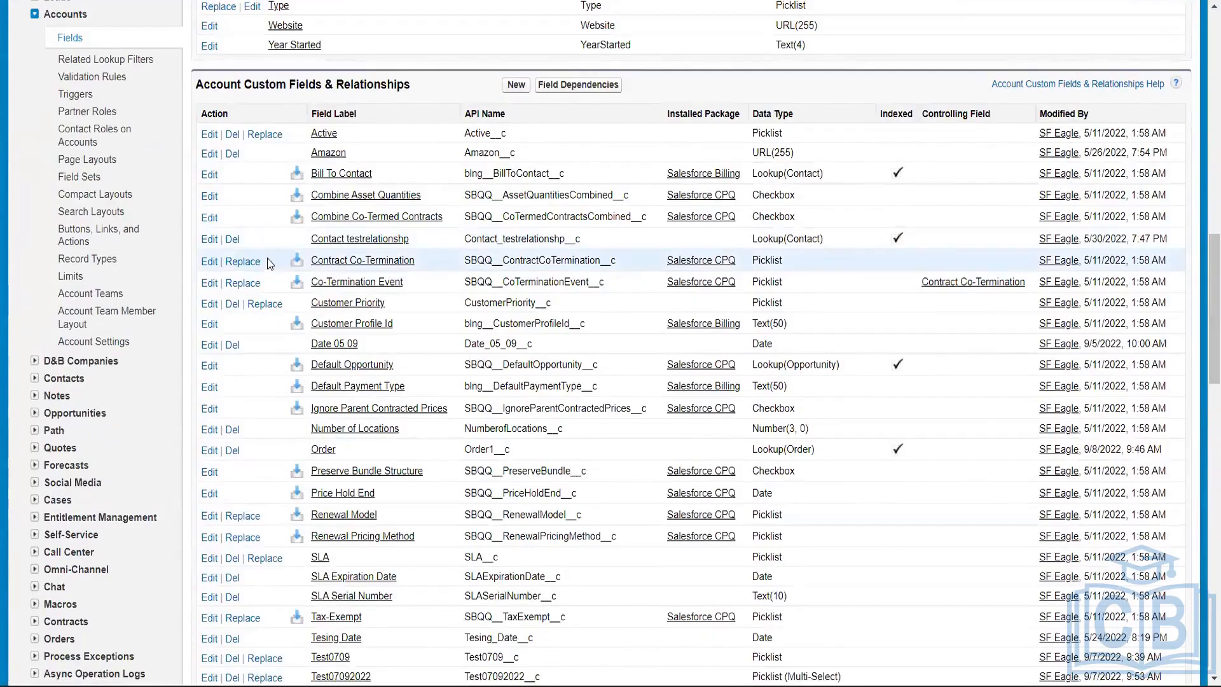
pyautogui.click(209, 156)
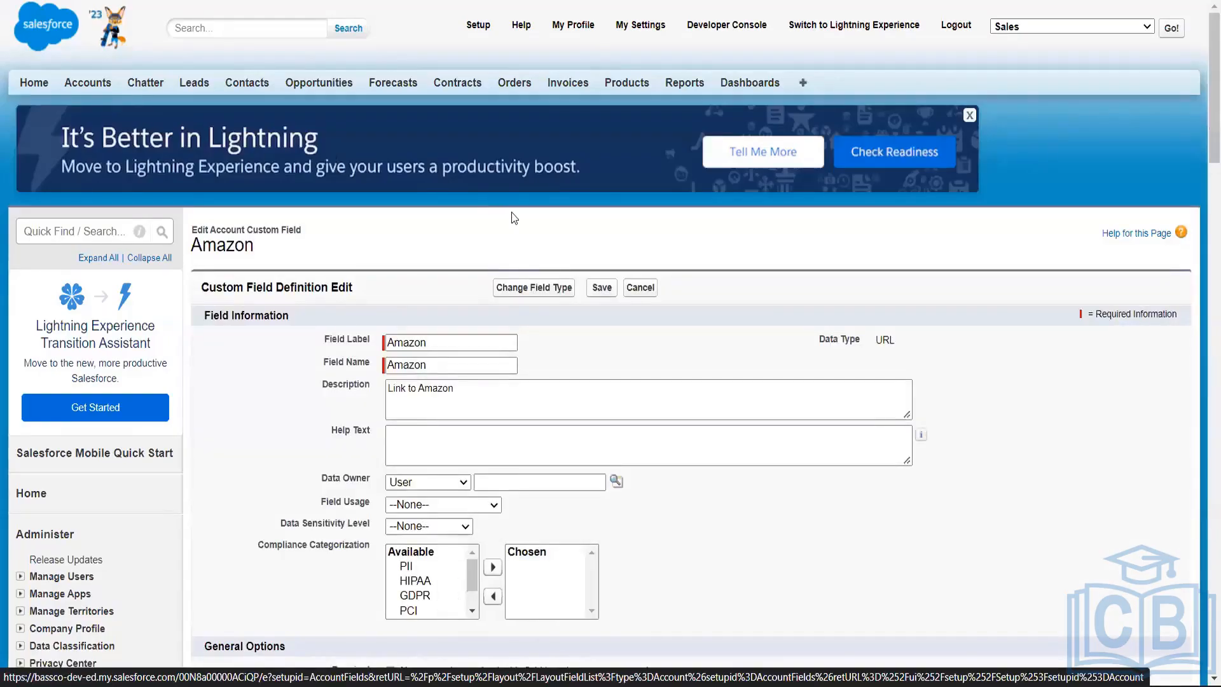
pyautogui.click(640, 287)
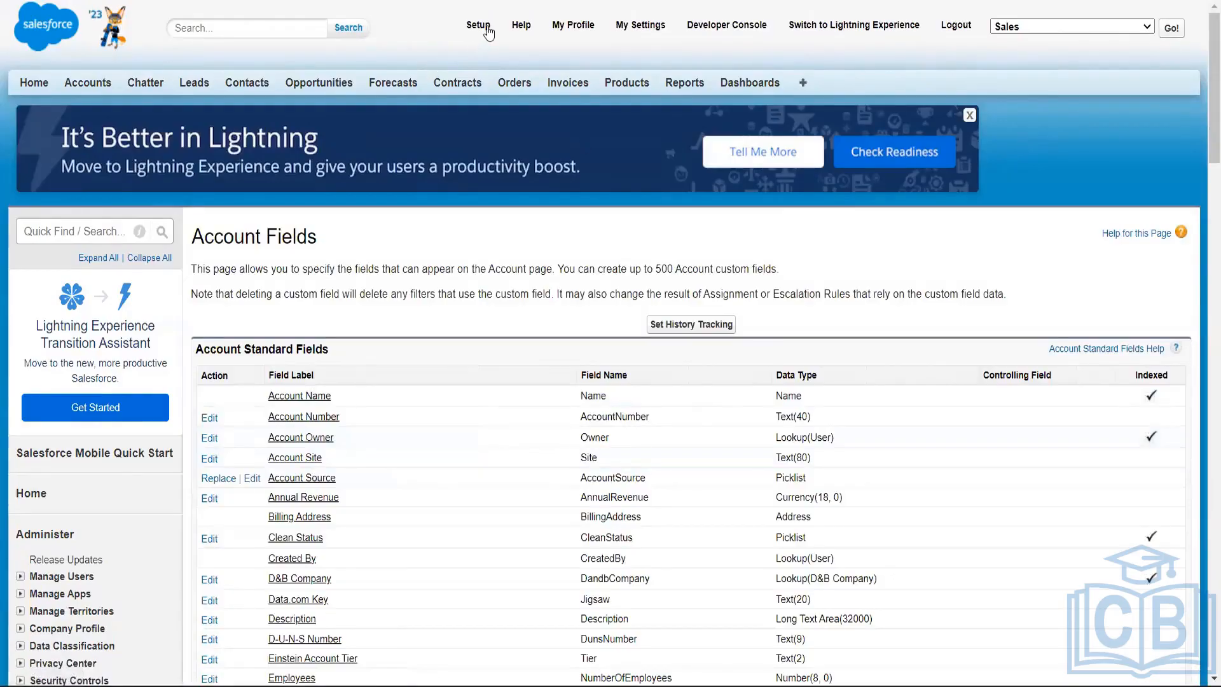
# - Revisit the Setup home page and open the American Banking Corp.1 account record
pyautogui.click(478, 25)
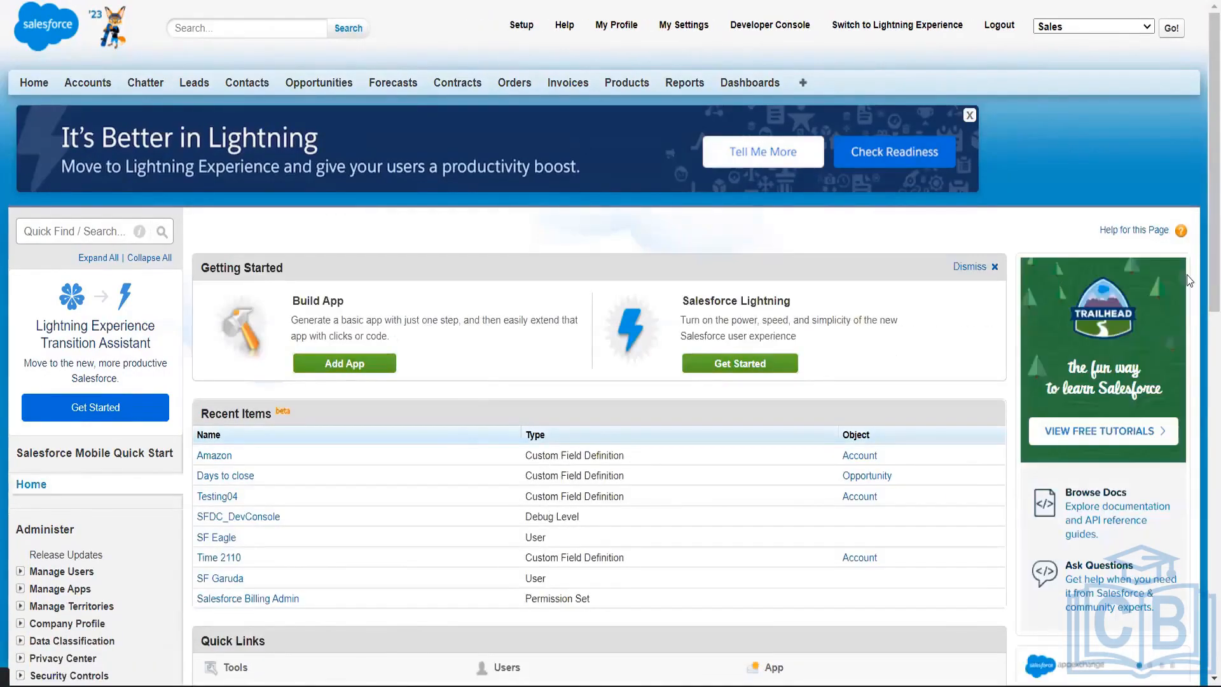
pyautogui.scroll(-4, 1199, 289)
pyautogui.scroll(4, 1202, 296)
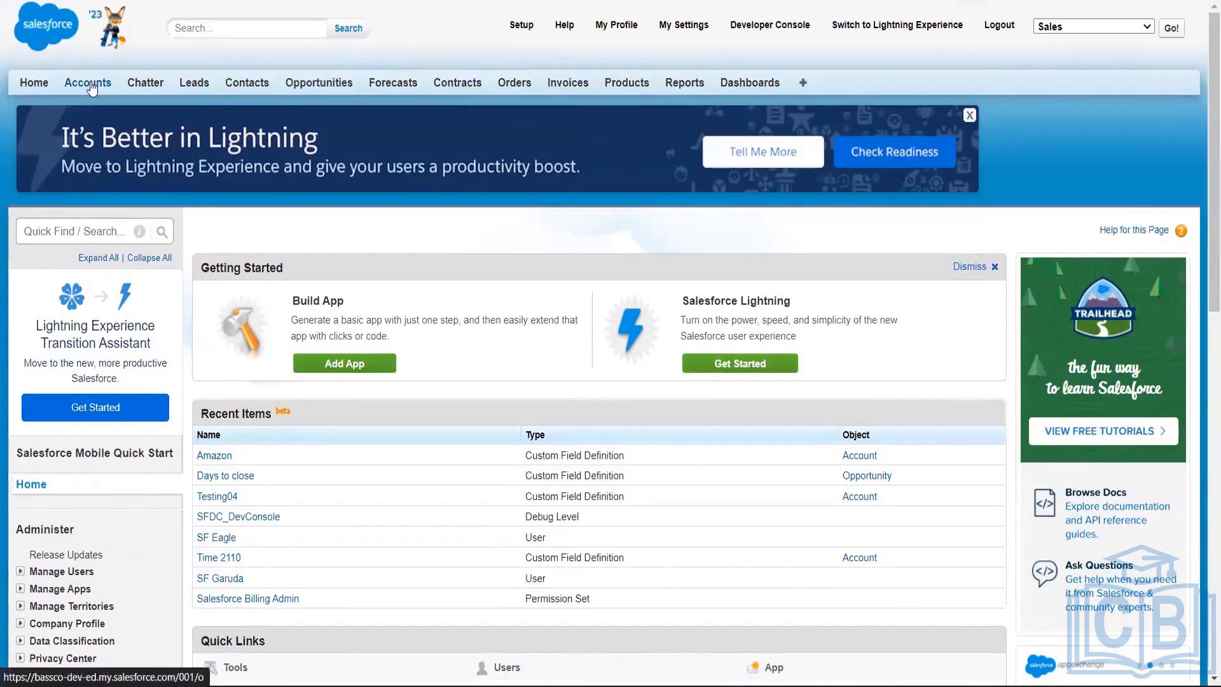
pyautogui.click(92, 89)
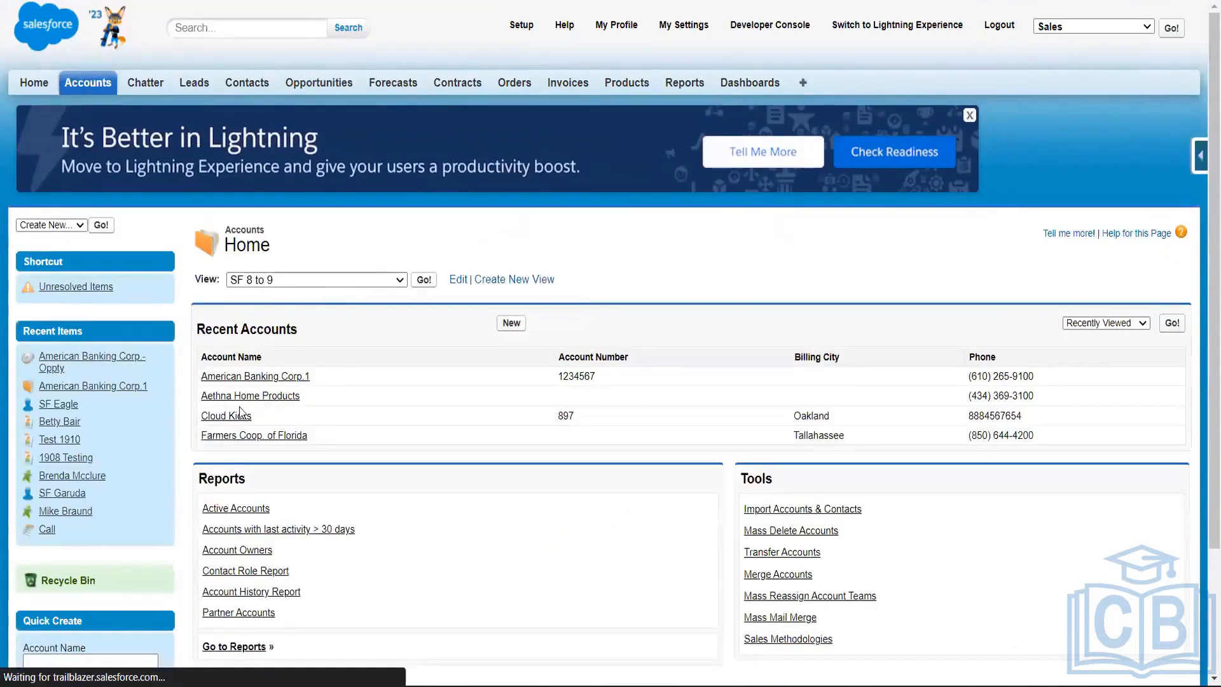
pyautogui.click(254, 377)
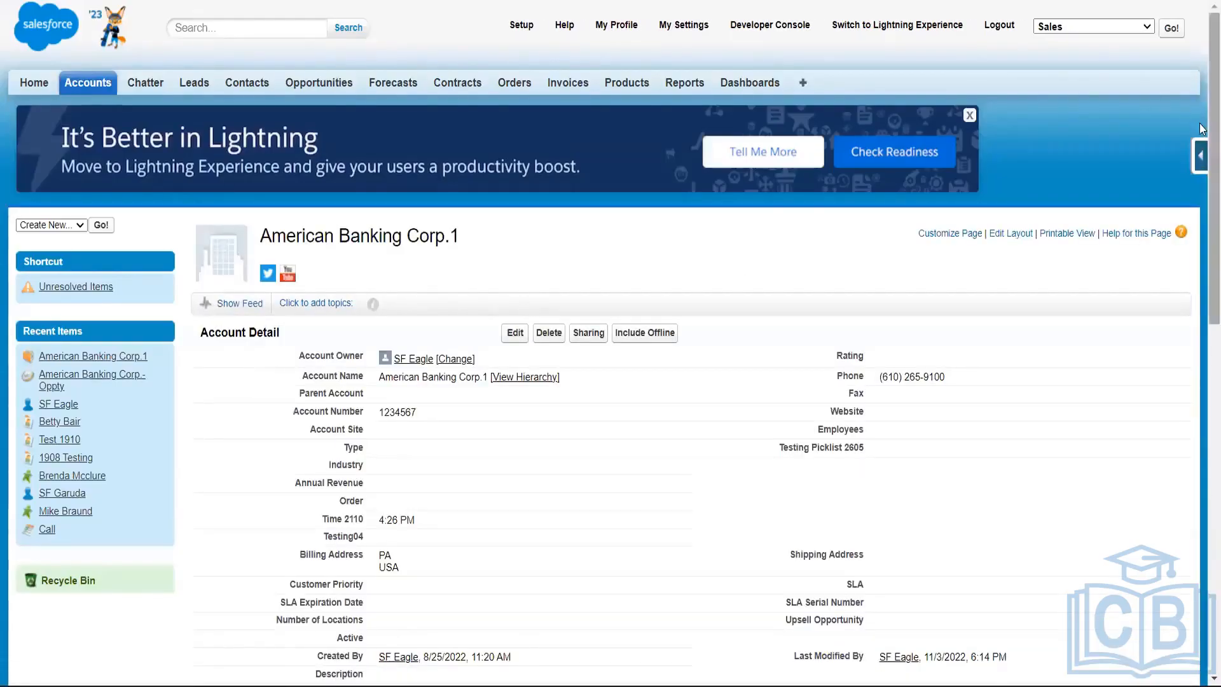
# - Open the Account field definitions from the account record and find the Account Custom Fields & Relationships list
pyautogui.click(1201, 159)
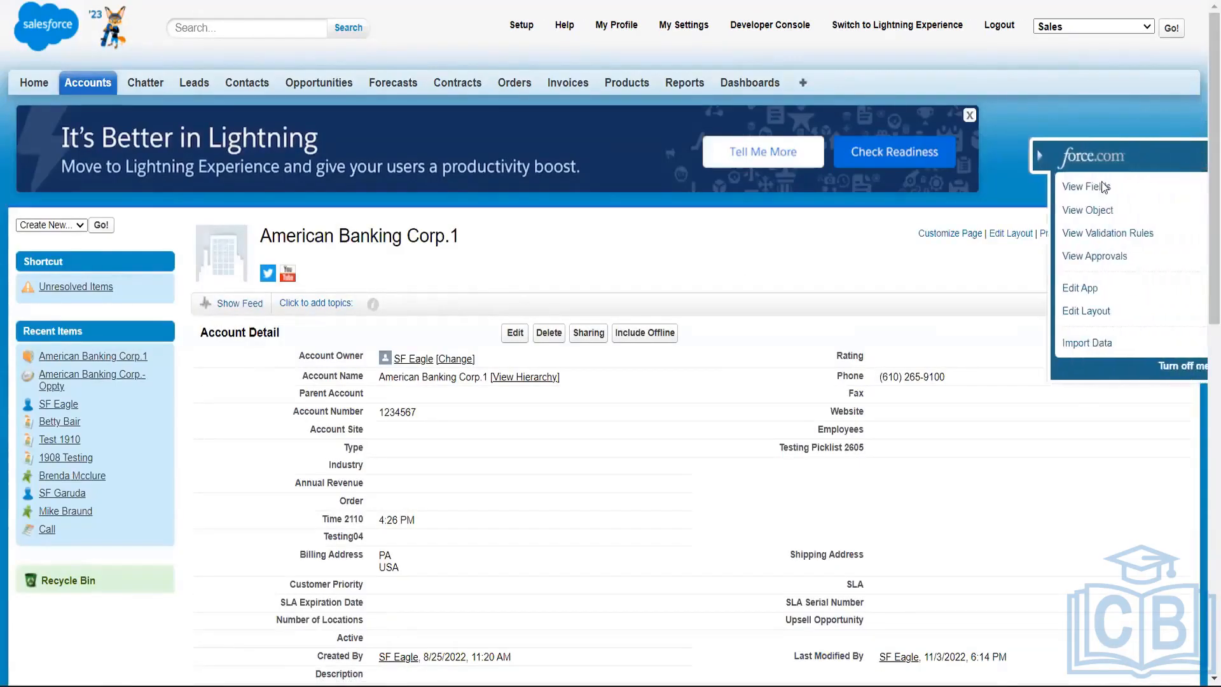
pyautogui.click(1080, 187)
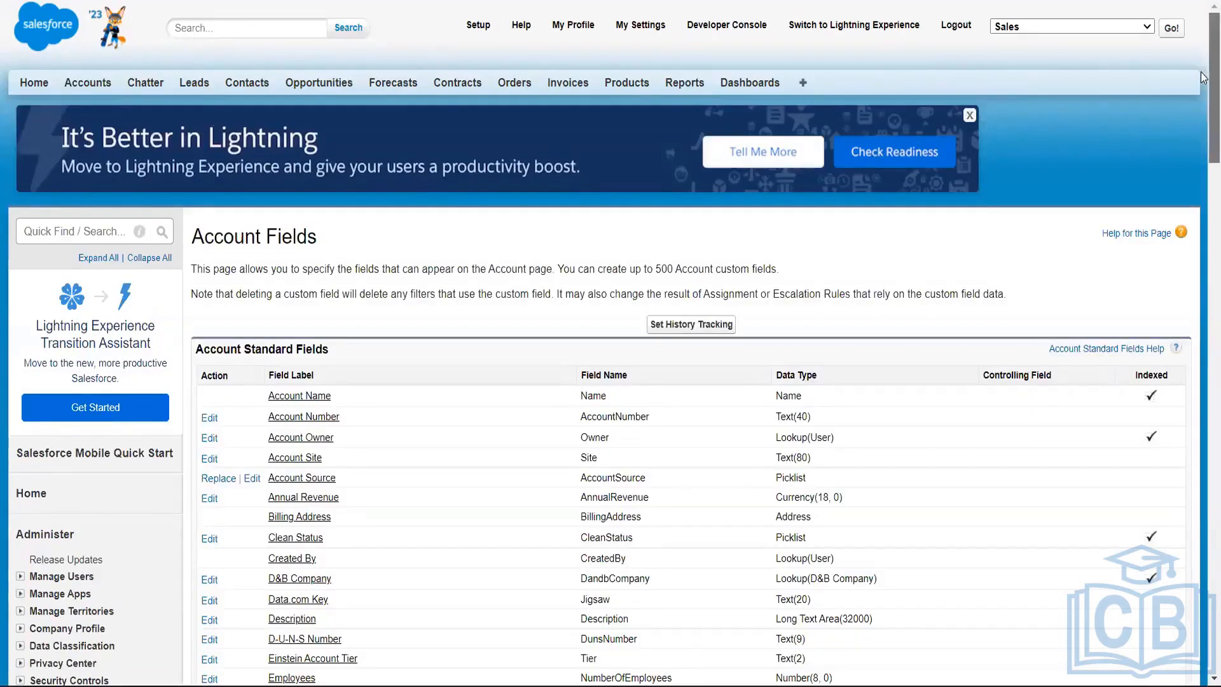
pyautogui.scroll(-2, 1203, 257)
pyautogui.scroll(-12, 1202, 258)
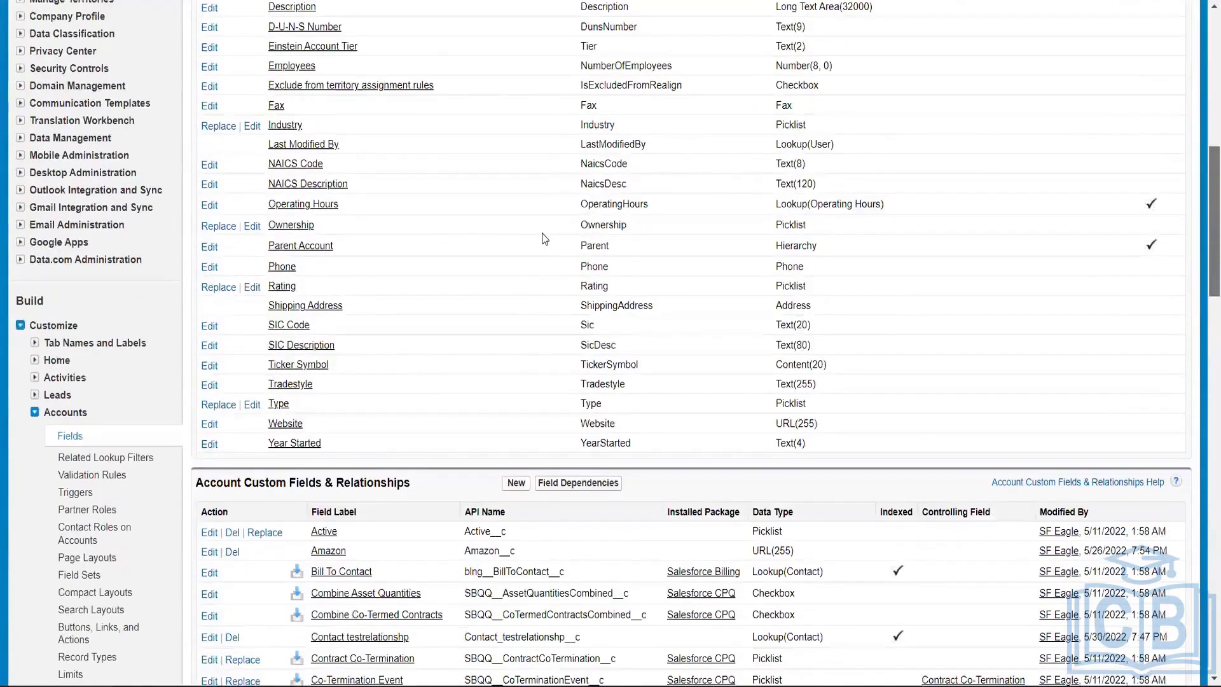
pyautogui.scroll(-2, 522, 232)
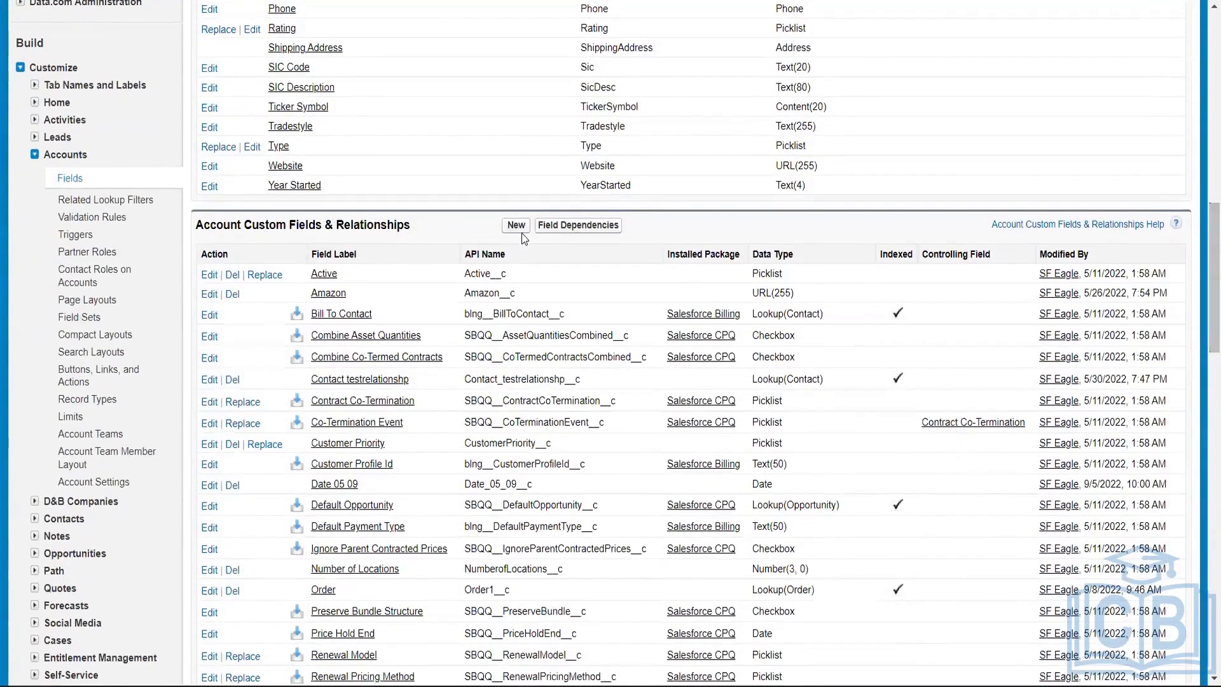
# - Start a new Account custom field to review the available data types, and cancel without creating it
pyautogui.click(522, 232)
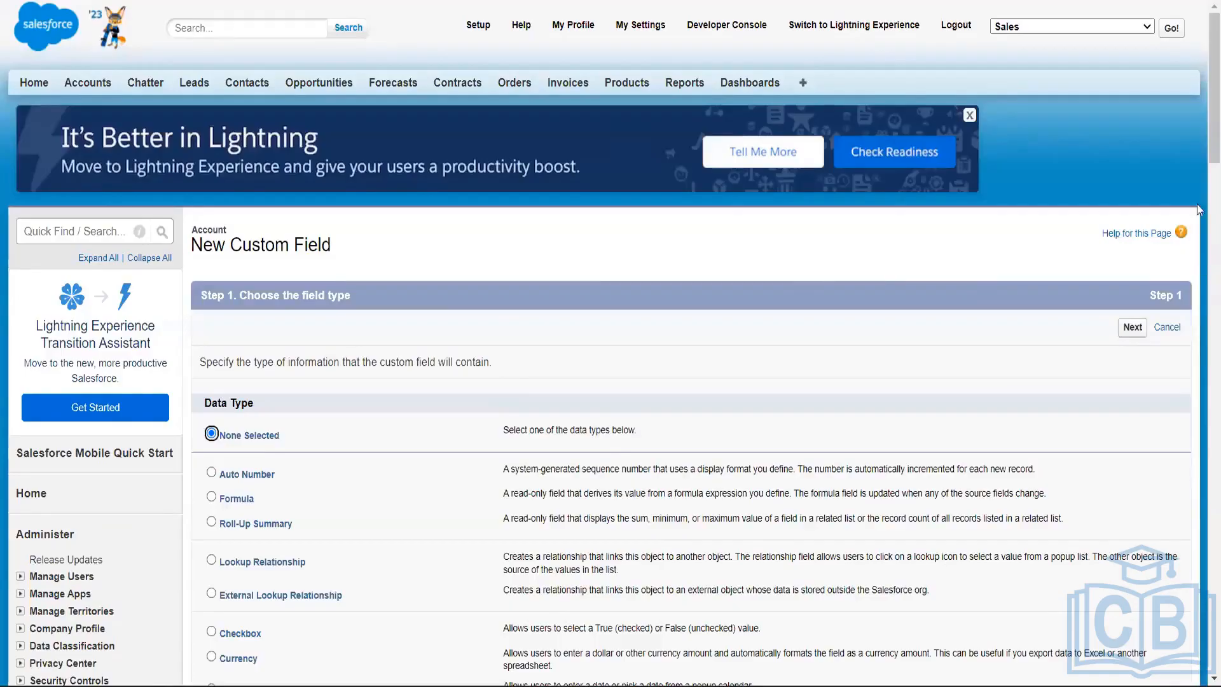
pyautogui.scroll(-3, 1203, 173)
pyautogui.scroll(-2, 1202, 173)
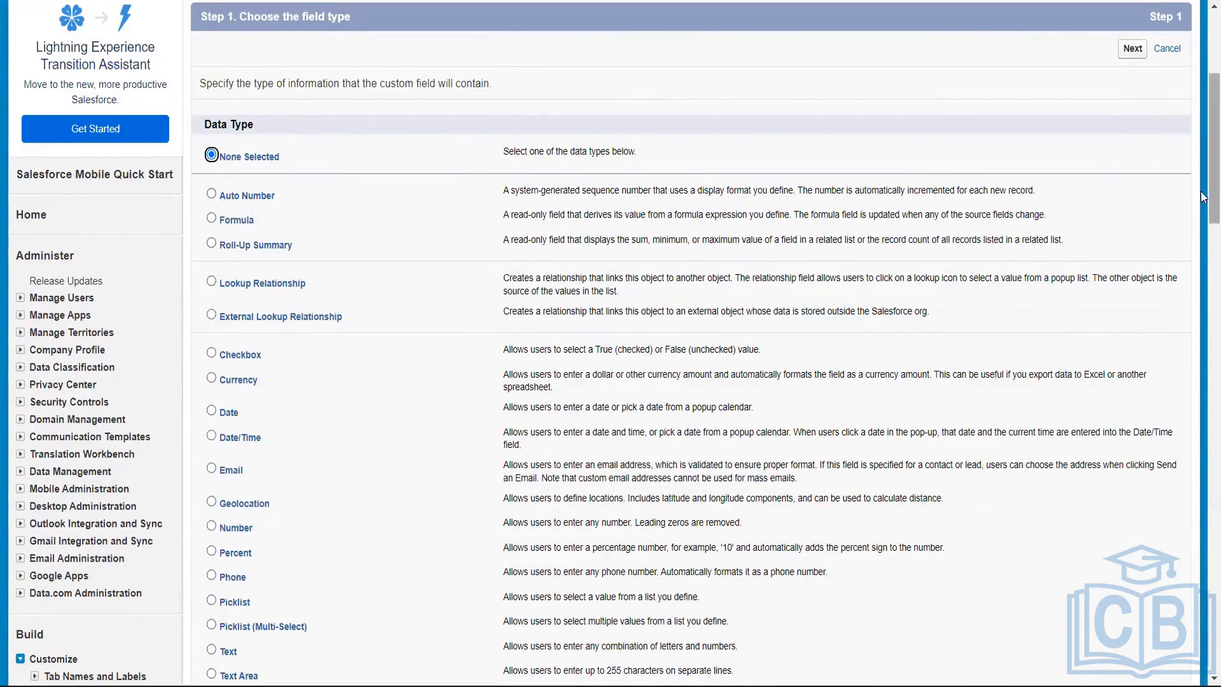
pyautogui.moveTo(1204, 217); pyautogui.dragTo(1203, 127)
pyautogui.scroll(-2, 1202, 271)
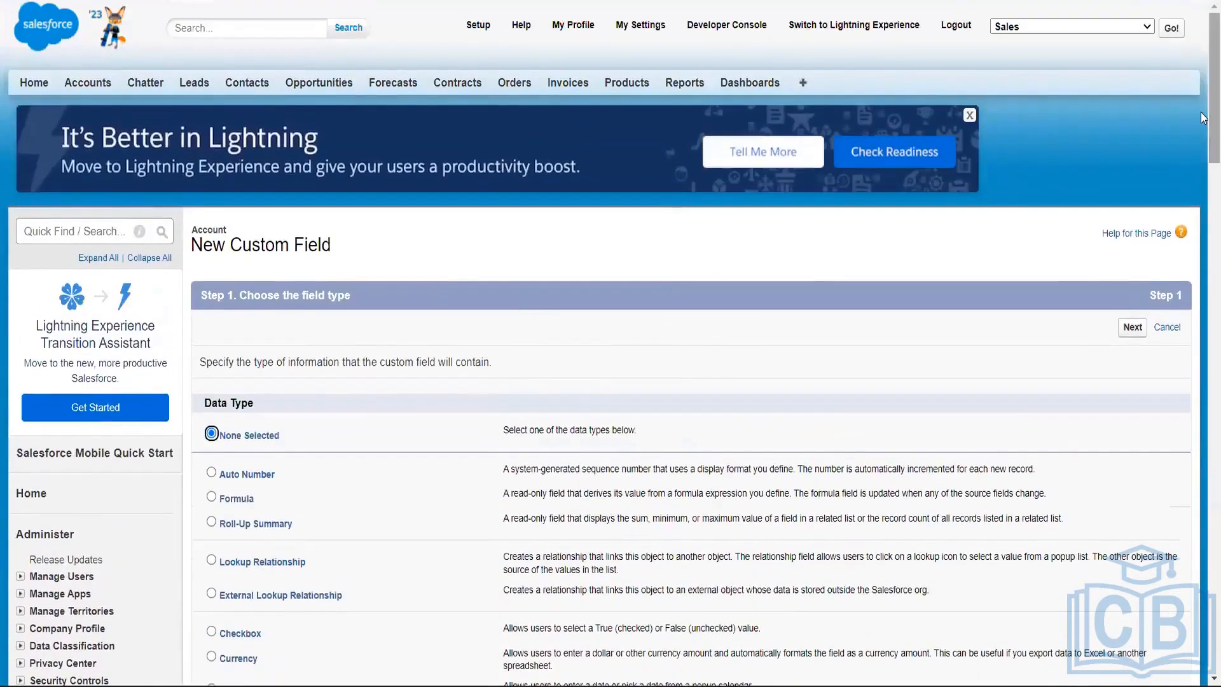
pyautogui.click(1169, 328)
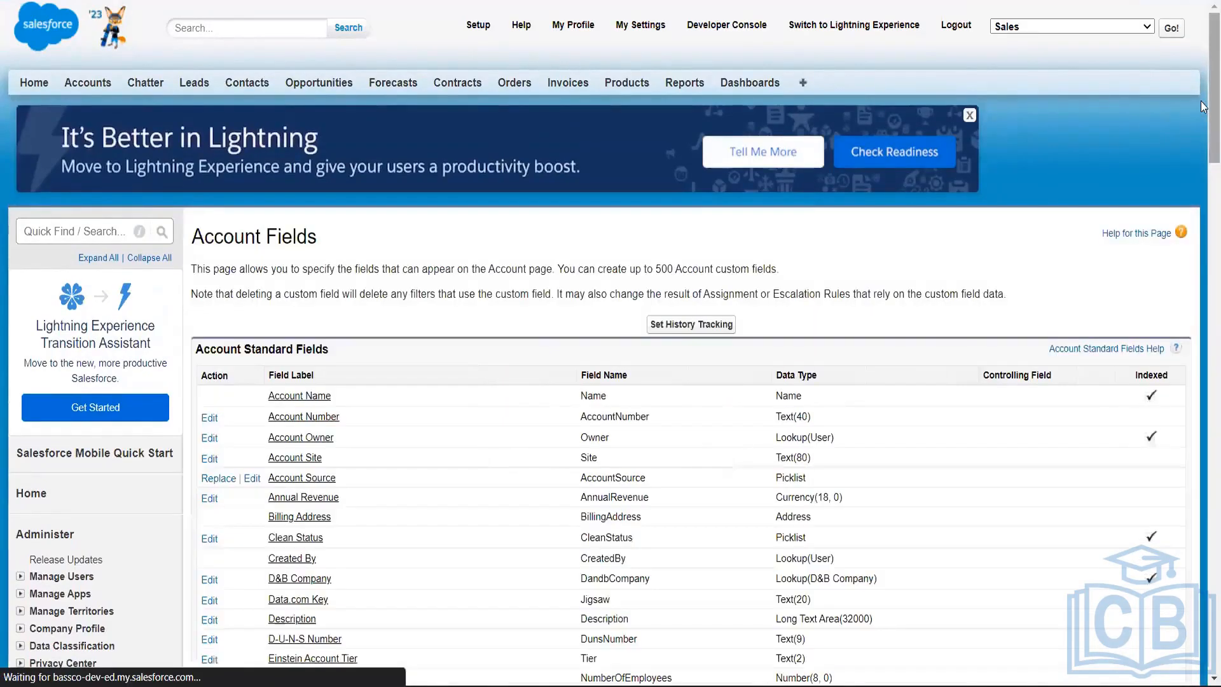
# - Look through the Account standard and custom fields, and open the Account Related Lookup Filters page
pyautogui.scroll(-2, 1203, 191)
pyautogui.scroll(-6, 1202, 191)
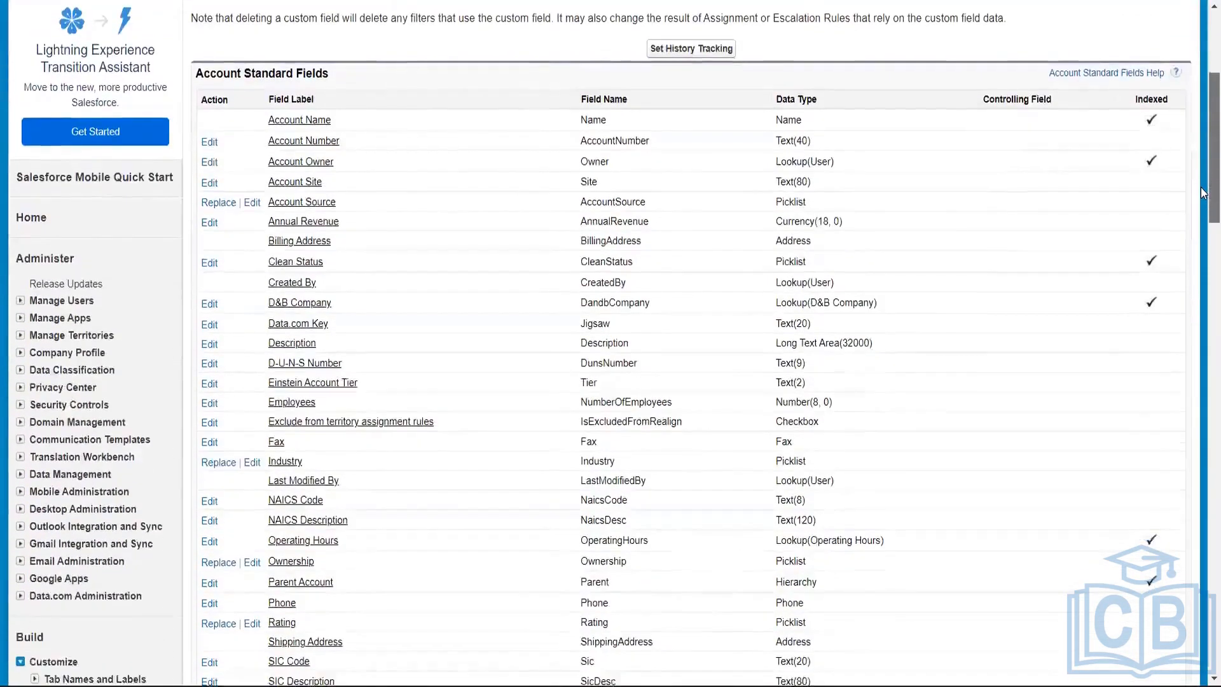
pyautogui.scroll(-4, 1202, 236)
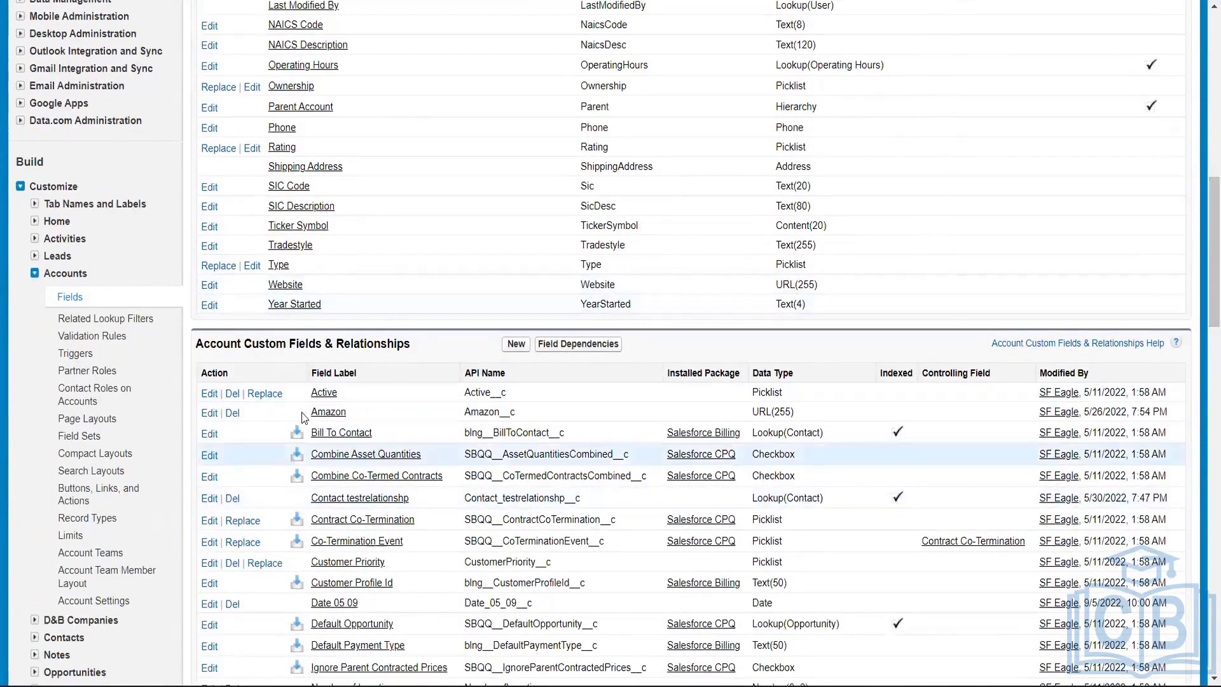
pyautogui.click(139, 317)
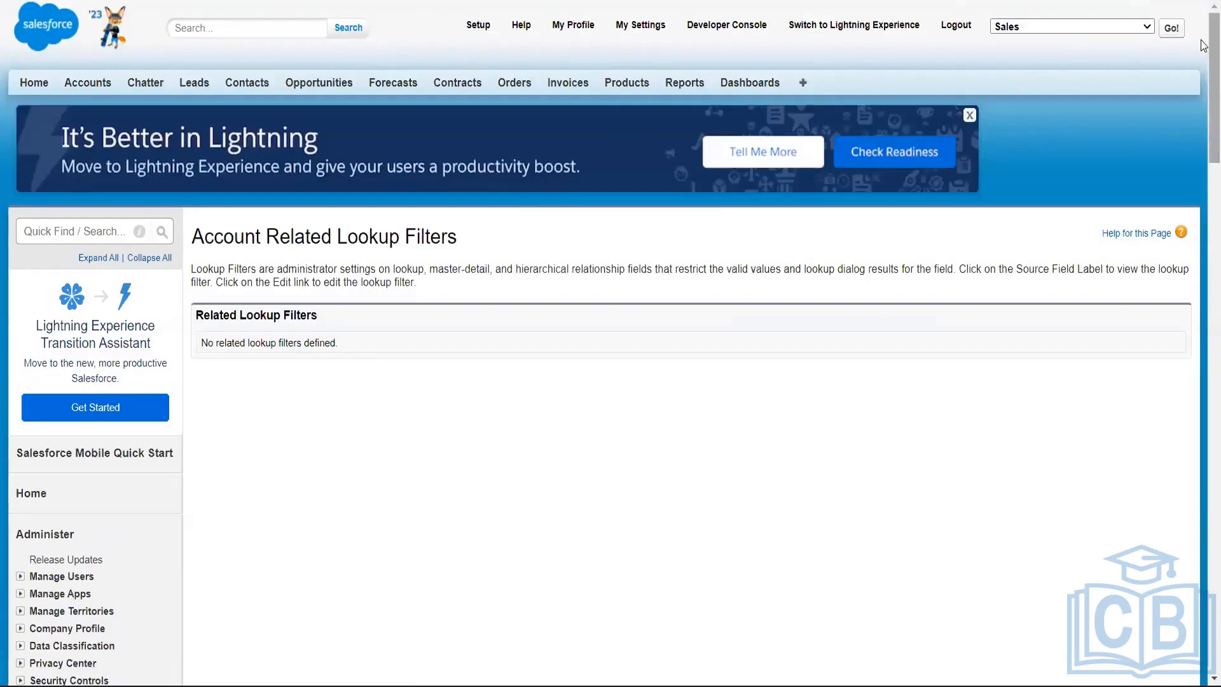
# - Open the Account object's Buttons, Links, and Actions page and review the listed entries
pyautogui.moveTo(1203, 46); pyautogui.dragTo(1204, 237)
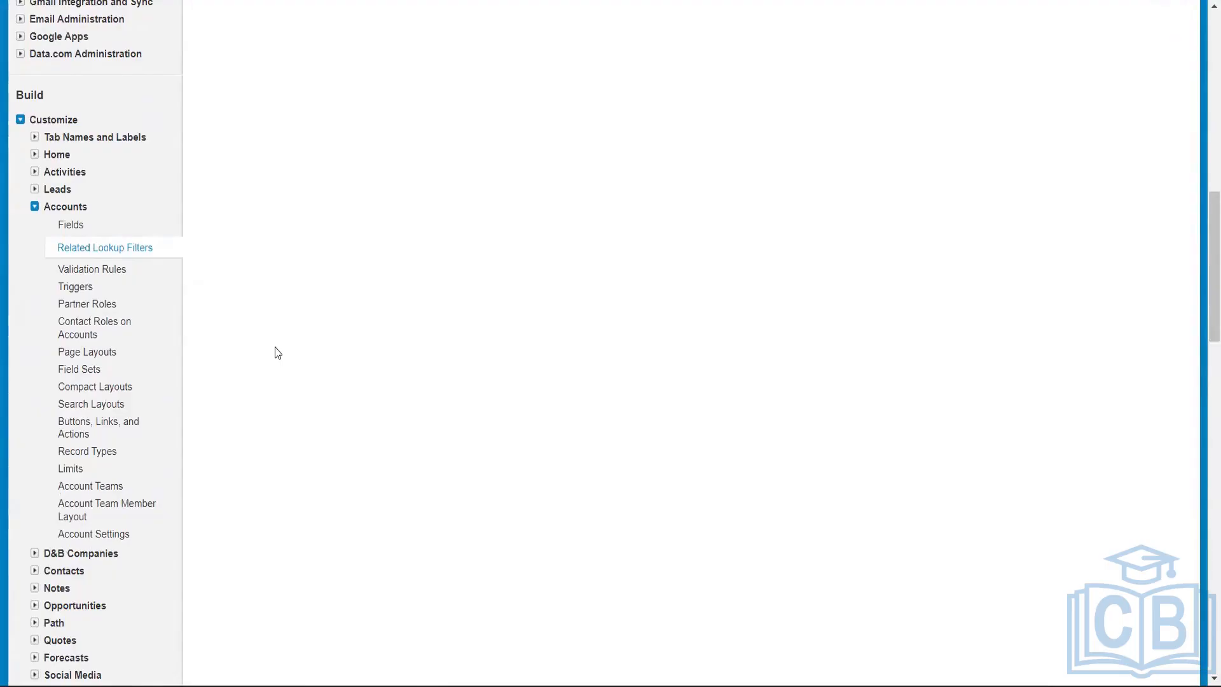
pyautogui.click(68, 426)
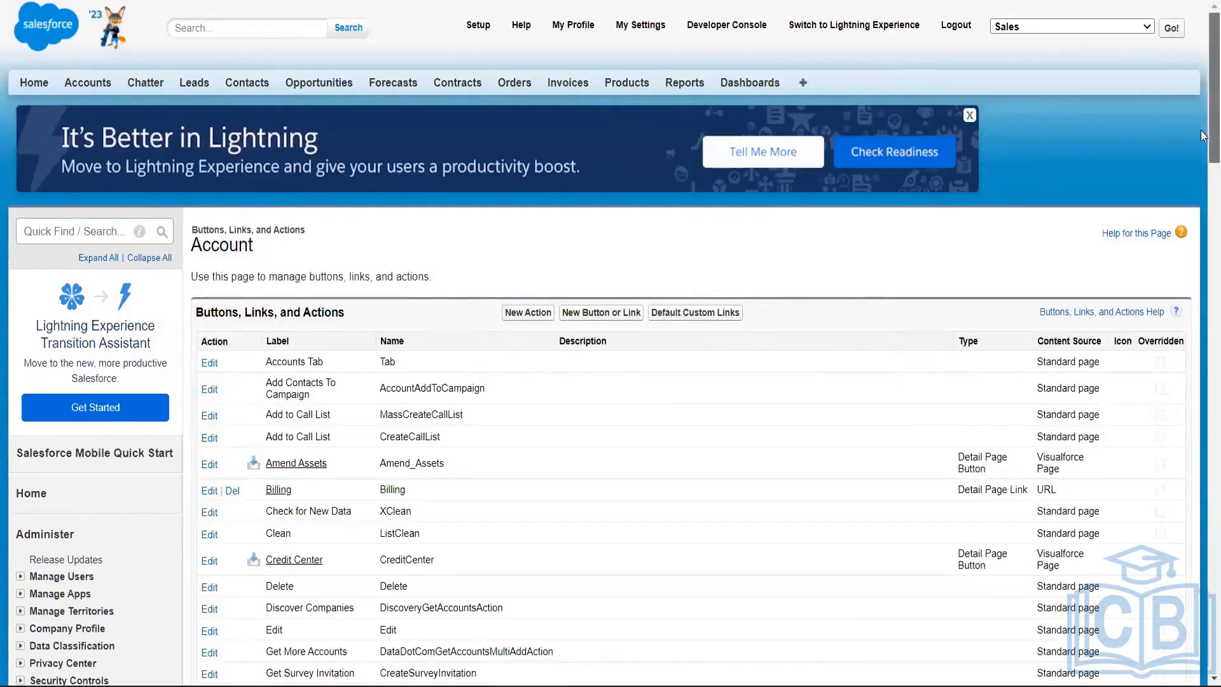
pyautogui.scroll(-2, 1201, 184)
pyautogui.scroll(-4, 1202, 160)
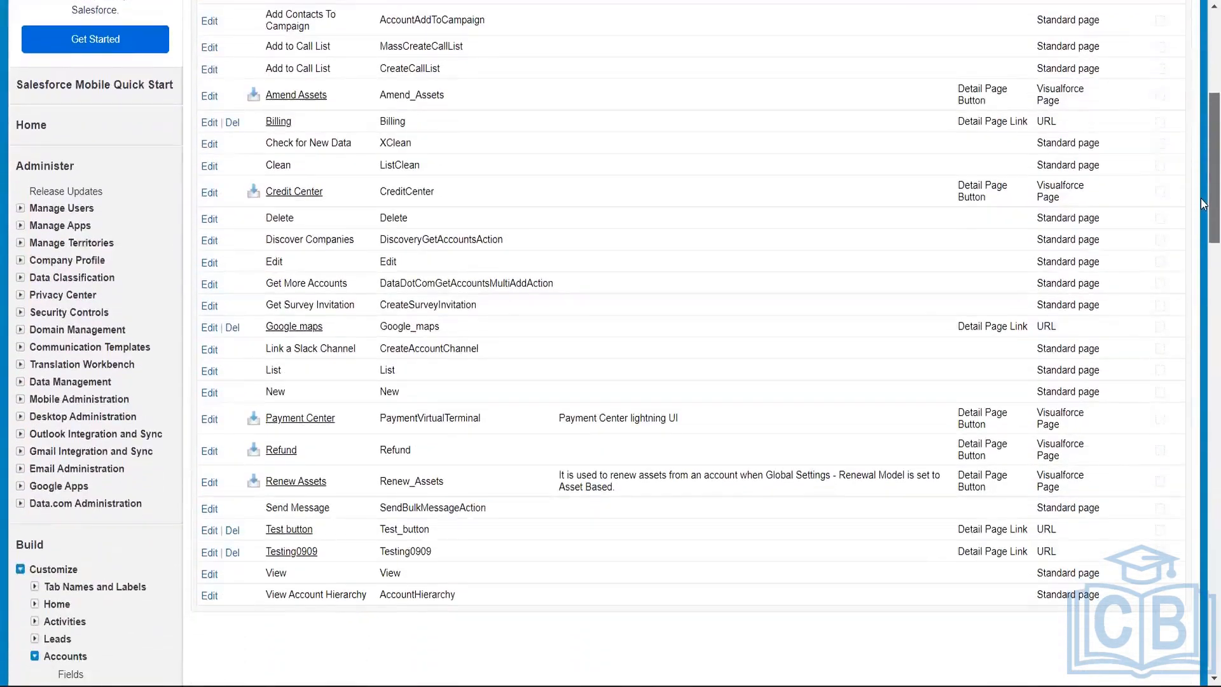
# - Review the names, types, and content sources in the Account Buttons, Links, and Actions list
pyautogui.scroll(4, 1201, 202)
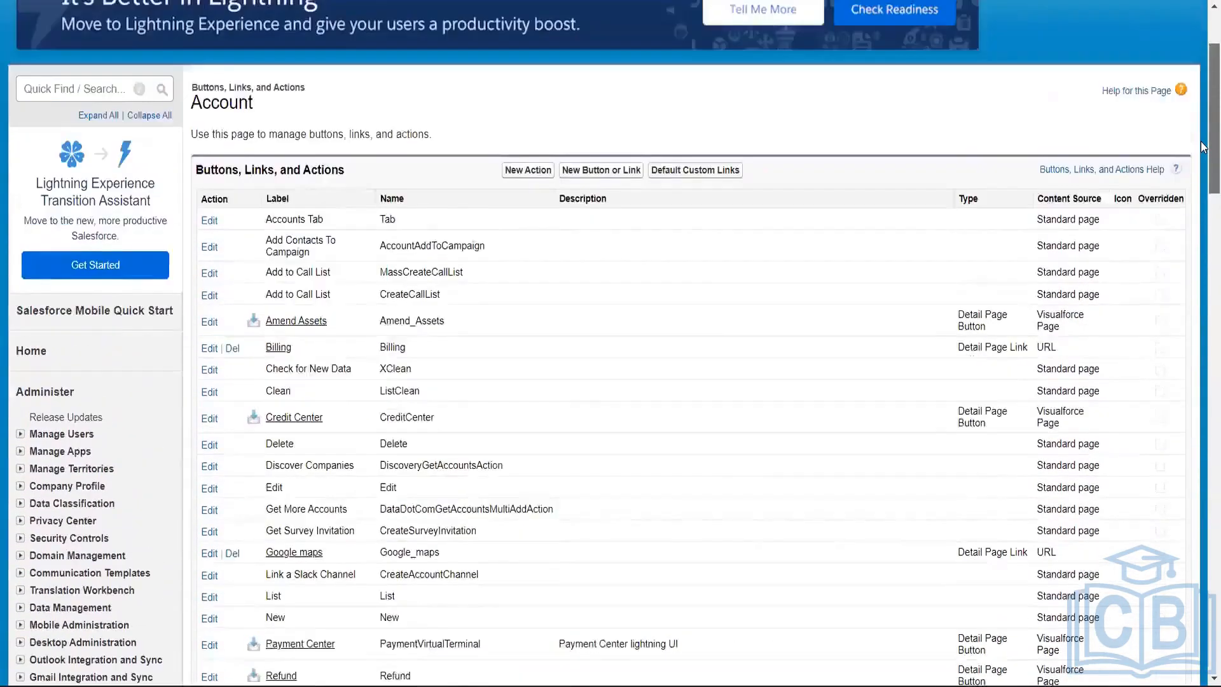
pyautogui.scroll(-1, 1202, 157)
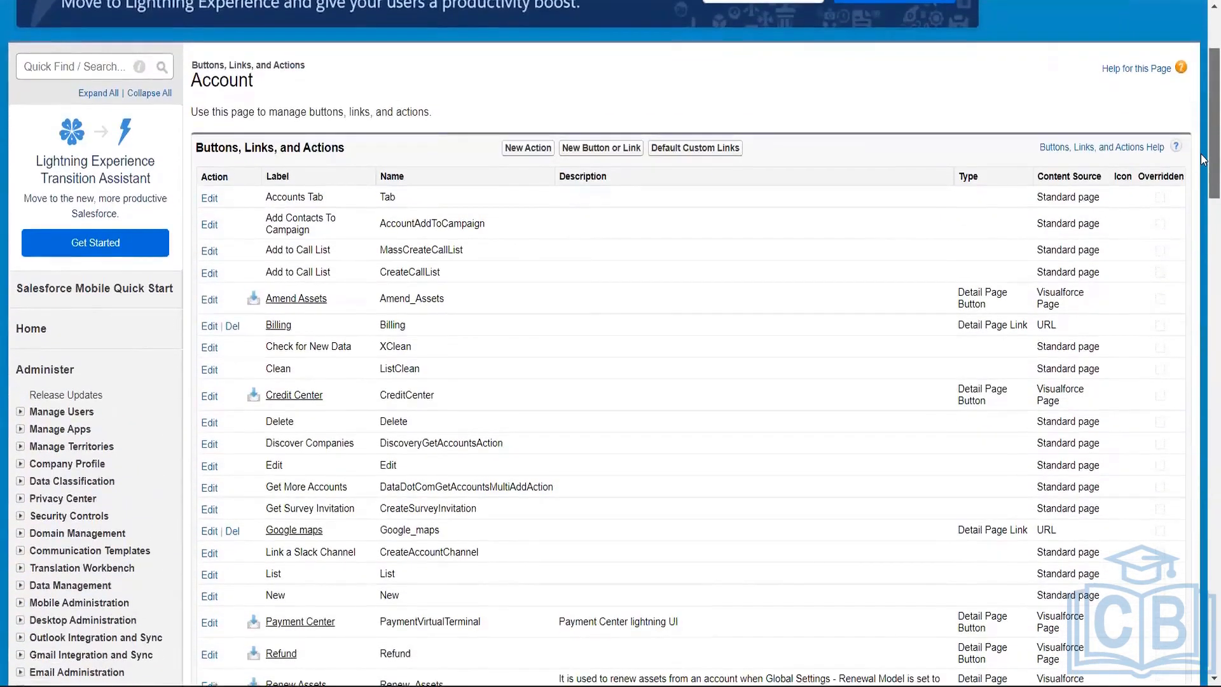
pyautogui.scroll(-1, 1202, 159)
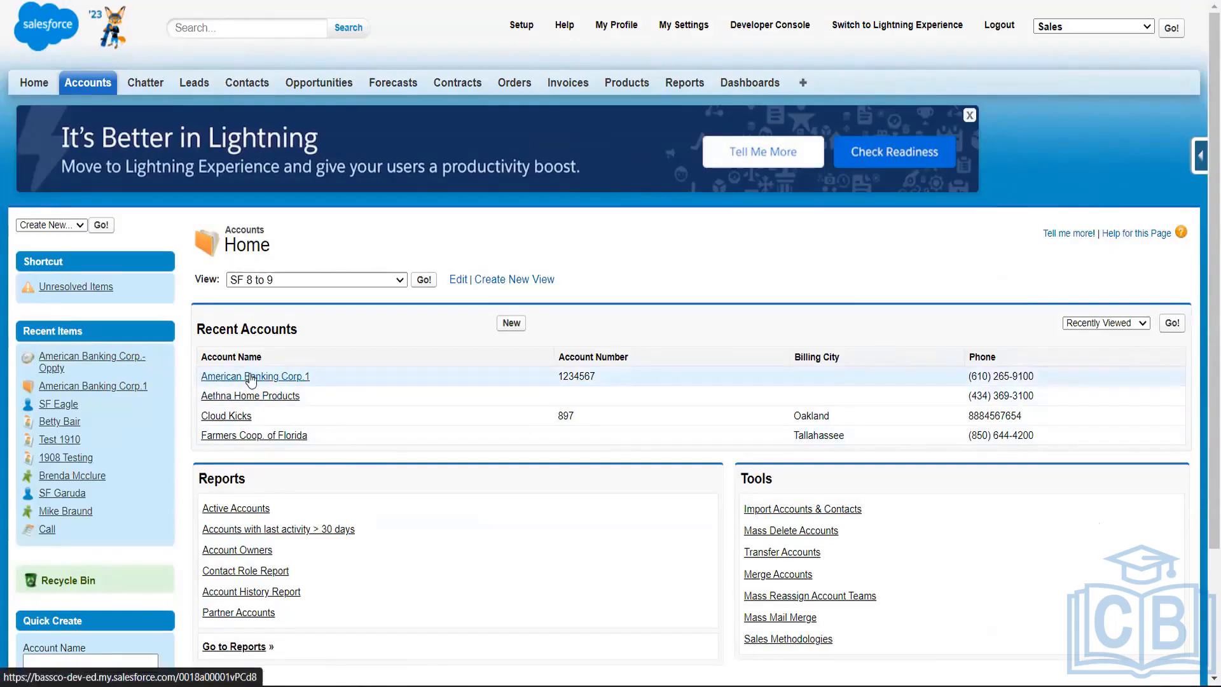
# - Open the American Banking Corp.1 account's page layout for editing and look through its sample sections
pyautogui.click(248, 377)
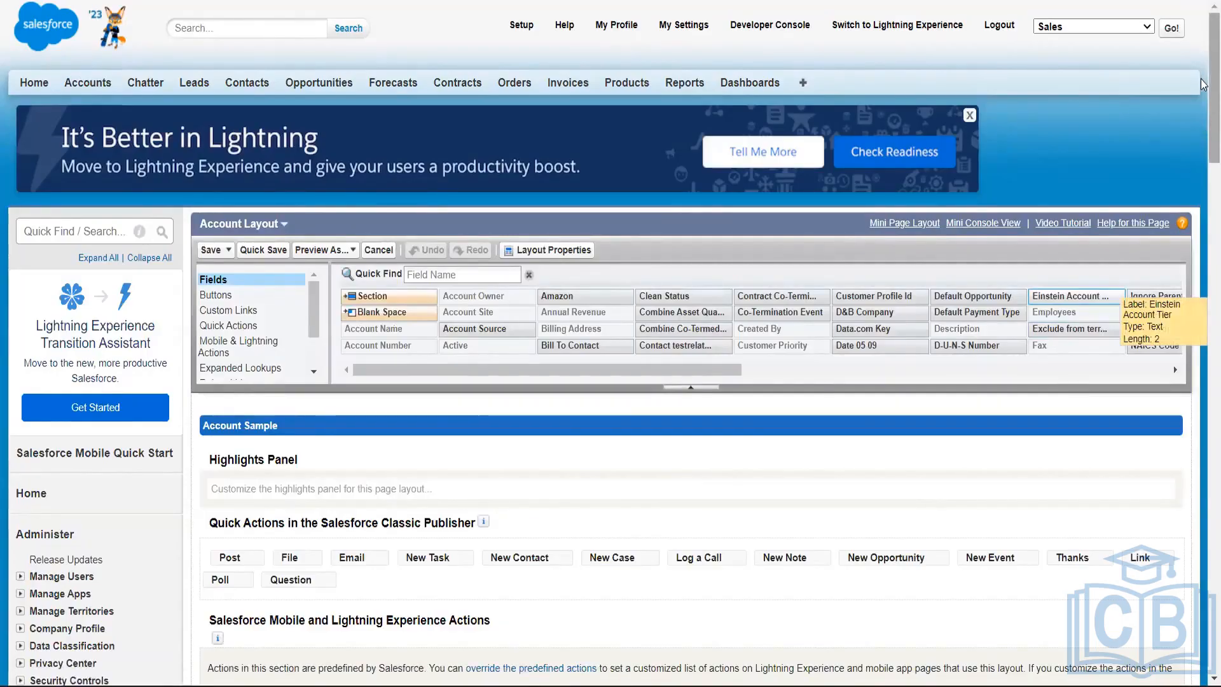
pyautogui.scroll(-3, 1201, 108)
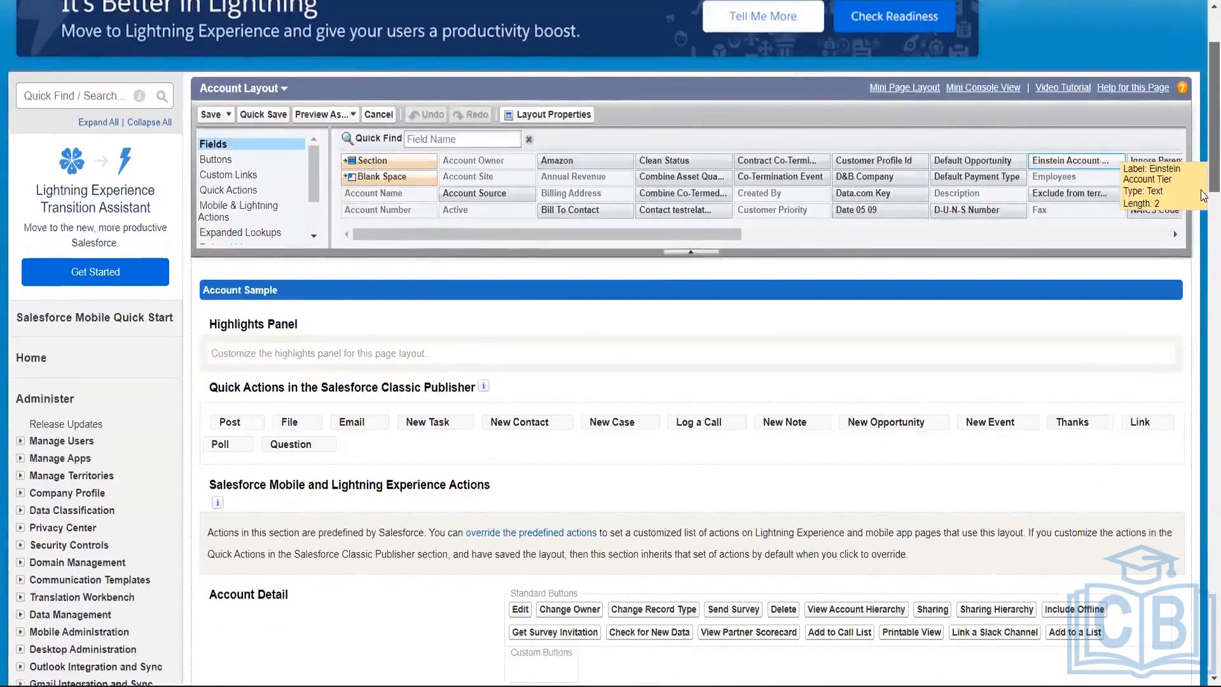
pyautogui.scroll(-7, 1202, 194)
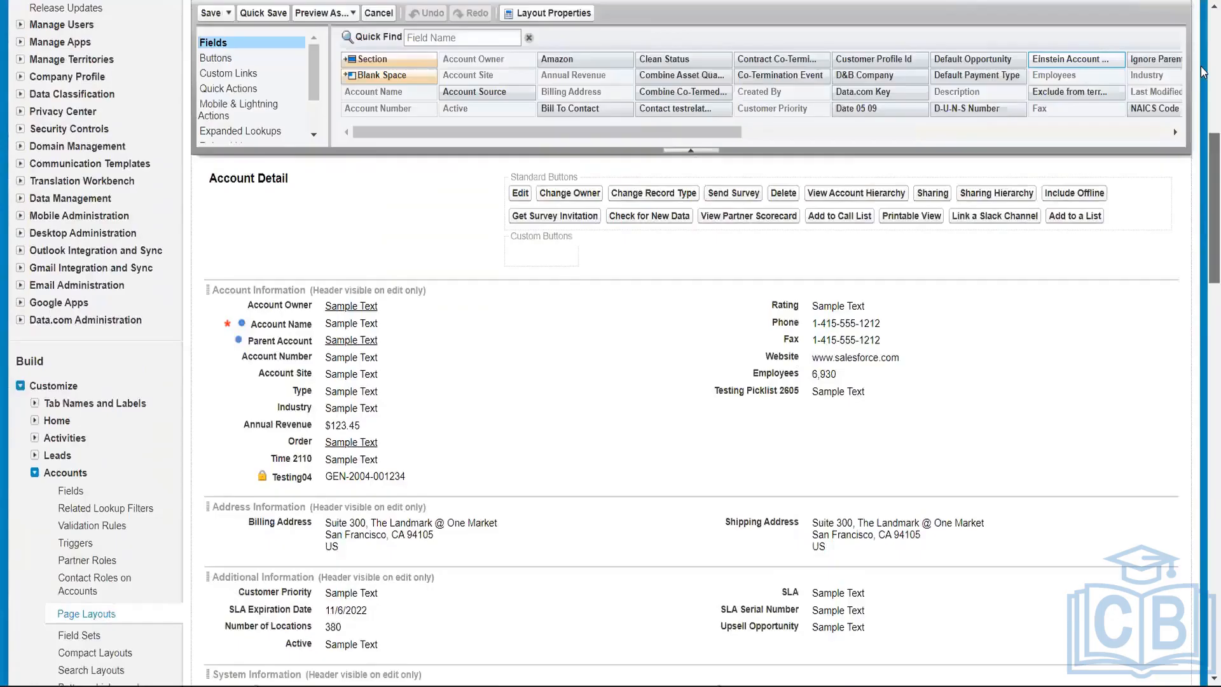
pyautogui.scroll(10, 266, 304)
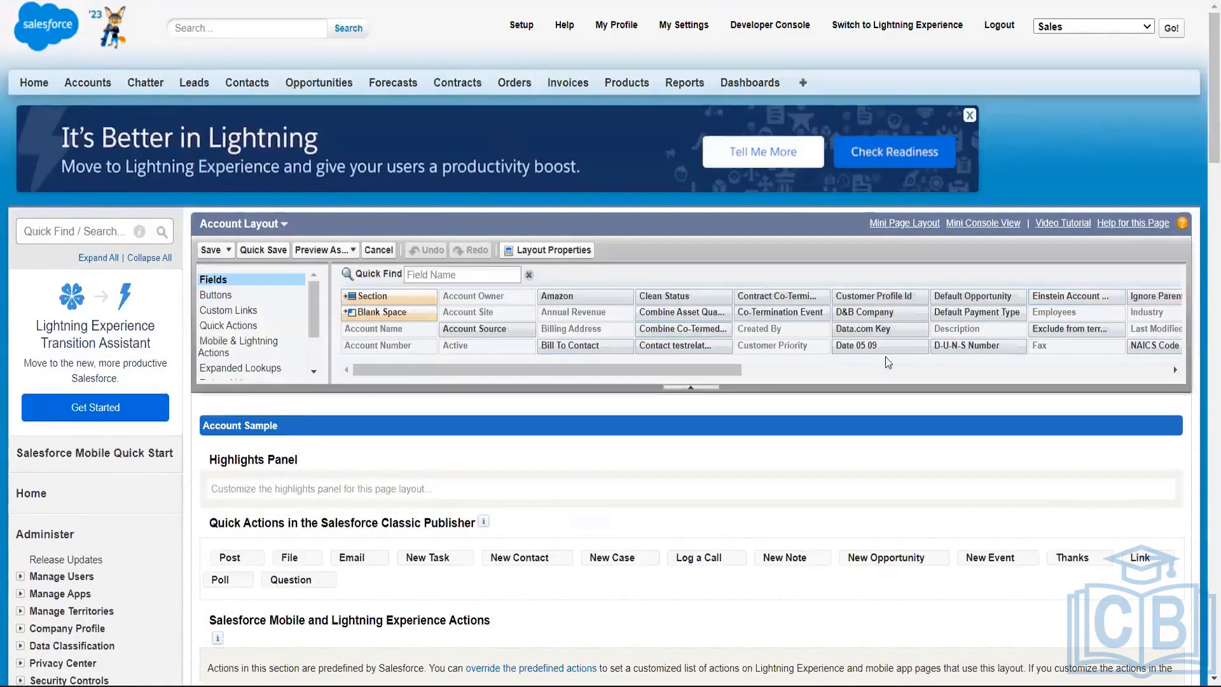
# - Browse the Fields and Buttons categories of the Account layout's element palette
pyautogui.moveTo(727, 371)
pyautogui.mouseDown()
pyautogui.moveTo(971, 376)
pyautogui.moveTo(730, 375)
pyautogui.mouseUp()
pyautogui.moveTo(600, 369)
pyautogui.mouseDown()
pyautogui.moveTo(750, 371)
pyautogui.moveTo(600, 369)
pyautogui.mouseUp()
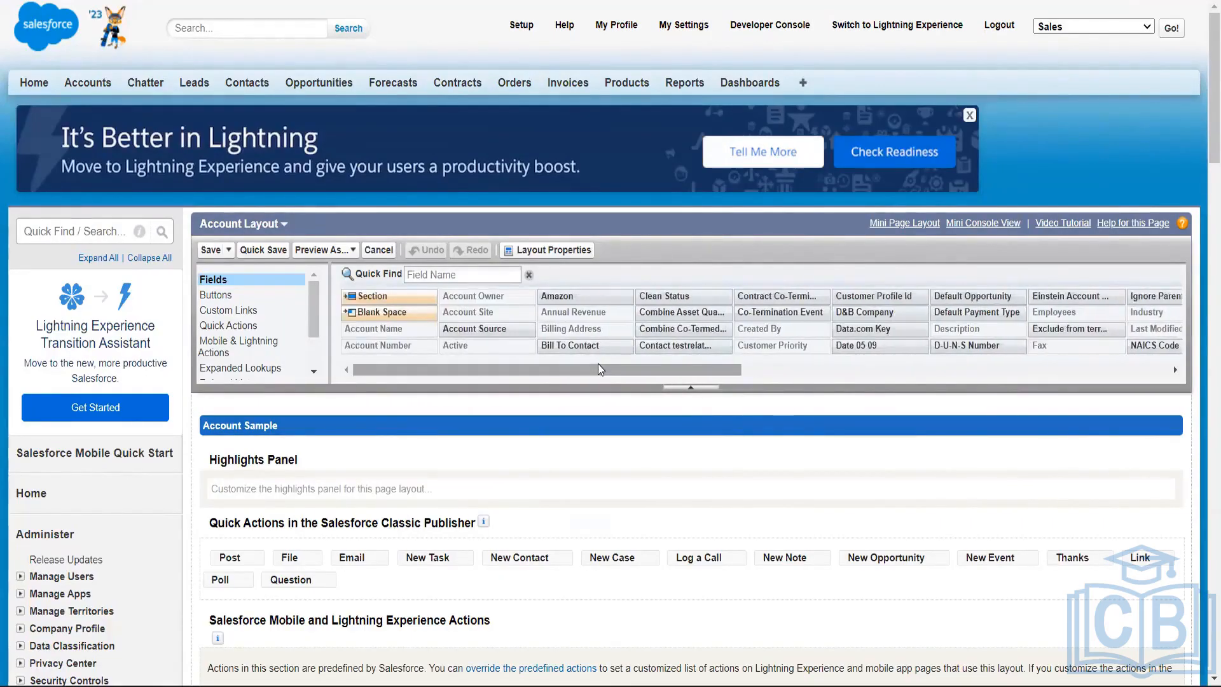
pyautogui.click(245, 299)
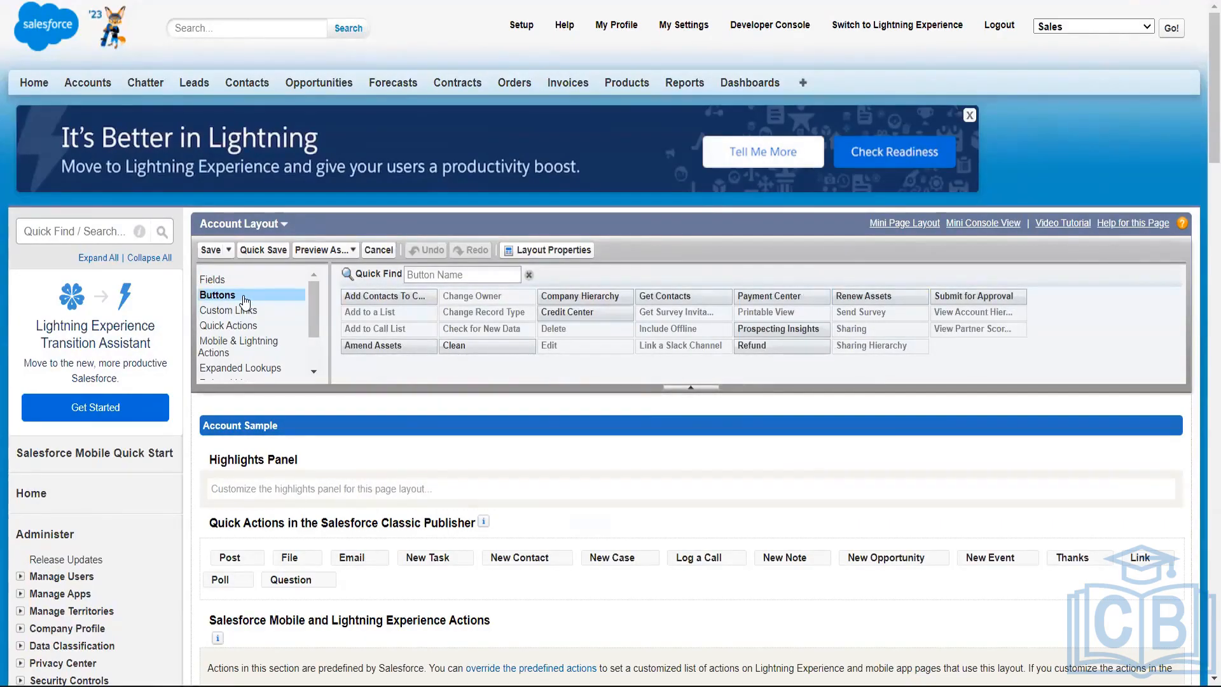
pyautogui.click(227, 281)
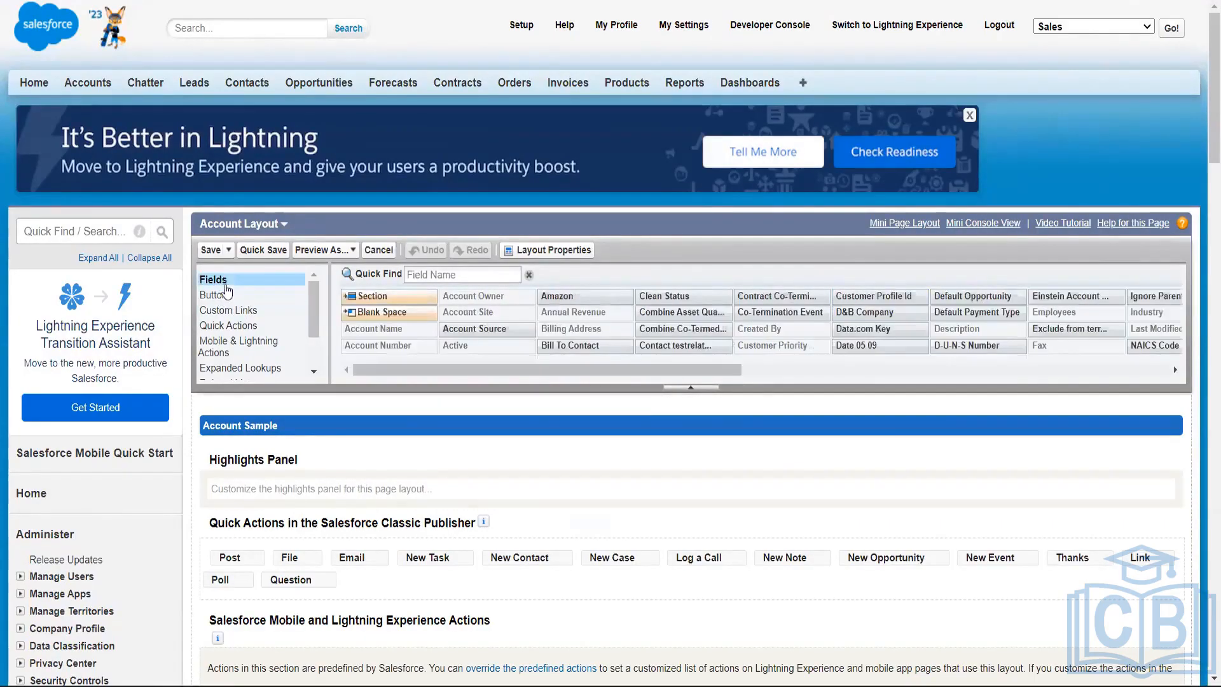
pyautogui.click(226, 293)
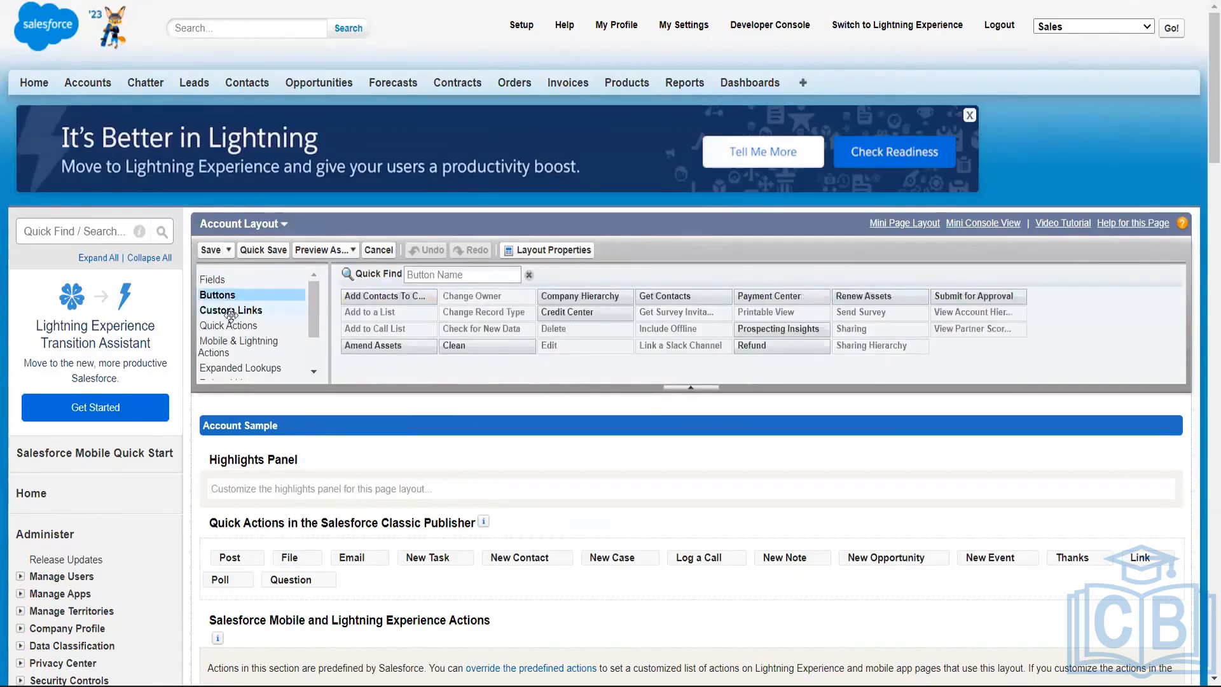
# - Show the available Custom Links and find the Custom Links section in the Account layout
pyautogui.click(230, 310)
pyautogui.scroll(-15, 230, 315)
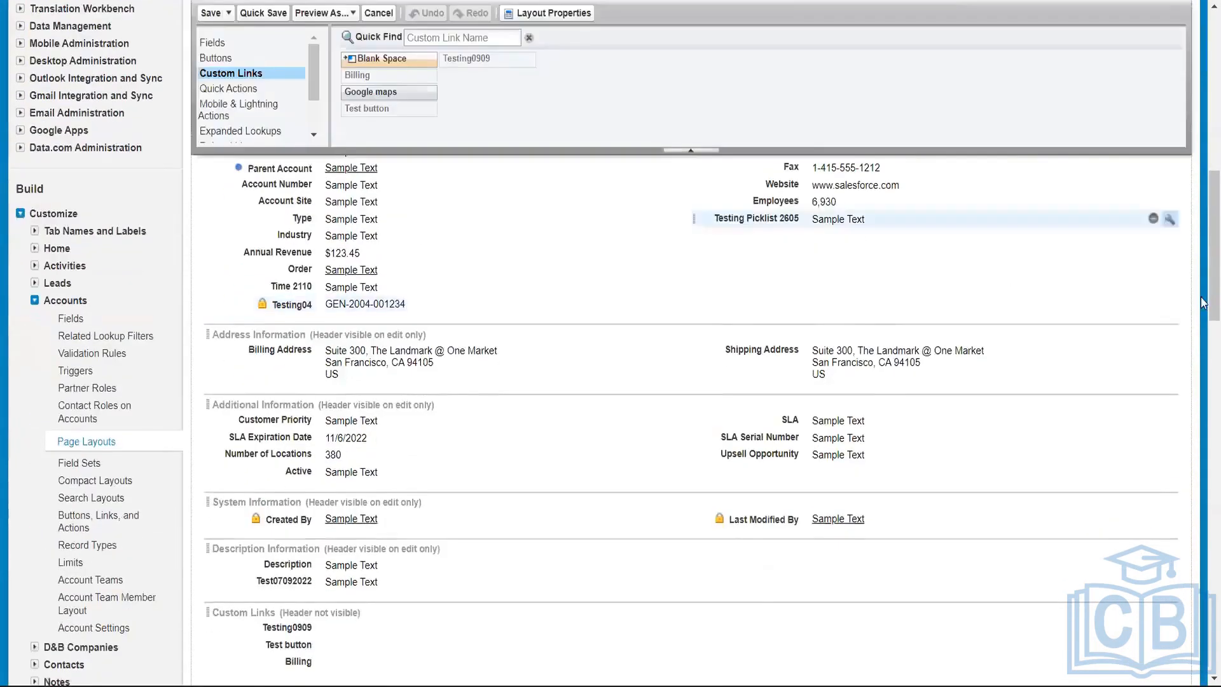
pyautogui.scroll(3, 1203, 267)
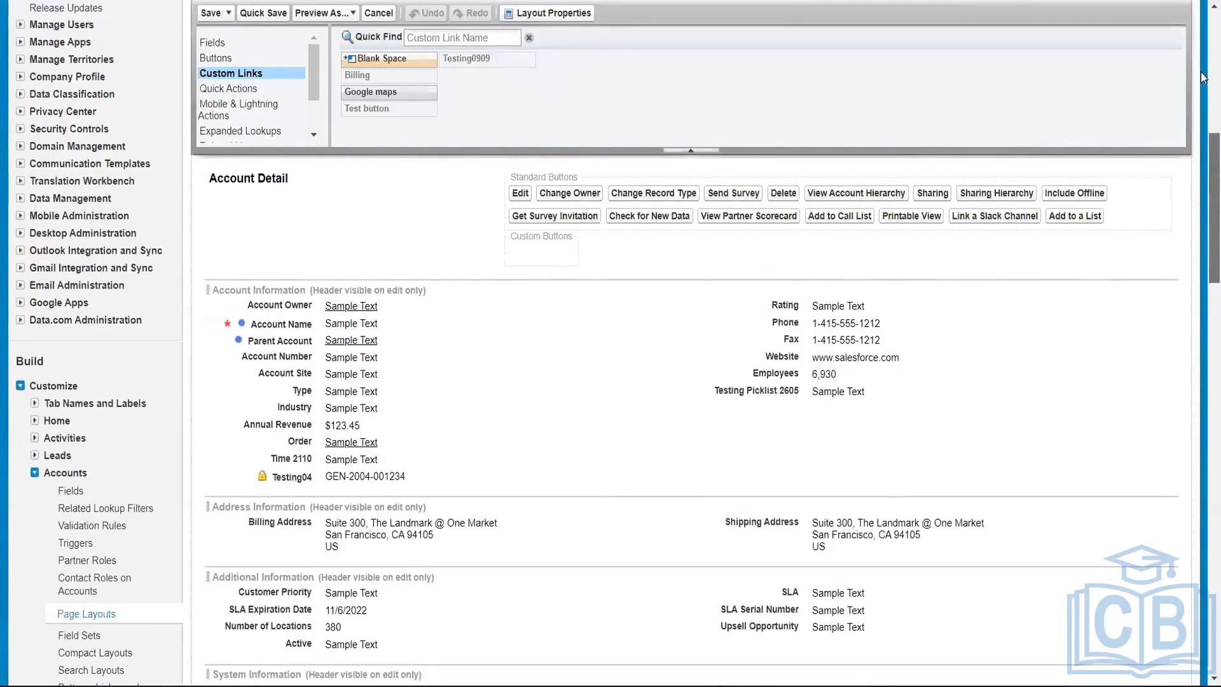
pyautogui.scroll(12, 1203, 7)
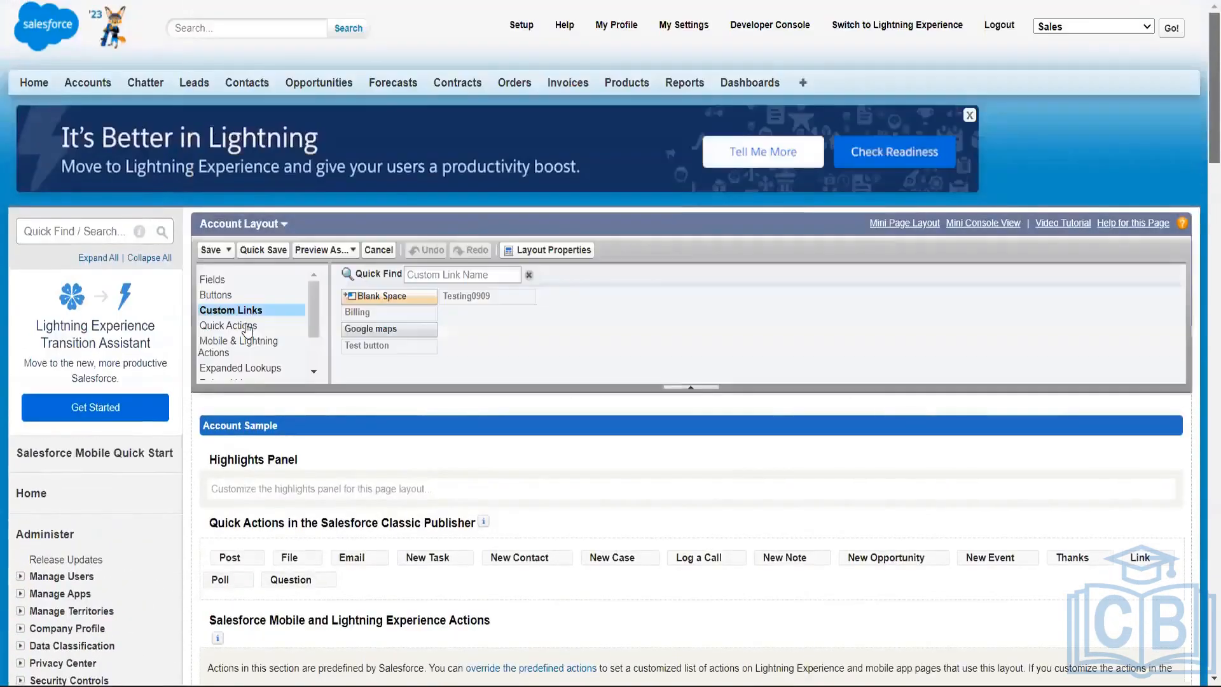
# - Show the Quick Actions and the Mobile & Lightning Actions available for the Account layout
pyautogui.click(248, 328)
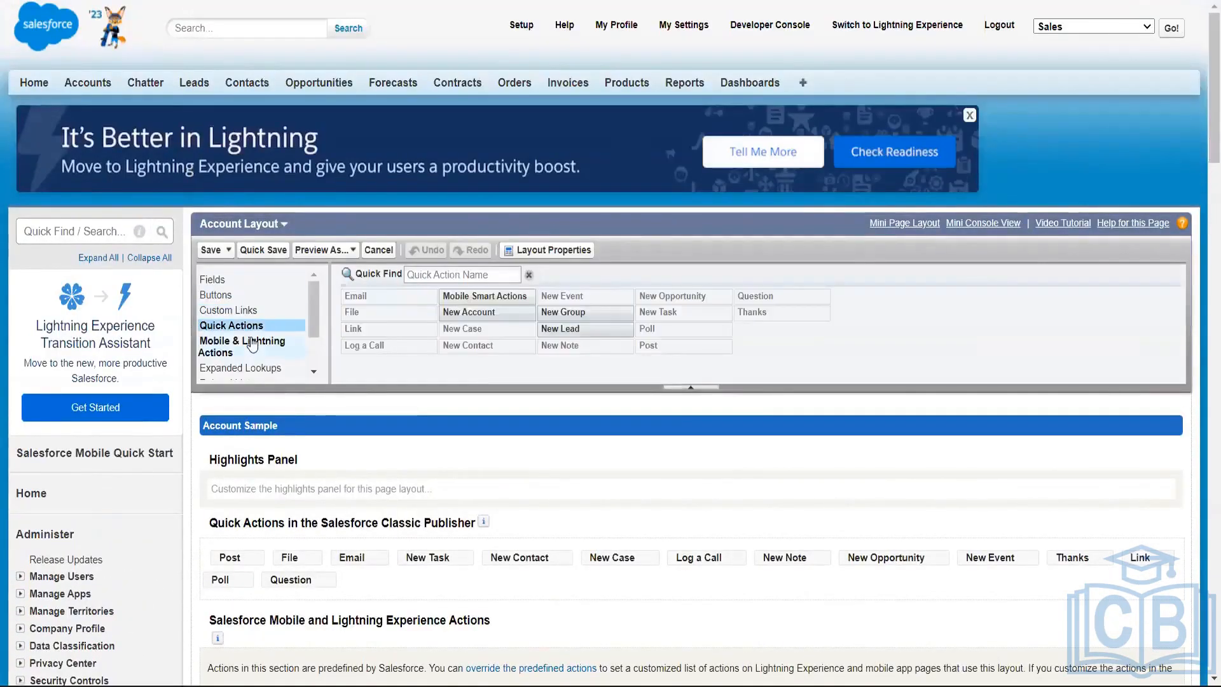
pyautogui.click(253, 345)
pyautogui.moveTo(319, 323); pyautogui.dragTo(320, 349)
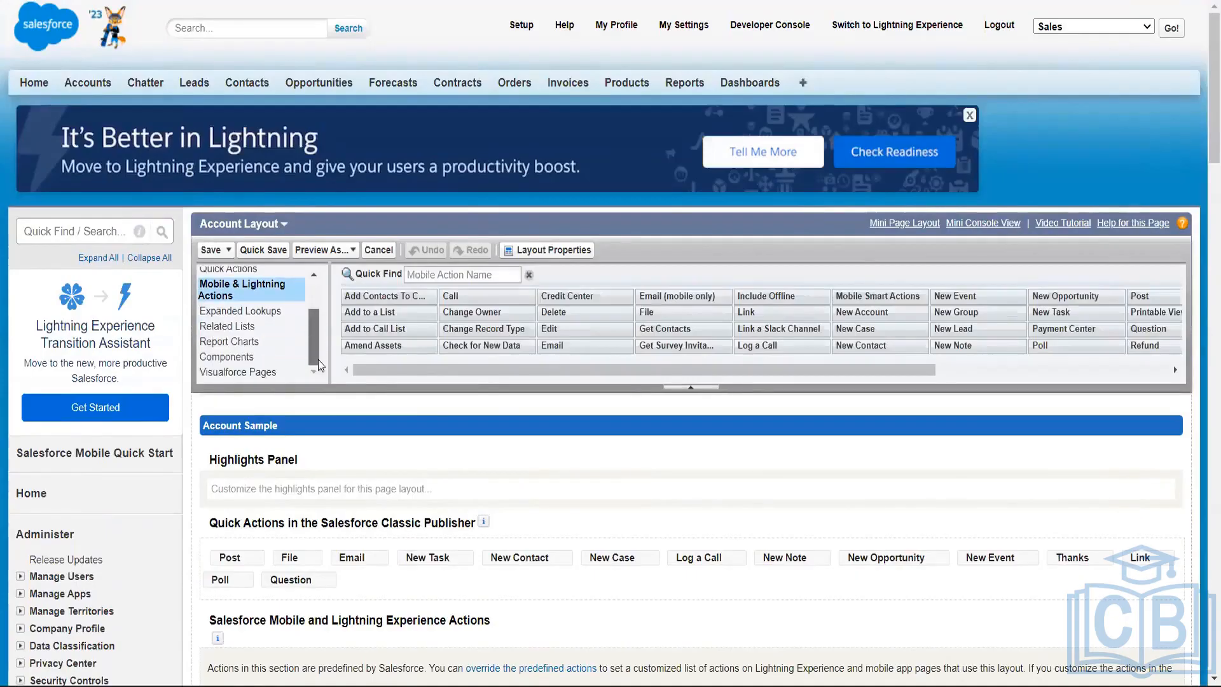
# - Show the Expanded Lookups for the Account layout, look through its sections, and switch to the Related Lists elements
pyautogui.click(245, 311)
pyautogui.scroll(-20, 880, 196)
pyautogui.scroll(-3, 1201, 208)
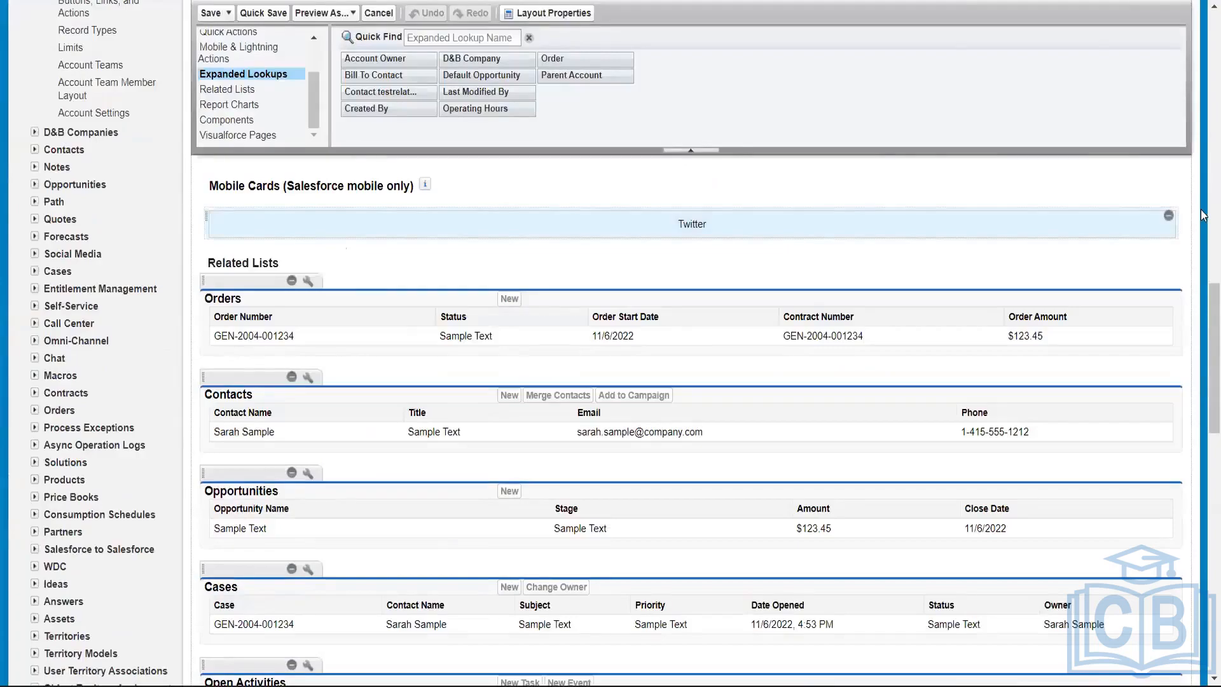
pyautogui.scroll(10, 523, 165)
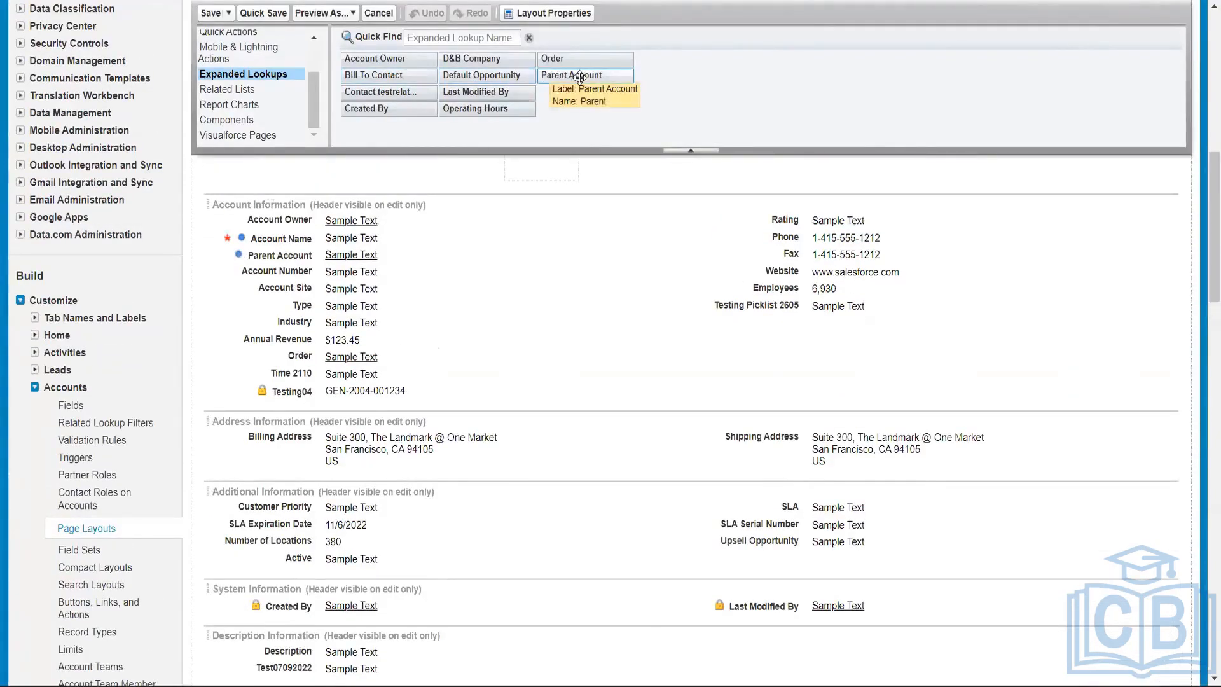
pyautogui.click(238, 90)
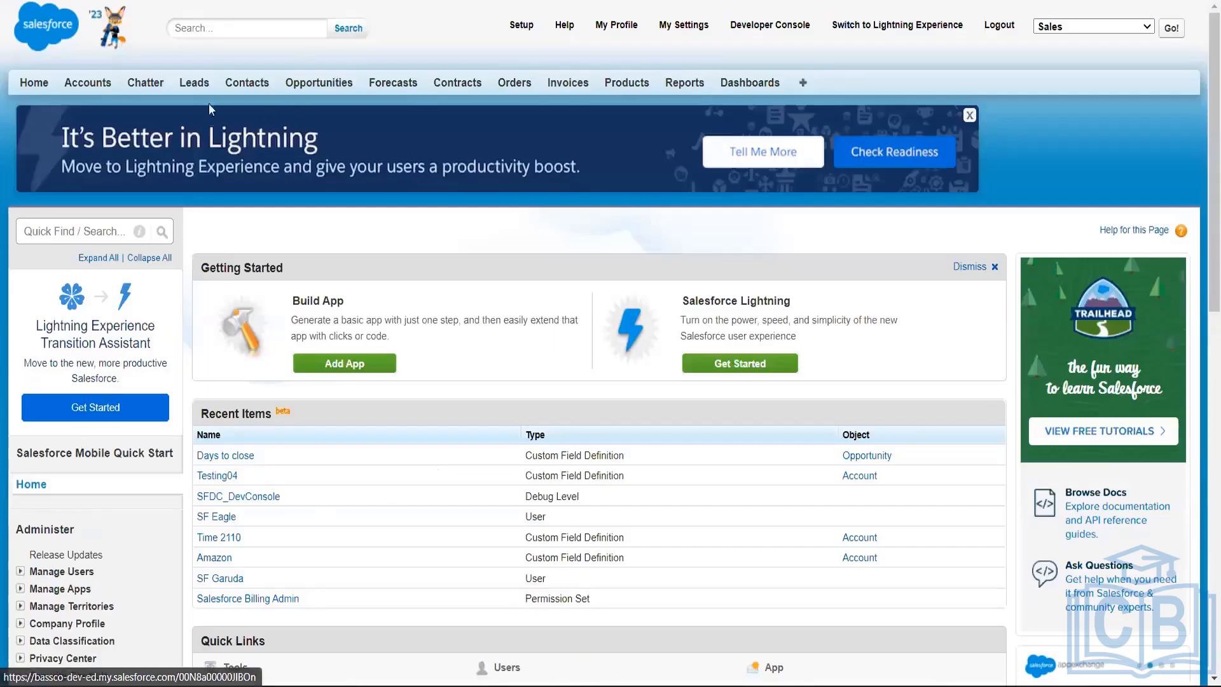
# - Open the American Banking Corp.1 account record and examine its detail fields, custom links, and related lists
pyautogui.click(89, 82)
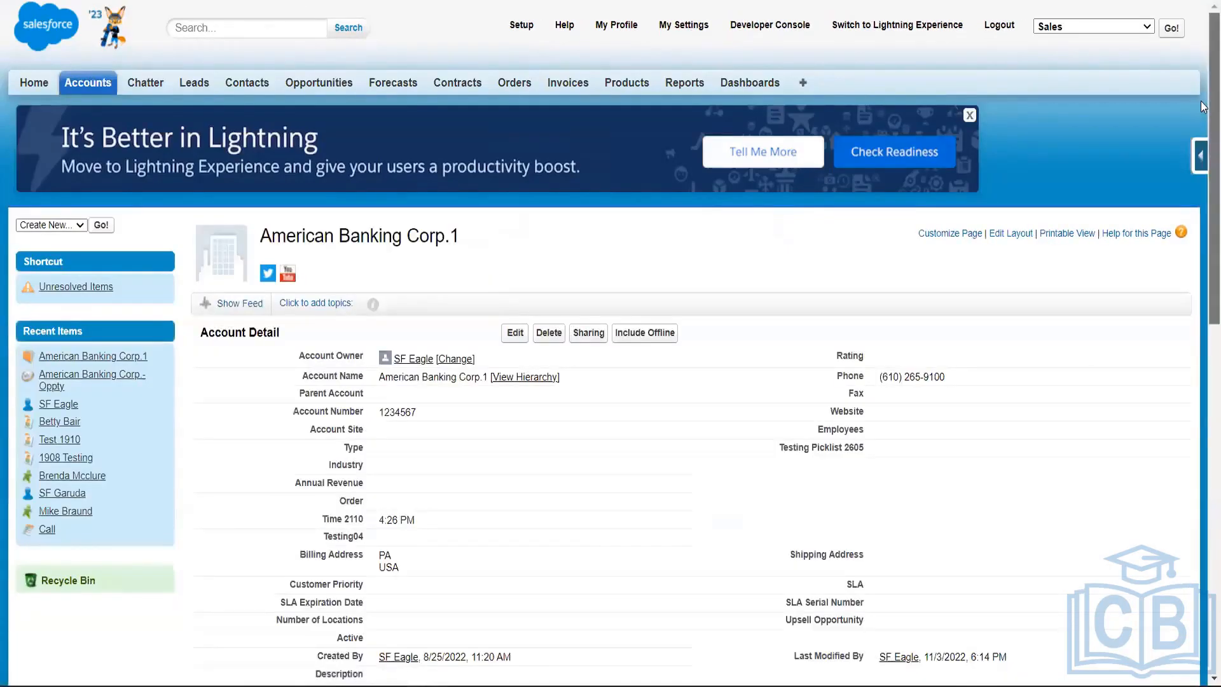
pyautogui.scroll(-7, 1202, 368)
pyautogui.scroll(2, 1201, 369)
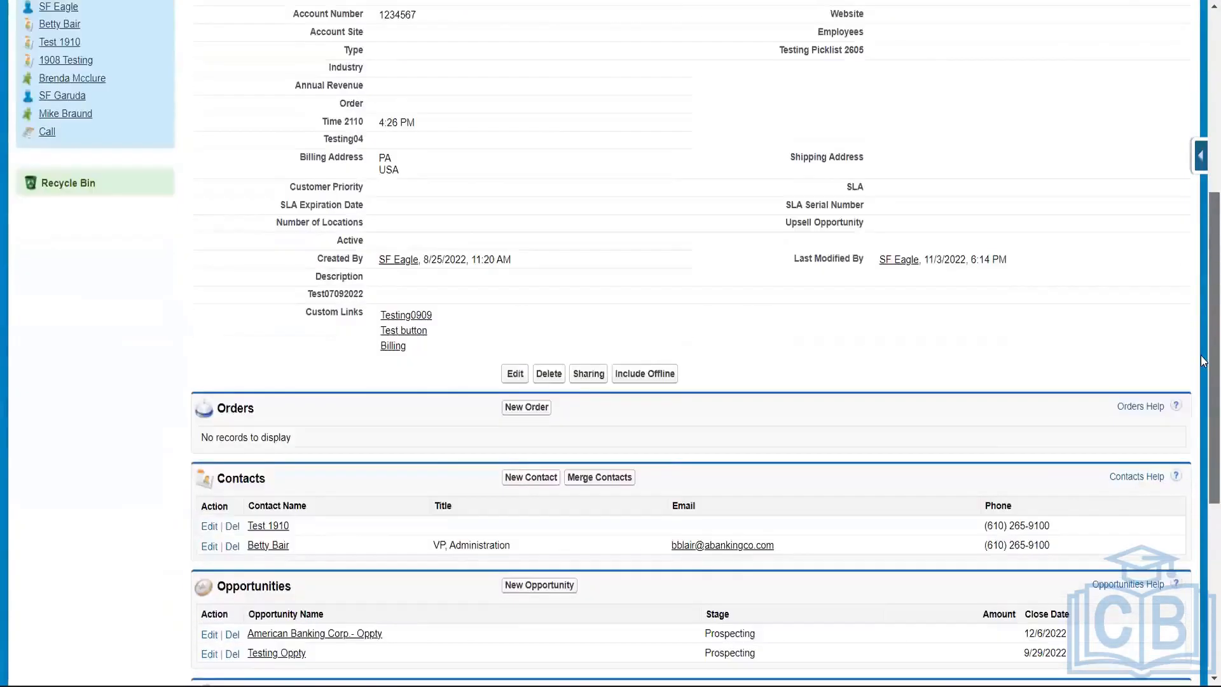
pyautogui.scroll(-6, 1202, 445)
pyautogui.scroll(10, 1202, 470)
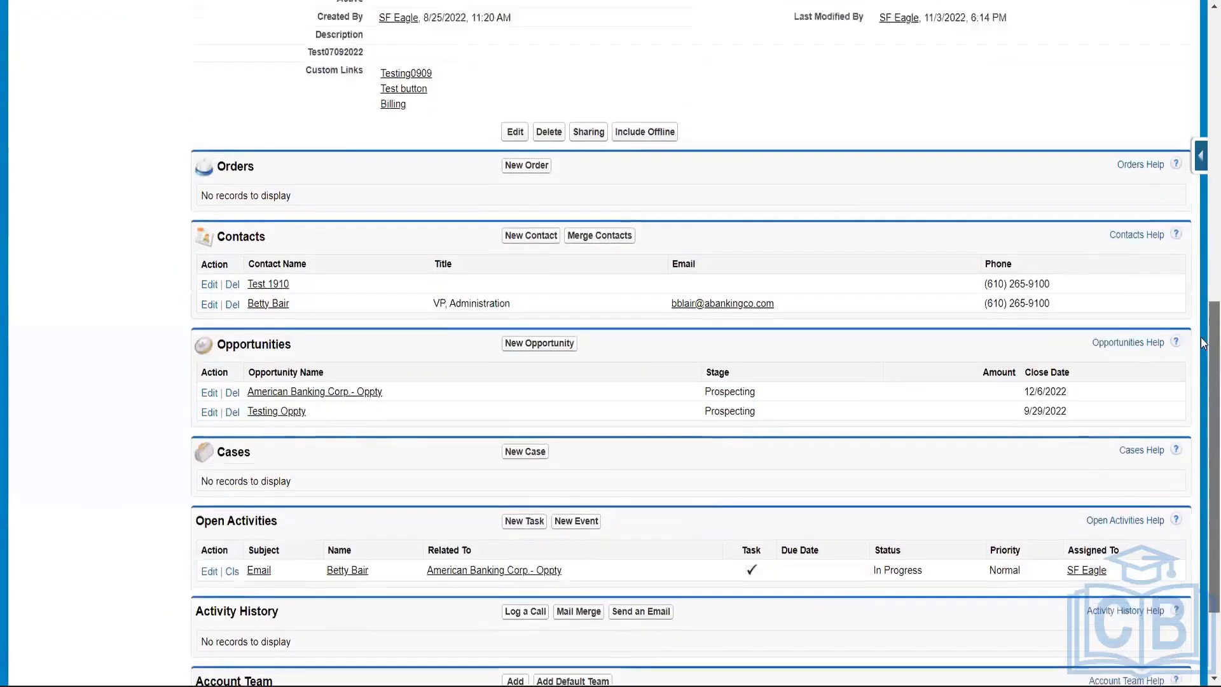
pyautogui.scroll(2, 1202, 172)
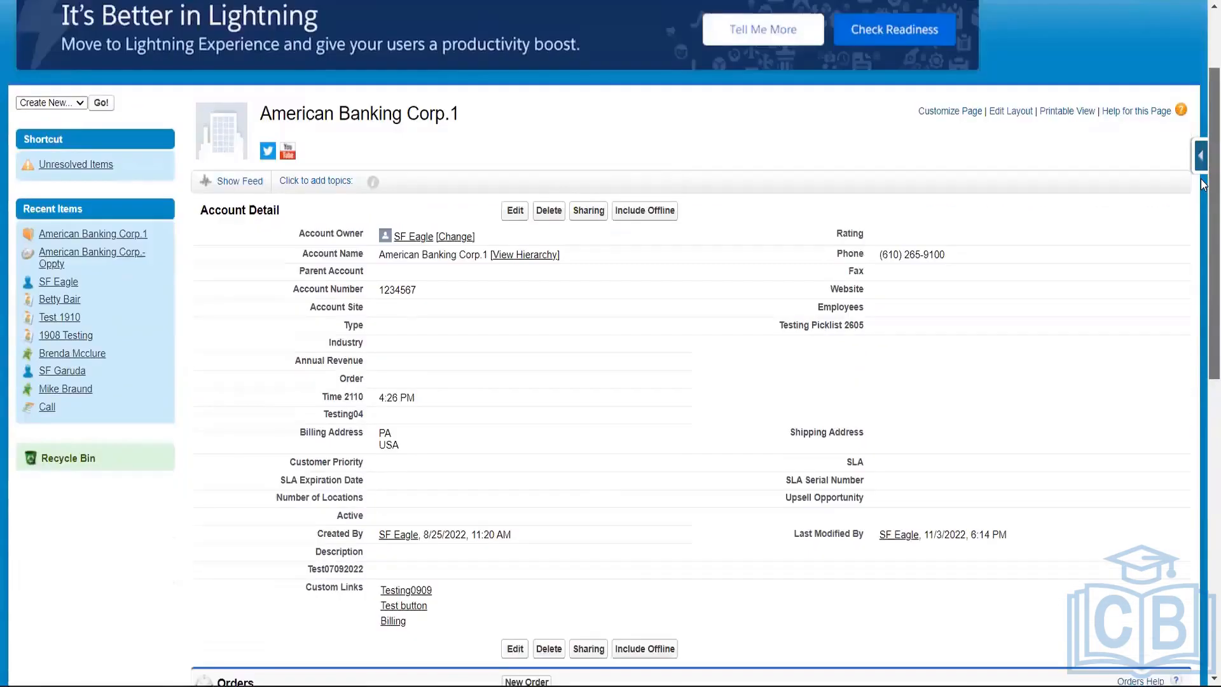
pyautogui.scroll(-4, 1202, 384)
pyautogui.scroll(-3, 1202, 384)
pyautogui.scroll(7, 1202, 286)
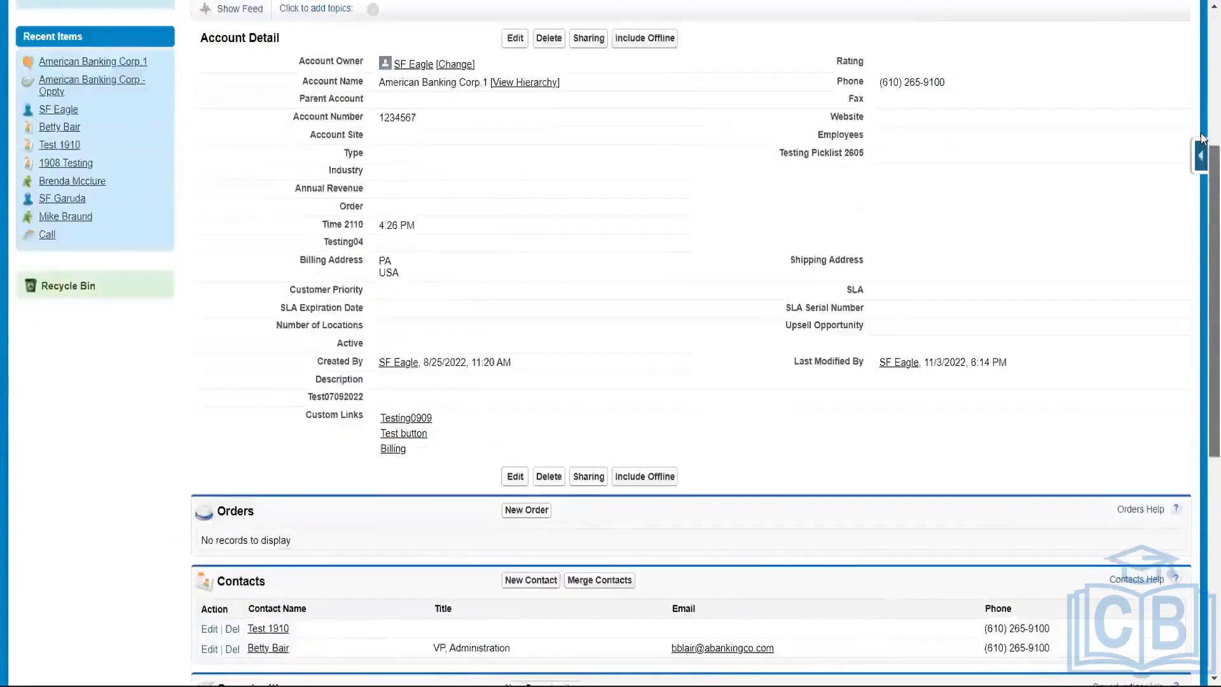
pyautogui.scroll(-1, 1201, 213)
pyautogui.scroll(-9, 1202, 213)
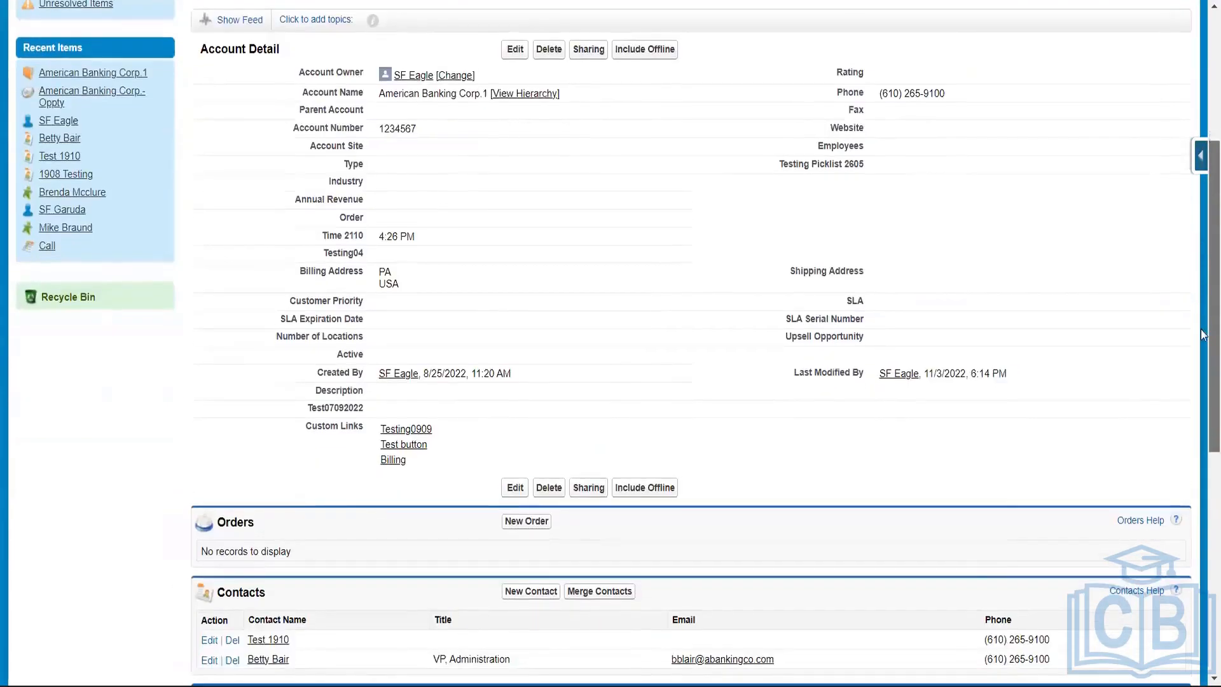
pyautogui.scroll(-1, 1201, 457)
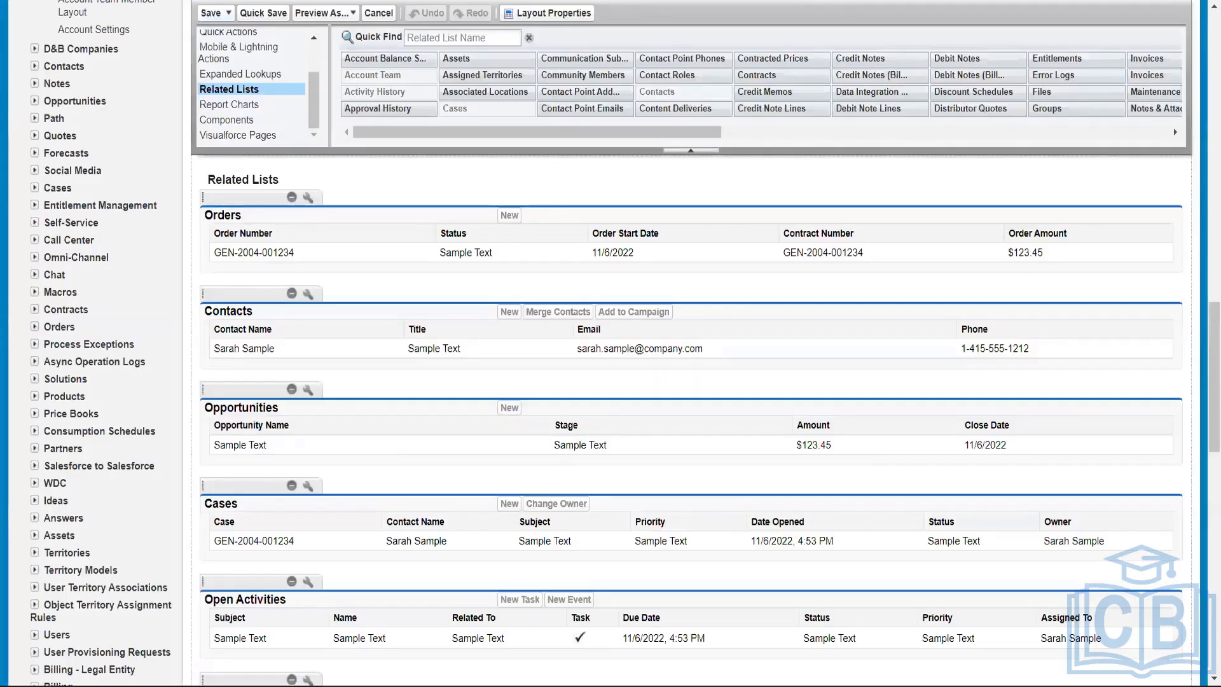
# - Review the layout's Related Lists section and browse the Report Charts, Components, and Visualforce Pages elements, ending on Related Lists
pyautogui.moveTo(1203, 307); pyautogui.dragTo(1202, 273)
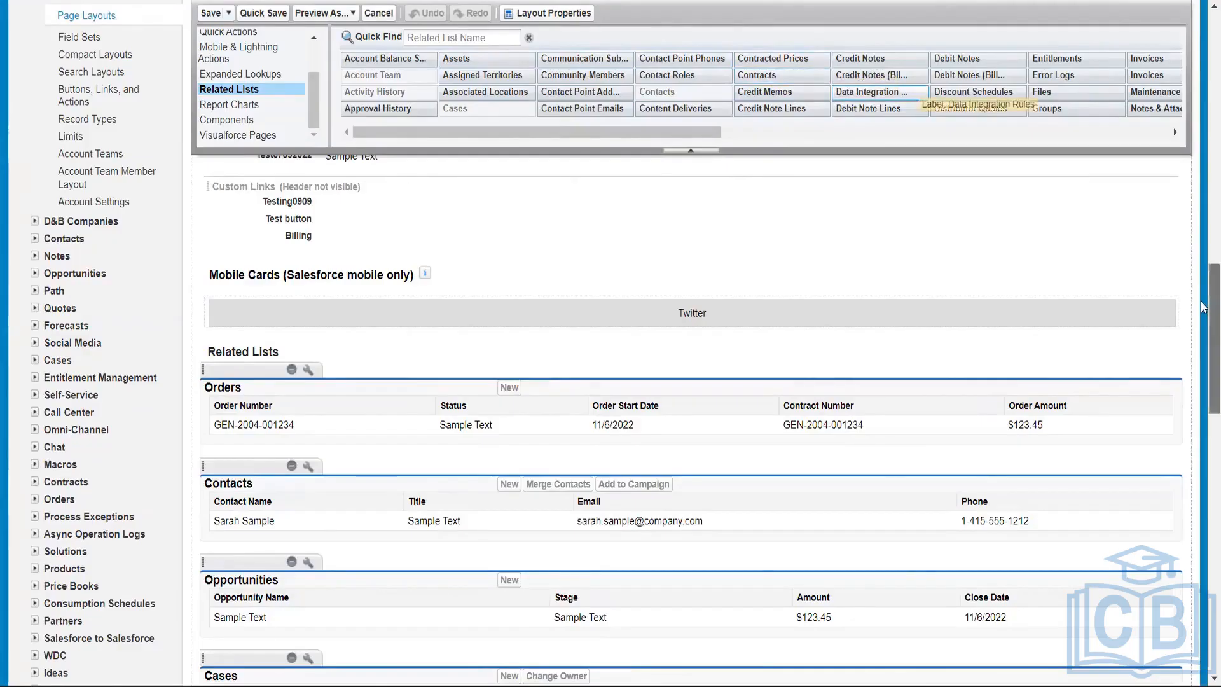
pyautogui.moveTo(1203, 306)
pyautogui.mouseDown()
pyautogui.moveTo(1204, 290)
pyautogui.moveTo(1203, 325)
pyautogui.mouseUp()
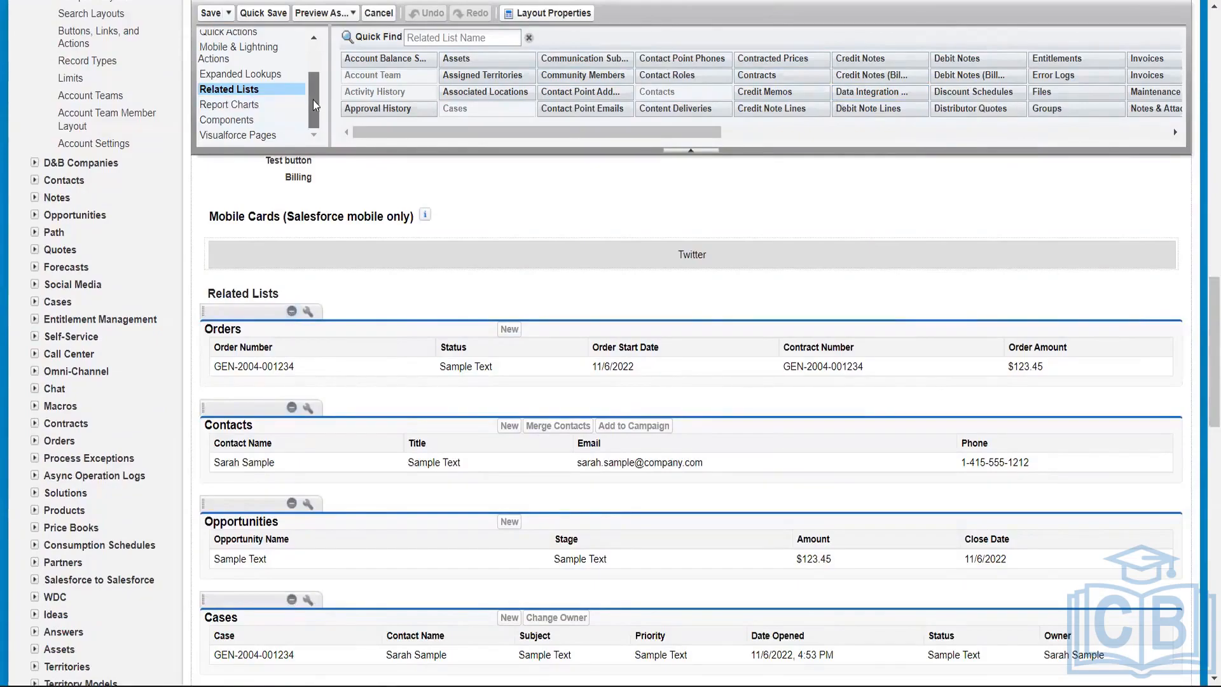
pyautogui.click(241, 106)
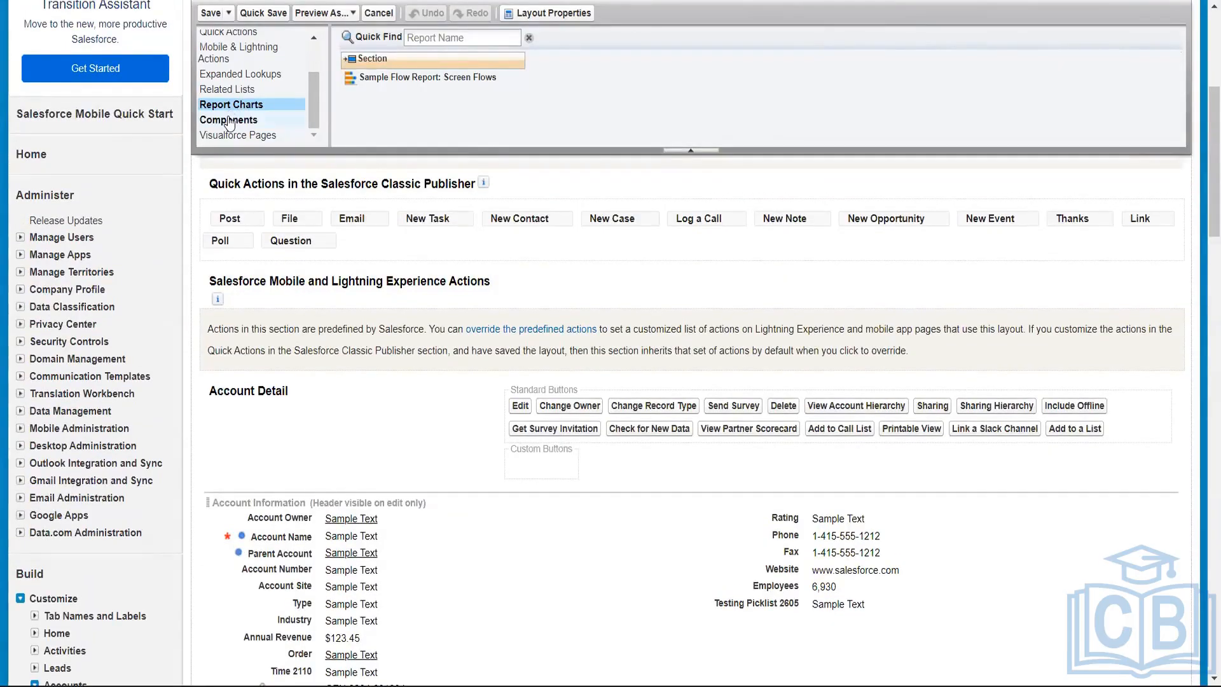
pyautogui.click(228, 121)
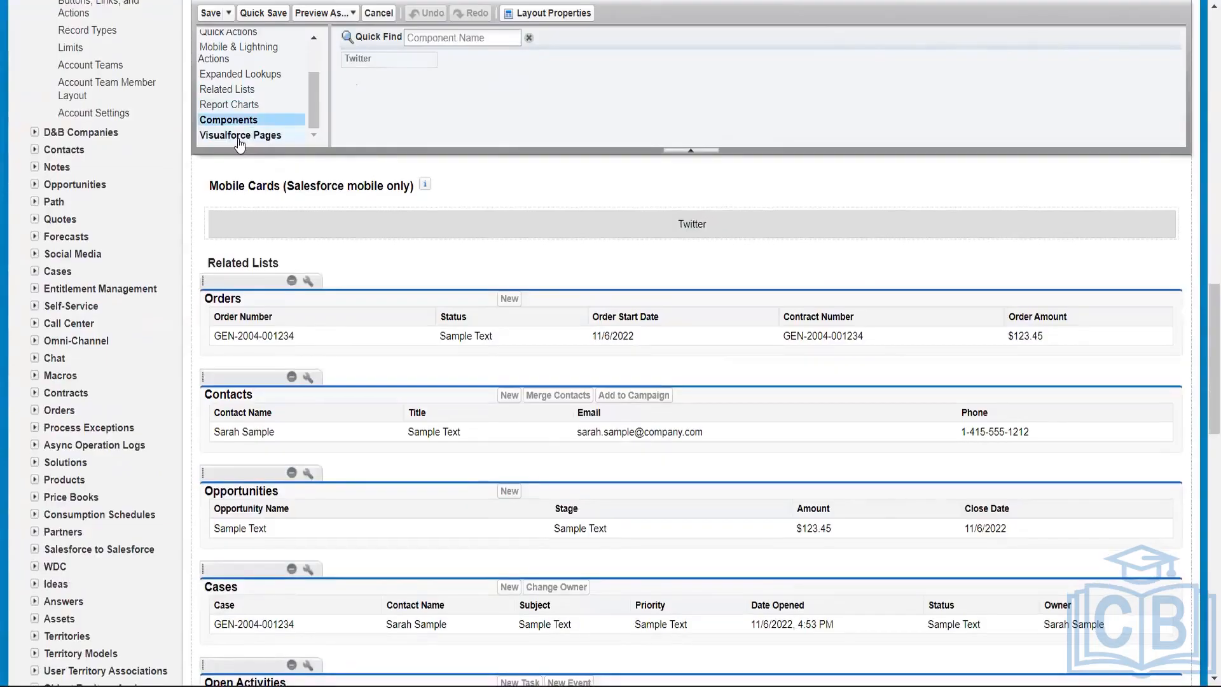
pyautogui.click(238, 137)
pyautogui.scroll(15, 329, 105)
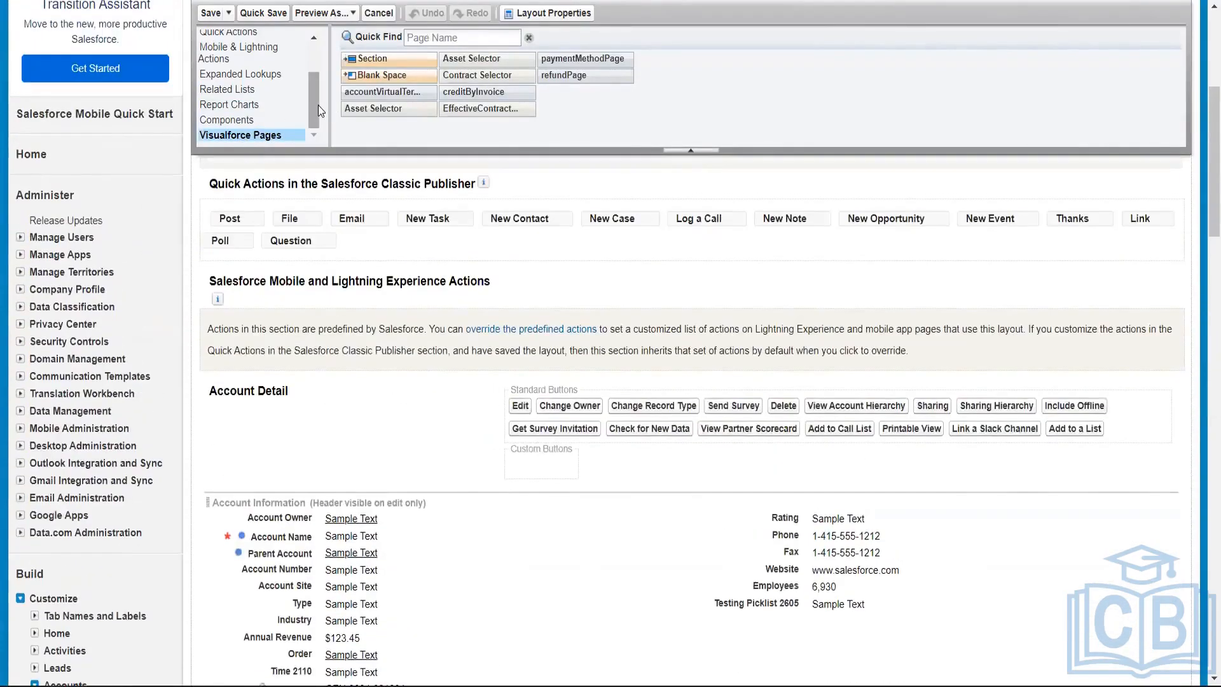
pyautogui.click(238, 95)
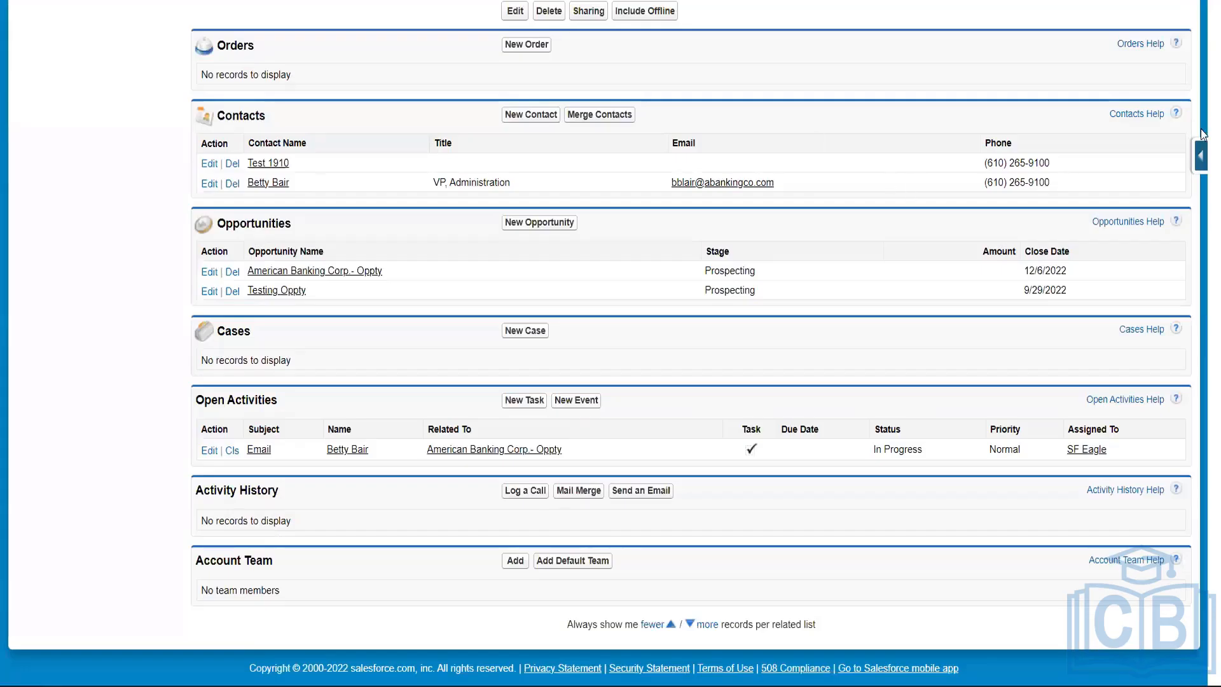
# - Recheck the detail section and custom links of the American Banking Corp.1 account record
pyautogui.scroll(10, 1202, 134)
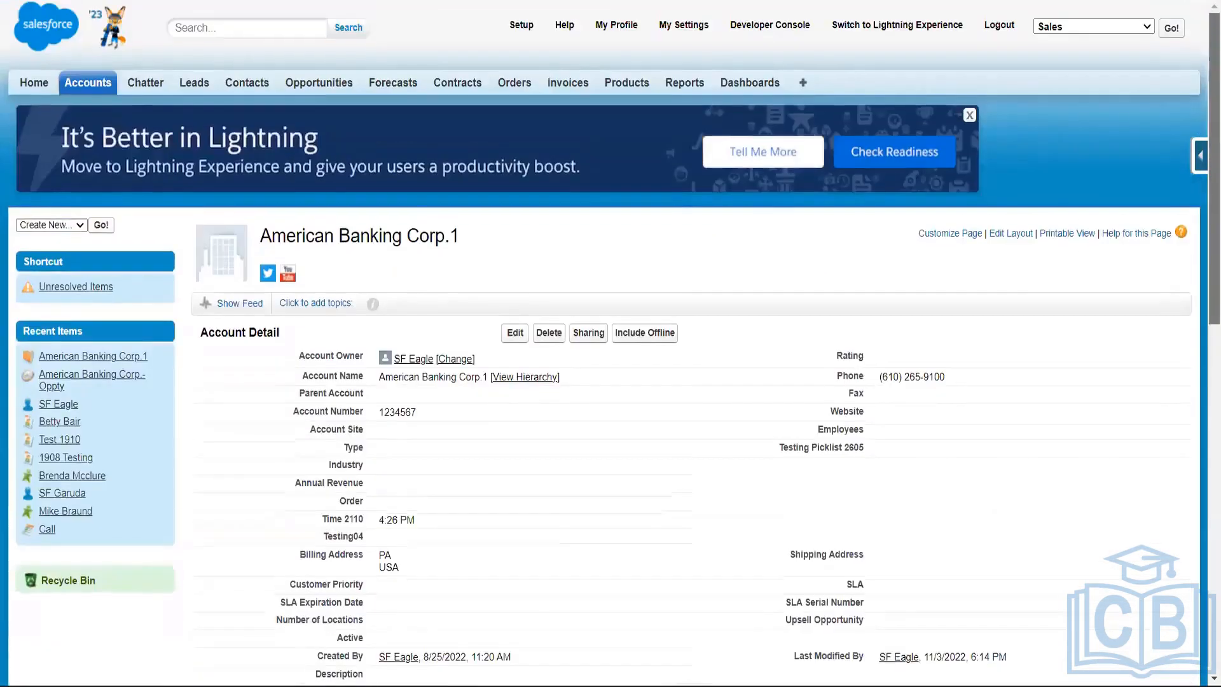
pyautogui.scroll(-4, 1202, 159)
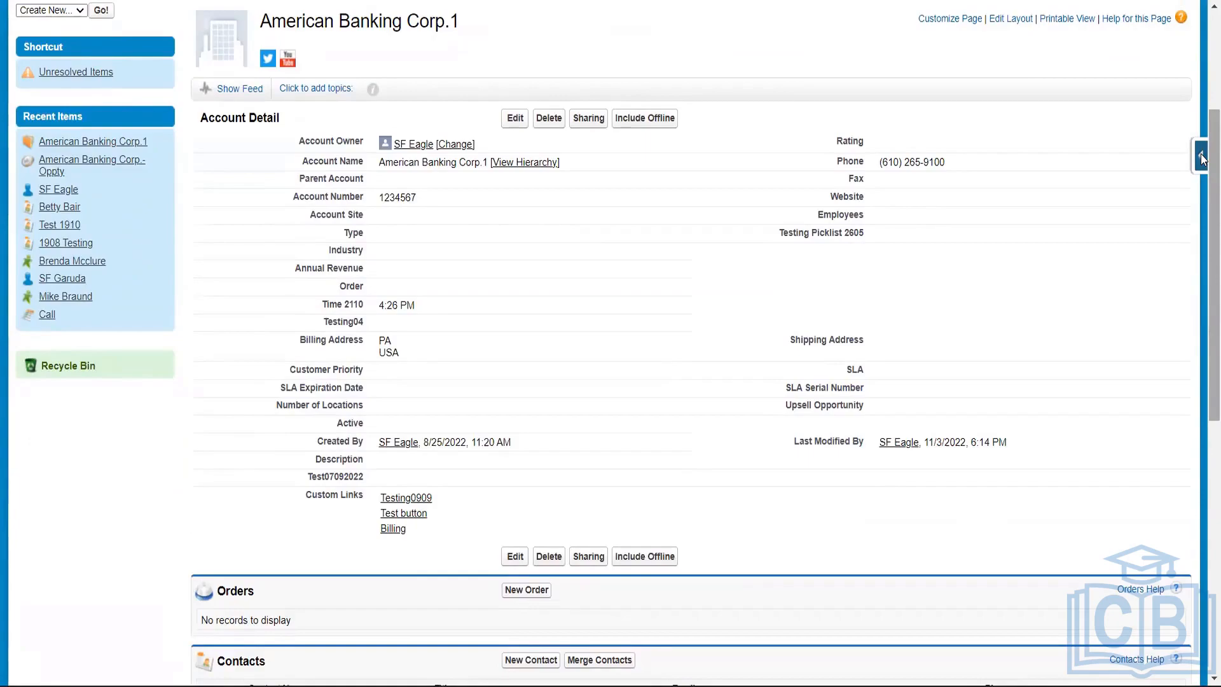
pyautogui.scroll(-1, 1202, 159)
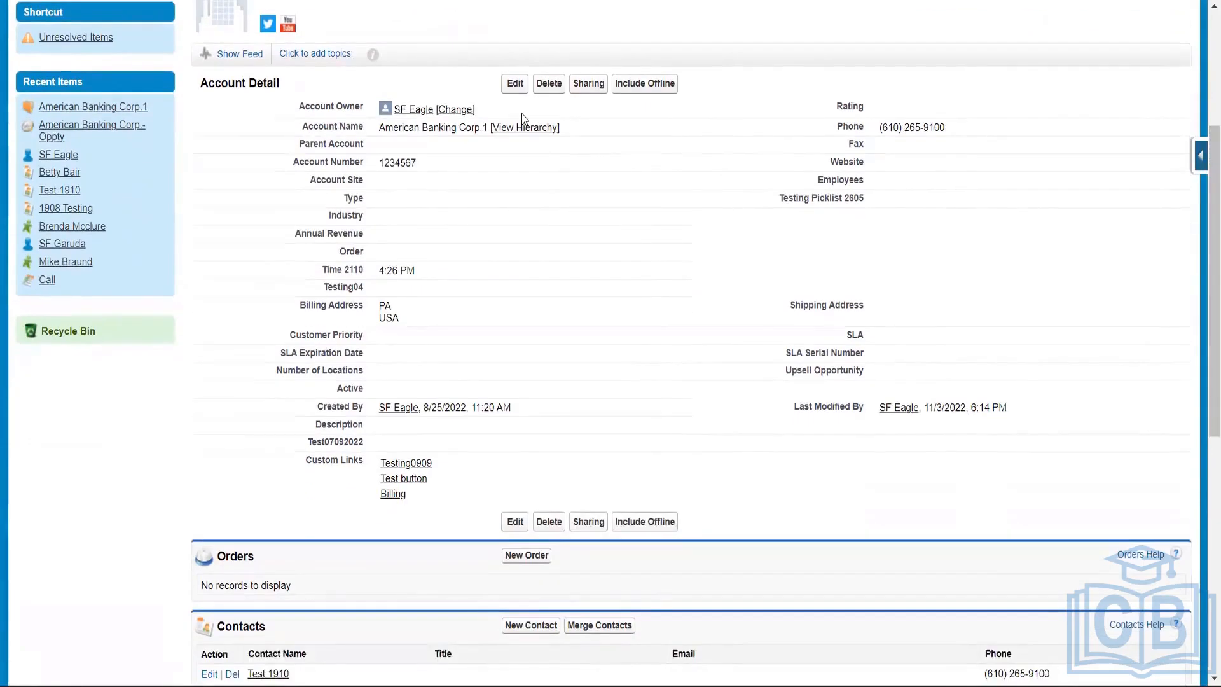
# - Examine the Account Detail section and compare the order of the related lists on the American Banking Corp.1 record
pyautogui.moveTo(203, 86); pyautogui.dragTo(286, 84)
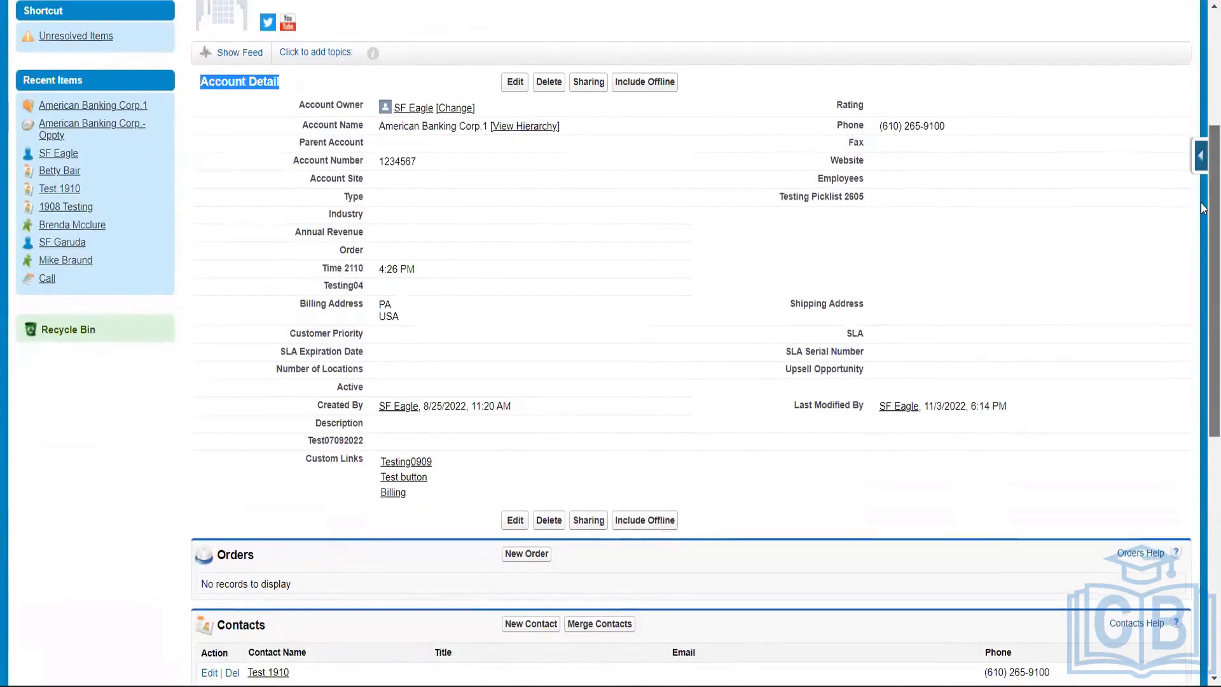
pyautogui.scroll(-4, 1203, 387)
pyautogui.scroll(-5, 1203, 387)
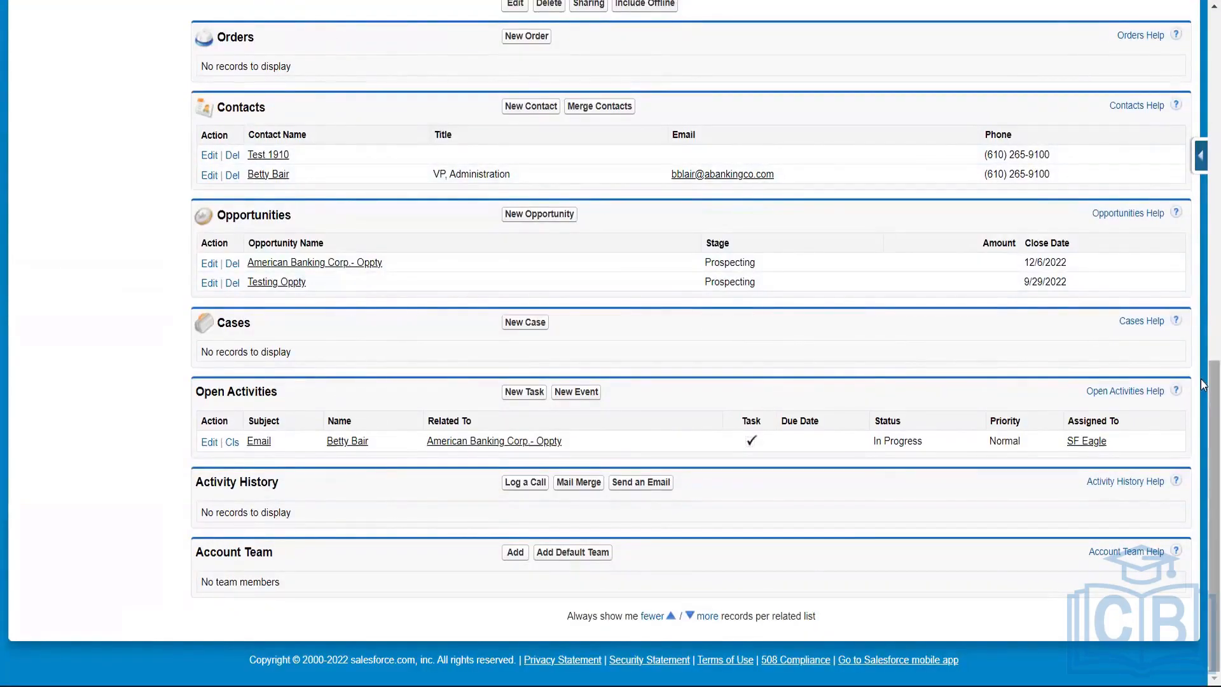
pyautogui.scroll(8, 1203, 404)
pyautogui.scroll(-4, 1203, 411)
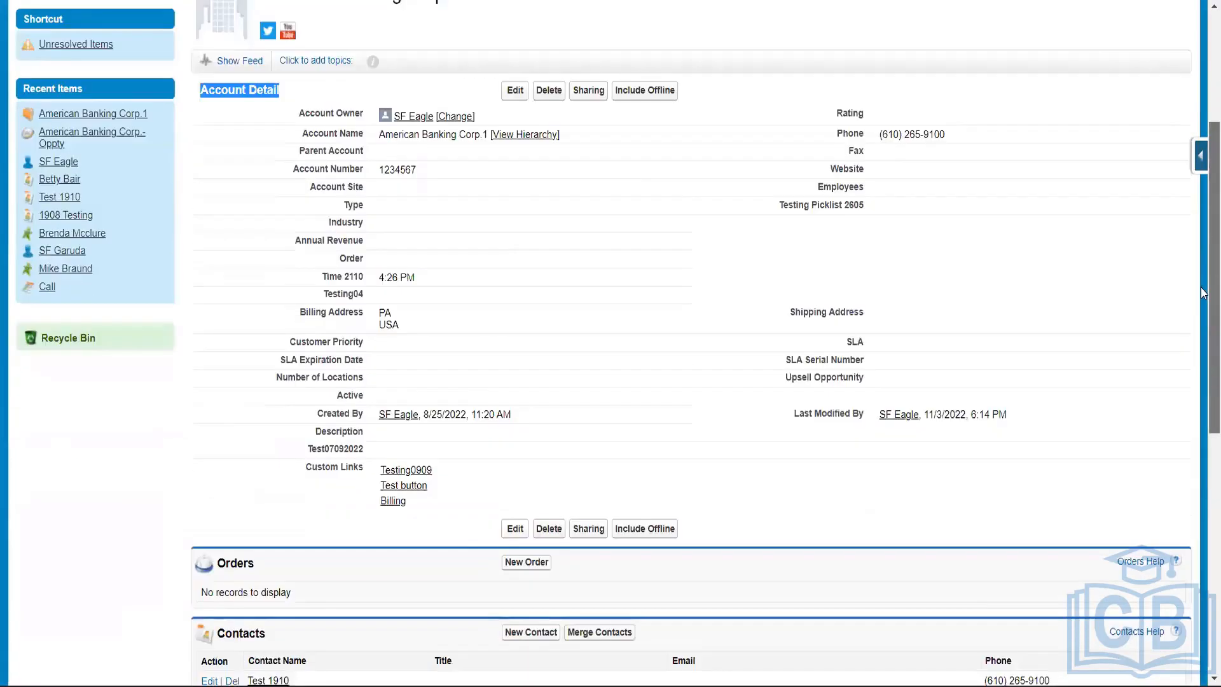
pyautogui.scroll(-4, 1203, 418)
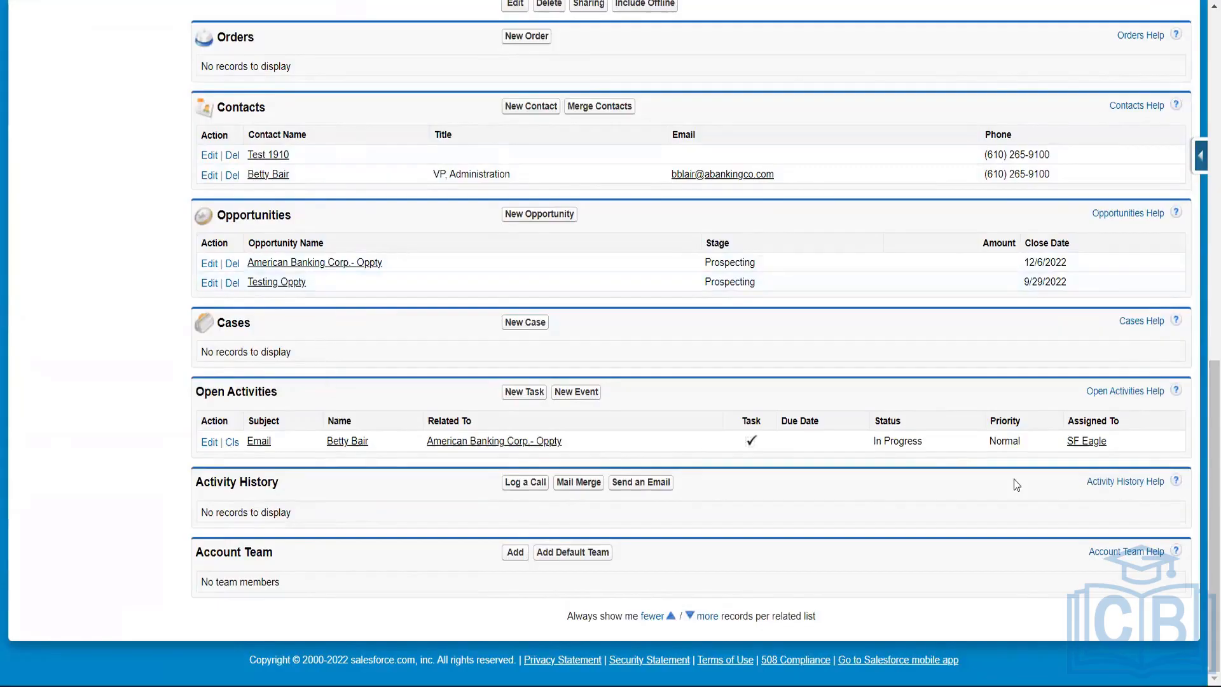
pyautogui.scroll(6, 1203, 235)
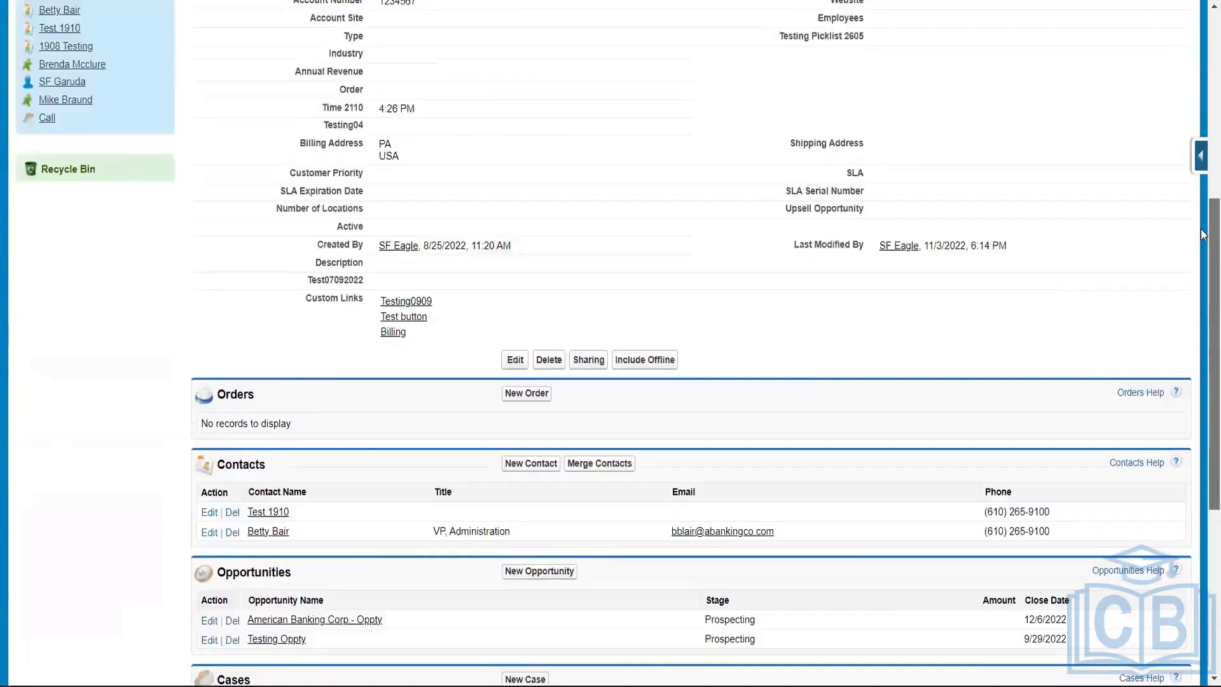
pyautogui.scroll(4, 1203, 235)
pyautogui.scroll(-3, 1204, 341)
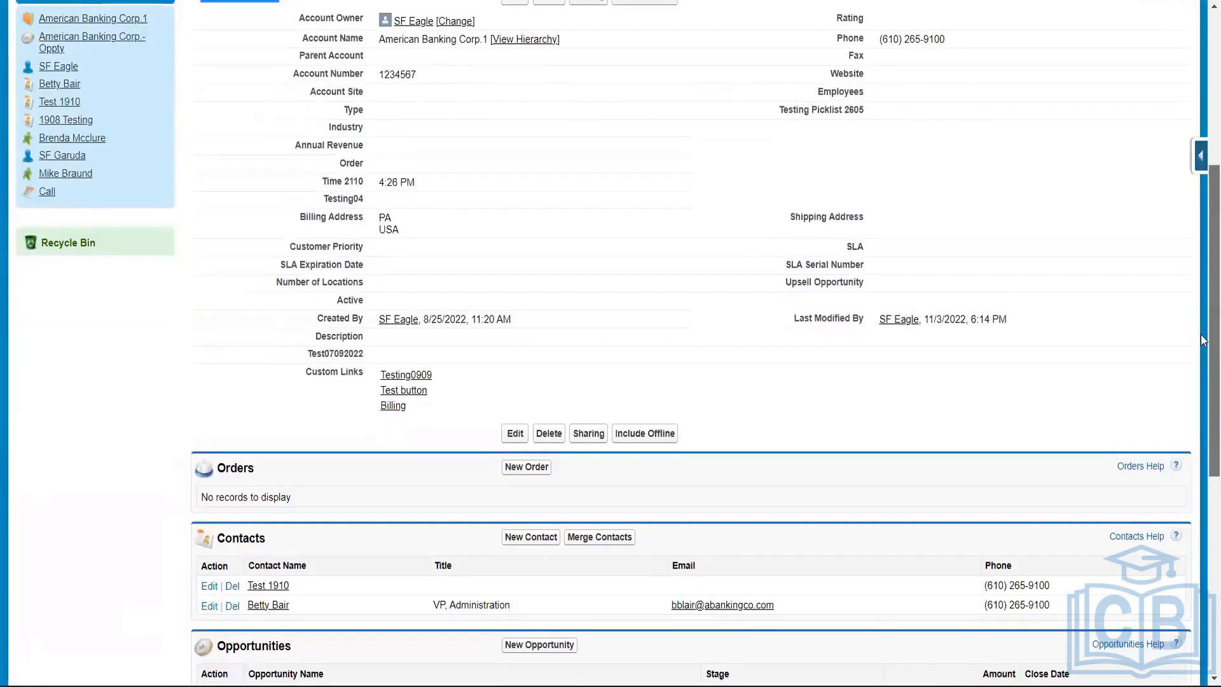
pyautogui.scroll(4, 1203, 340)
pyautogui.scroll(-5, 1204, 377)
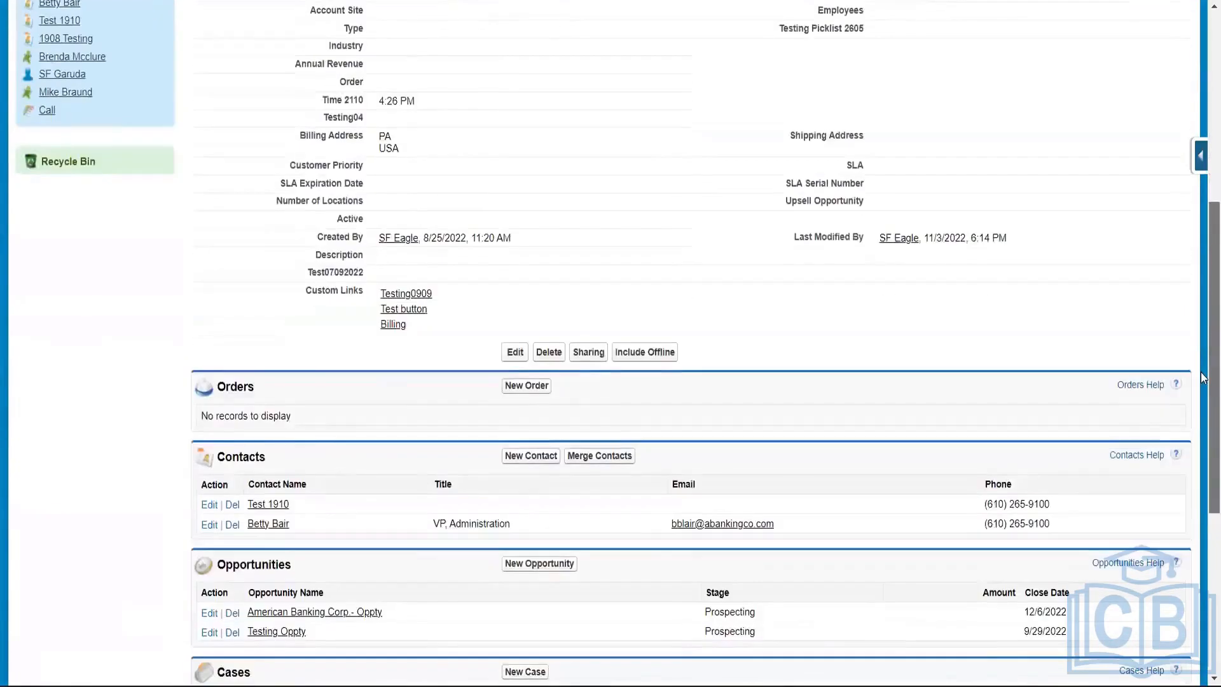
pyautogui.moveTo(1203, 377); pyautogui.dragTo(1203, 187)
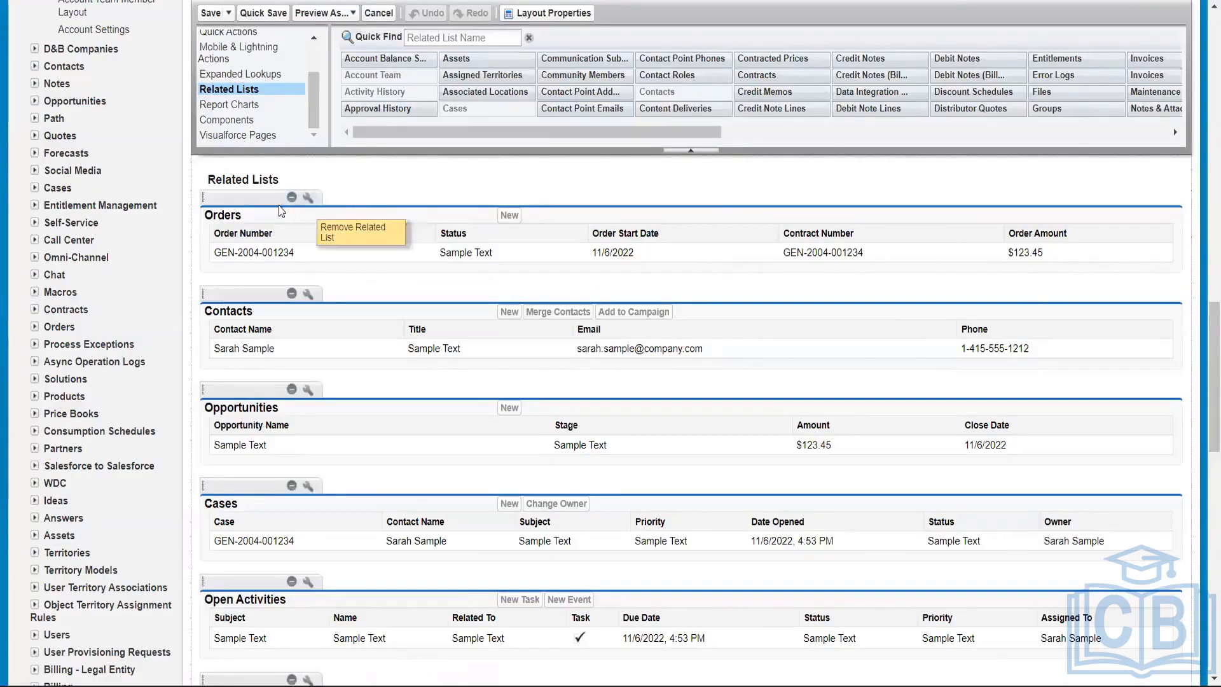
# - Move the Orders related list between Opportunities and Cases in the Account layout, then save it, overwriting users' related list customizations
pyautogui.moveTo(258, 197); pyautogui.dragTo(263, 473)
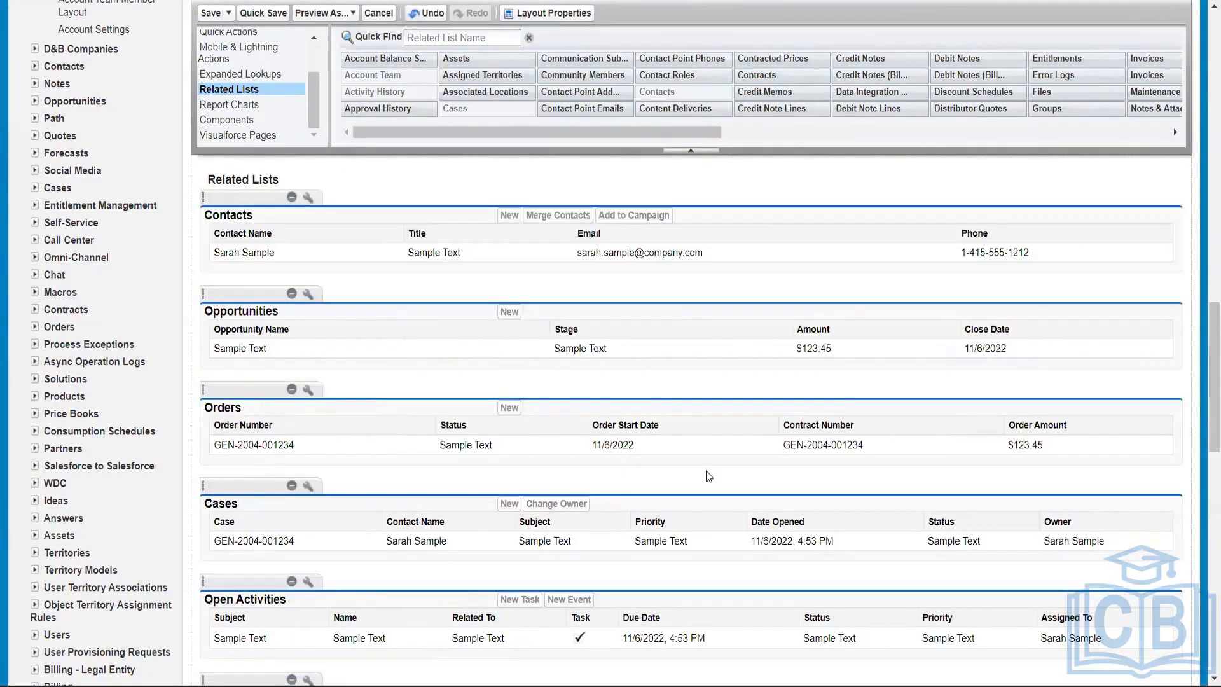
pyautogui.moveTo(1213, 316); pyautogui.dragTo(1208, 26)
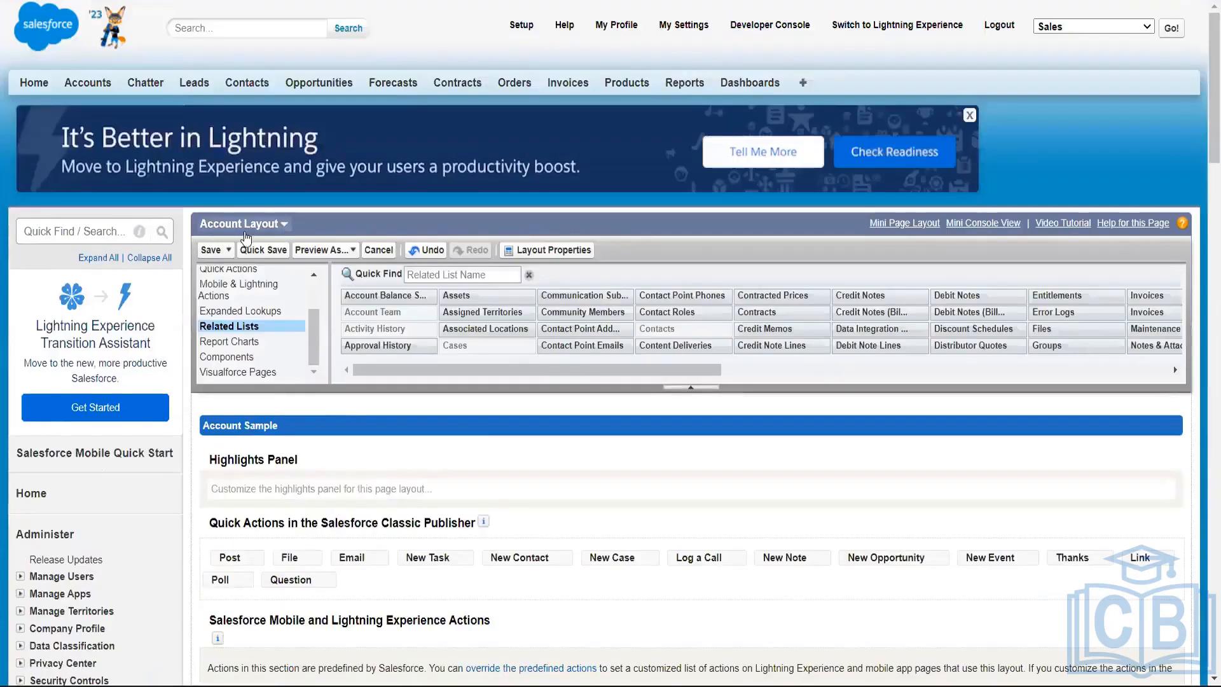
pyautogui.click(261, 249)
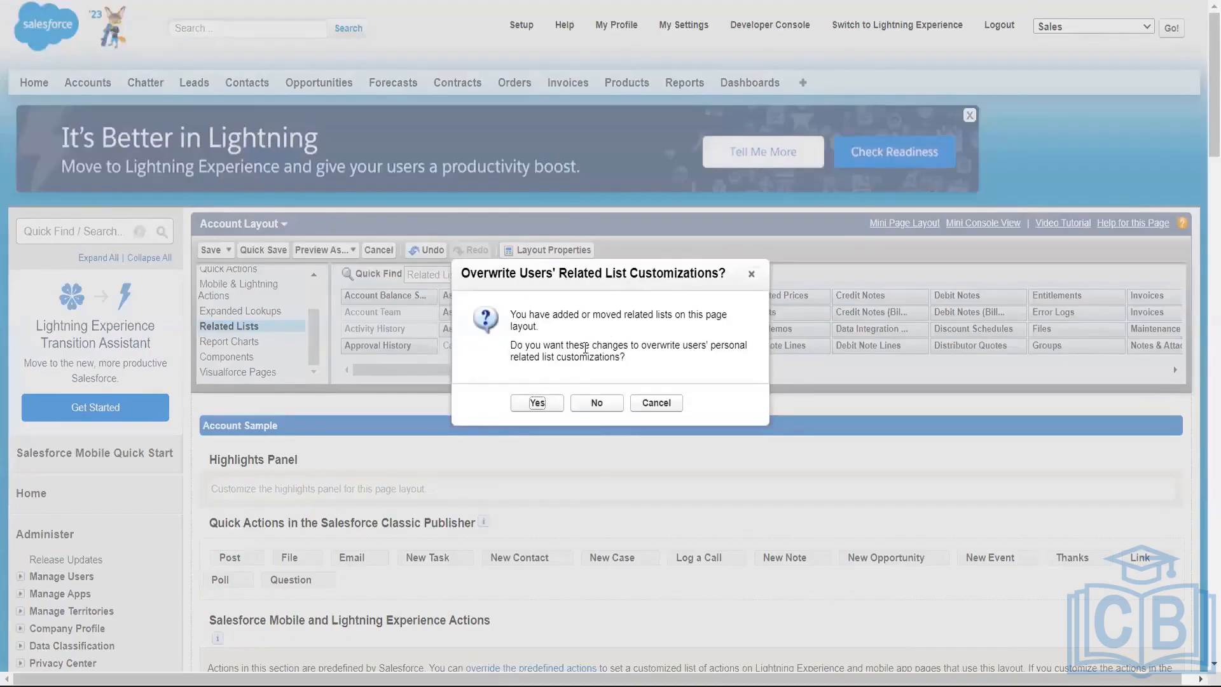
pyautogui.click(537, 410)
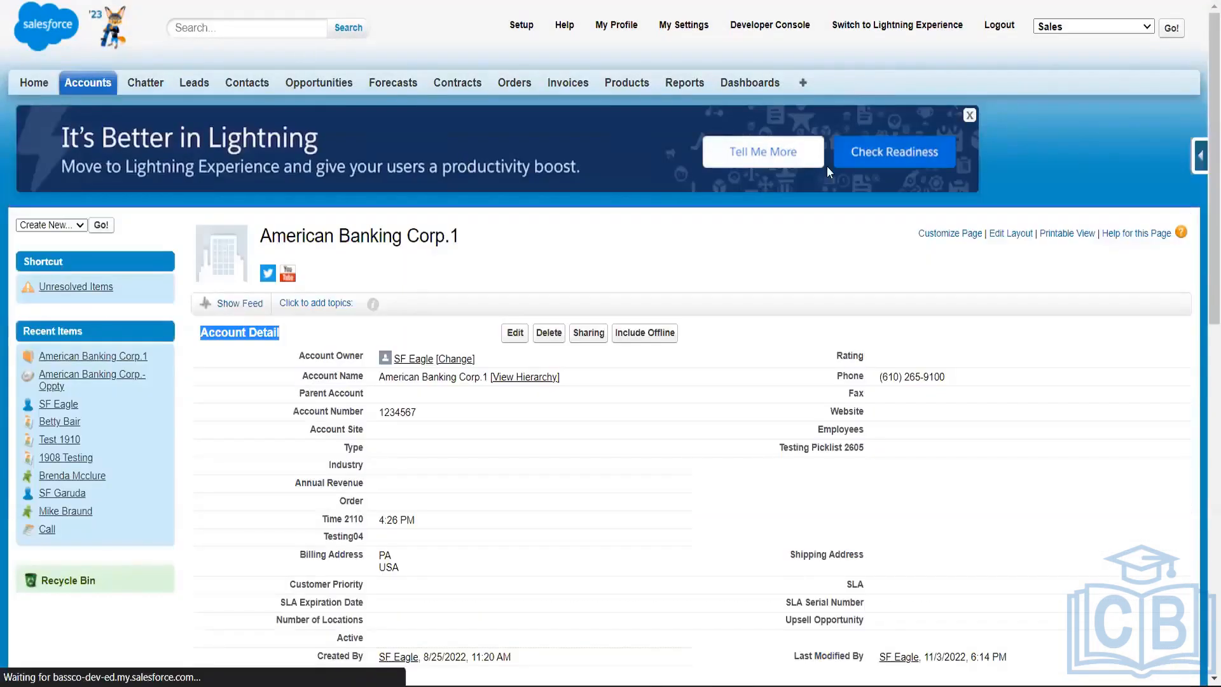
# - Check the order of the related lists on the refreshed American Banking Corp.1 account record
pyautogui.moveTo(1211, 96); pyautogui.dragTo(1204, 355)
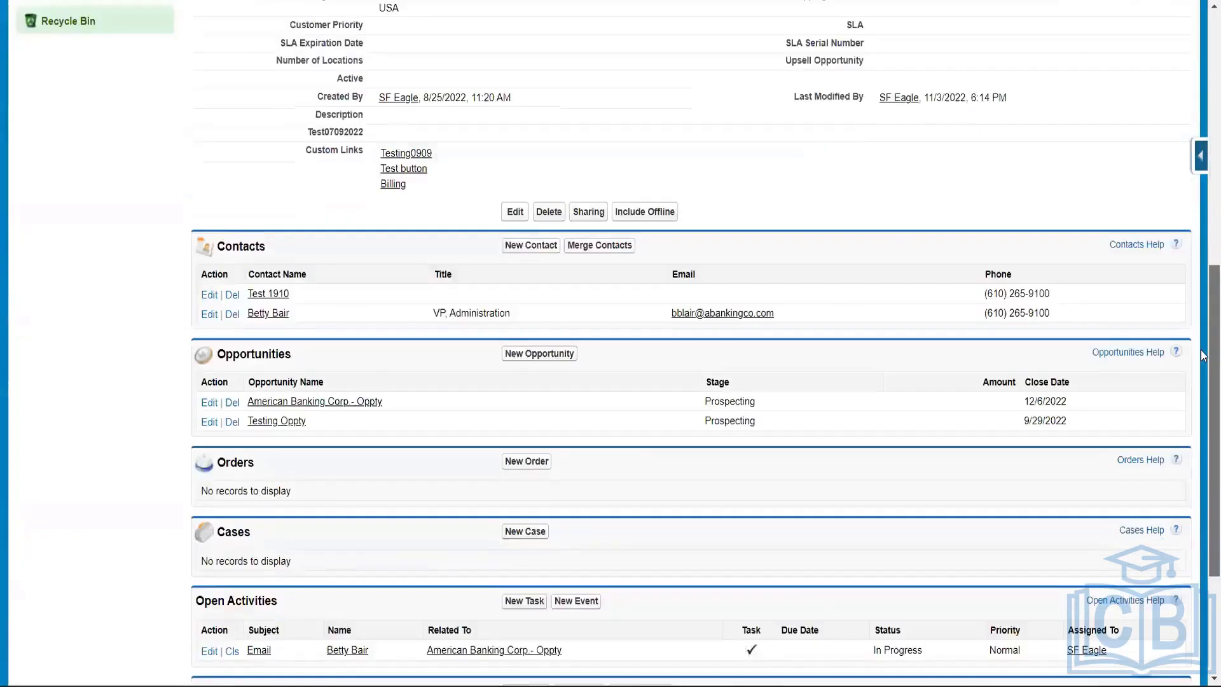
pyautogui.scroll(-3, 659, 318)
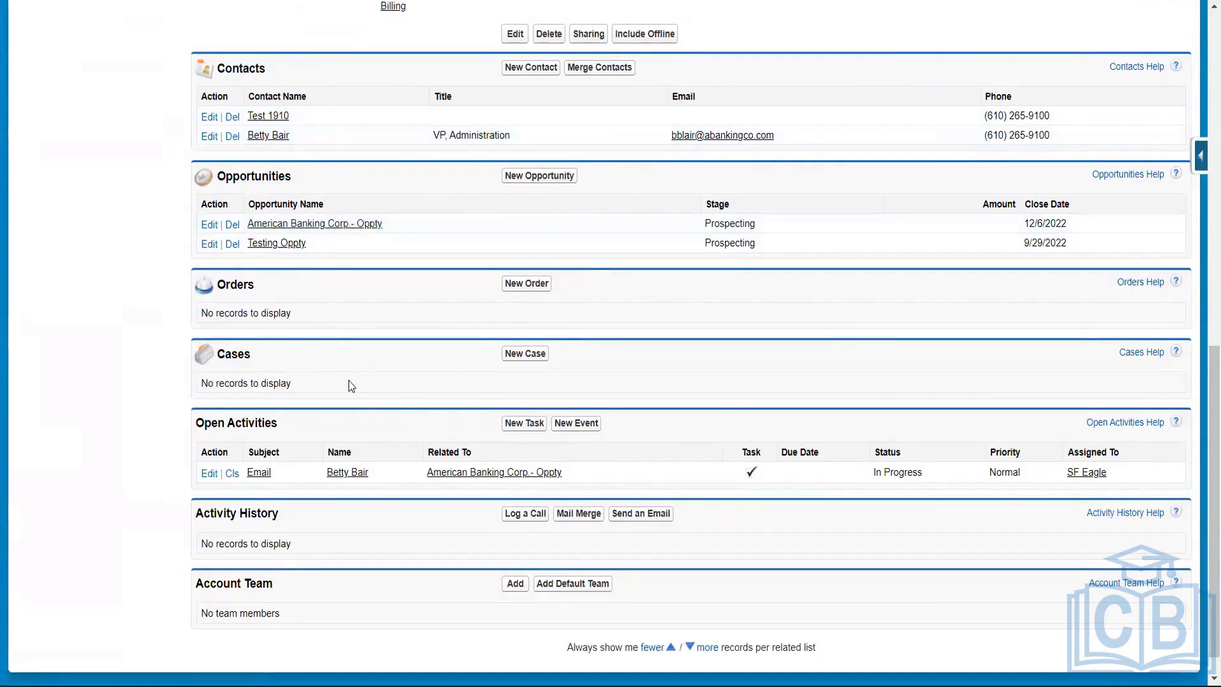
pyautogui.moveTo(1211, 432); pyautogui.dragTo(1212, 99)
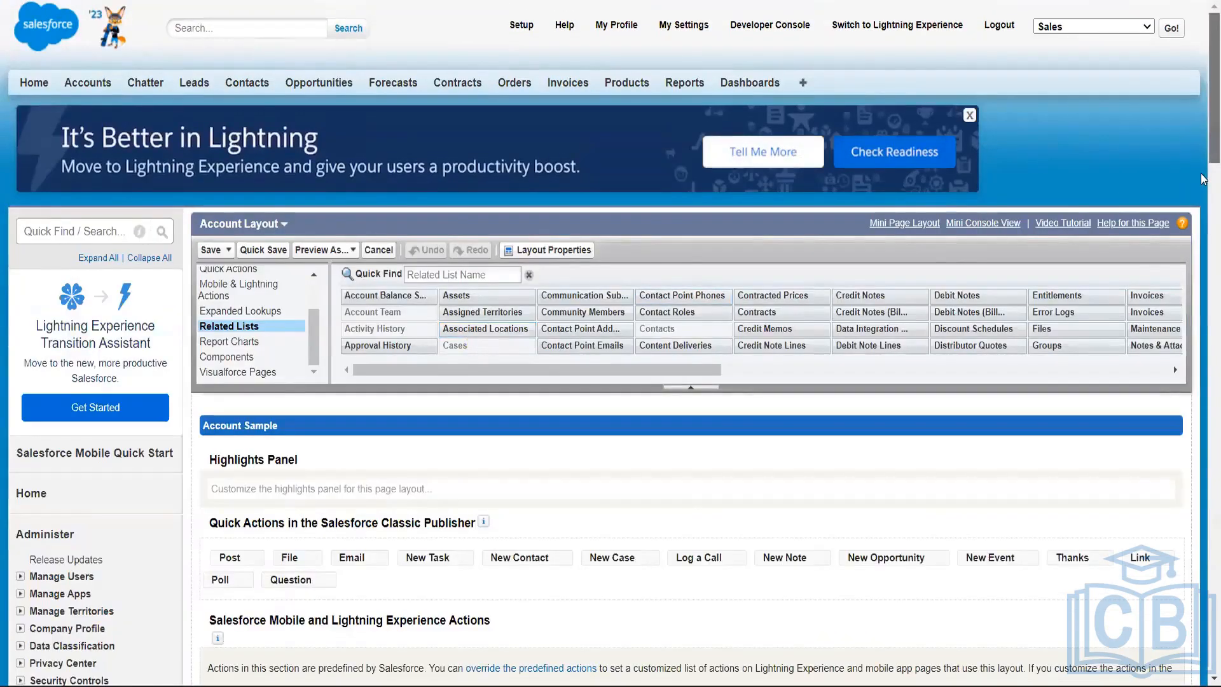
# - Browse the Account layout's Report Charts, Components, and Visualforce Pages elements alongside the layout sections
pyautogui.scroll(-3, 239, 110)
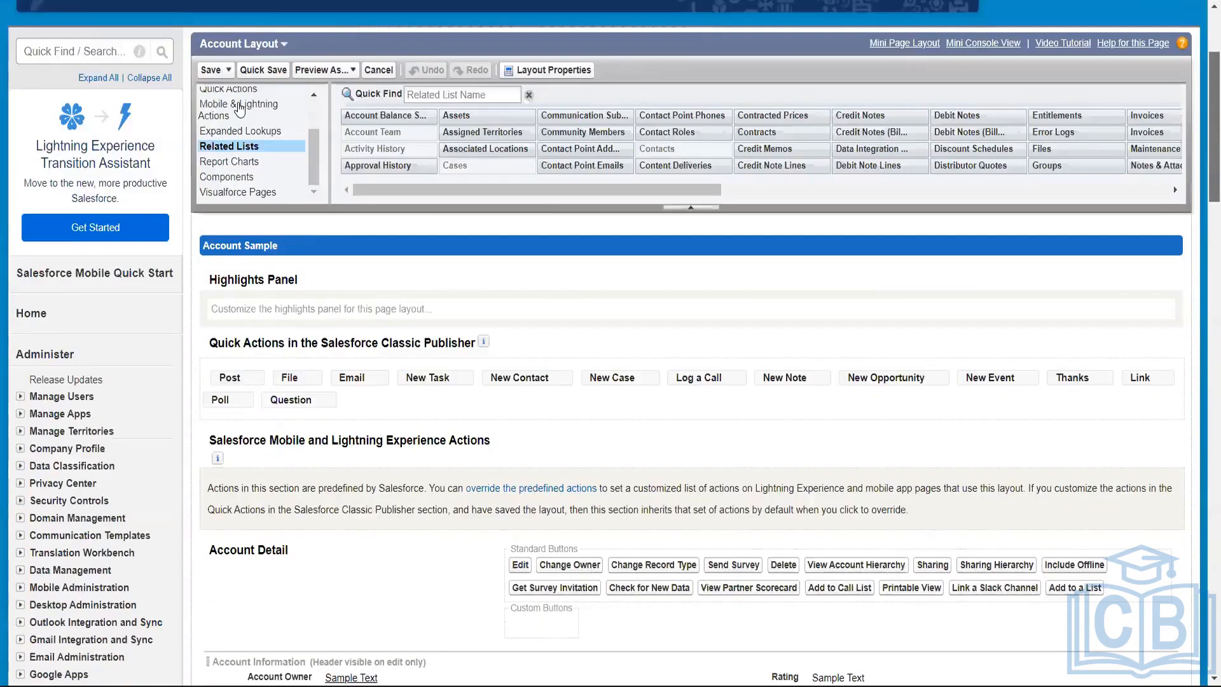
pyautogui.scroll(-2, 239, 109)
pyautogui.click(239, 109)
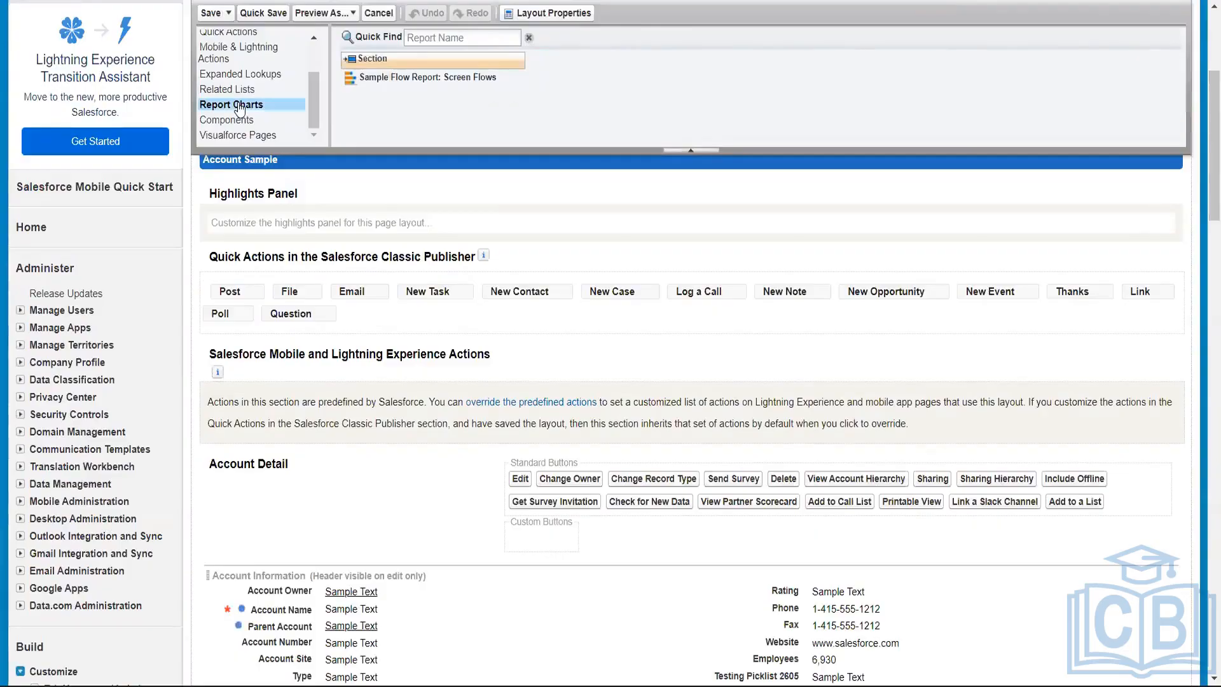
pyautogui.click(244, 122)
pyautogui.scroll(-10, 244, 126)
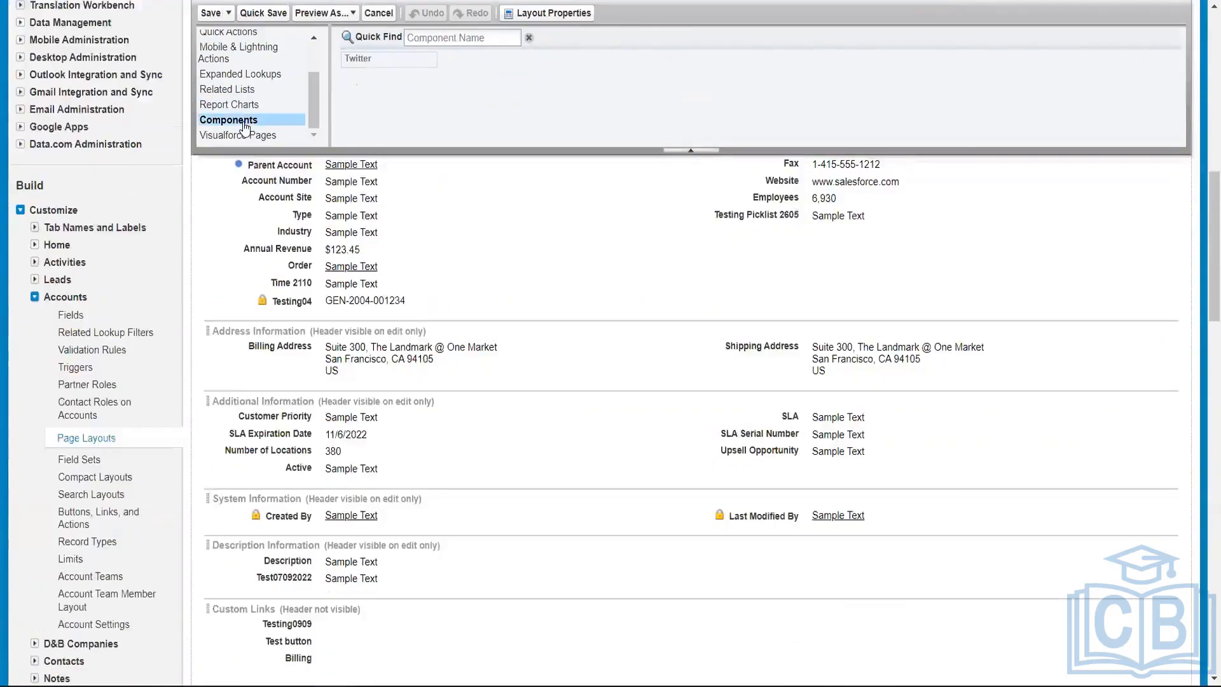
pyautogui.scroll(-1, 245, 127)
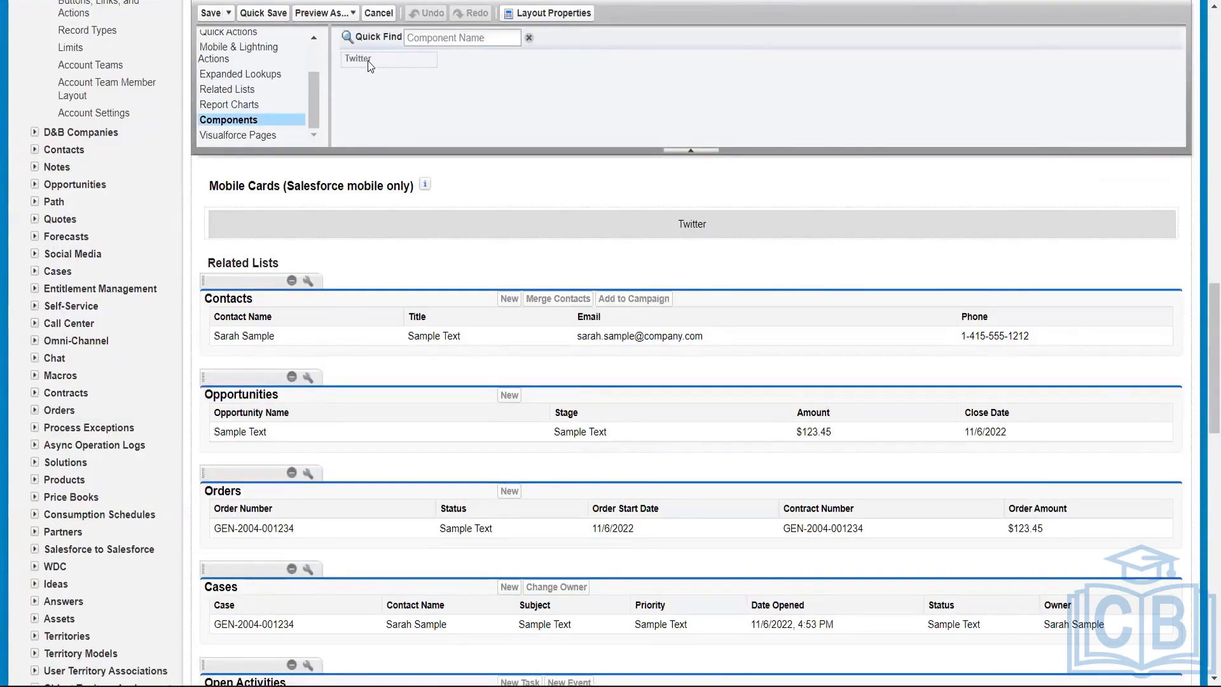
pyautogui.click(268, 134)
pyautogui.scroll(10, 260, 139)
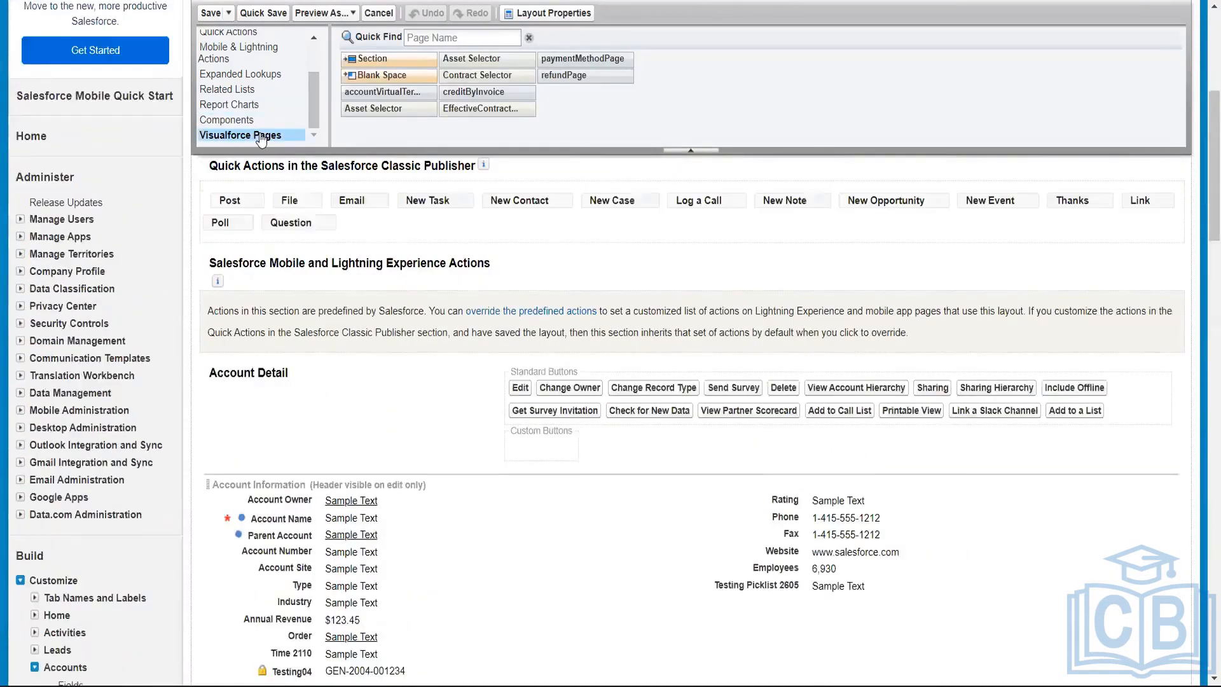
pyautogui.scroll(1, 260, 138)
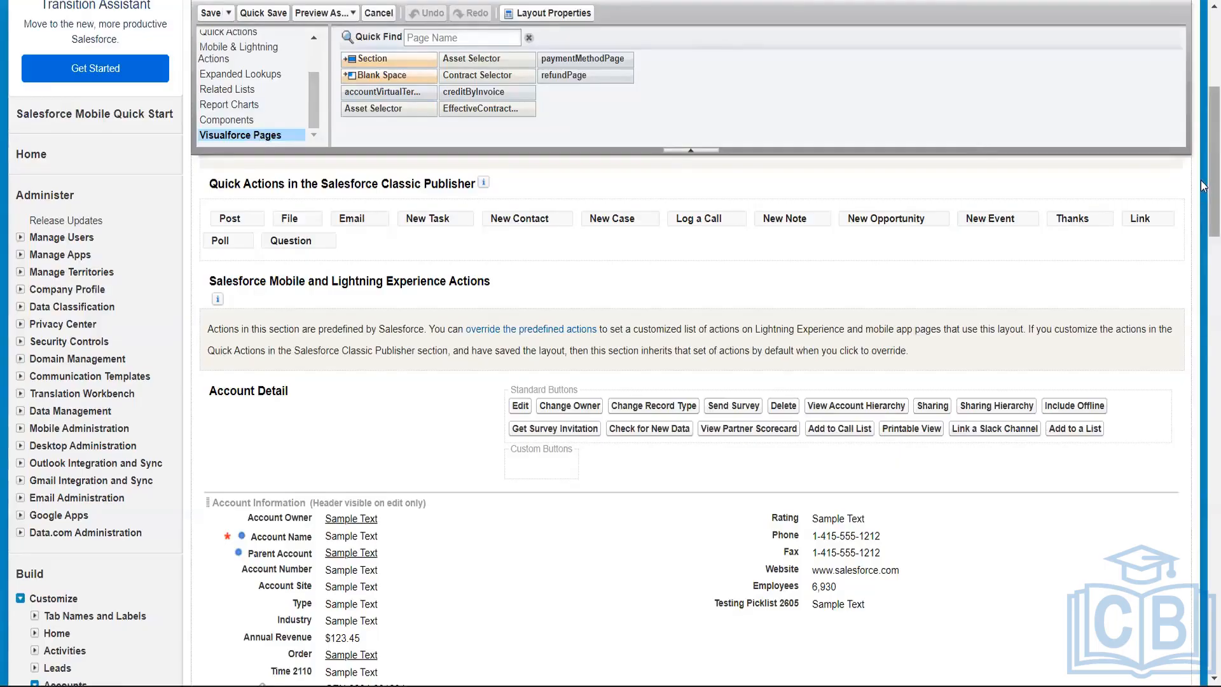
# - Add the paymentMethodPage Visualforce page to the Description Information section, beneath the Test07092022 field
pyautogui.scroll(-1, 1203, 178)
pyautogui.scroll(-10, 1203, 249)
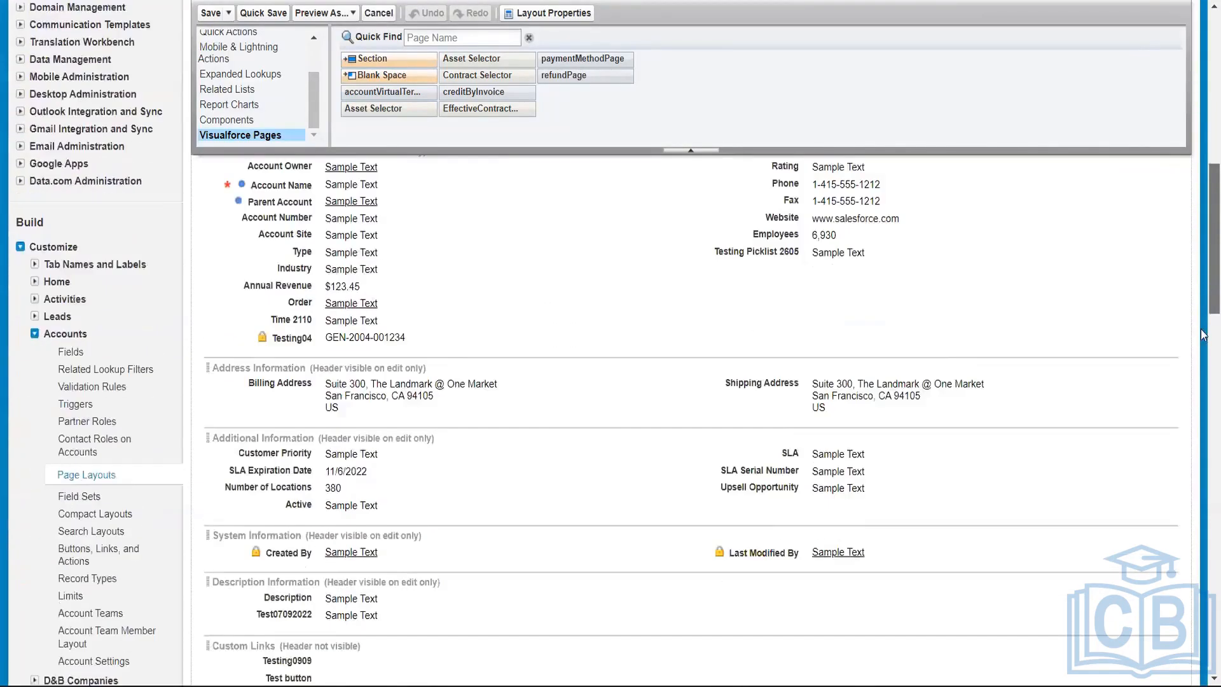
pyautogui.scroll(-7, 614, 145)
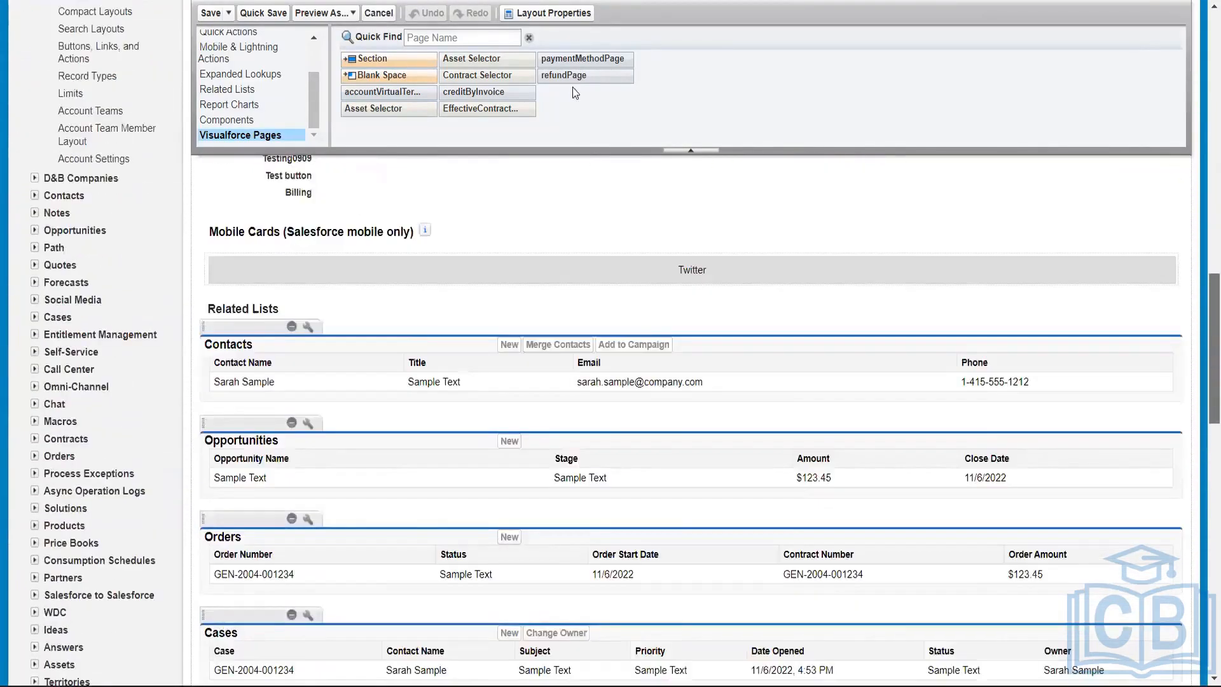
pyautogui.scroll(-4, 586, 62)
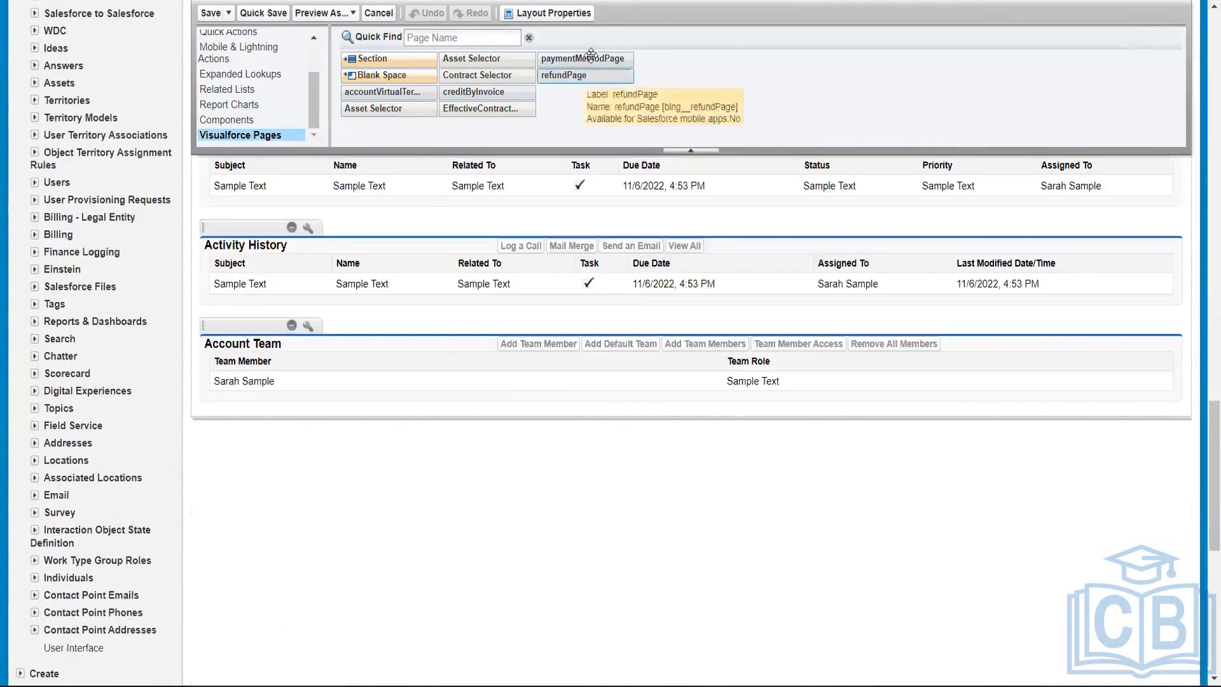
pyautogui.moveTo(586, 62); pyautogui.dragTo(564, 74)
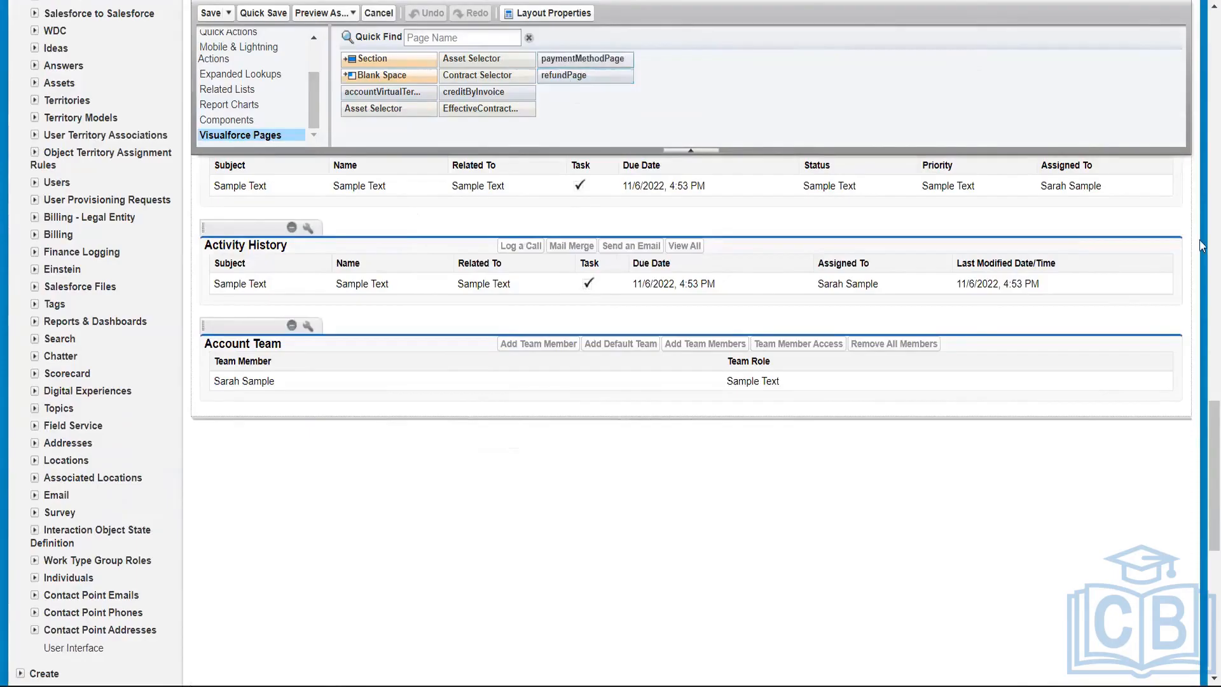
pyautogui.scroll(1, 1203, 340)
pyautogui.scroll(10, 1203, 318)
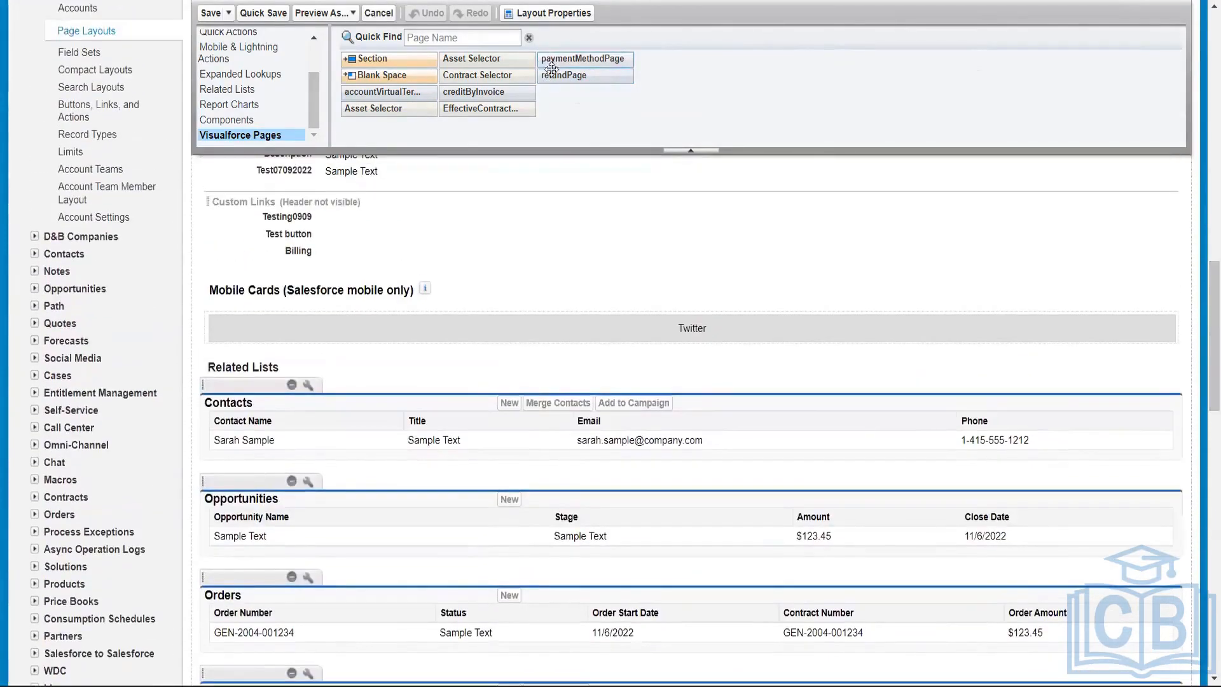
pyautogui.moveTo(550, 59); pyautogui.dragTo(510, 253)
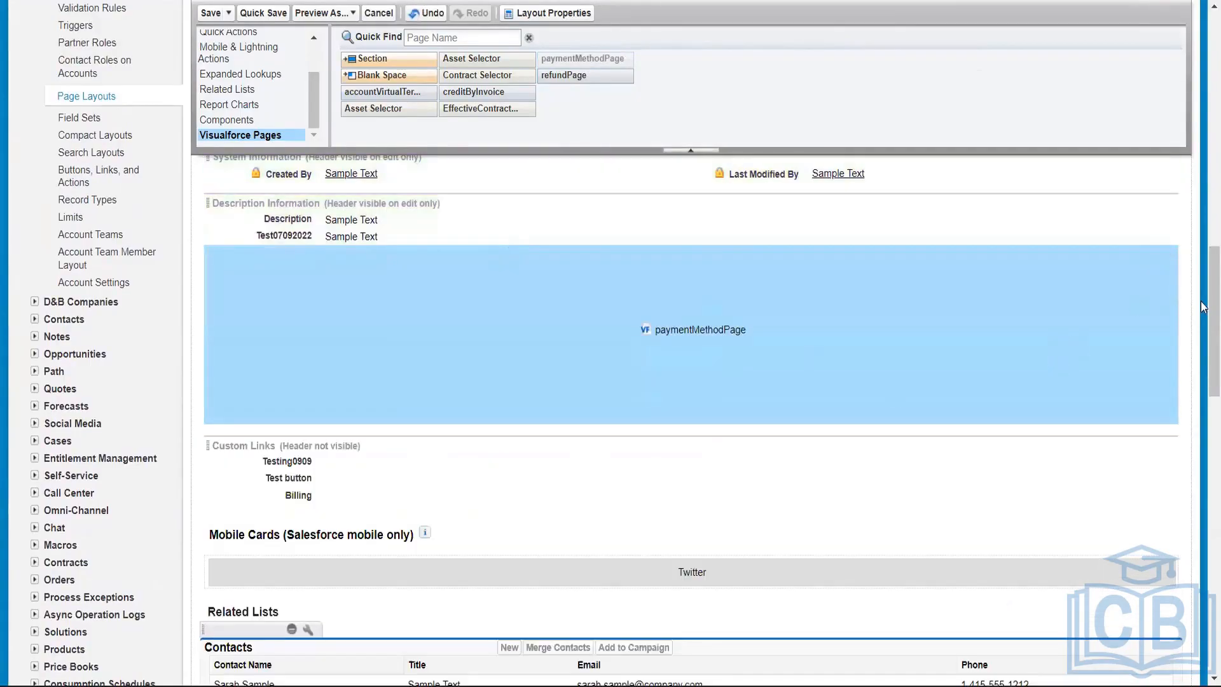
# - Look over the upper sections of the Account layout and quick save the layout
pyautogui.moveTo(1212, 304); pyautogui.dragTo(1201, 17)
pyautogui.scroll(-5, 816, 163)
pyautogui.scroll(-4, 274, 257)
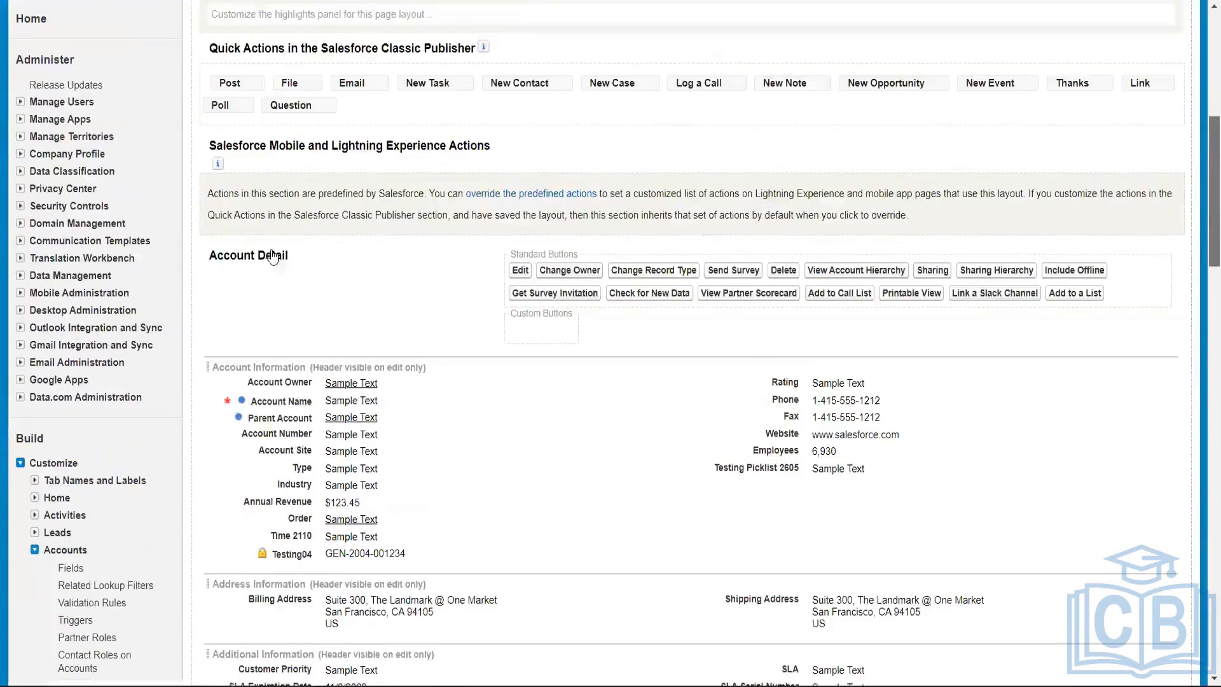
pyautogui.scroll(7, 272, 255)
pyautogui.scroll(2, 272, 255)
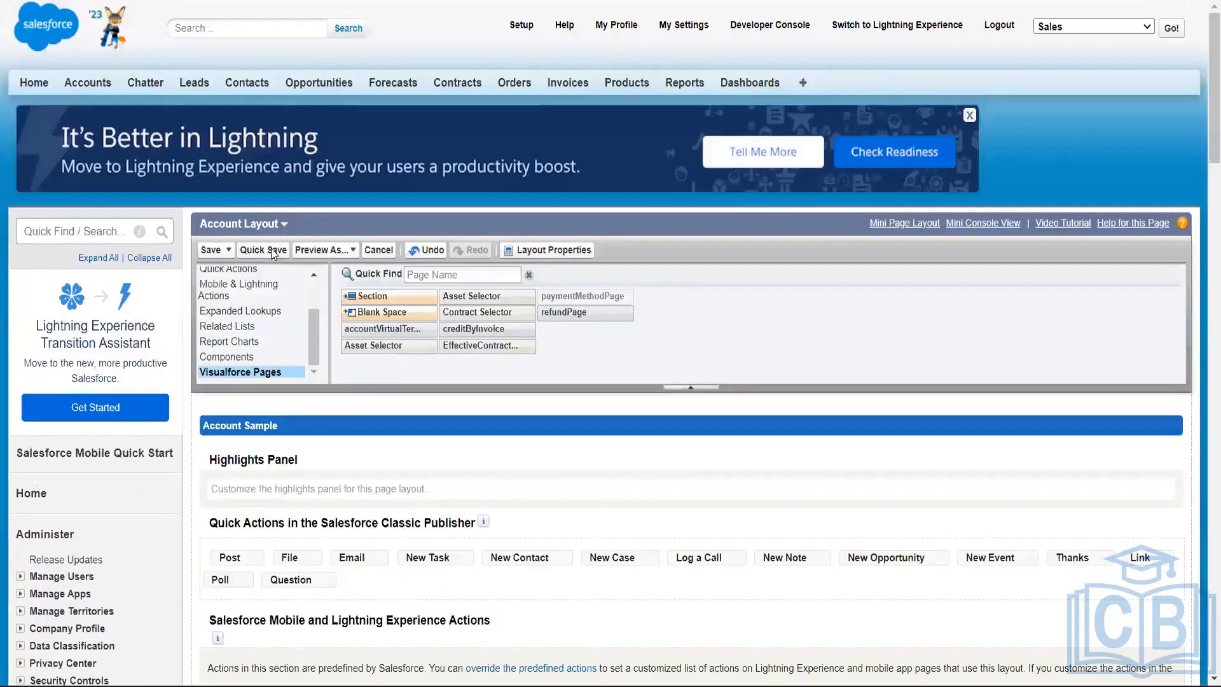
pyautogui.click(273, 251)
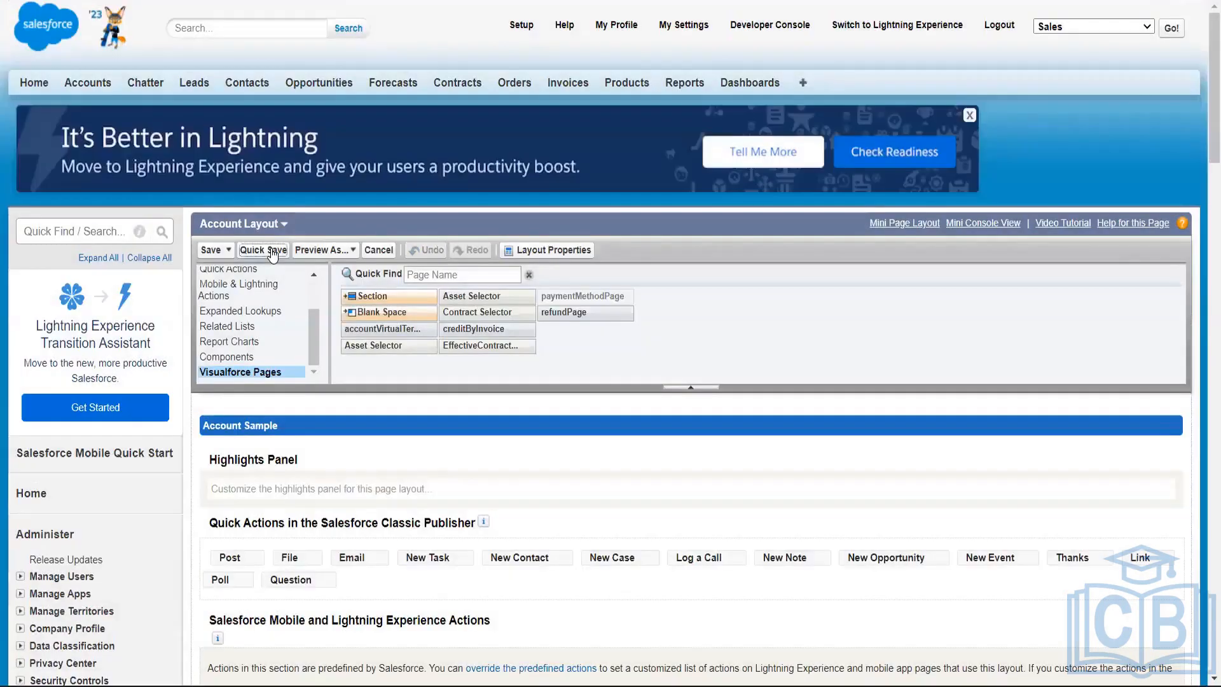
# - Review the American Banking Corp.1 record's detail section and its Billing, Test button, and Testing0909 custom links after the layout change
pyautogui.click(83, 1)
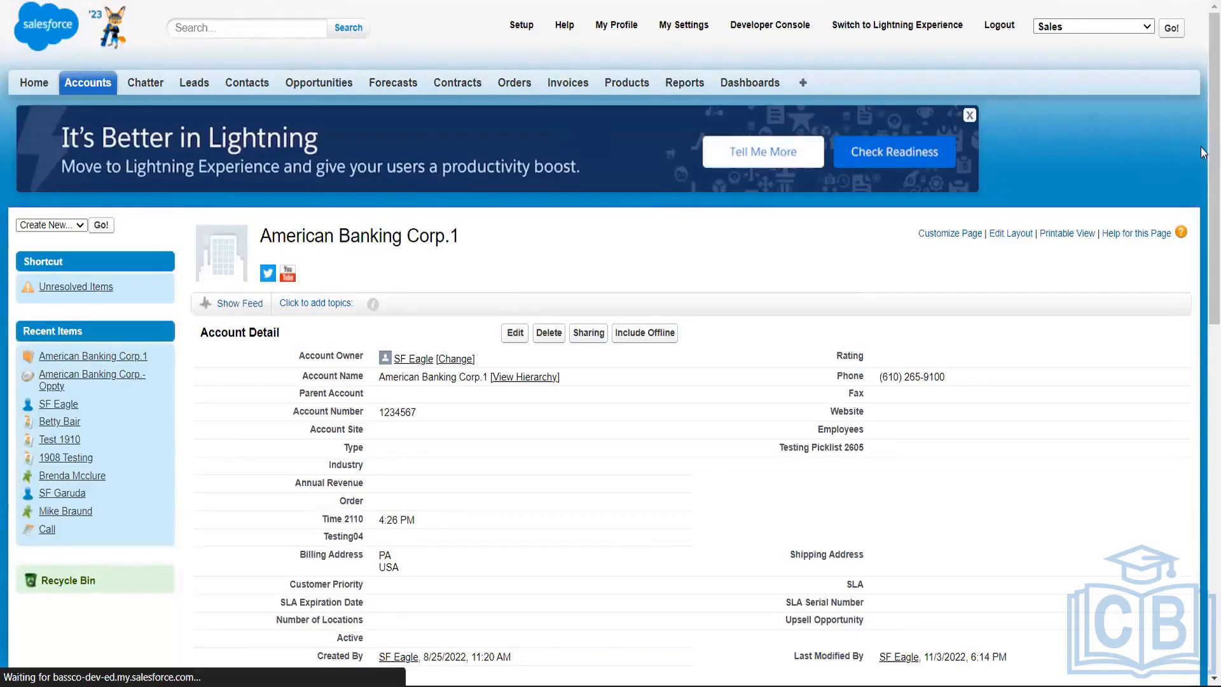
pyautogui.moveTo(1214, 222); pyautogui.dragTo(1203, 296)
pyautogui.scroll(-9, 1203, 296)
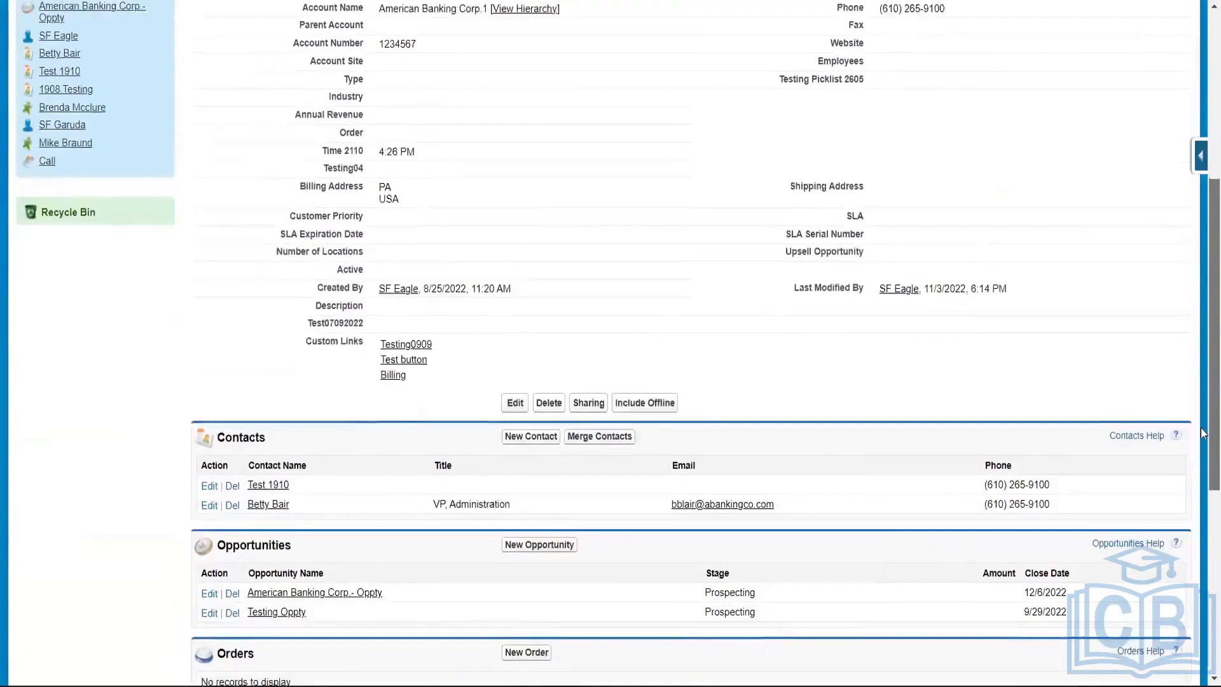
pyautogui.scroll(4, 1203, 292)
pyautogui.scroll(2, 1203, 292)
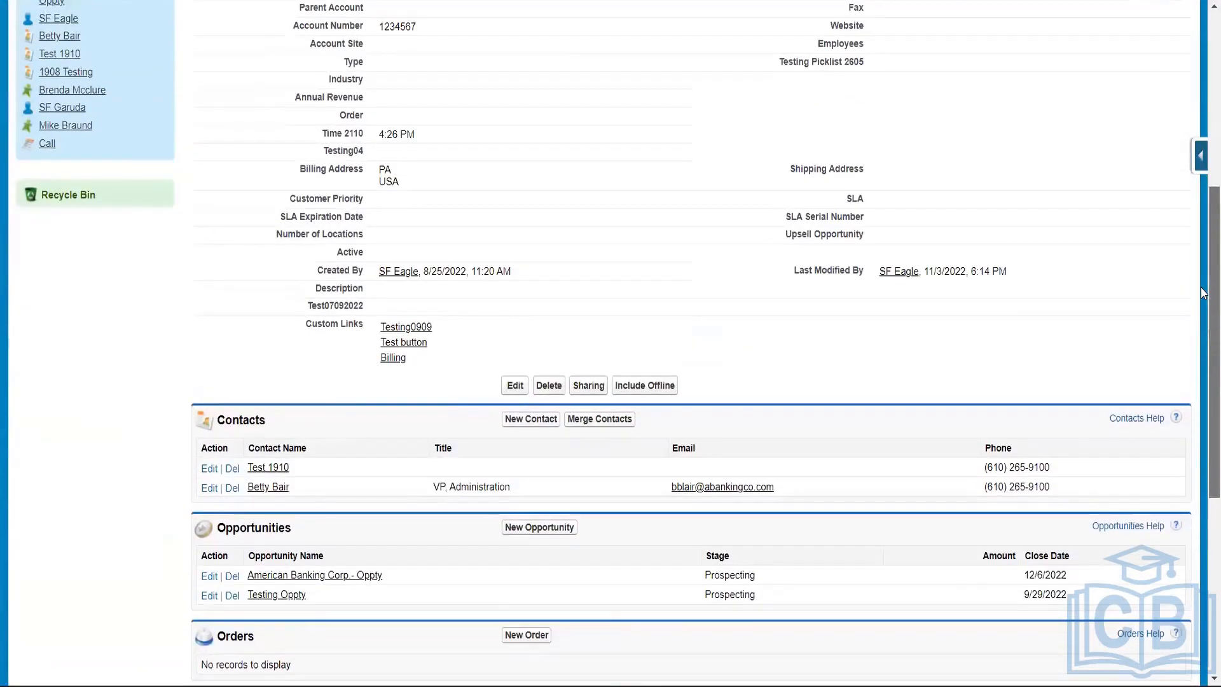
pyautogui.click(392, 358)
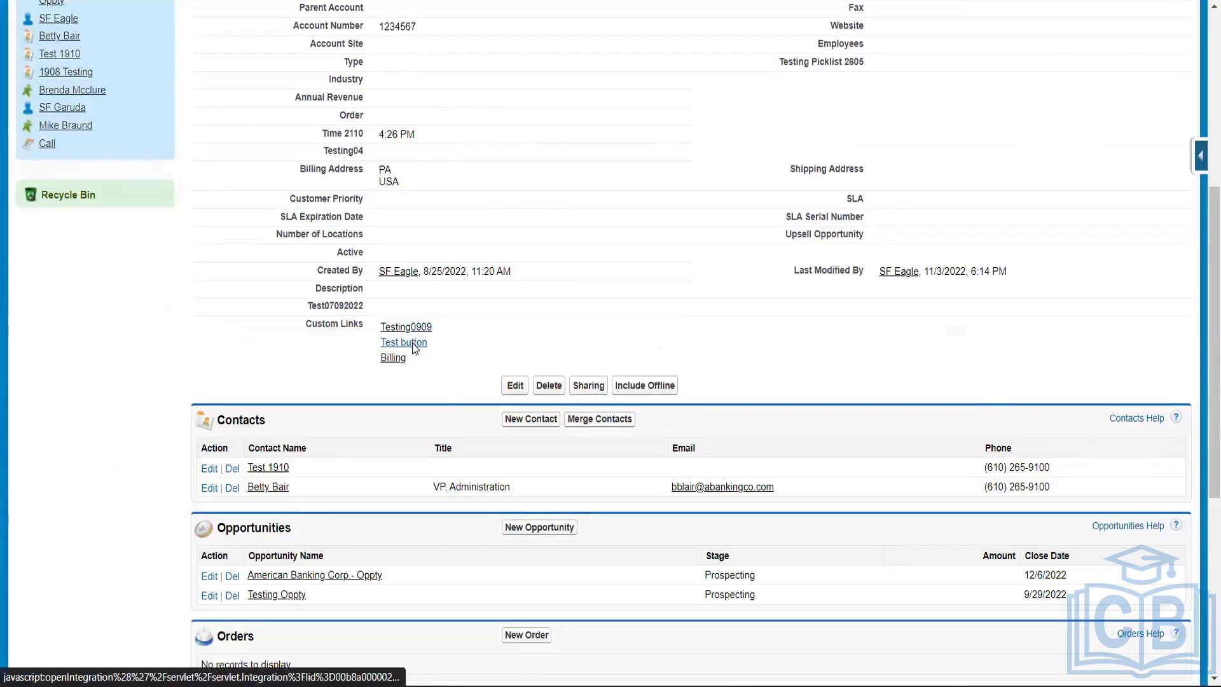
pyautogui.click(414, 343)
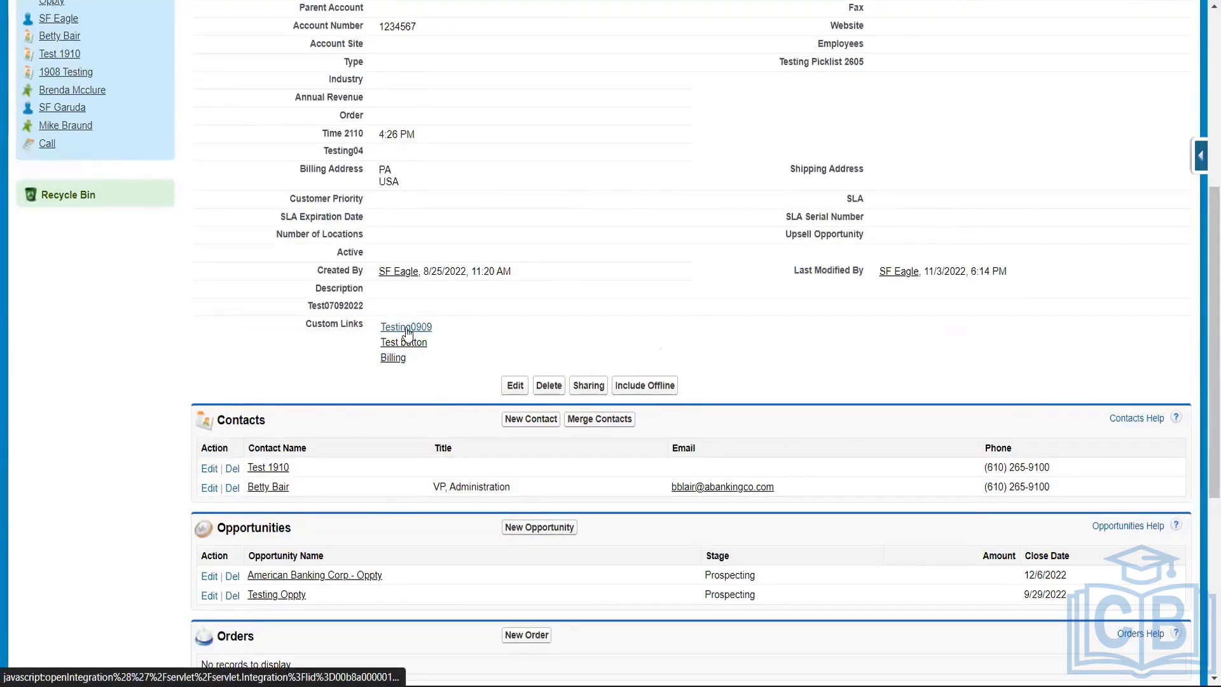
# - Move the paymentMethodPage Visualforce page above the Description field, and on into Additional Information's second column beneath SLA Serial Number
pyautogui.click(406, 331)
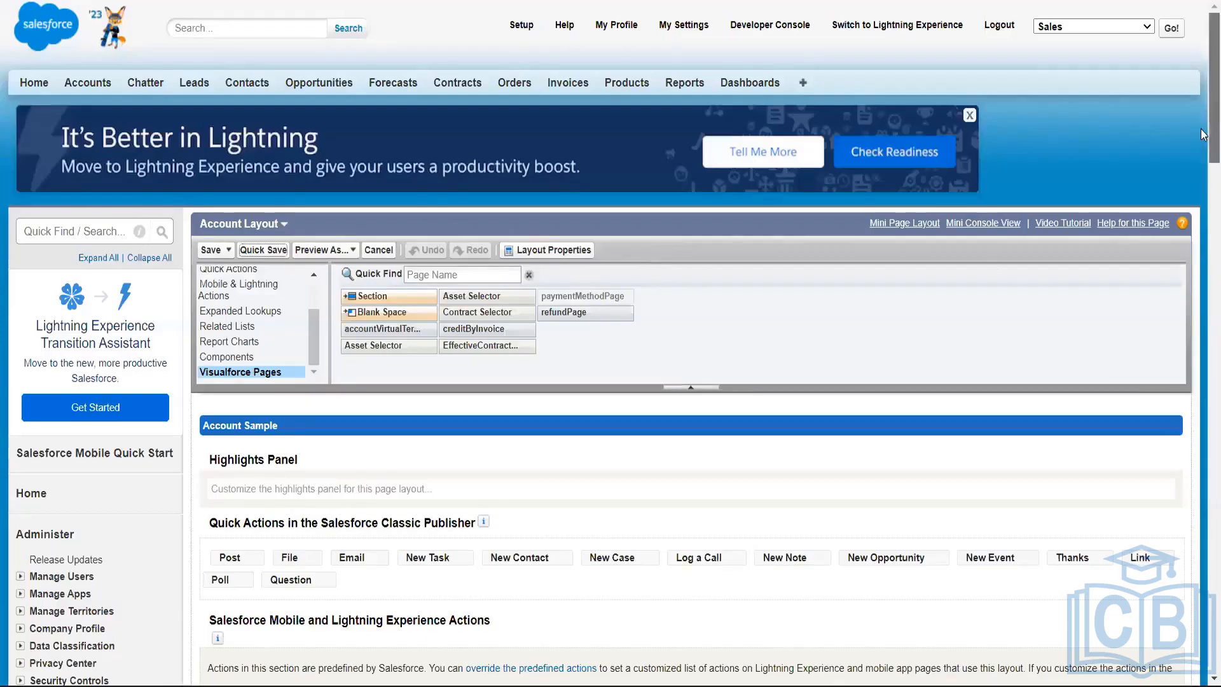
pyautogui.scroll(-5, 1204, 216)
pyautogui.scroll(-9, 1204, 359)
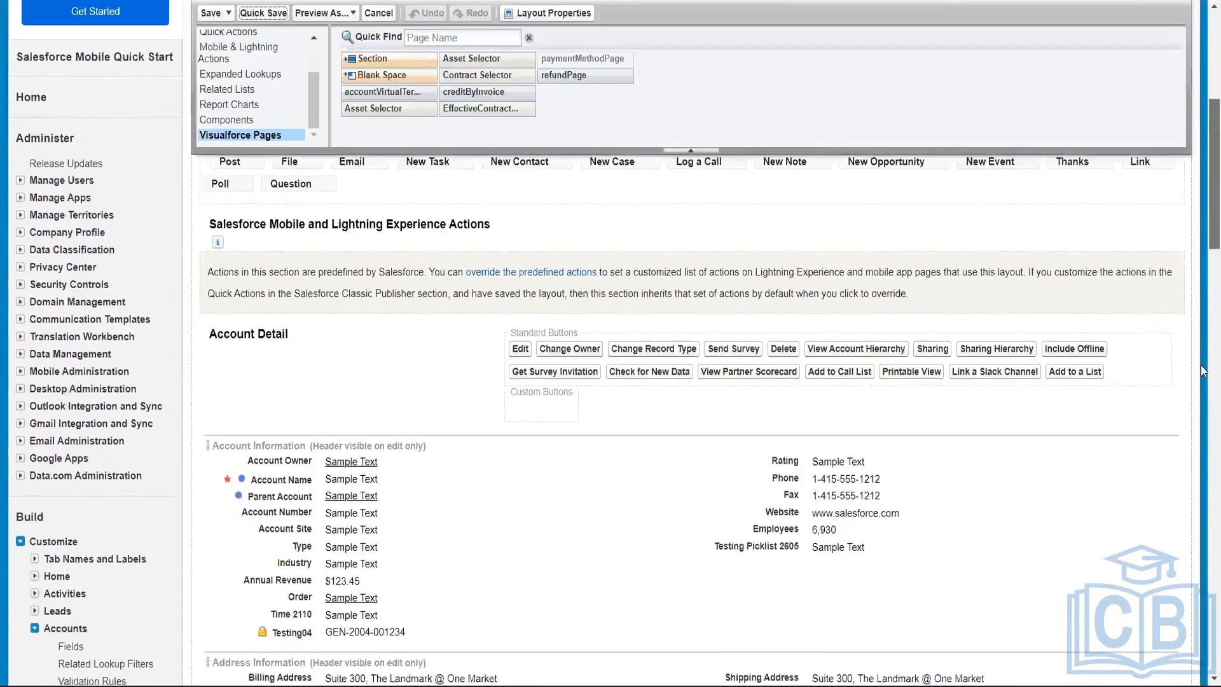
pyautogui.scroll(6, 1203, 286)
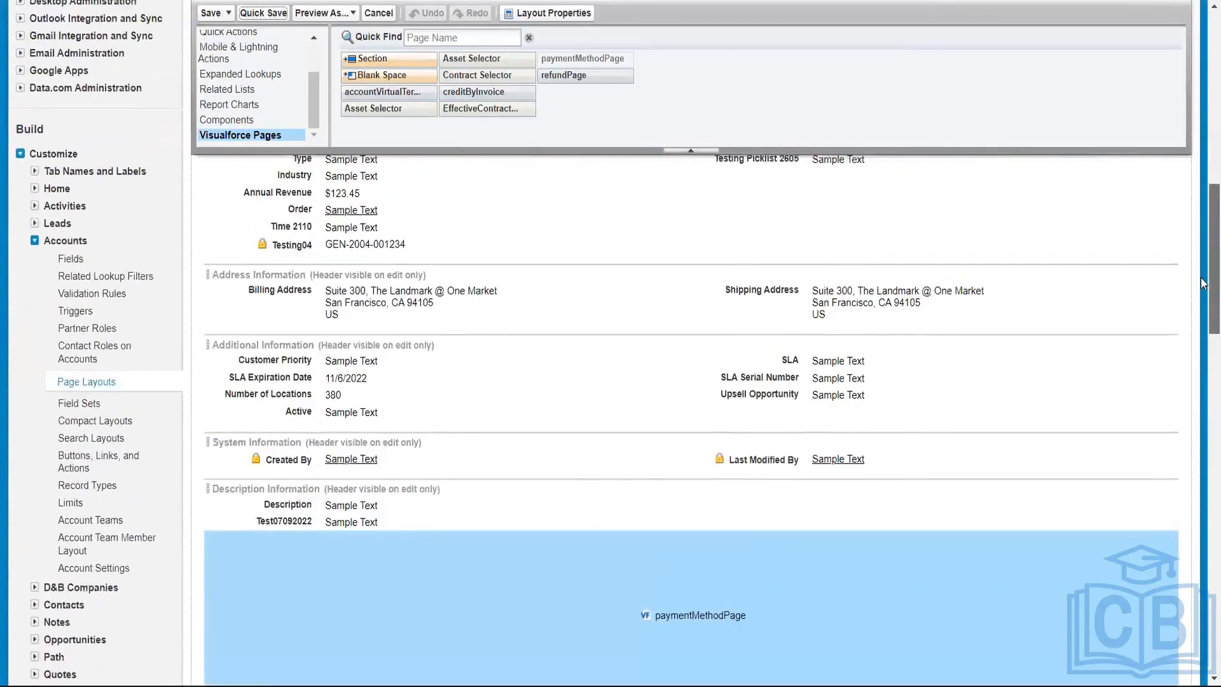
pyautogui.scroll(-8, 1203, 362)
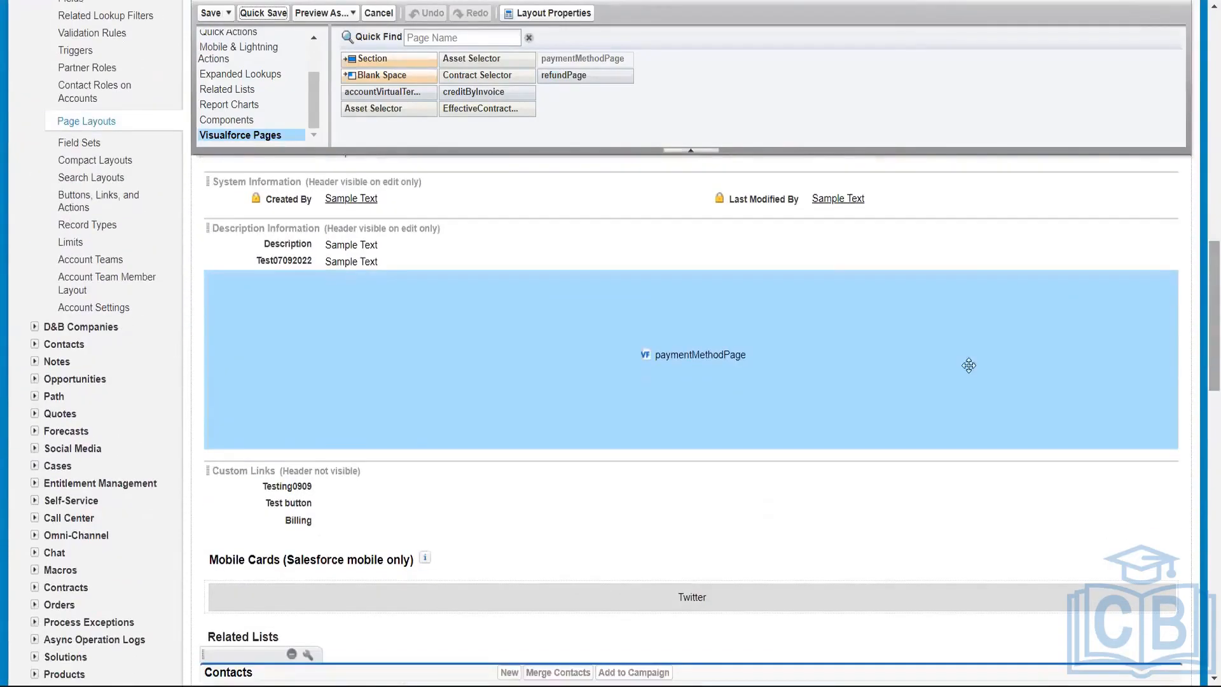
pyautogui.moveTo(861, 357); pyautogui.dragTo(858, 231)
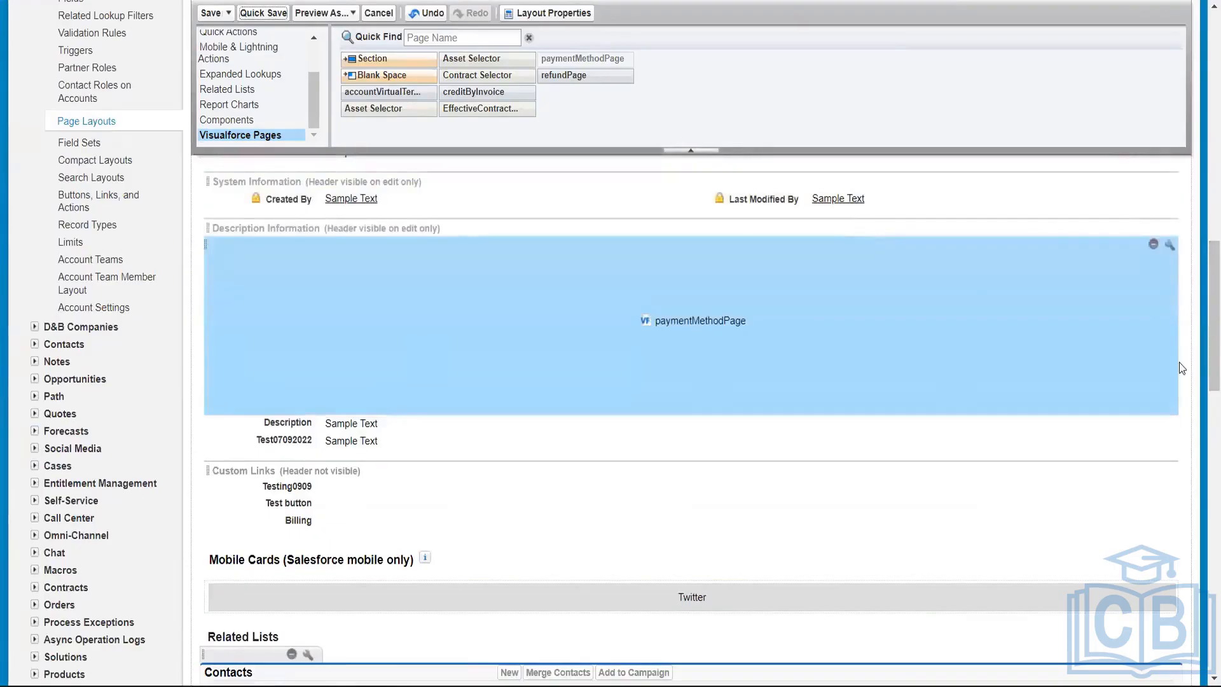
pyautogui.moveTo(1203, 332); pyautogui.dragTo(1202, 292)
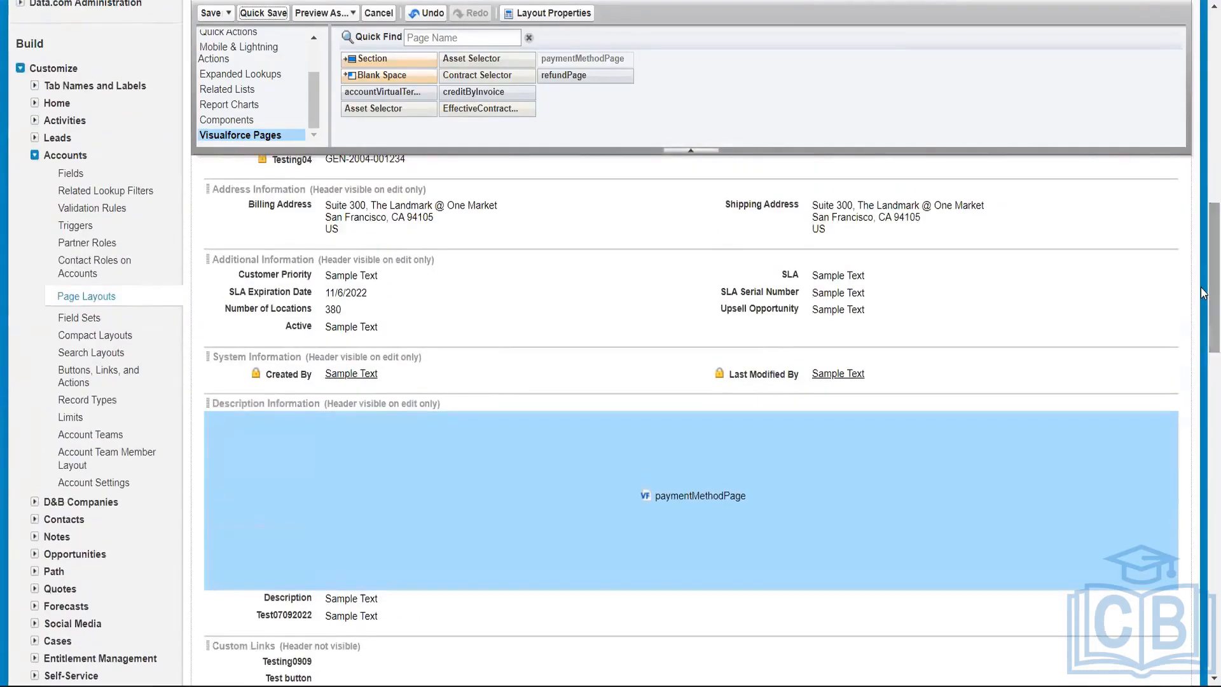
pyautogui.moveTo(807, 496); pyautogui.dragTo(827, 308)
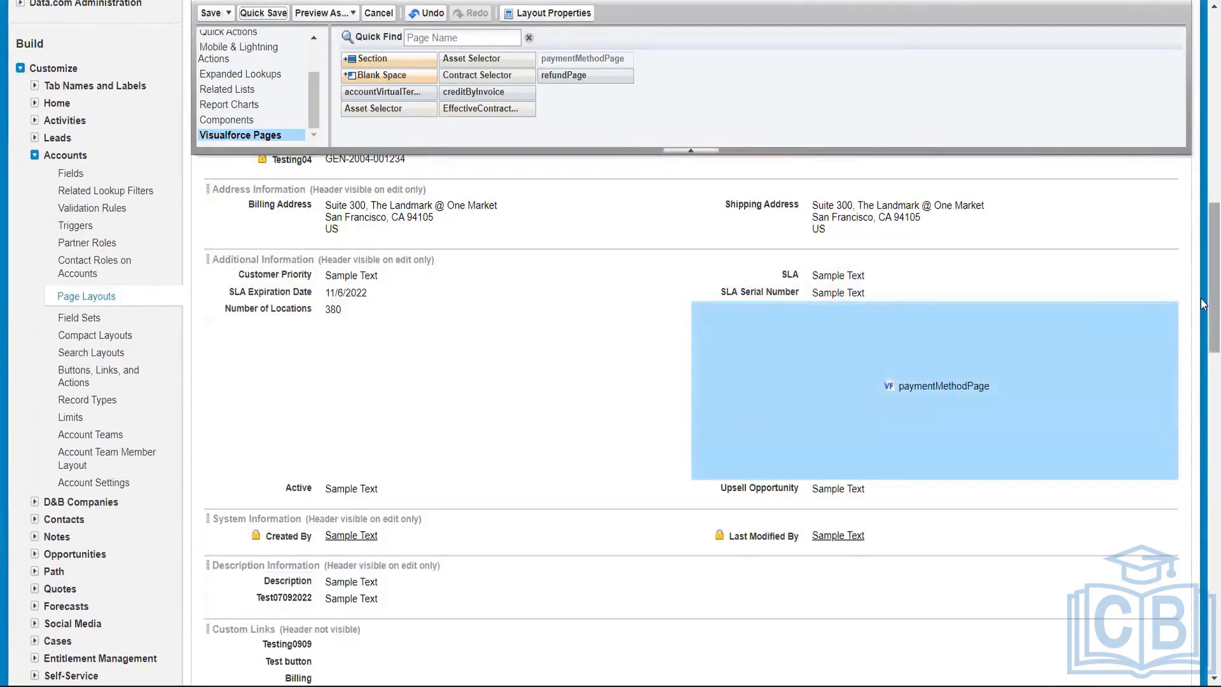
# - Move the paymentMethodPage Visualforce page into the Account Information section beneath Testing Picklist 2605 and quick save the layout
pyautogui.moveTo(1203, 311); pyautogui.dragTo(1203, 266)
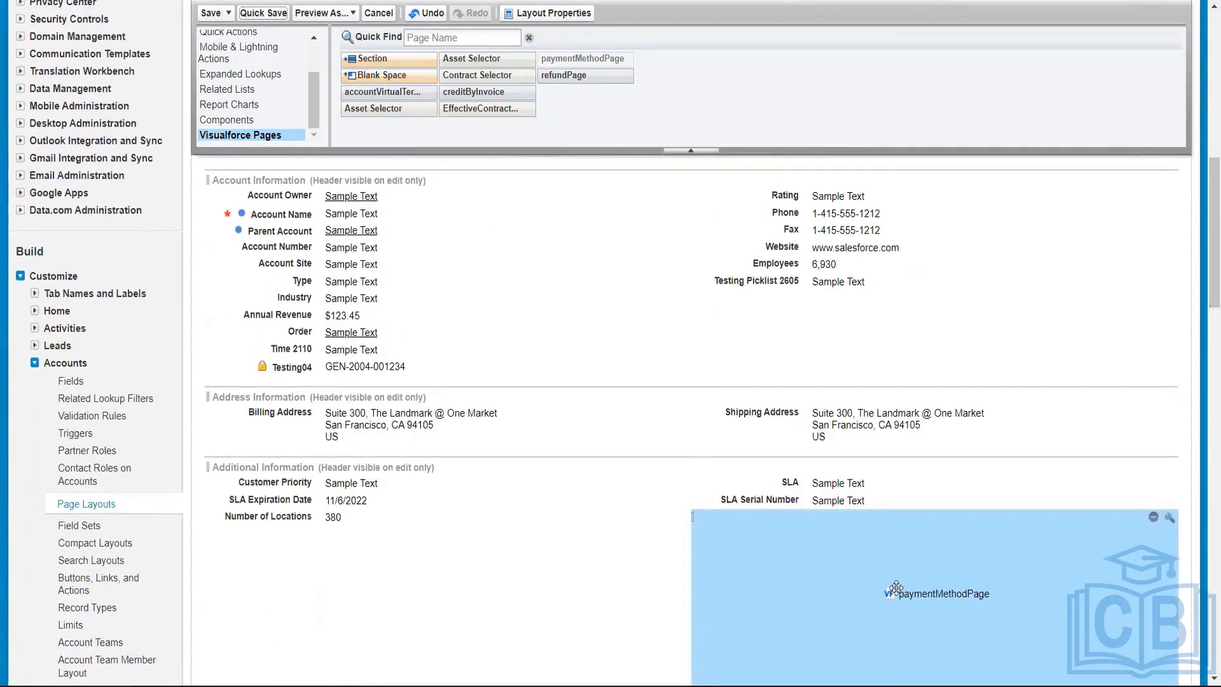
pyautogui.moveTo(896, 586); pyautogui.dragTo(884, 372)
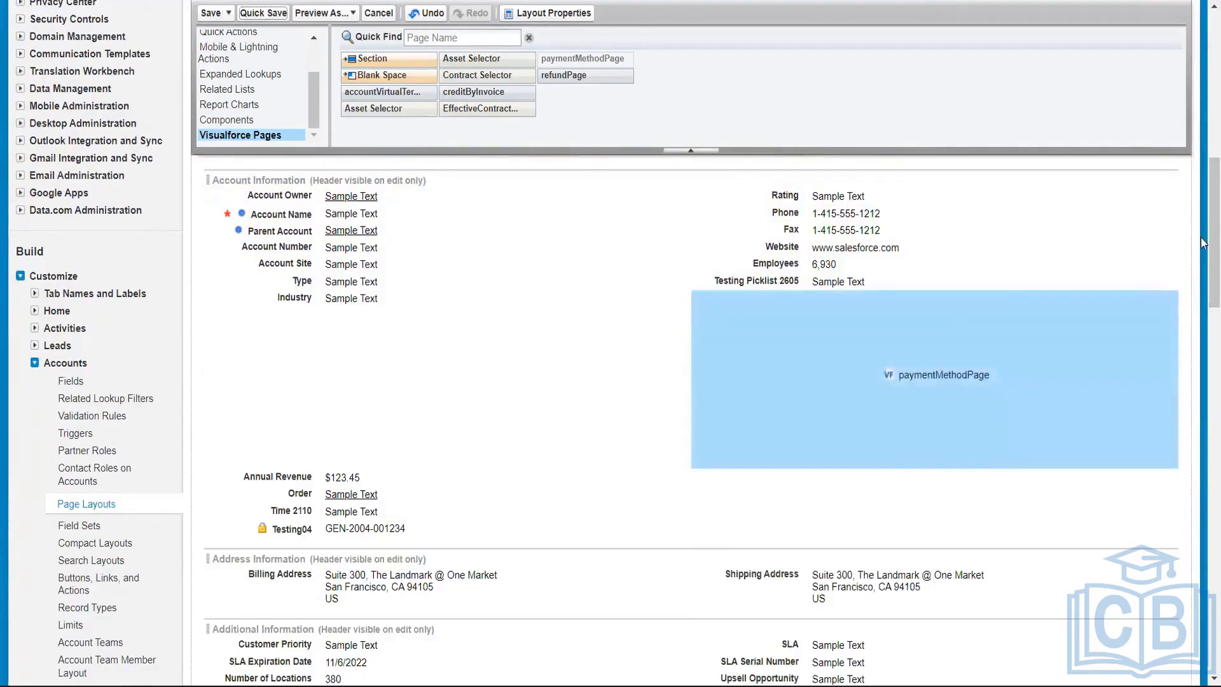
pyautogui.moveTo(1203, 243); pyautogui.dragTo(1203, 218)
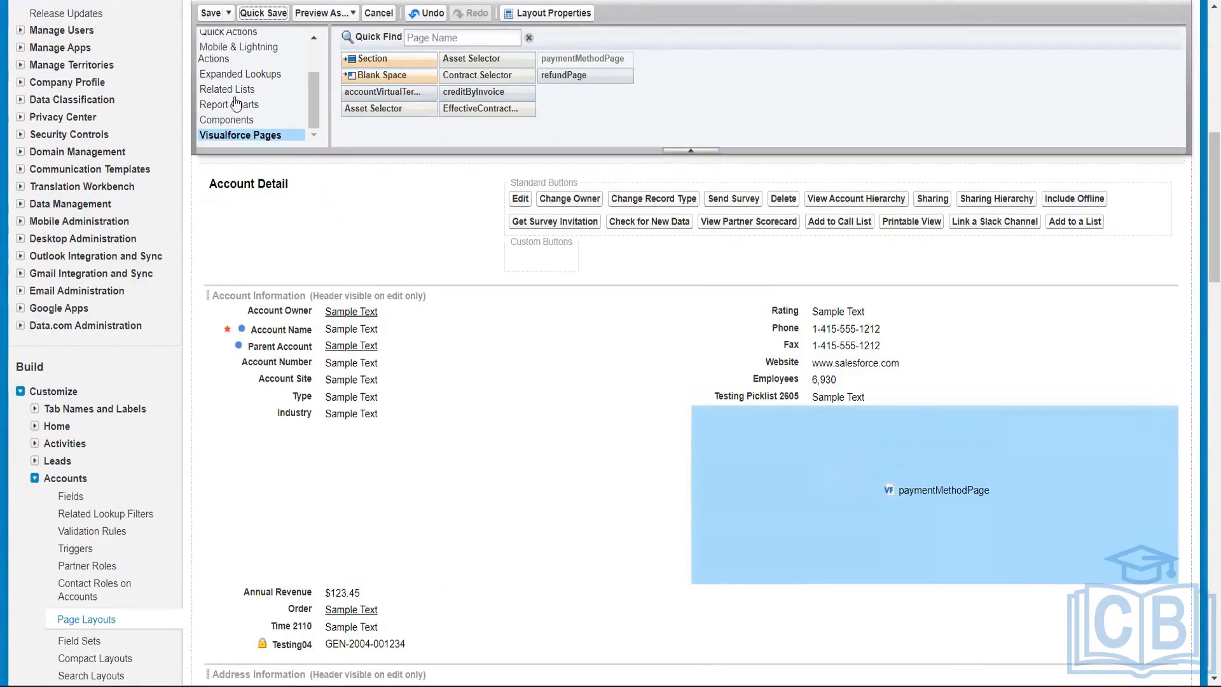
pyautogui.click(262, 13)
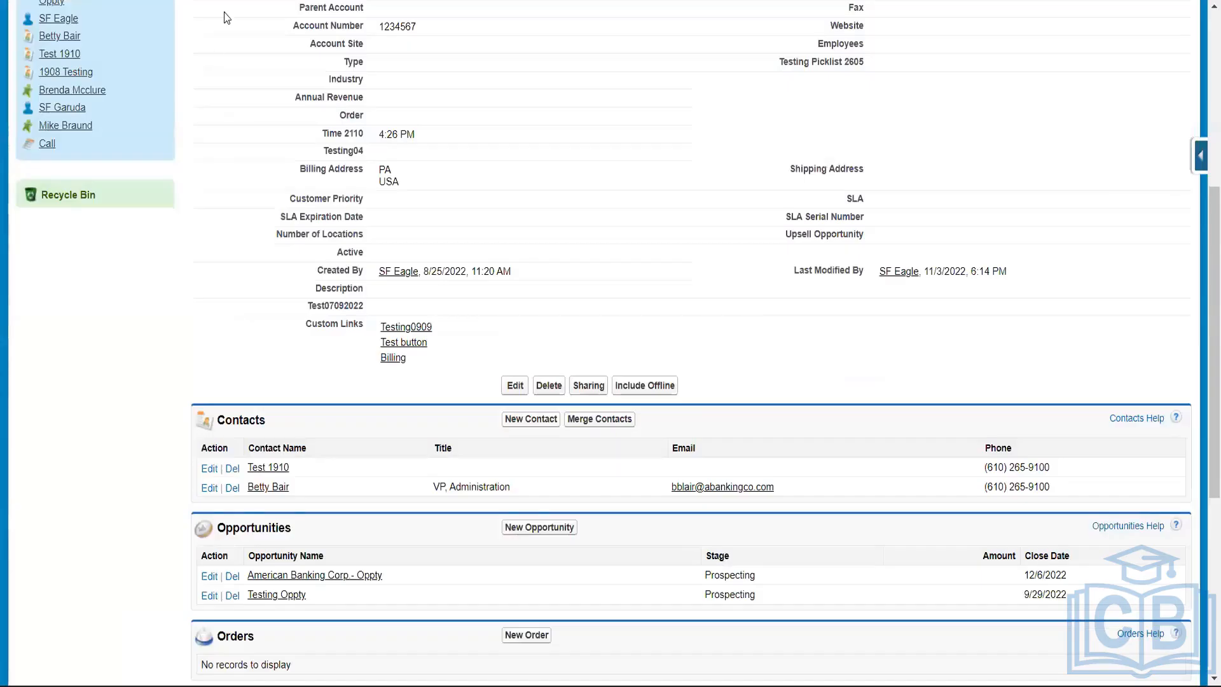
# - Check the American Banking Corp.1 record's detail section and open the record for editing to examine its information sections
pyautogui.click(69, 2)
pyautogui.moveTo(1210, 245); pyautogui.dragTo(1200, 152)
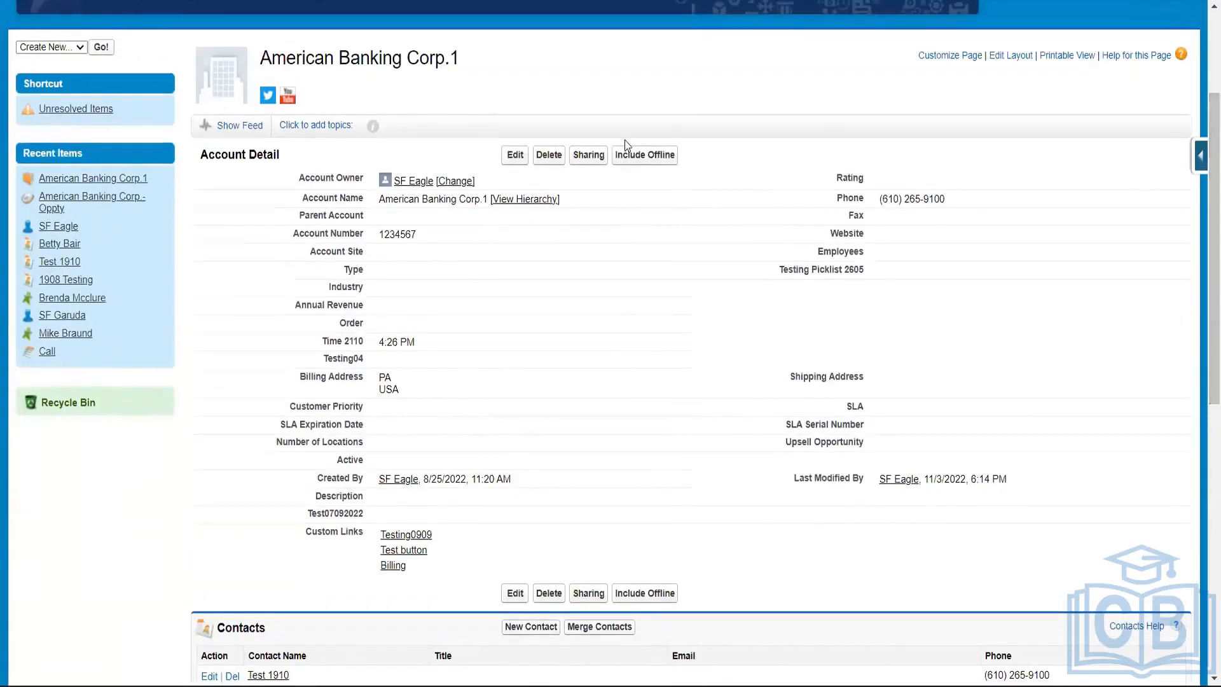
pyautogui.click(513, 157)
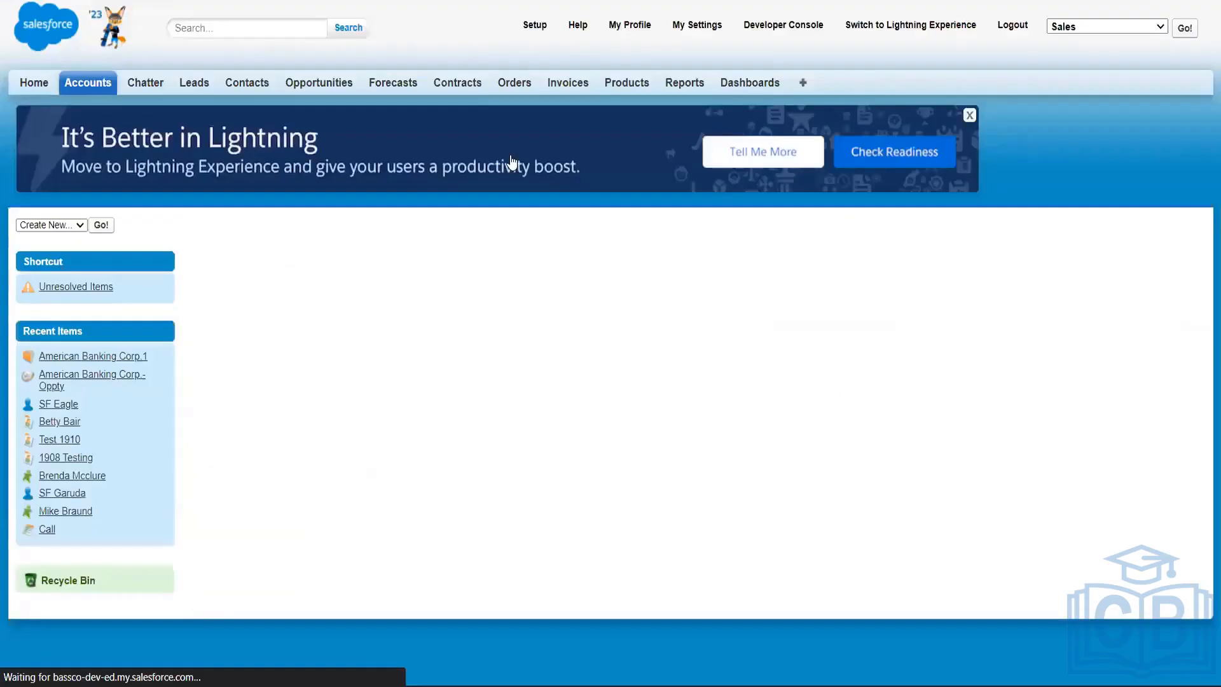
pyautogui.moveTo(1204, 188); pyautogui.dragTo(1203, 514)
pyautogui.scroll(3, 1204, 514)
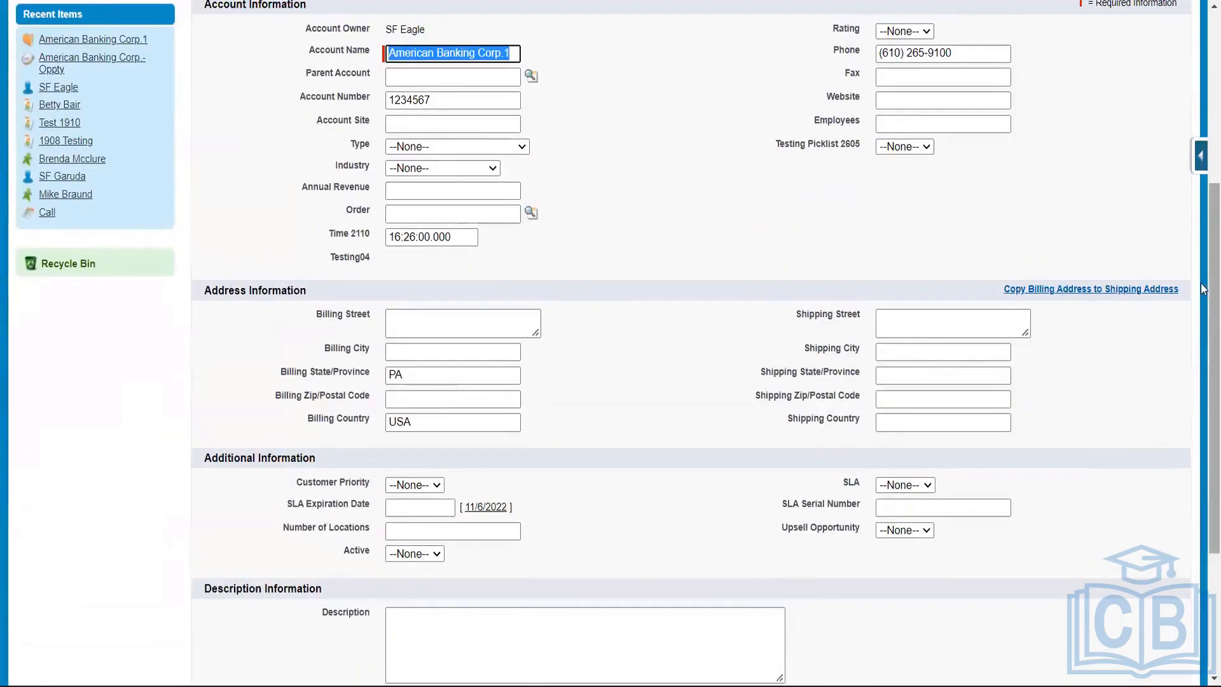
# - Leave the American Banking Corp.1 account's edit form without saving
pyautogui.scroll(3, 684, 148)
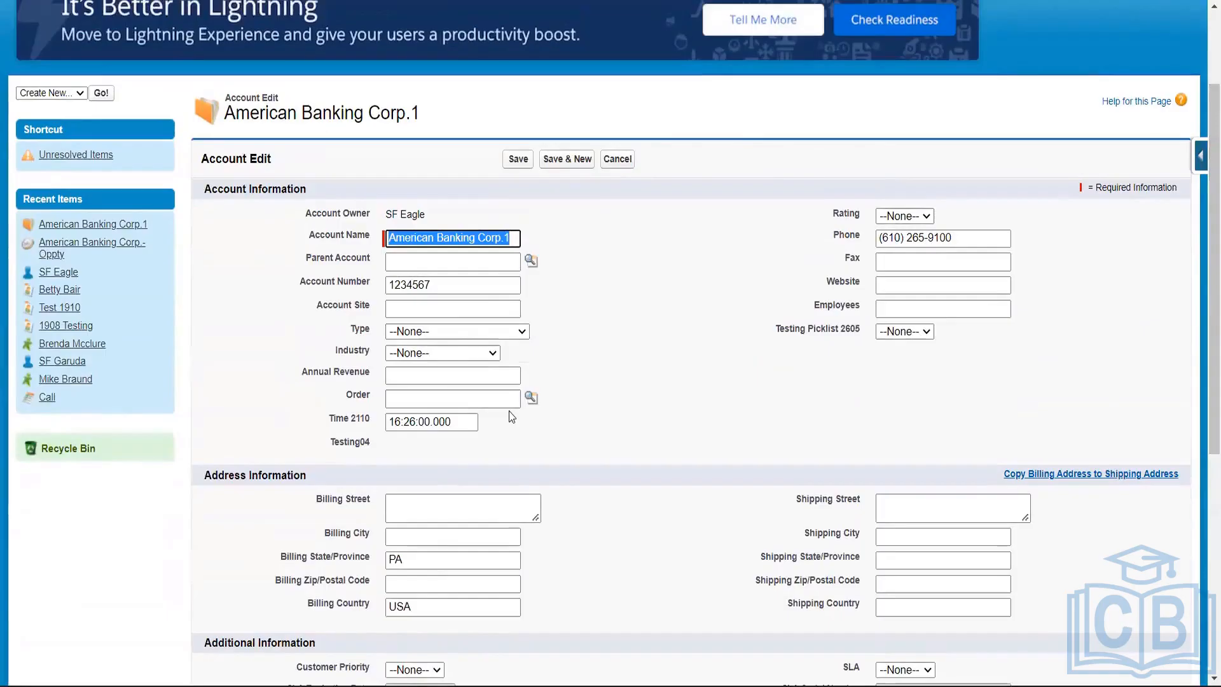
pyautogui.click(620, 164)
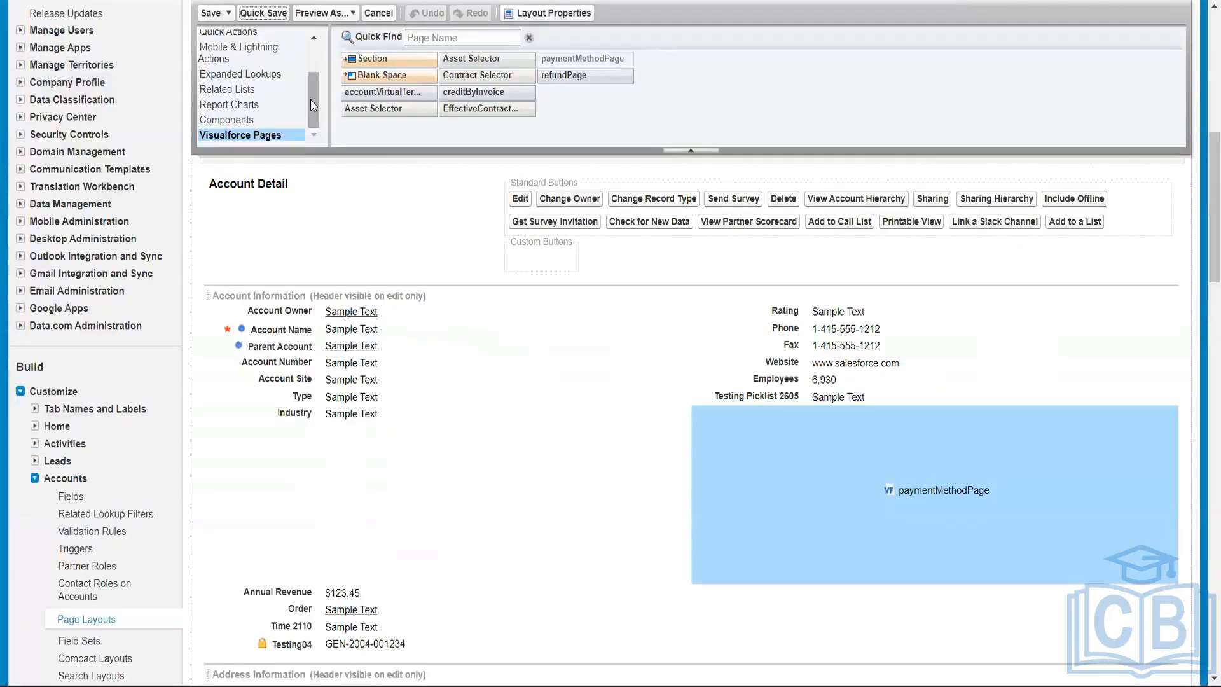
# - Browse the Fields, Buttons and Custom Links categories in the Account page layout's element palette
pyautogui.moveTo(310, 99); pyautogui.dragTo(313, 43)
pyautogui.click(236, 42)
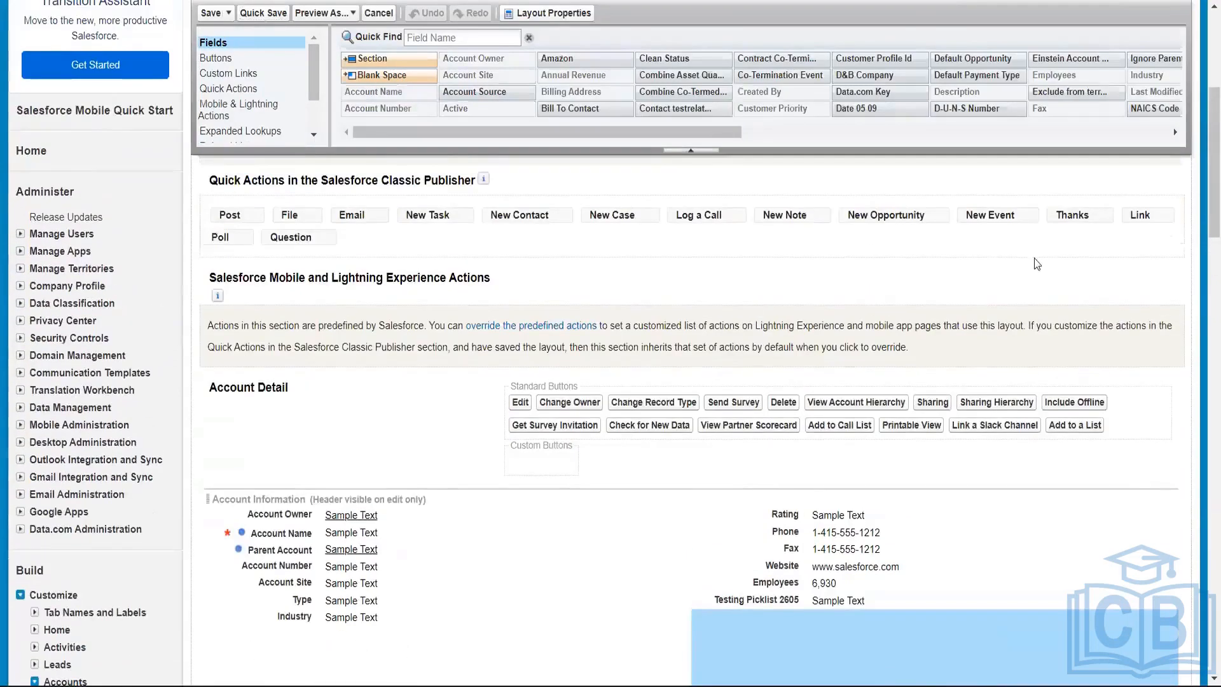
pyautogui.moveTo(1213, 158); pyautogui.dragTo(1212, 95)
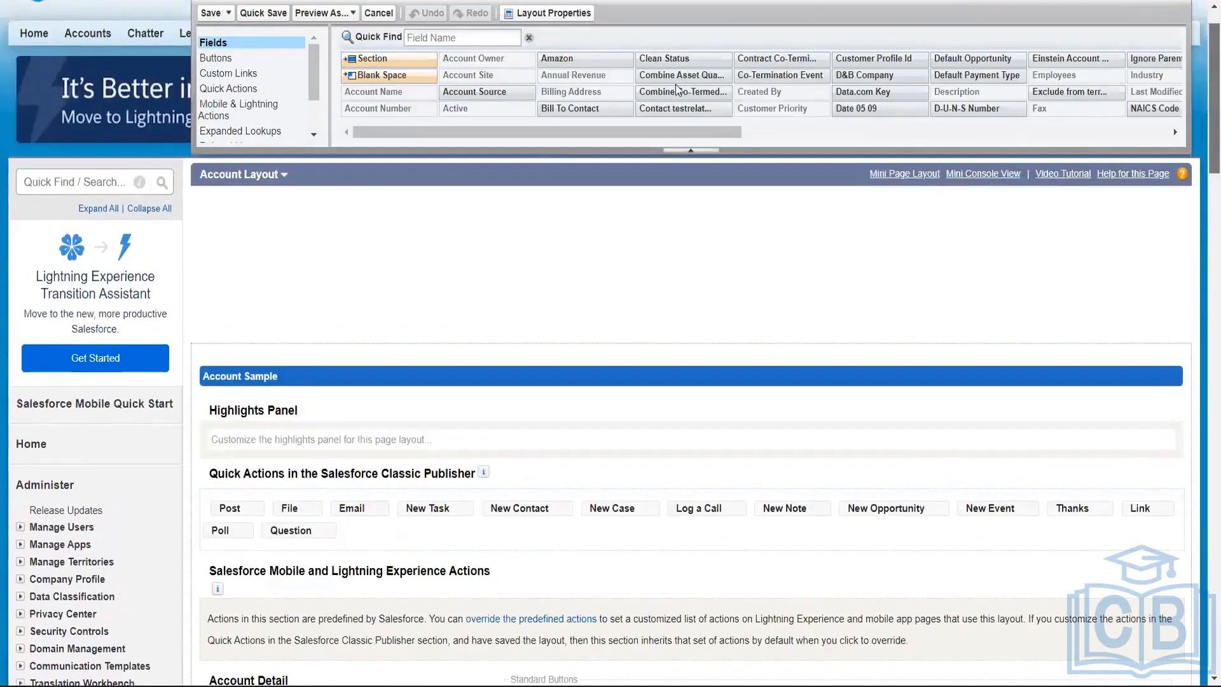
pyautogui.click(226, 247)
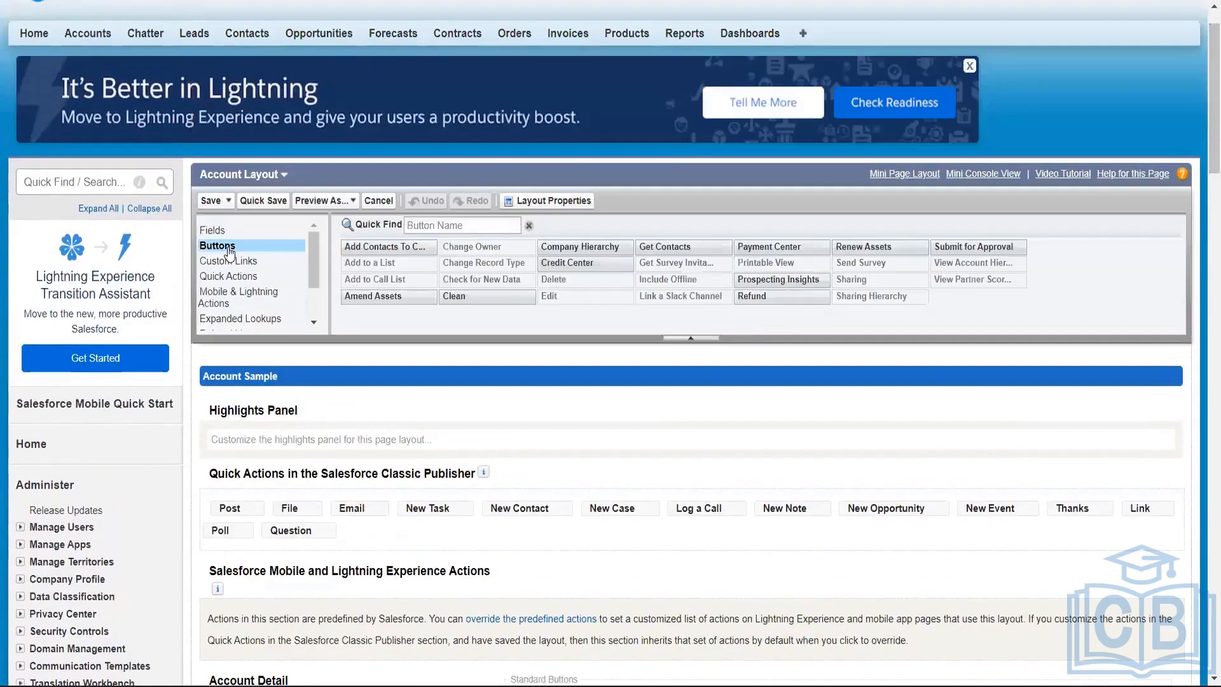
pyautogui.click(228, 261)
# - Examine the Custom Links section of the Account layout and select the Google maps link in the palette
pyautogui.scroll(-7, 226, 258)
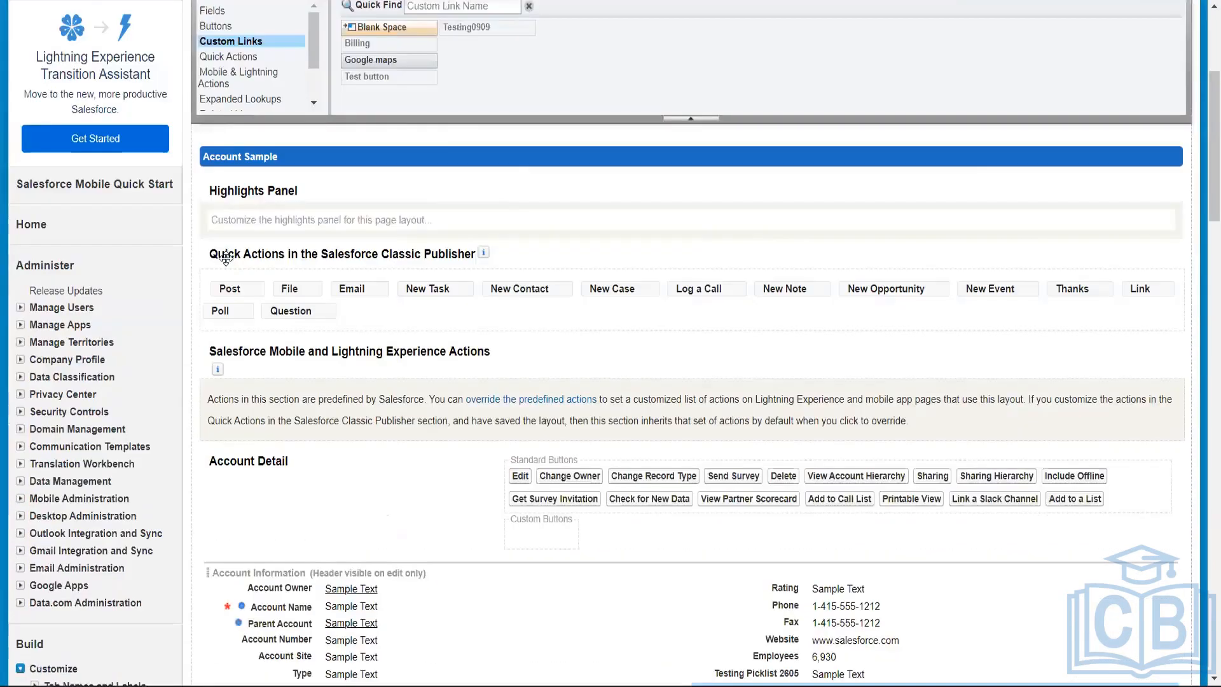
pyautogui.scroll(-6, 226, 258)
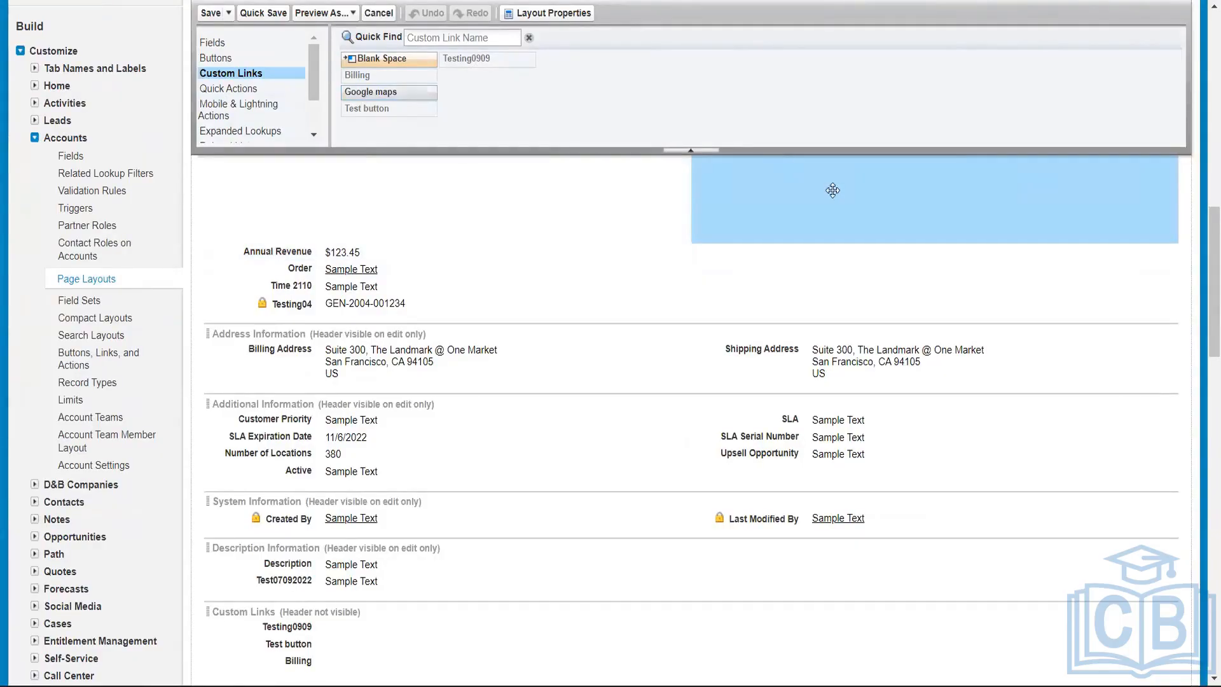
pyautogui.moveTo(1205, 280); pyautogui.dragTo(1203, 151)
pyautogui.scroll(5, 649, 135)
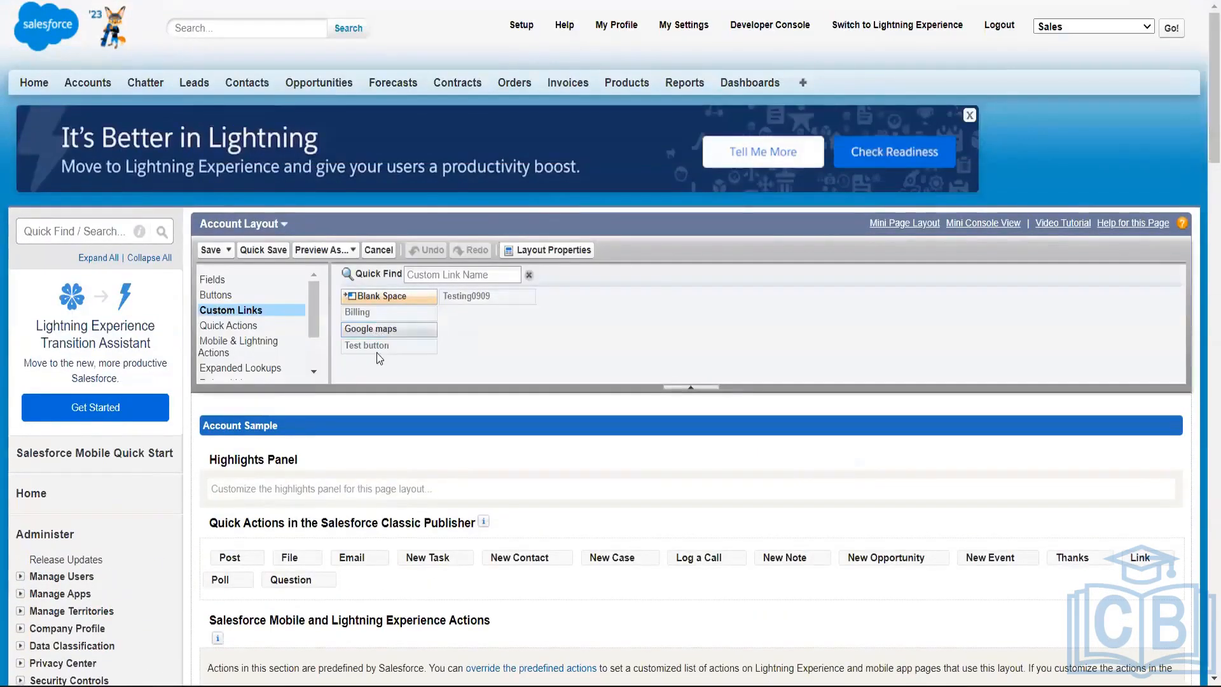
pyautogui.click(393, 330)
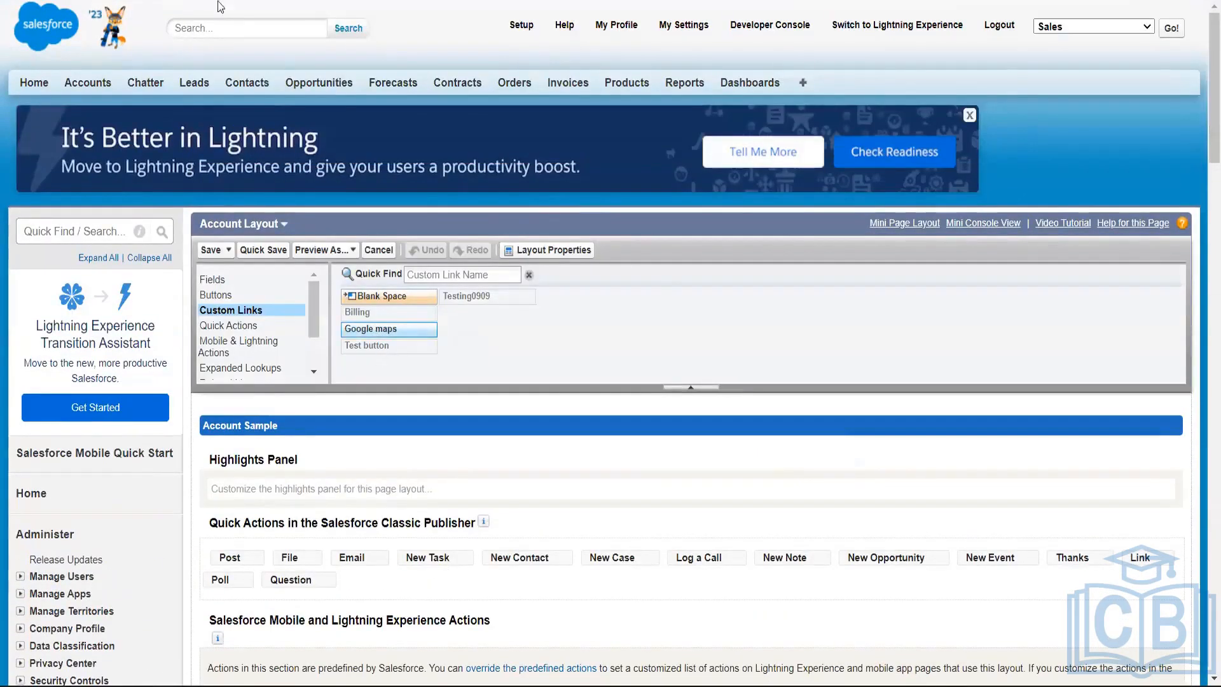
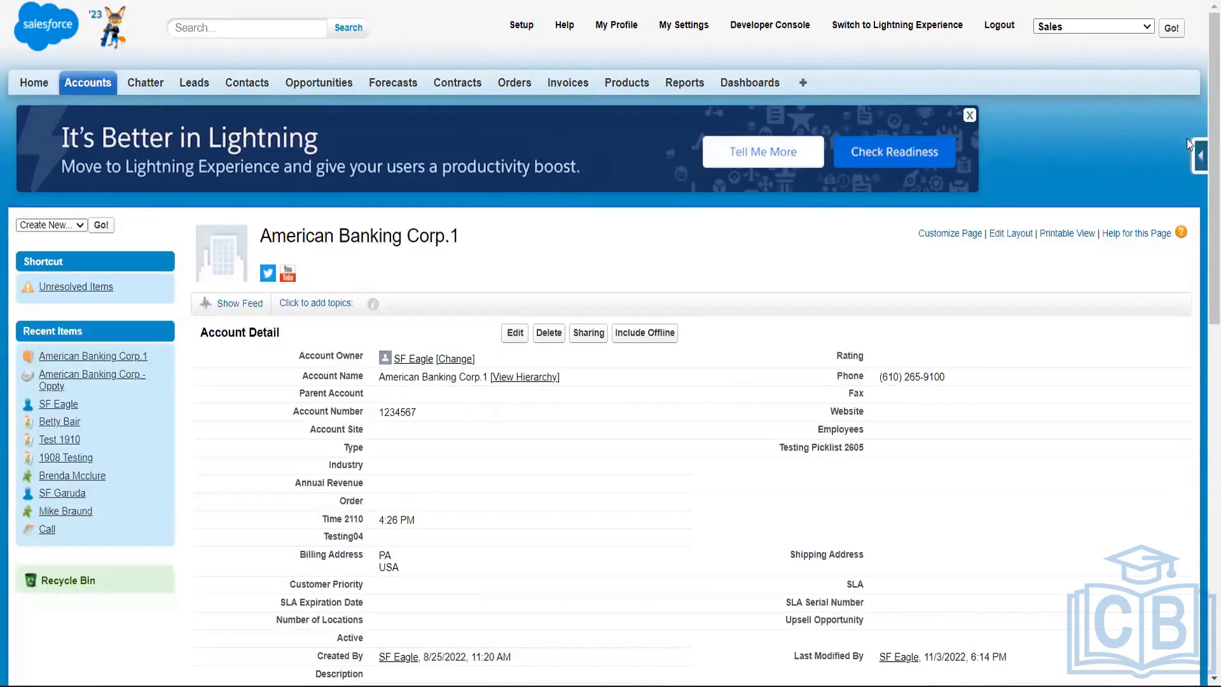
# - Go from the account record to the Account object's fields and look through the standard and custom field lists
pyautogui.click(1199, 155)
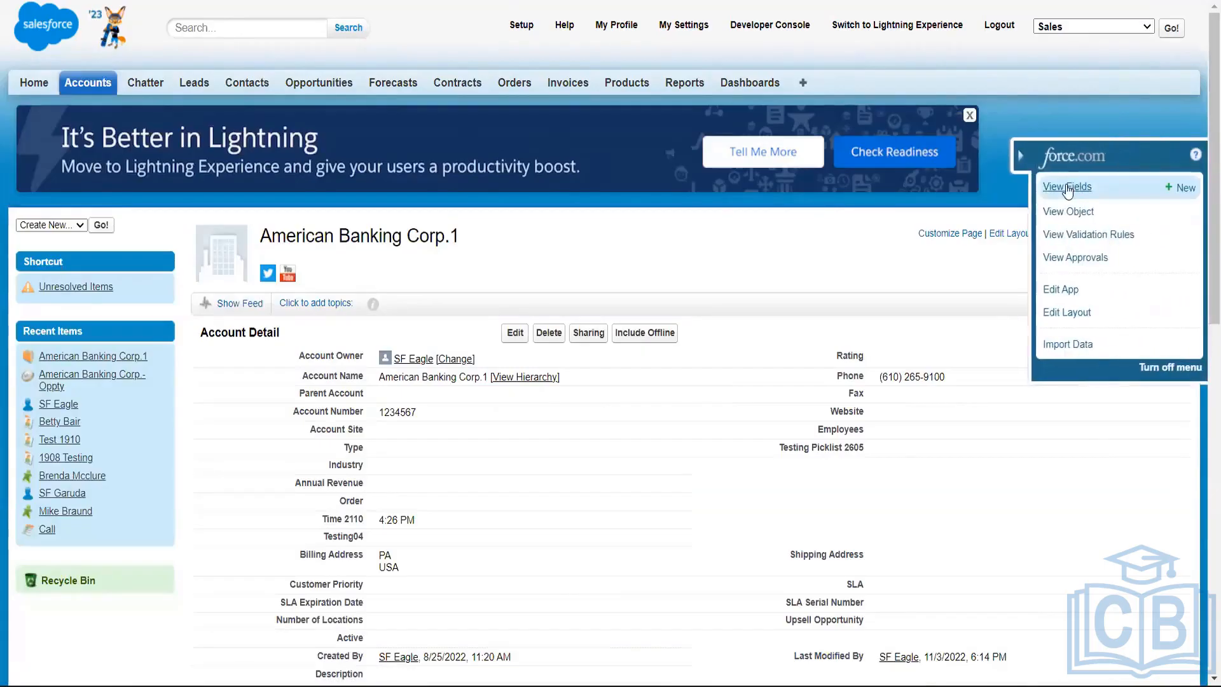
pyautogui.click(1065, 184)
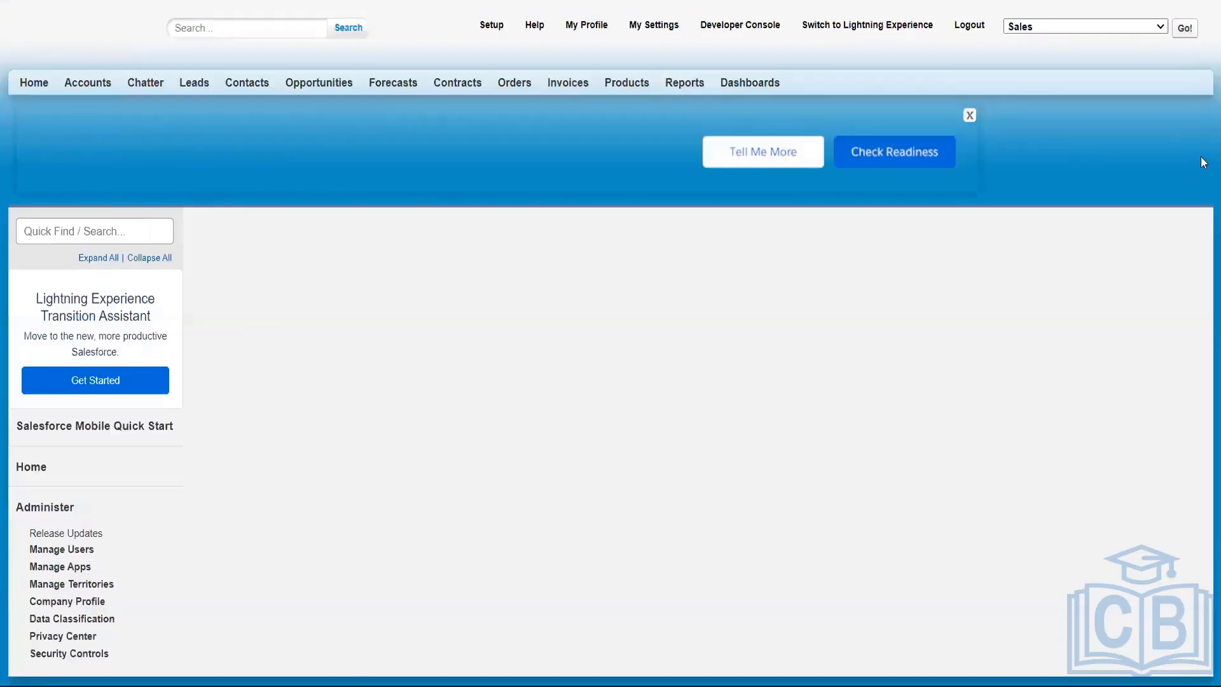
pyautogui.scroll(-1, 1200, 367)
pyautogui.scroll(-10, 1201, 366)
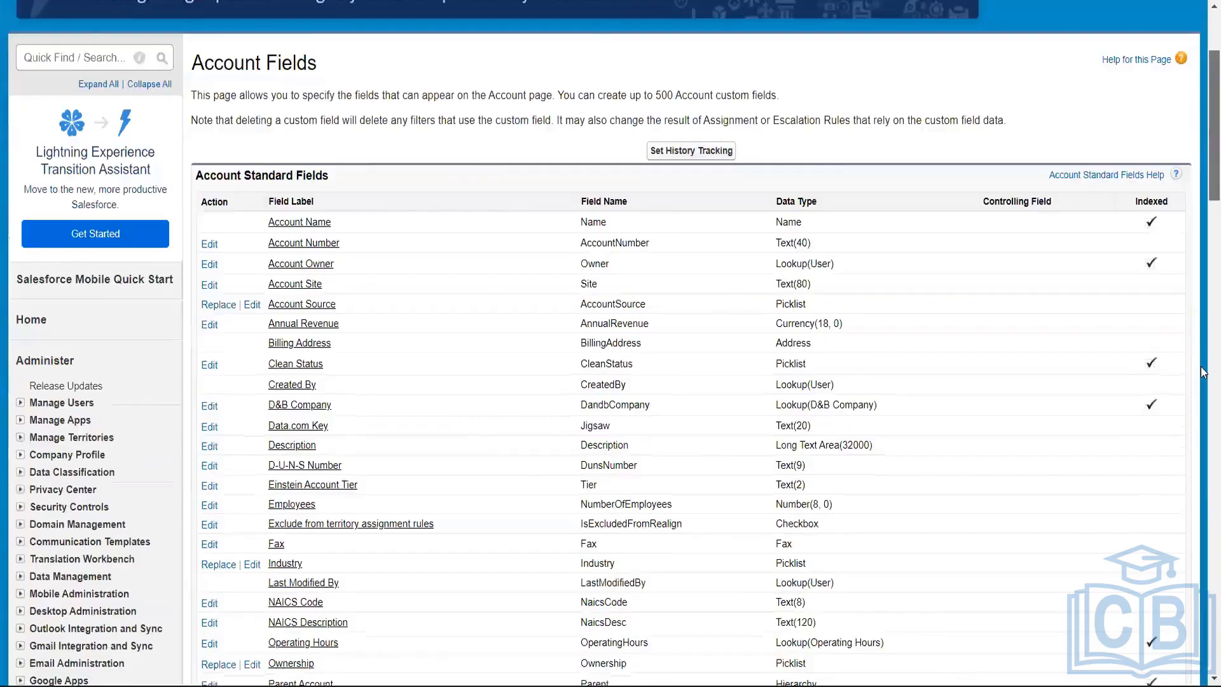
pyautogui.scroll(-14, 640, 494)
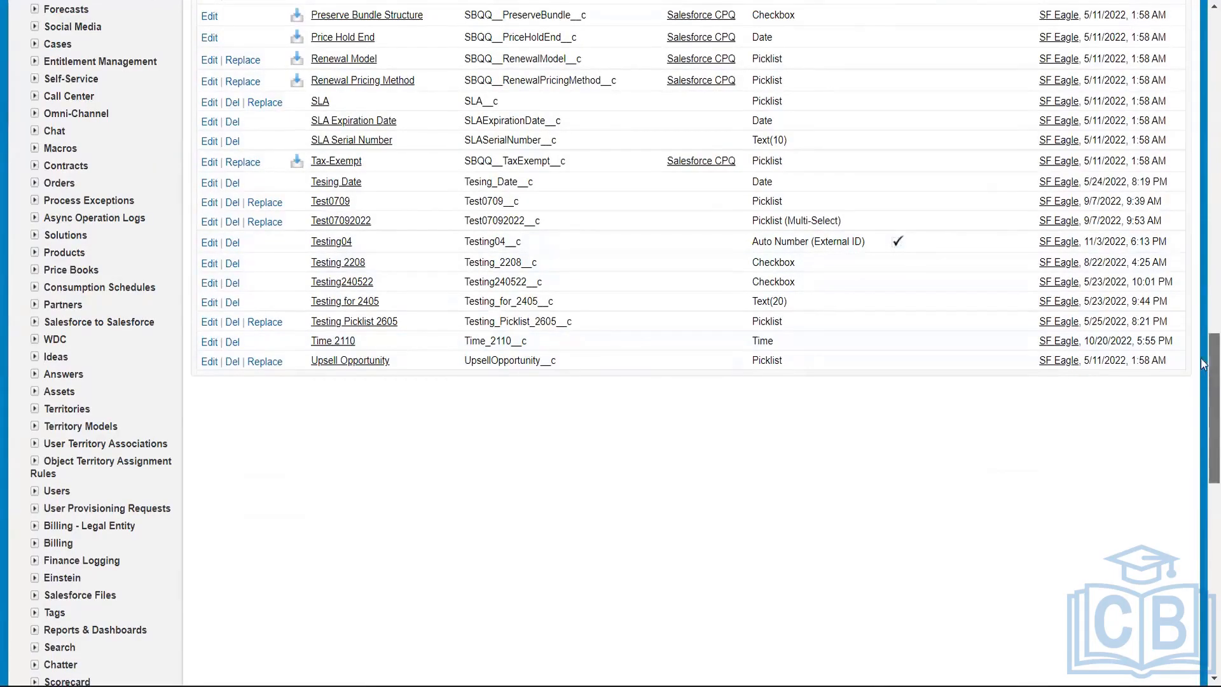
pyautogui.scroll(3, 1203, 369)
pyautogui.scroll(5, 1203, 259)
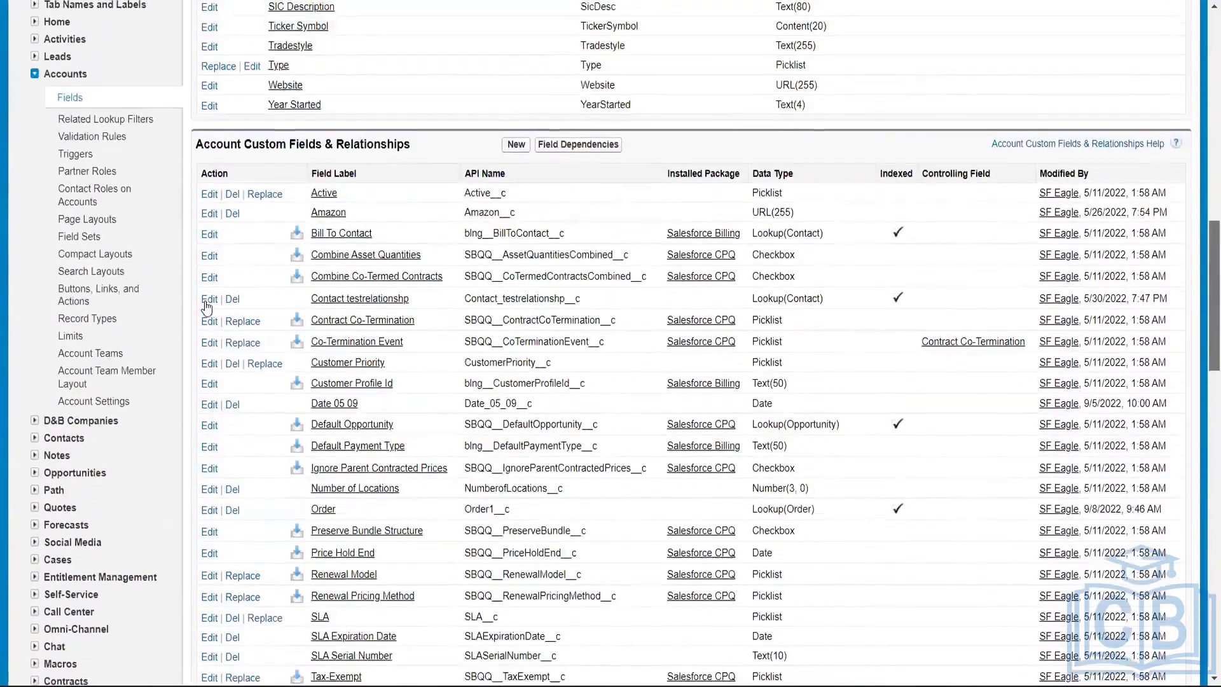
# - Open the Testing0909 custom link from the Account's Buttons, Links, and Actions for editing
pyautogui.click(117, 300)
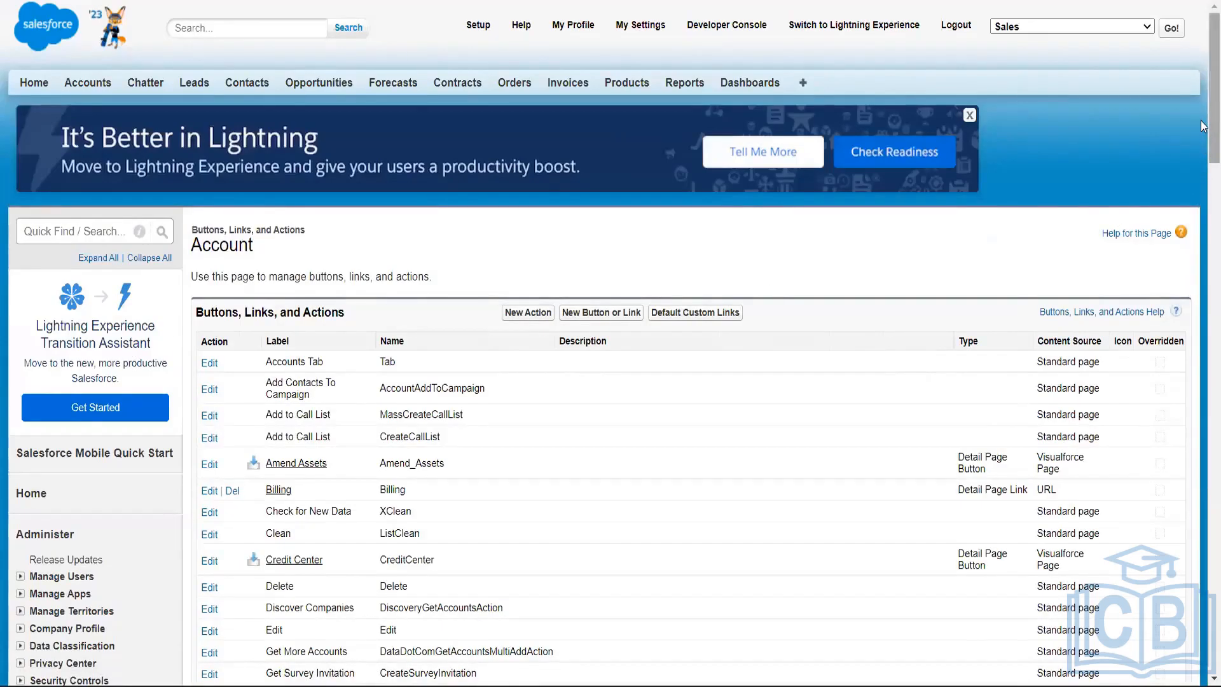
pyautogui.scroll(-5, 613, 359)
pyautogui.scroll(-2, 611, 356)
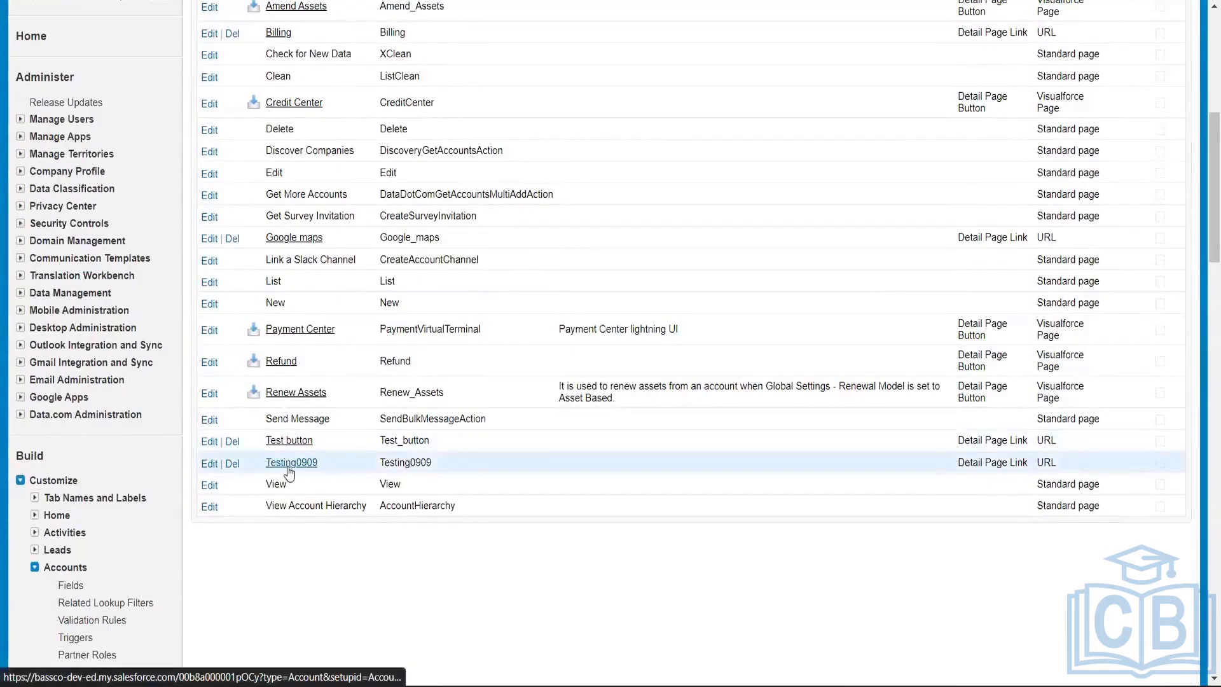
pyautogui.click(290, 463)
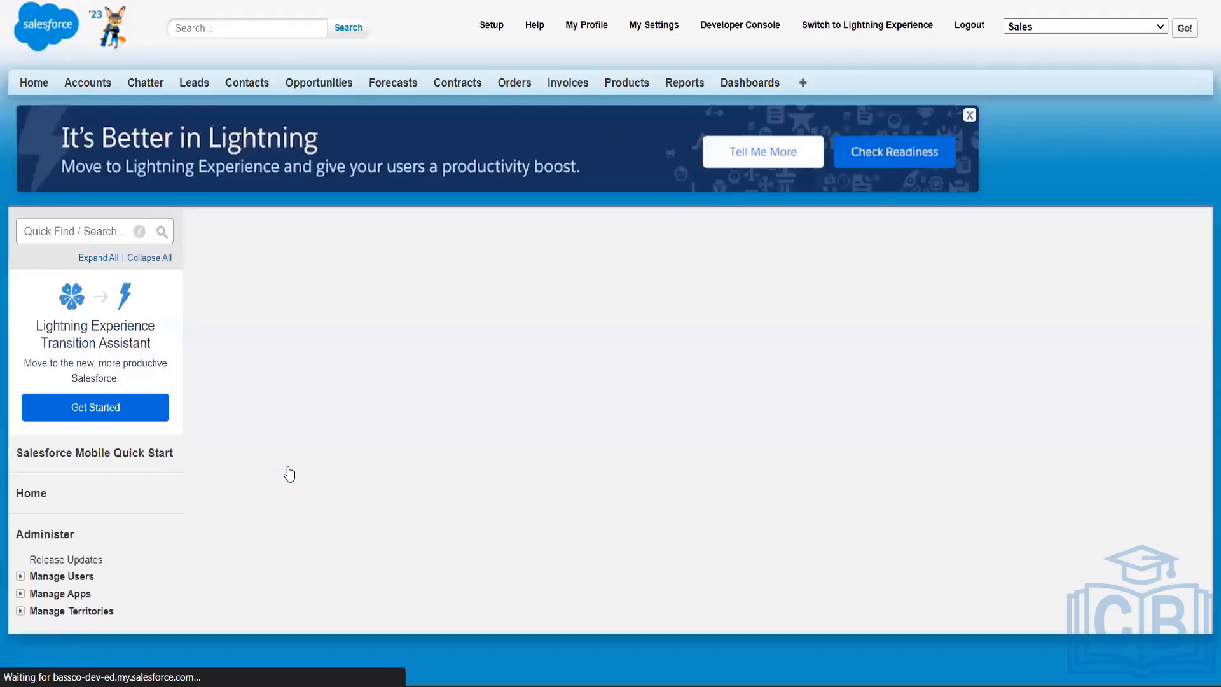
pyautogui.click(516, 280)
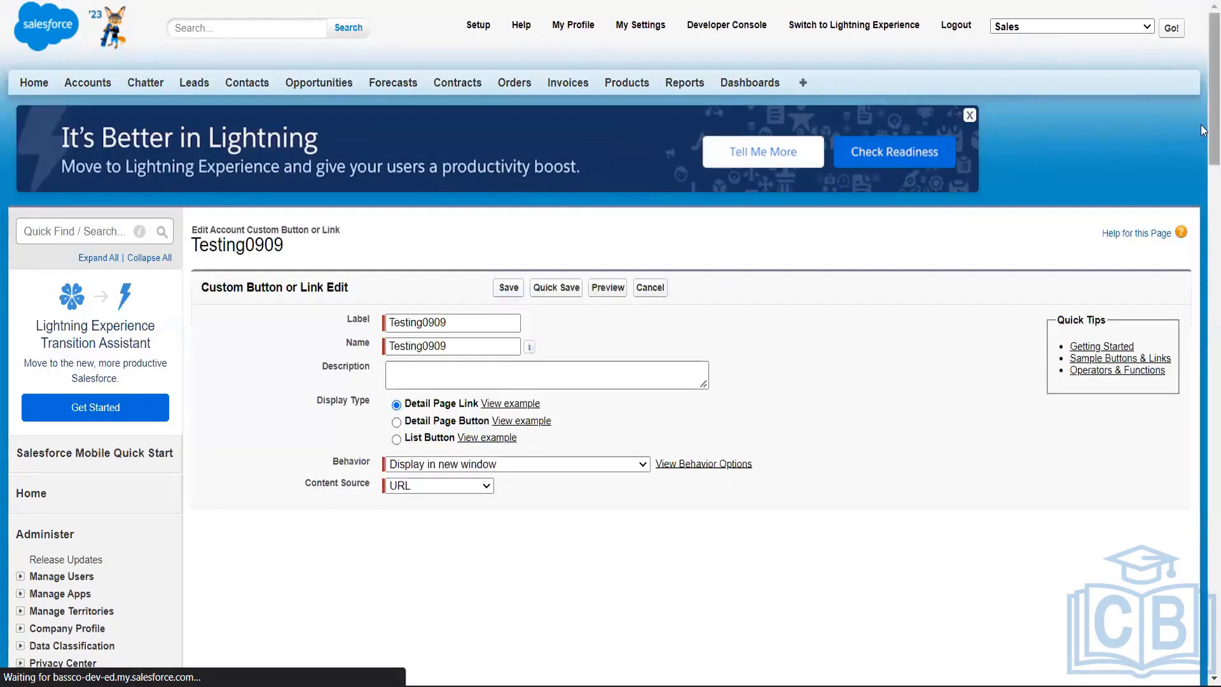
# - Inspect the URL defined in the Testing0909 link's content area
pyautogui.moveTo(1209, 126); pyautogui.dragTo(1205, 217)
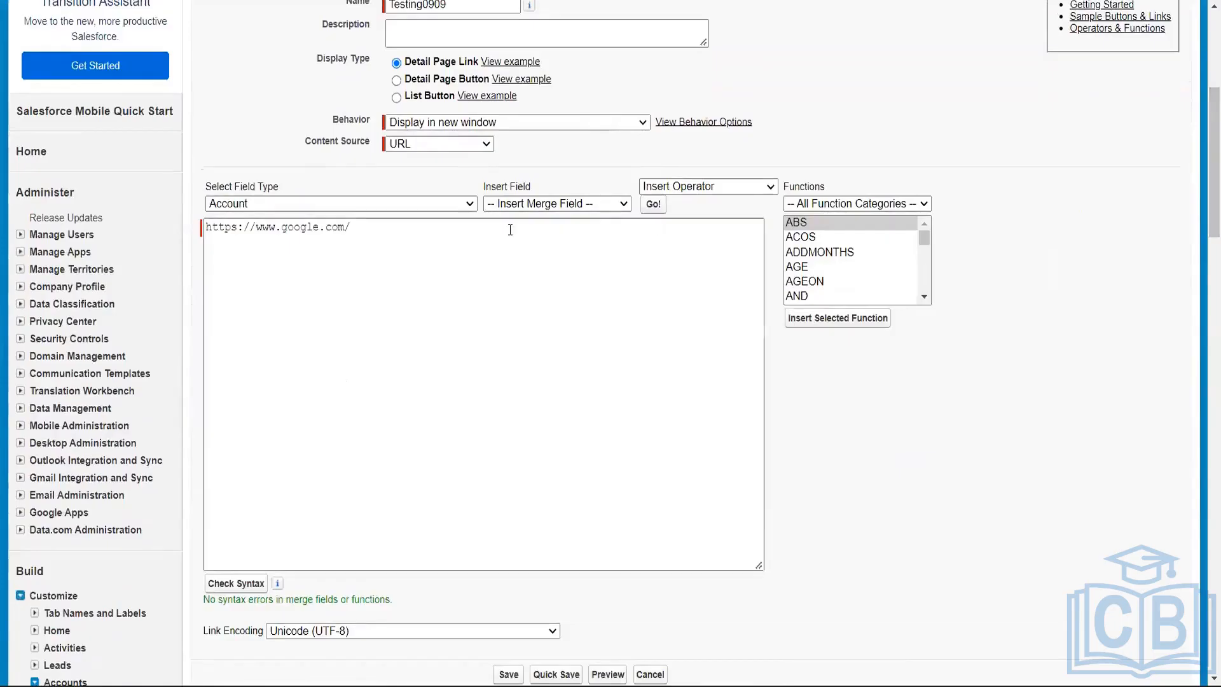
pyautogui.moveTo(351, 228); pyautogui.dragTo(161, 248)
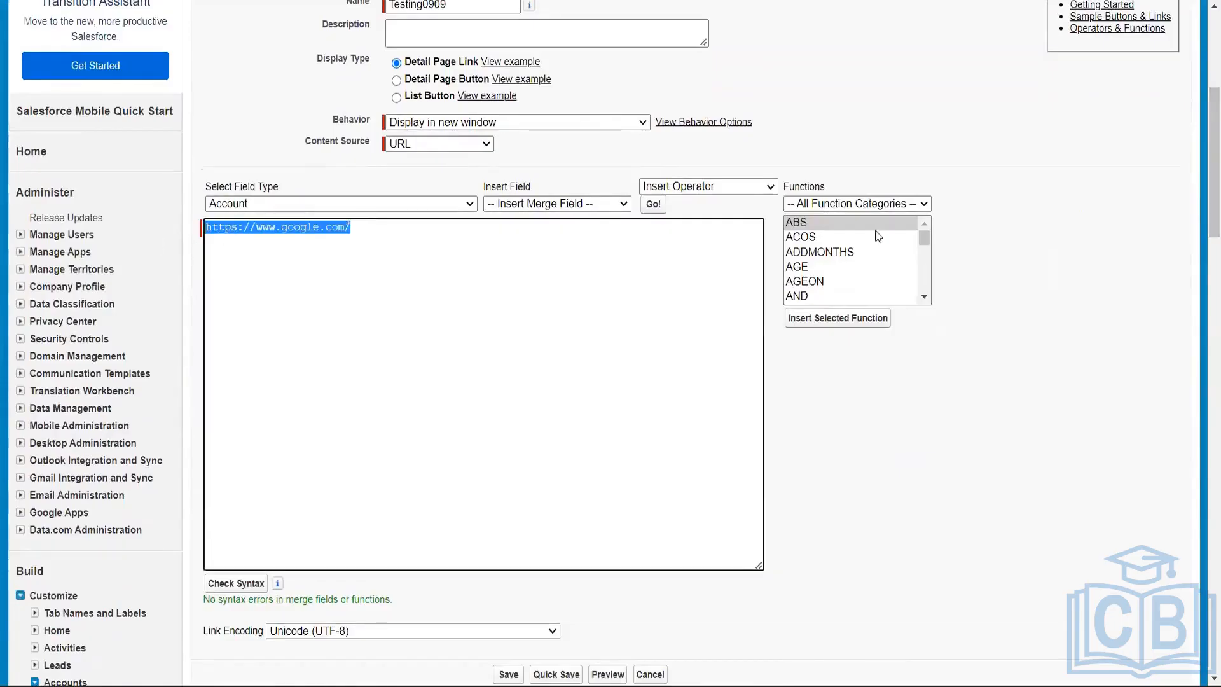
pyautogui.moveTo(1205, 168); pyautogui.dragTo(1205, 125)
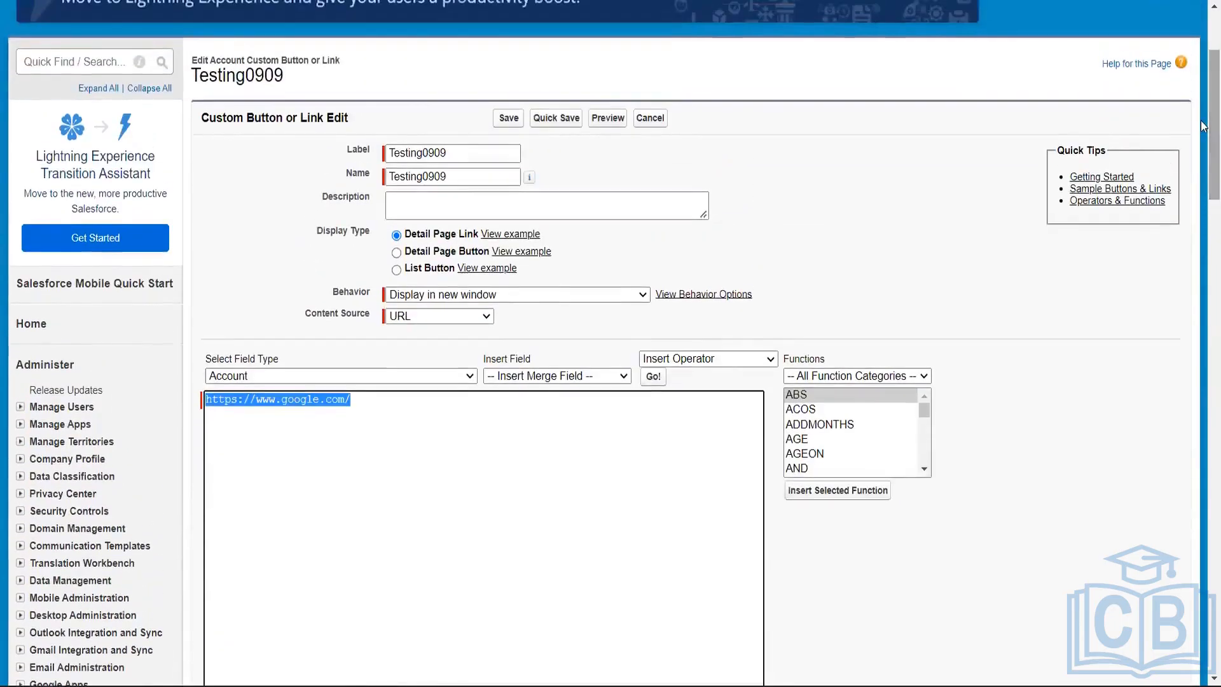
# - Review the Behavior options of the Testing0909 link, keeping Display in new window
pyautogui.click(502, 299)
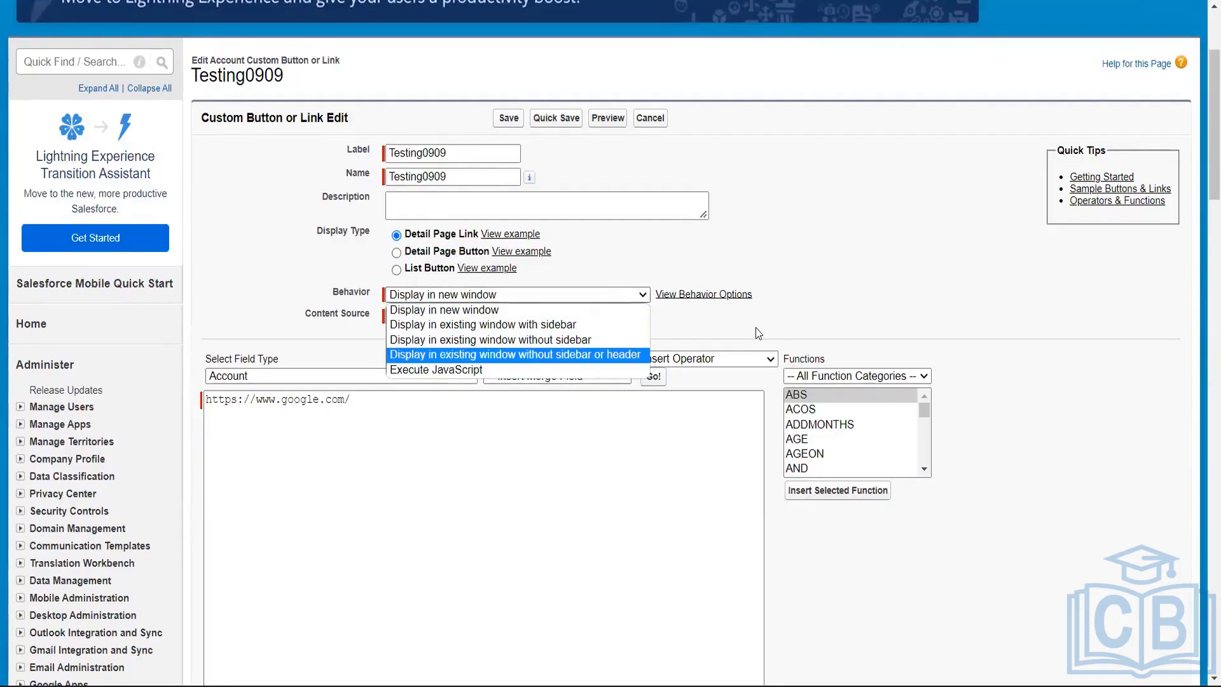
pyautogui.click(537, 309)
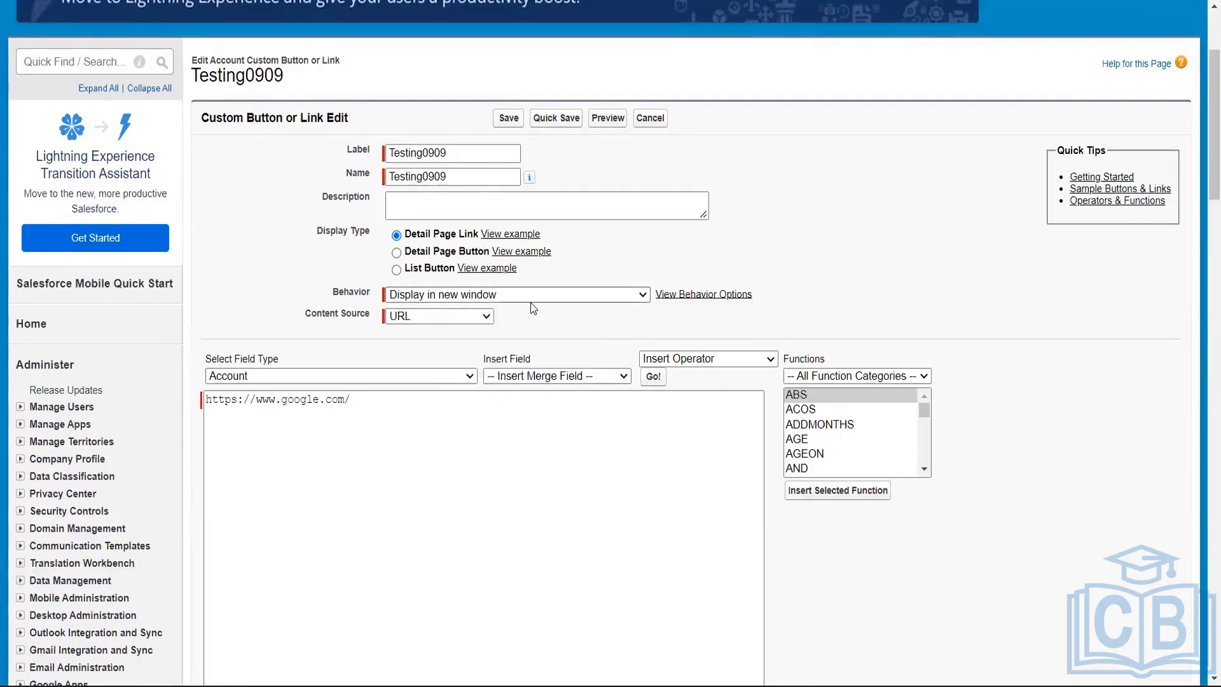
pyautogui.click(531, 303)
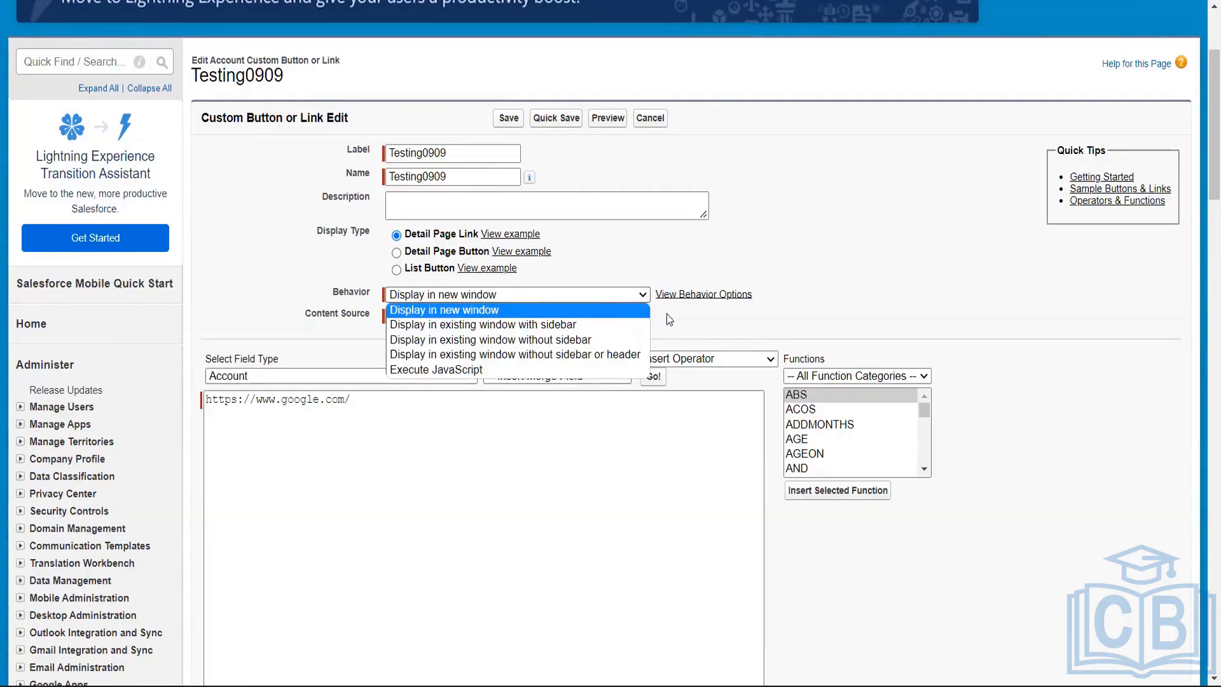
pyautogui.click(468, 289)
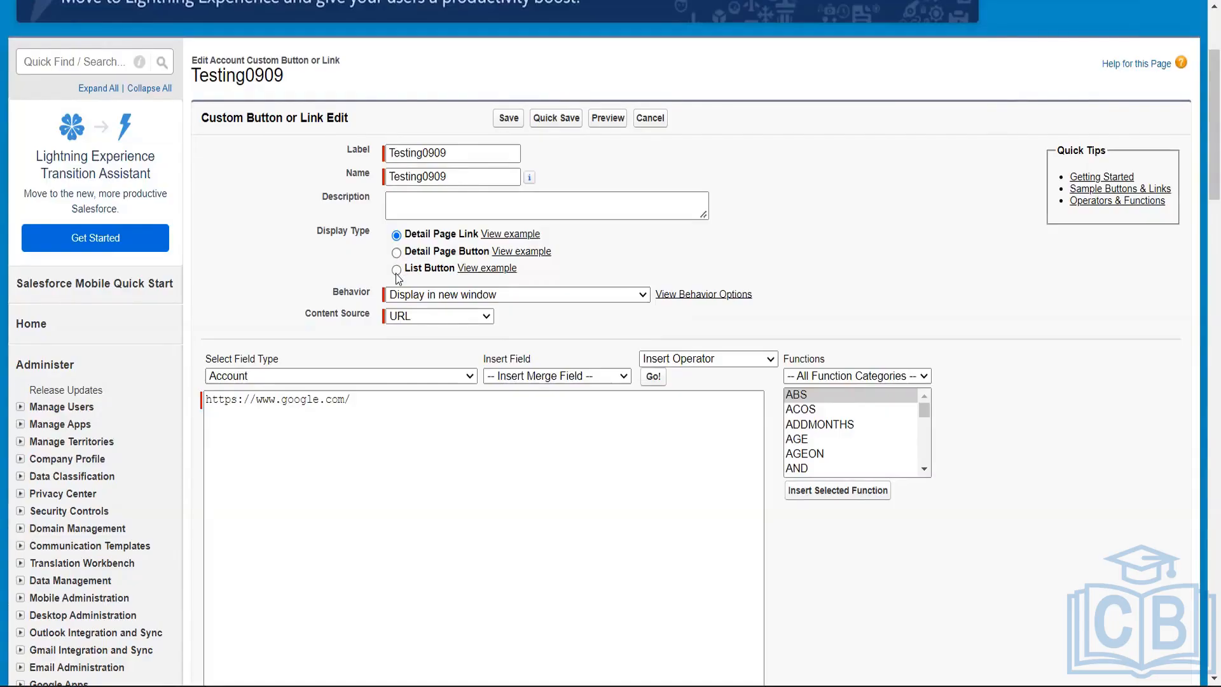
# - Try the List Button display type for Testing0909 and return it to Detail Page Link
pyautogui.click(396, 269)
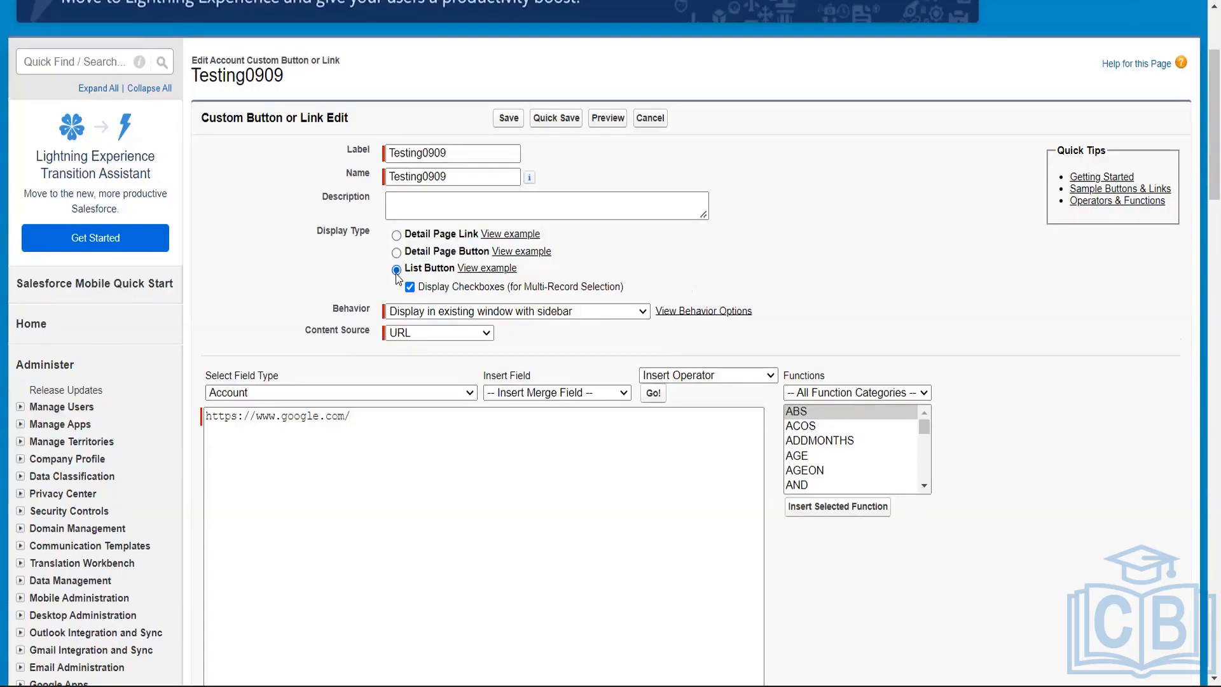
pyautogui.click(396, 236)
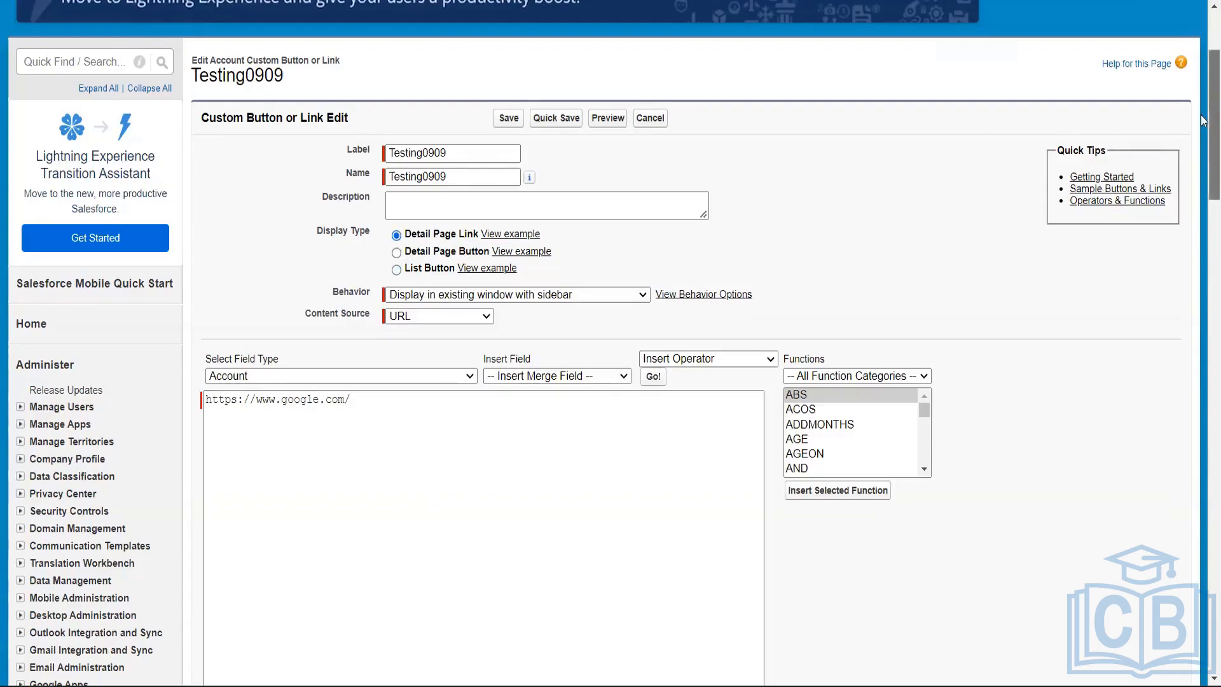
pyautogui.scroll(-8, 1202, 124)
pyautogui.scroll(3, 1202, 68)
pyautogui.scroll(8, 1203, 69)
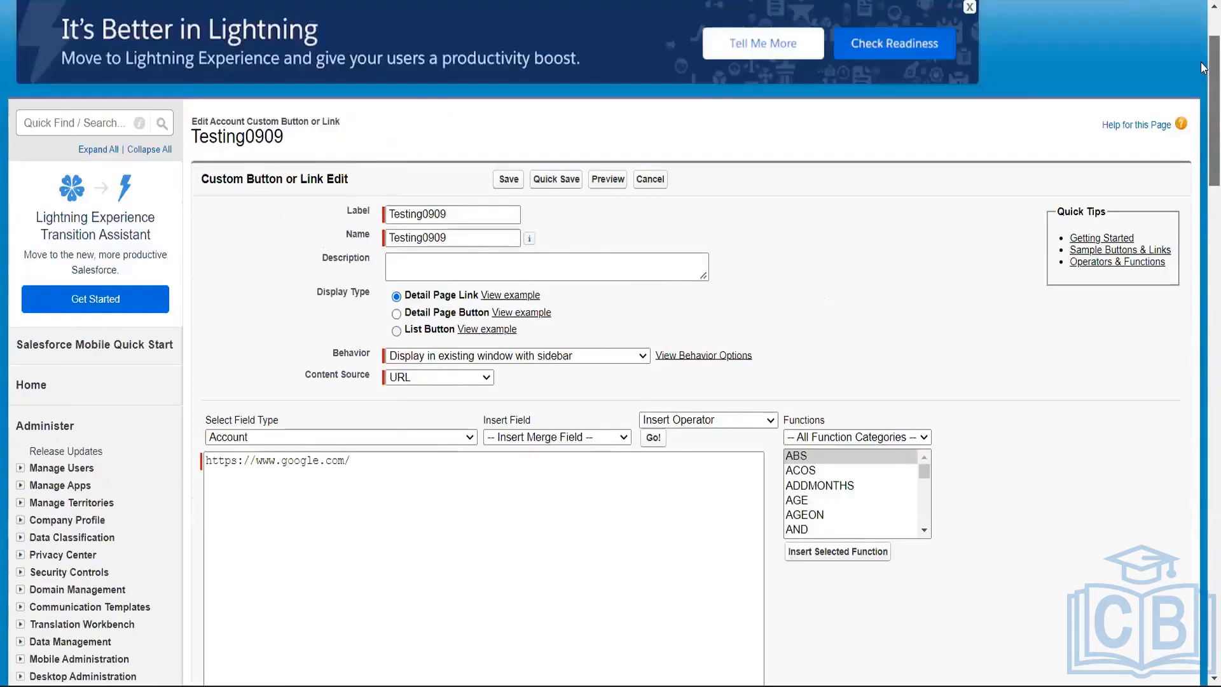
pyautogui.scroll(-4, 1203, 180)
pyautogui.scroll(-2, 616, 314)
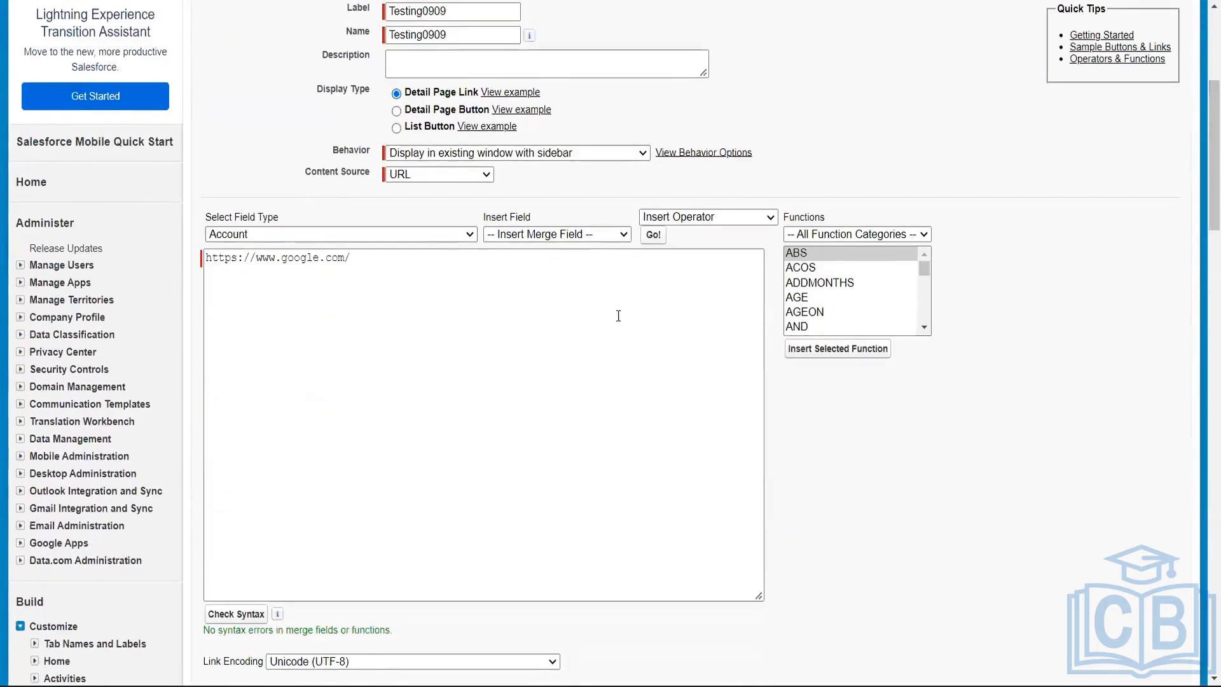
pyautogui.click(317, 260)
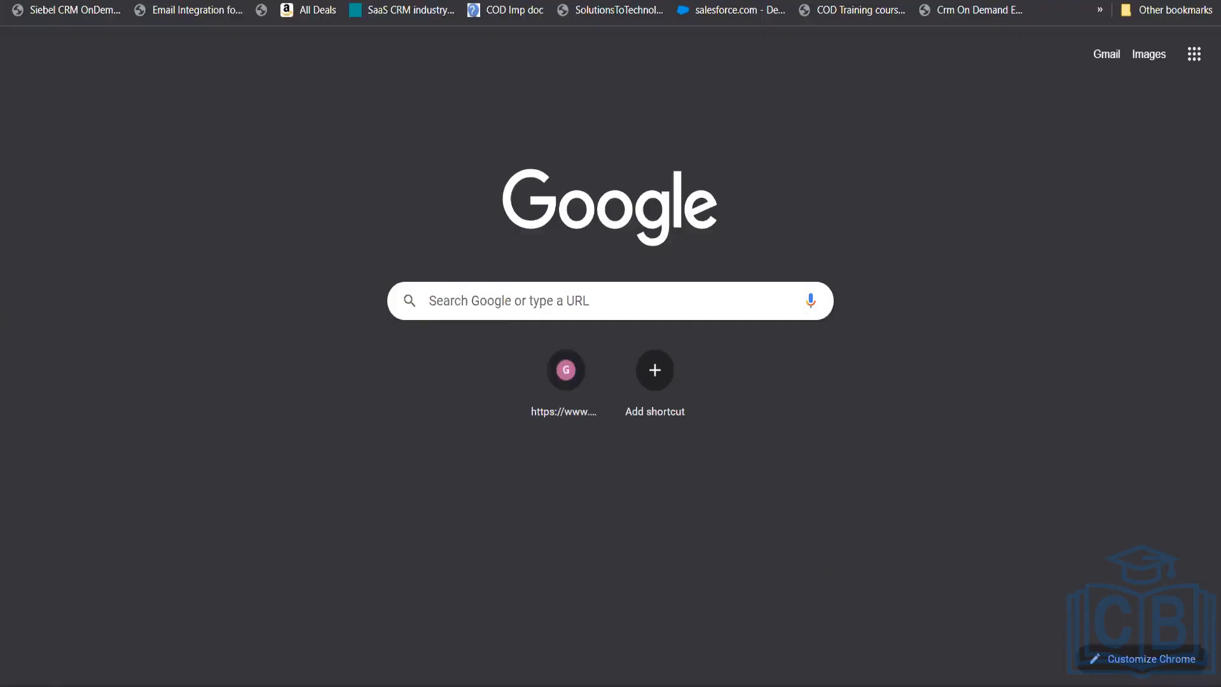
# - Search Google for "google maps" and open the Google Maps website from the results
pyautogui.hotkey('ctrl', 'l')
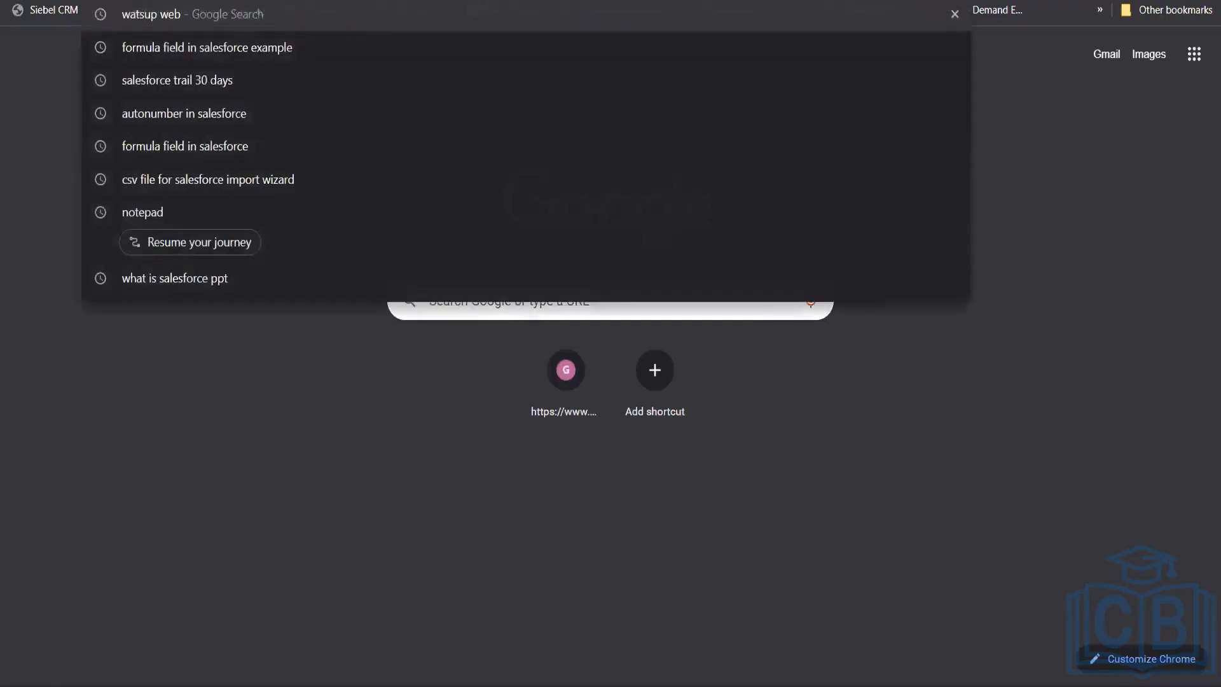
pyautogui.write('googl')
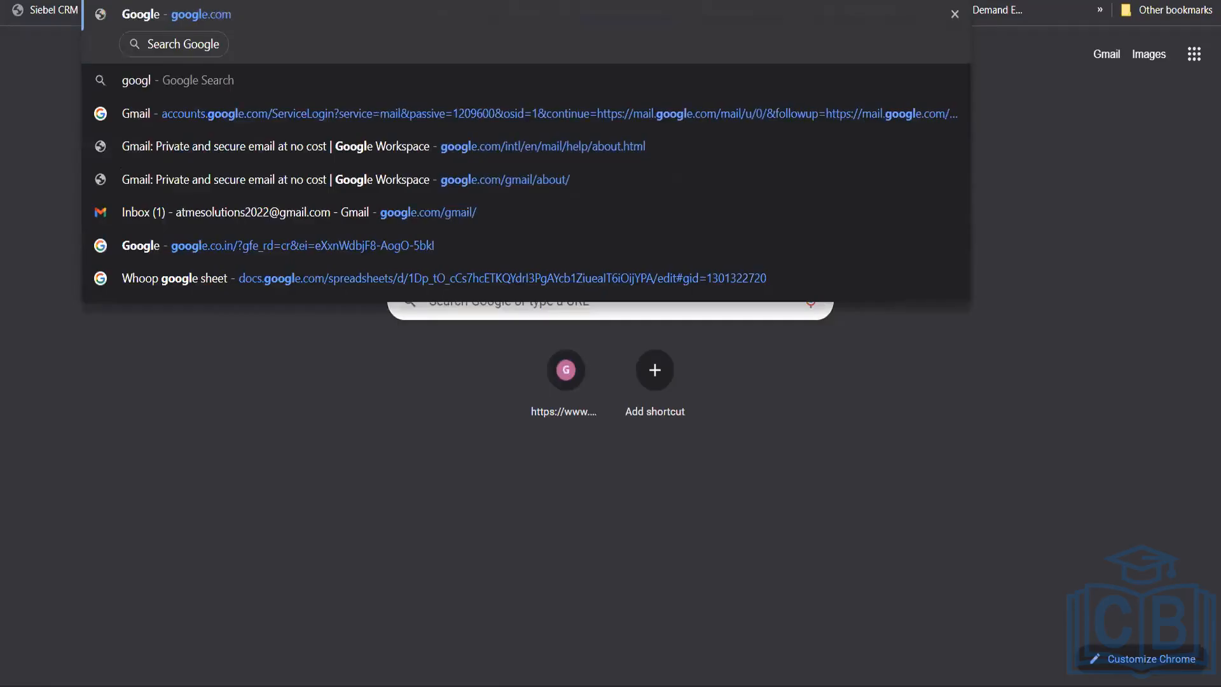
pyautogui.write('le')
pyautogui.press('BackSpace')
pyautogui.press('BackSpace')
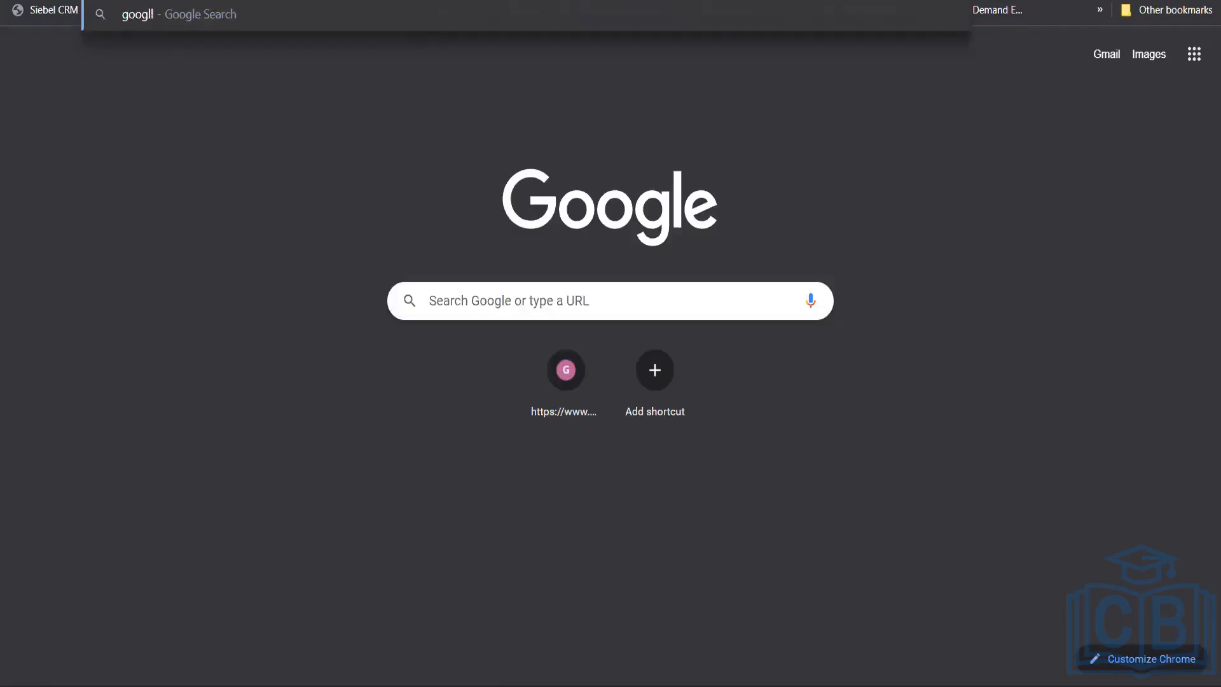
pyautogui.write('e maps')
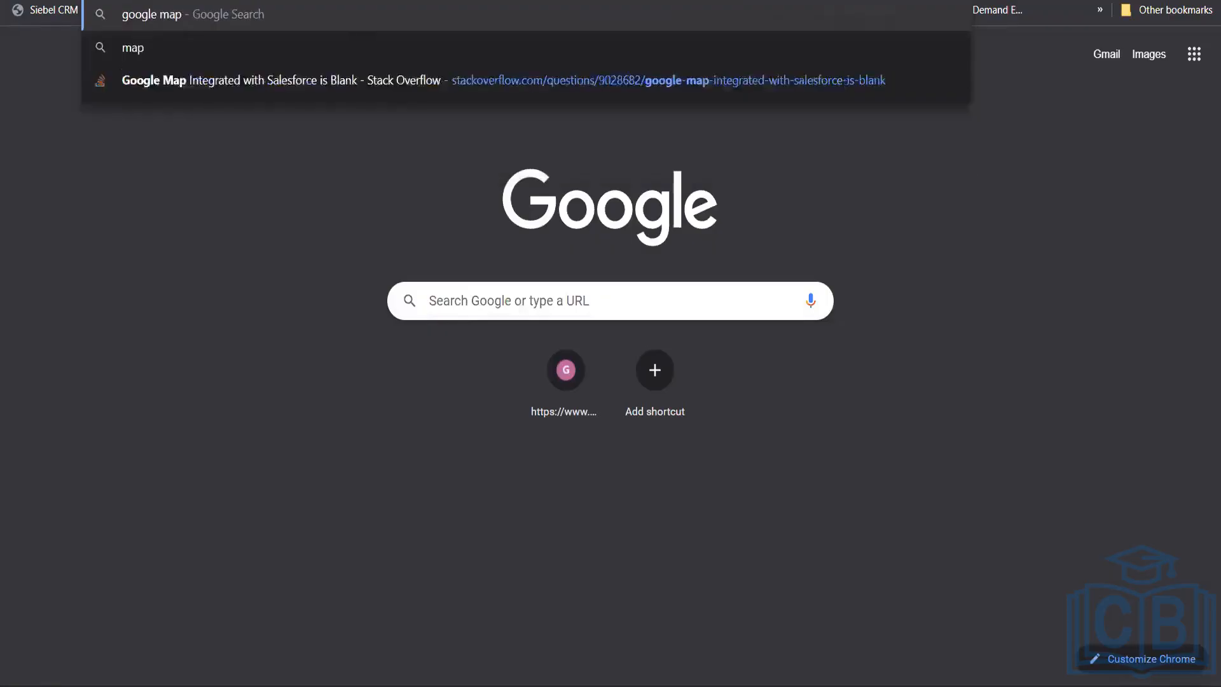
pyautogui.press('Return')
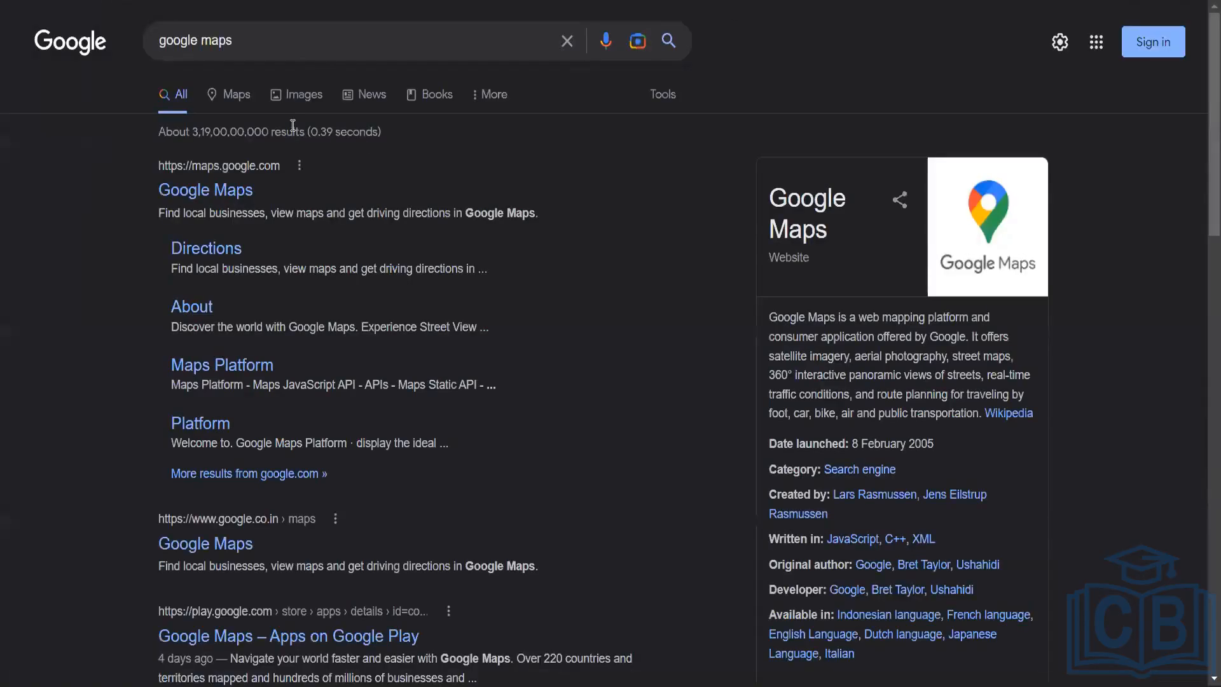
pyautogui.click(227, 190)
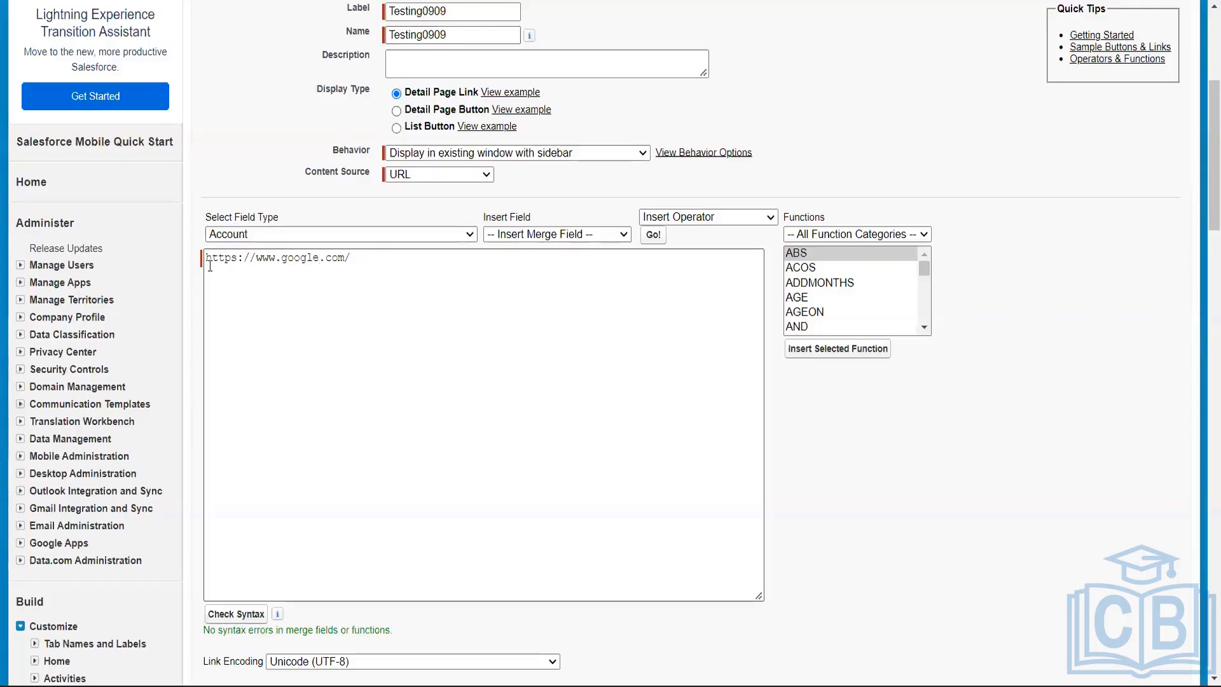
pyautogui.moveTo(207, 258); pyautogui.dragTo(349, 260)
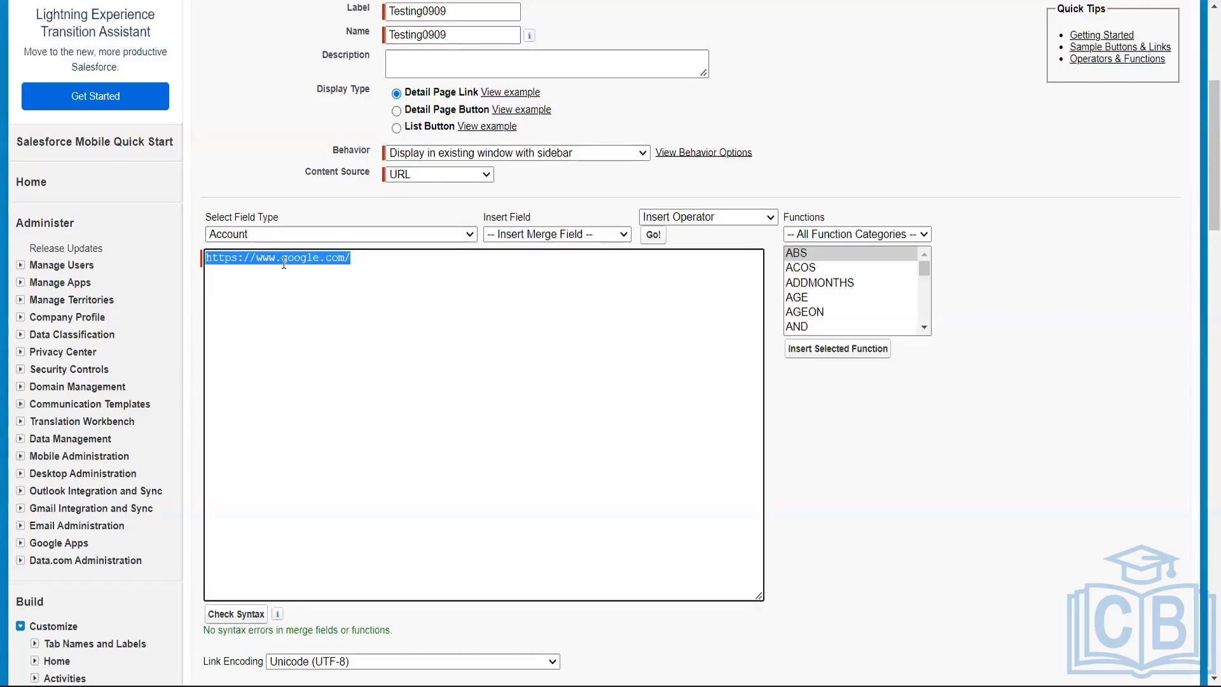
pyautogui.click(363, 260)
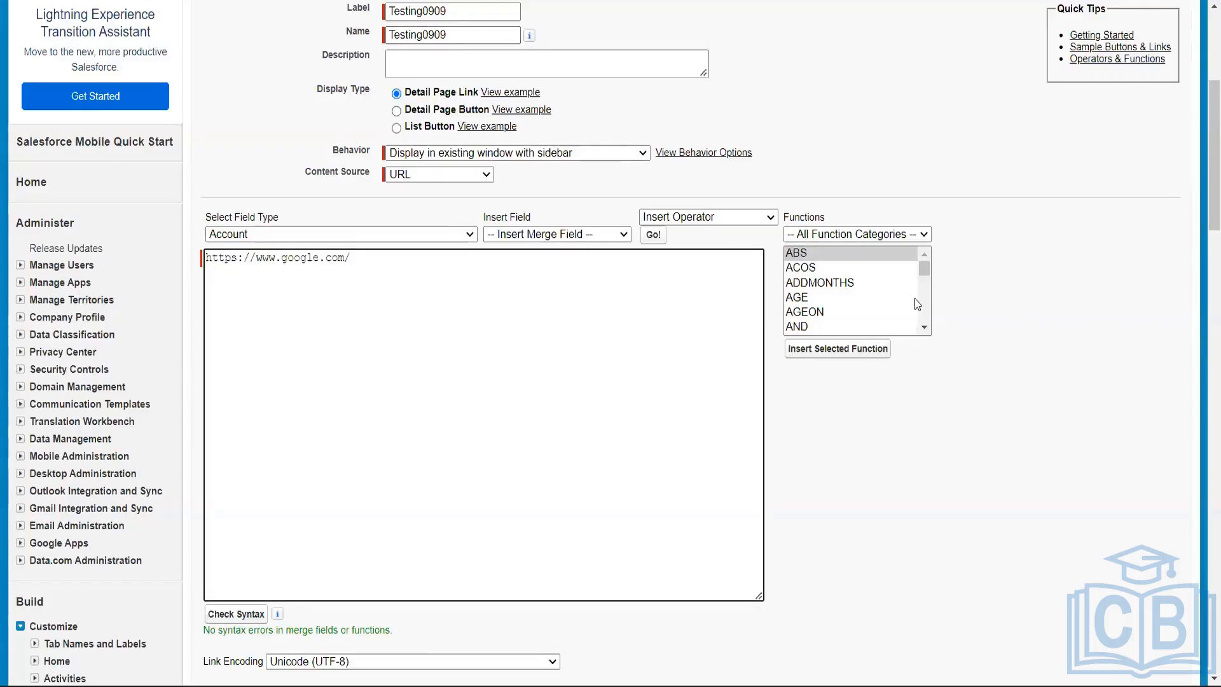
pyautogui.moveTo(1202, 196); pyautogui.dragTo(1204, 111)
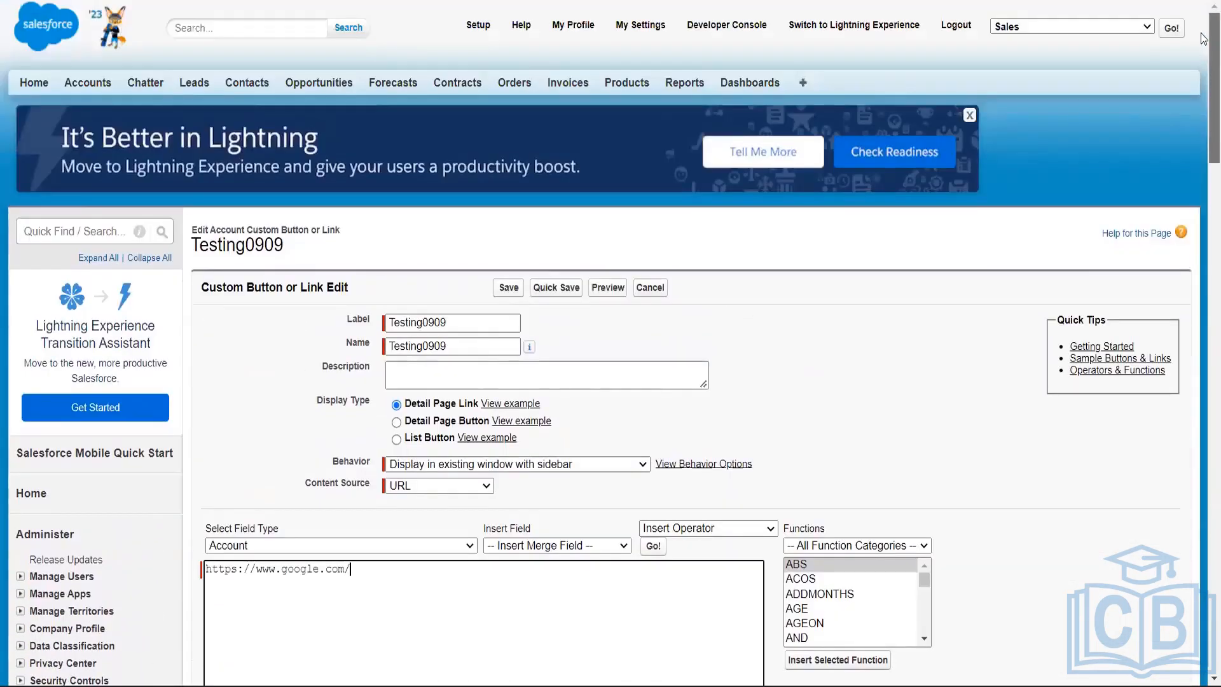
pyautogui.click(512, 287)
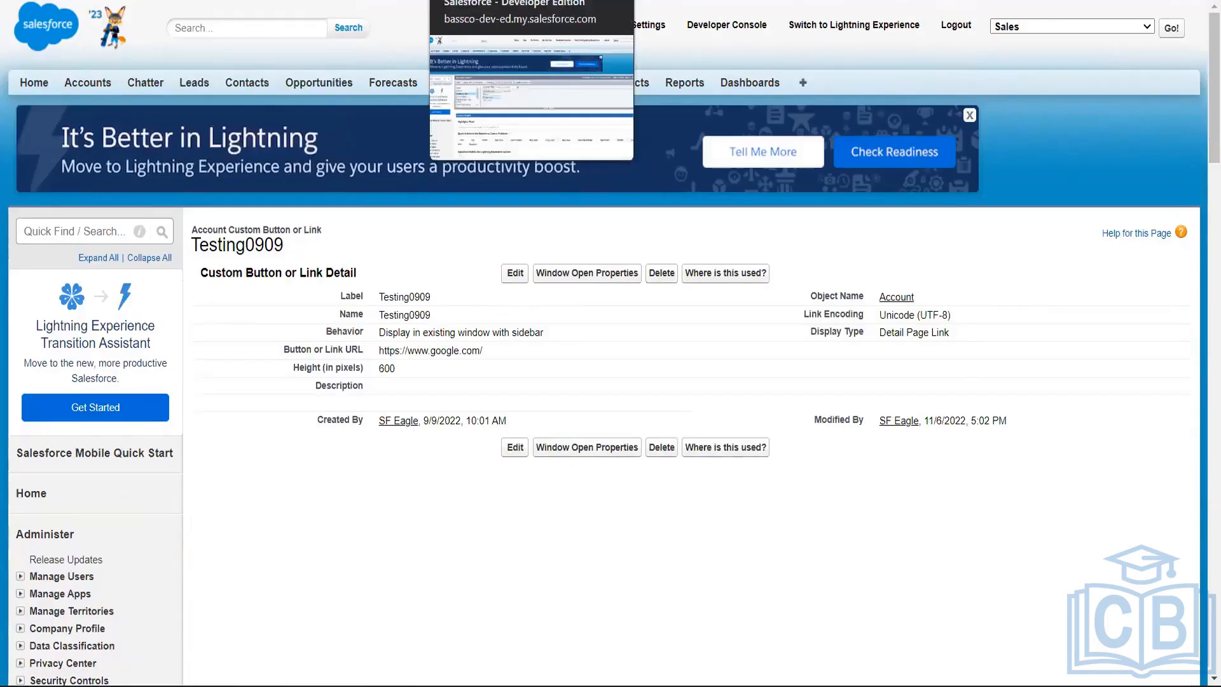
# - Try to place the Google maps custom link on the Account page layout
pyautogui.click(500, 1)
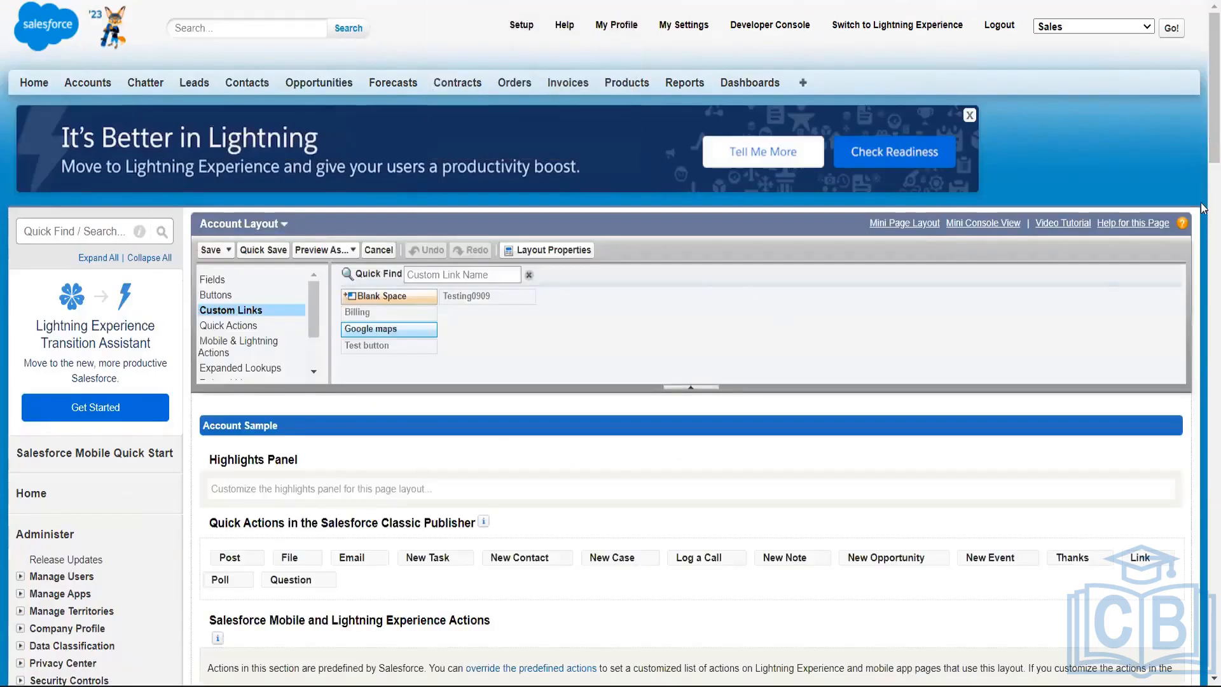
pyautogui.moveTo(1203, 144); pyautogui.dragTo(1204, 194)
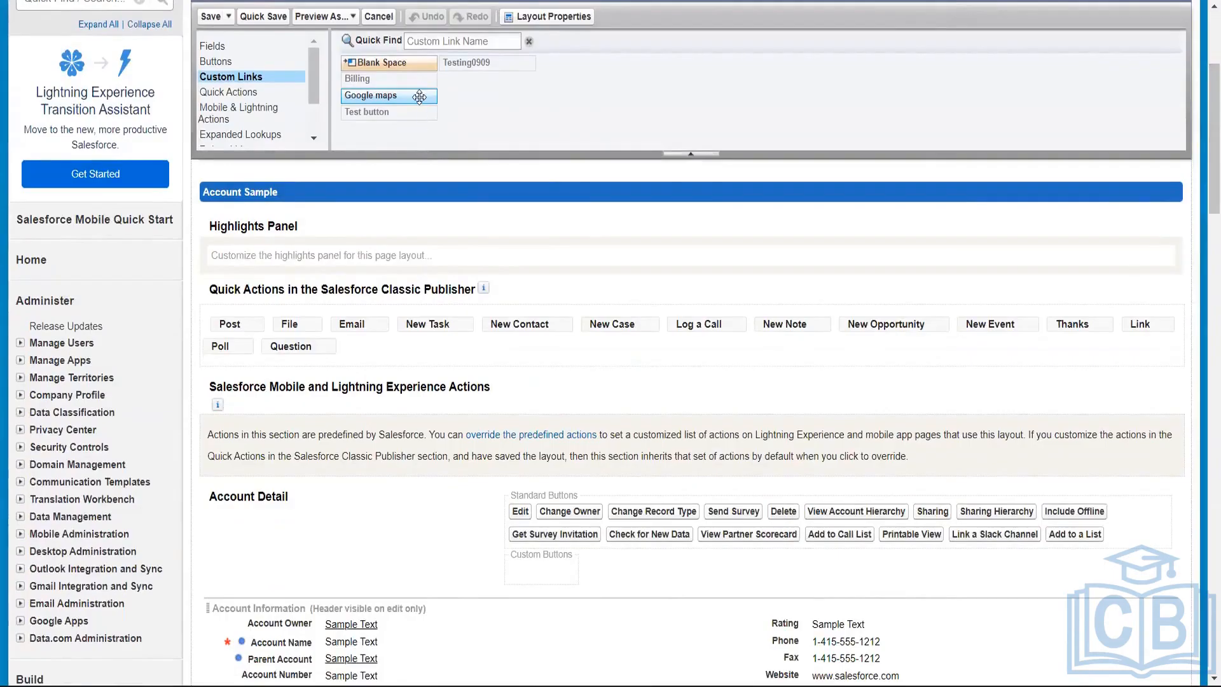
pyautogui.moveTo(417, 96); pyautogui.dragTo(366, 102)
pyautogui.scroll(-3, 1202, 188)
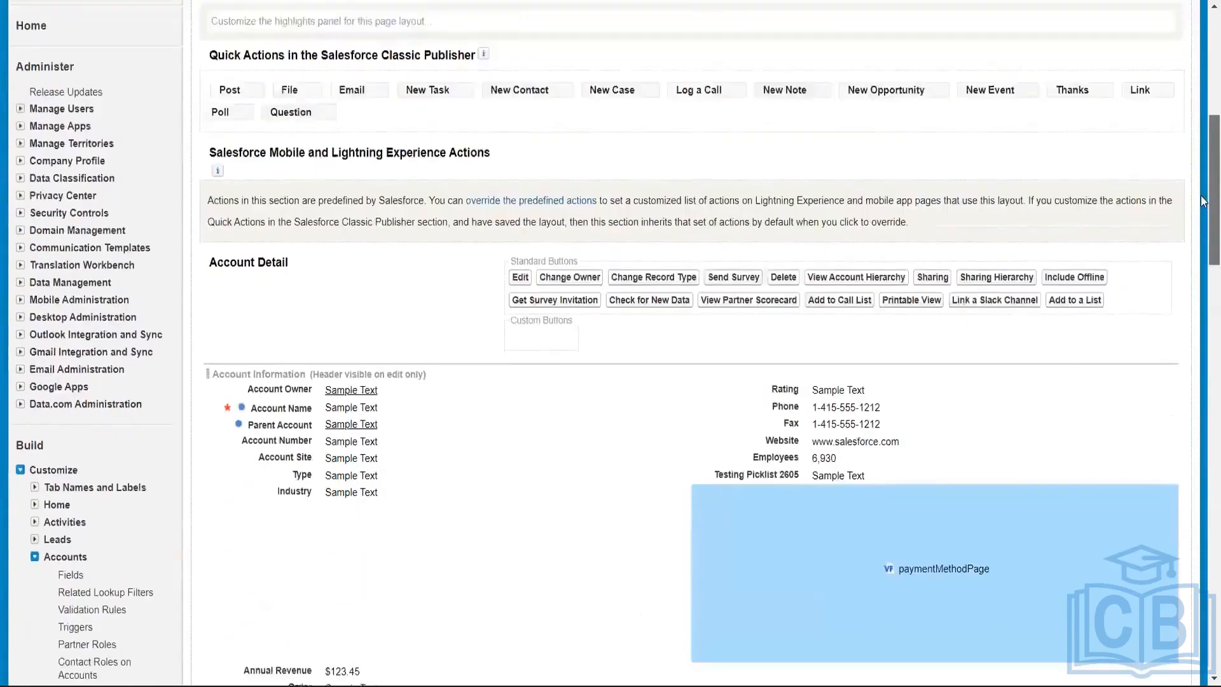
pyautogui.scroll(1, 1202, 188)
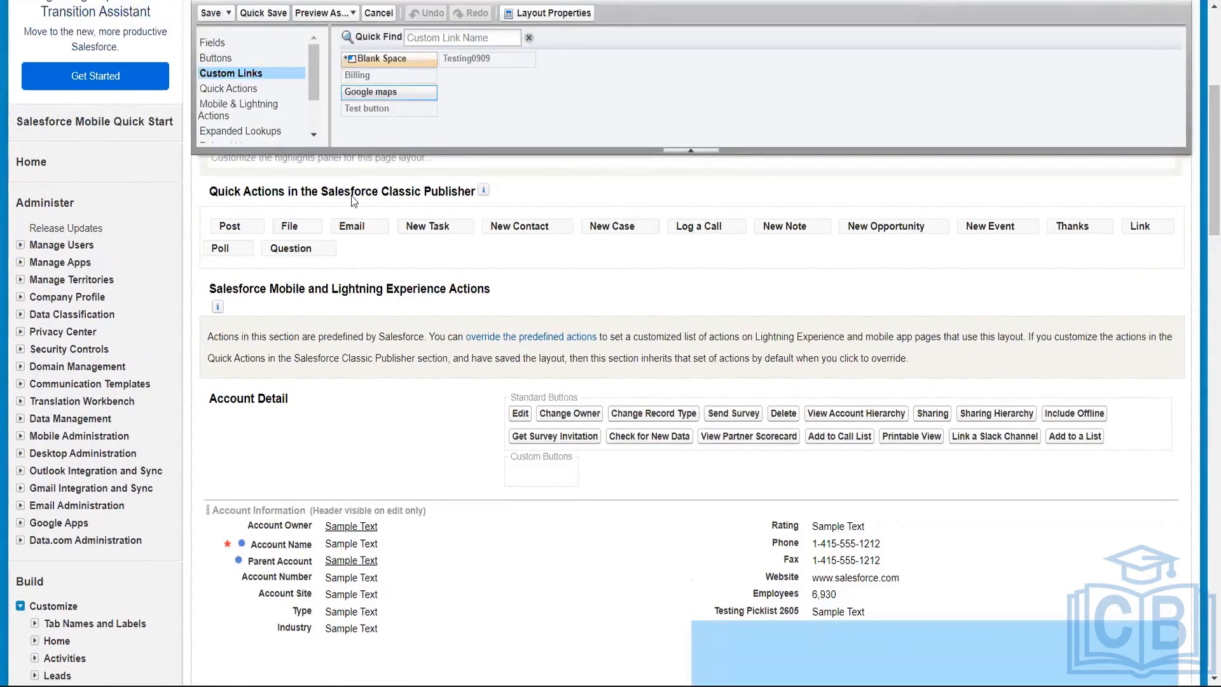
pyautogui.moveTo(357, 93); pyautogui.dragTo(992, 471)
pyautogui.moveTo(779, 276); pyautogui.dragTo(1021, 216)
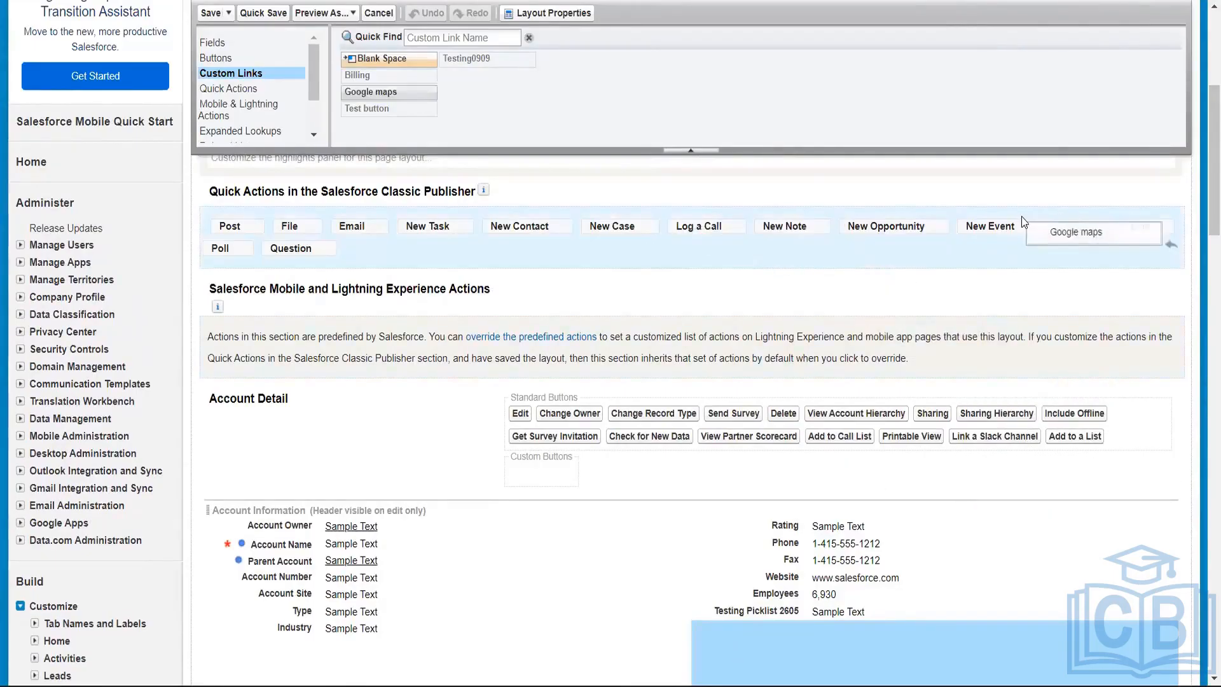
pyautogui.moveTo(1202, 118); pyautogui.dragTo(1202, 415)
pyautogui.scroll(15, 516, 79)
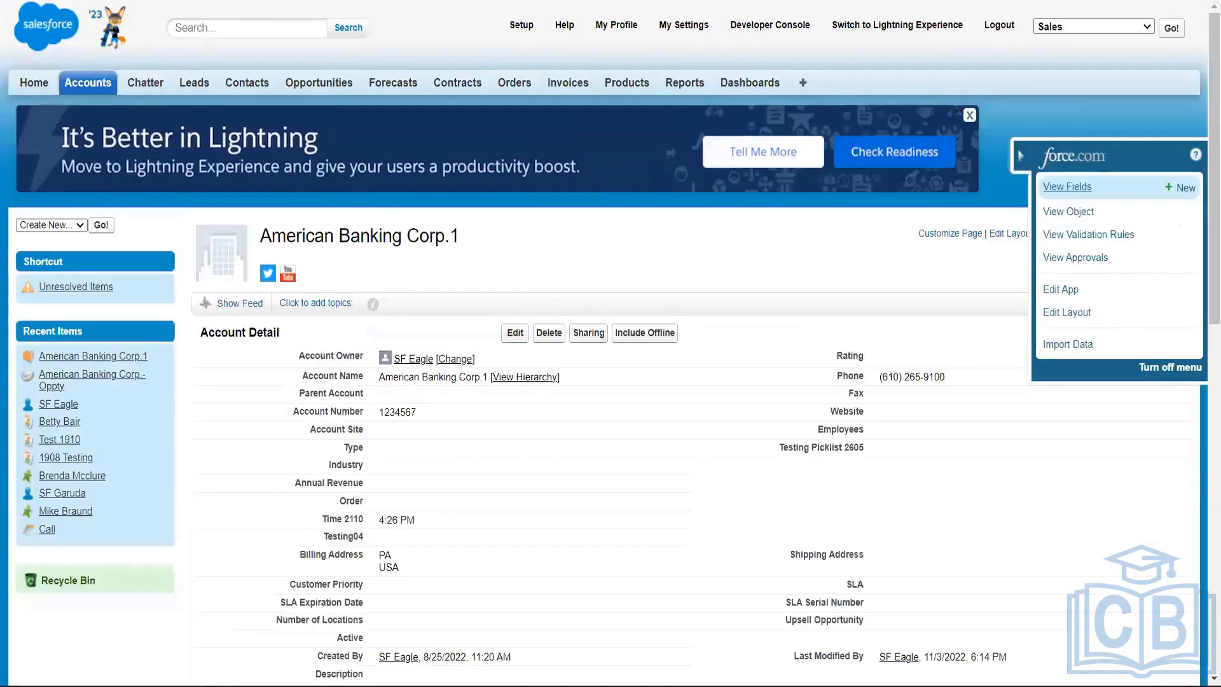
pyautogui.click(1067, 187)
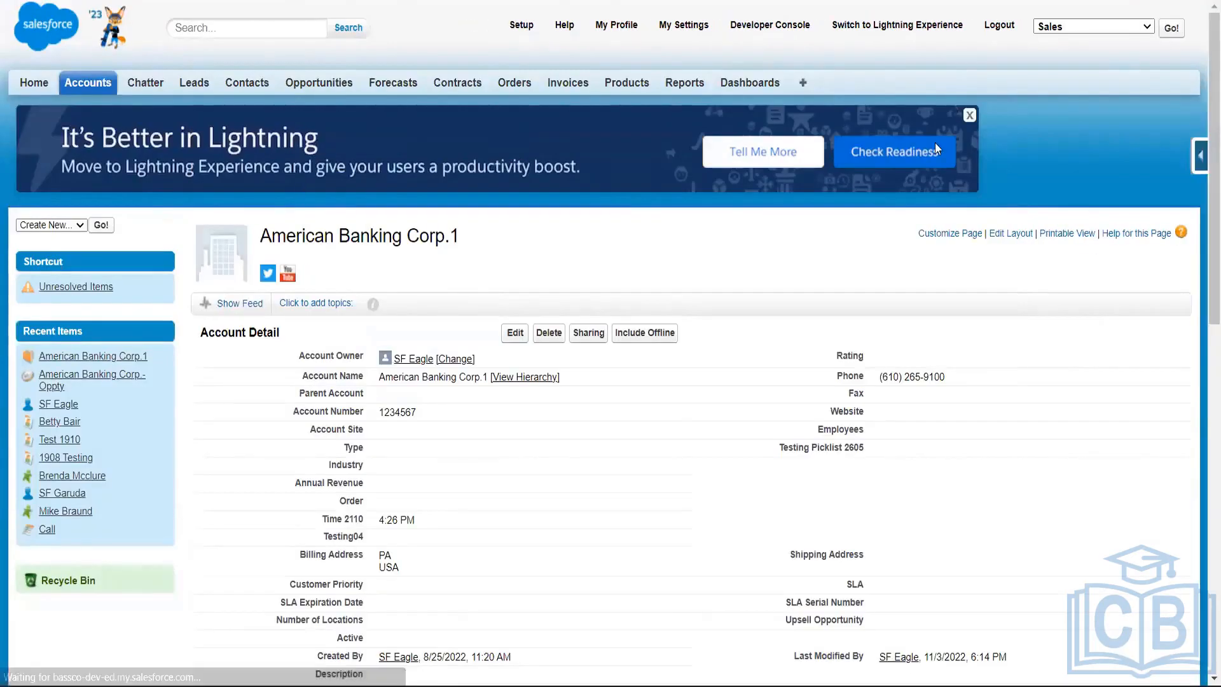
pyautogui.scroll(-5, 1202, 69)
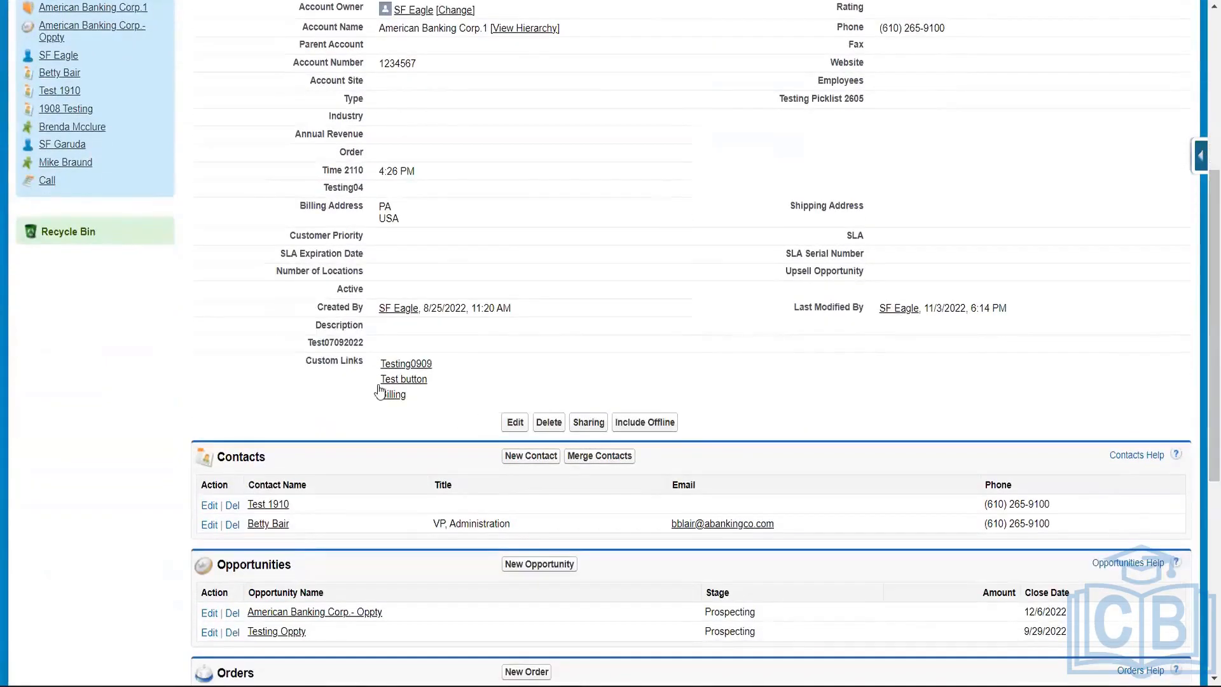
pyautogui.click(414, 365)
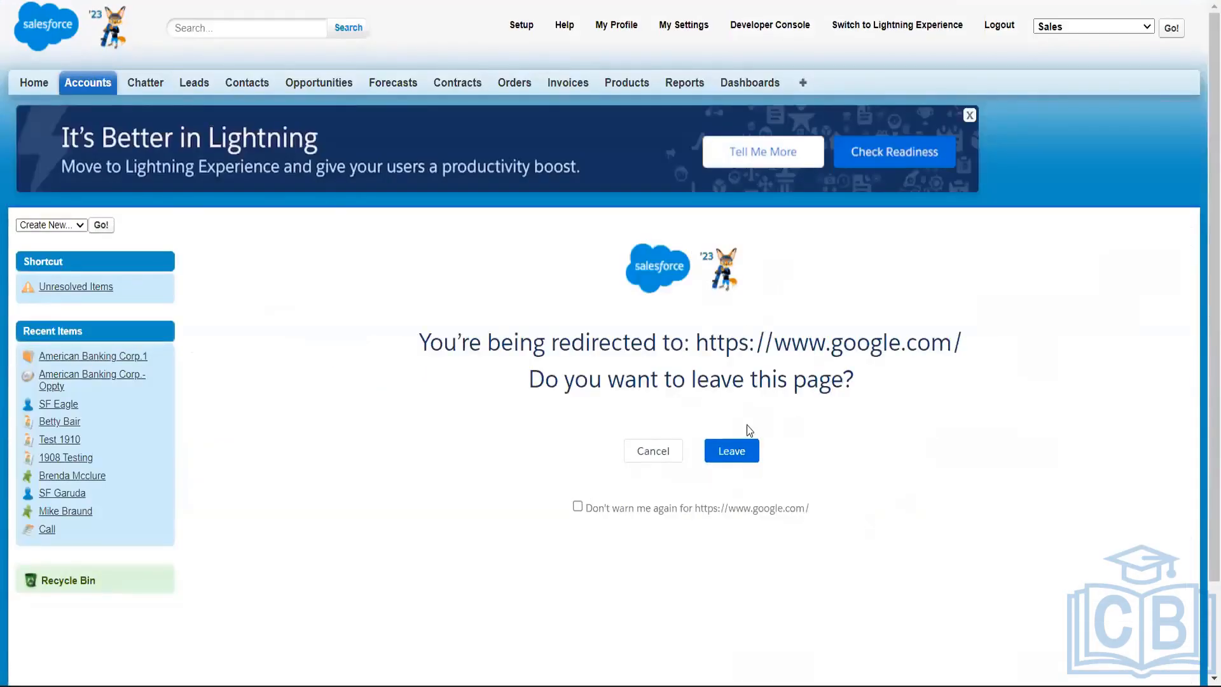
pyautogui.click(719, 452)
pyautogui.click(578, 507)
pyautogui.click(717, 450)
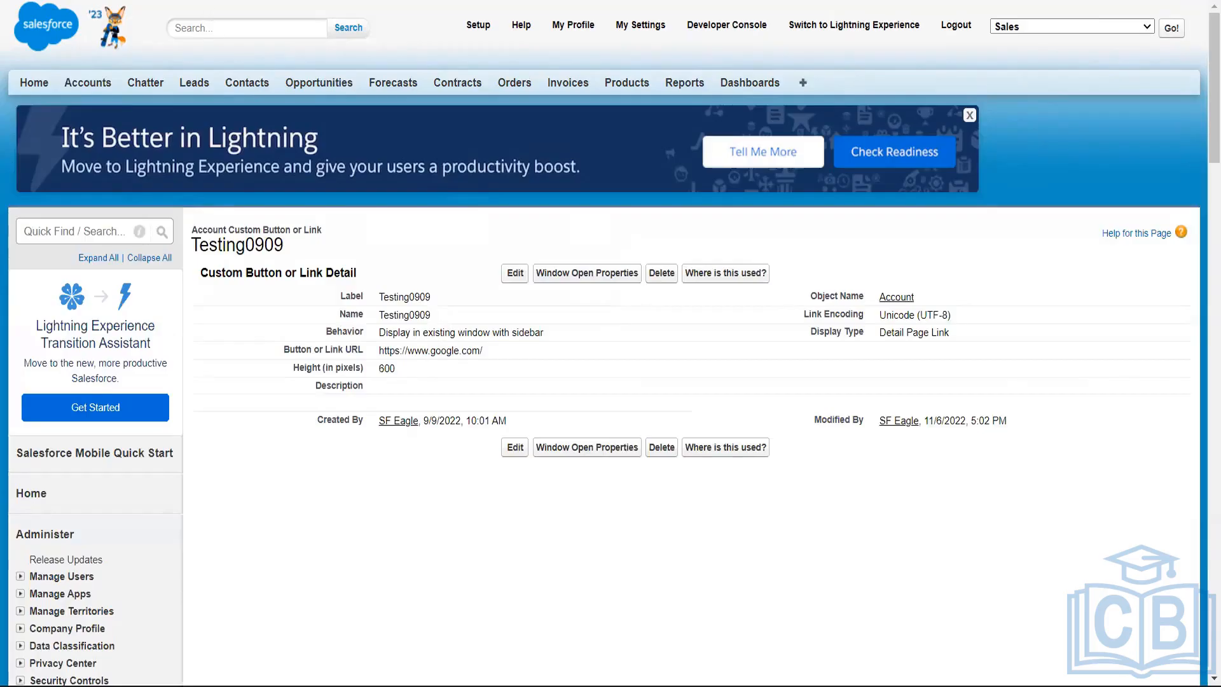
# - Return to the American Banking Corp.1 account and follow its Test button custom link
pyautogui.click(20, 1)
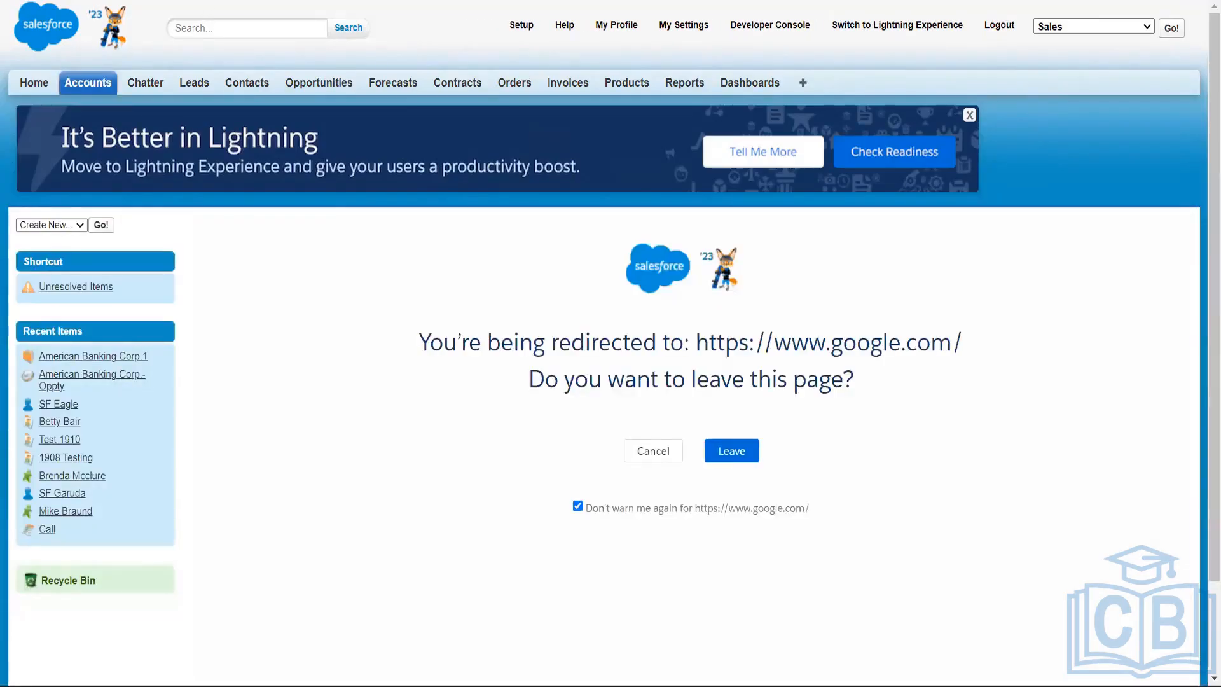
pyautogui.scroll(-5, 404, 381)
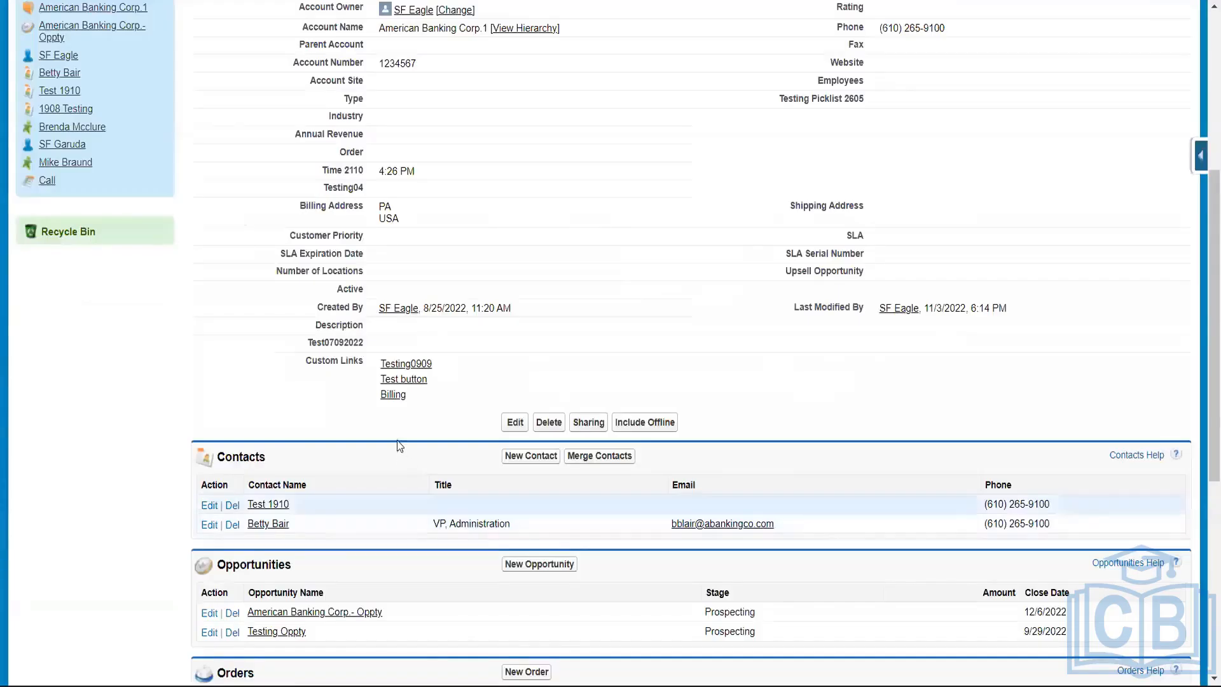
pyautogui.click(404, 380)
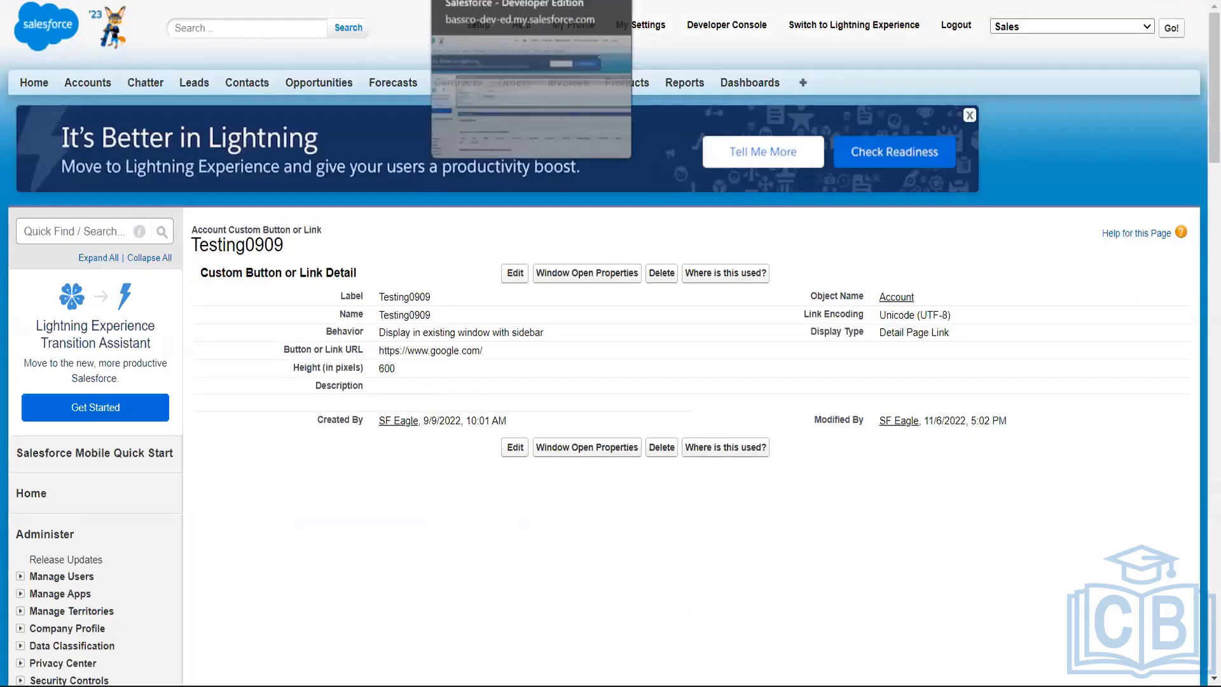
# - Switch to the American Banking Corp.- Oppty record, look through its details and view the Opportunity object's fields
pyautogui.click(356, 0)
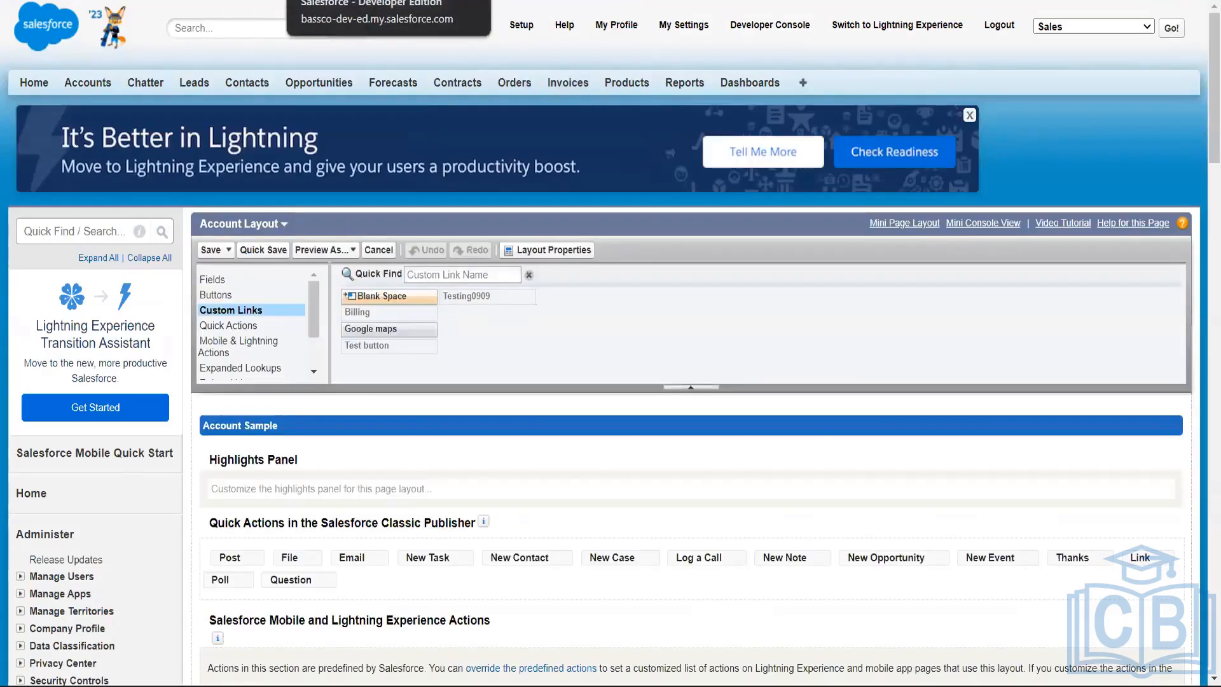
pyautogui.click(216, 0)
pyautogui.scroll(-5, 610, 381)
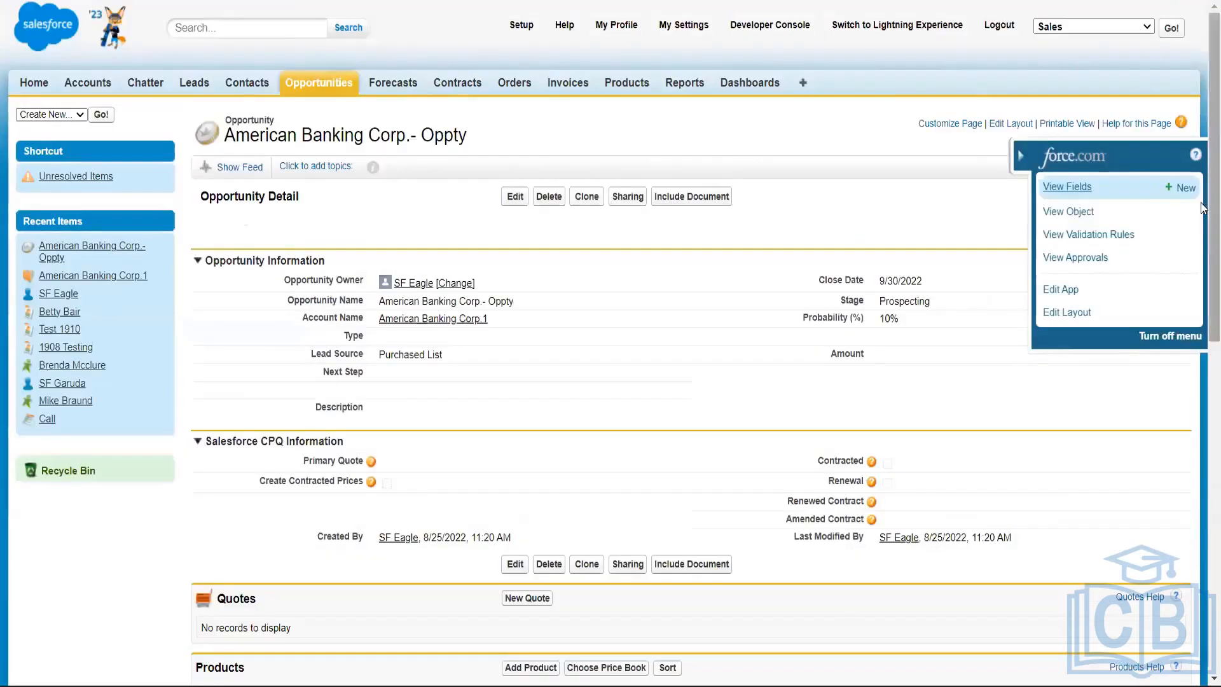
pyautogui.scroll(-3, 1202, 170)
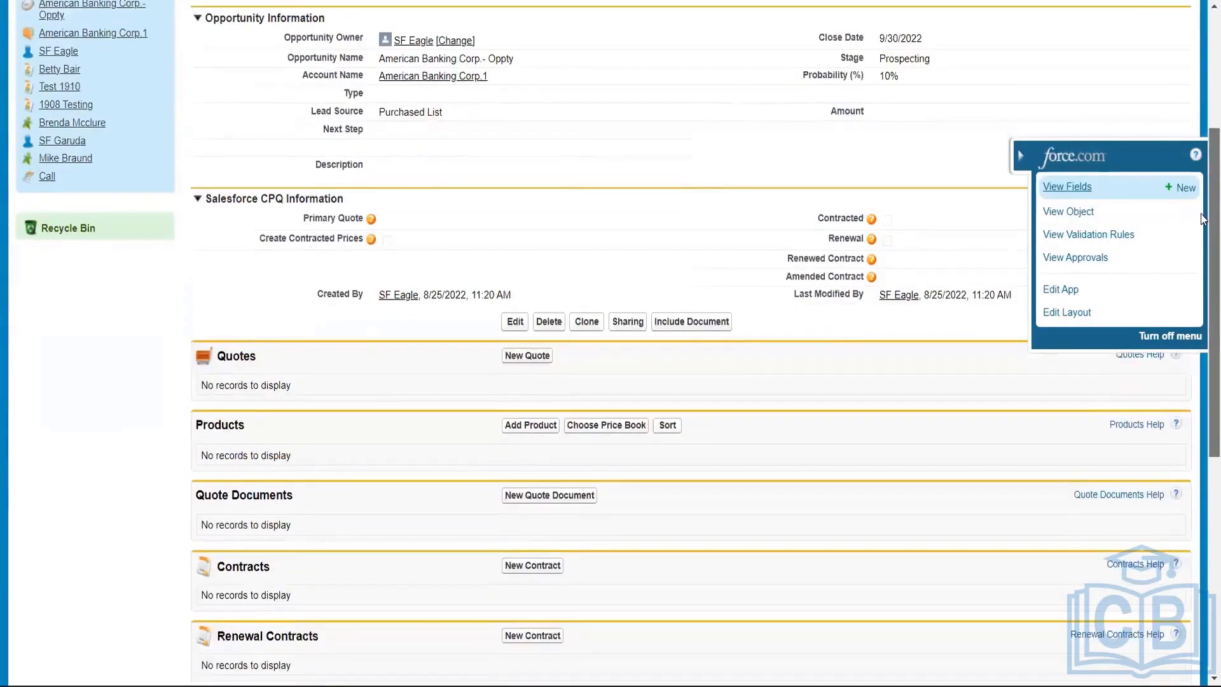
pyautogui.scroll(2, 1078, 259)
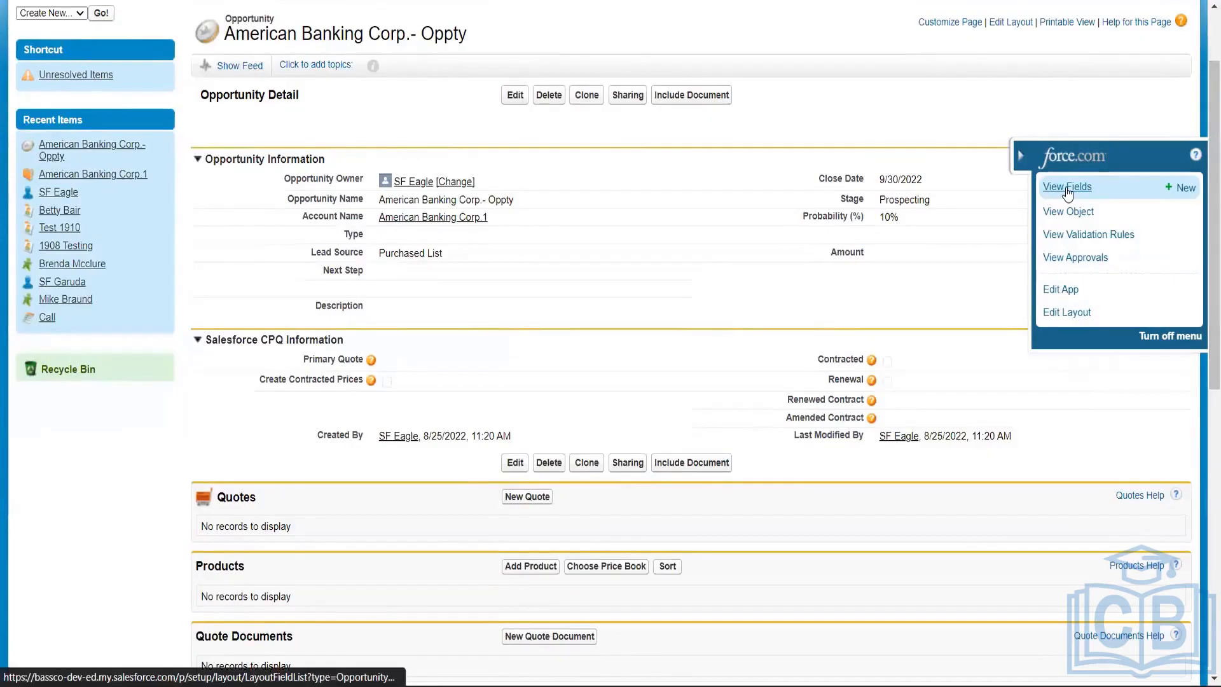
pyautogui.click(1065, 187)
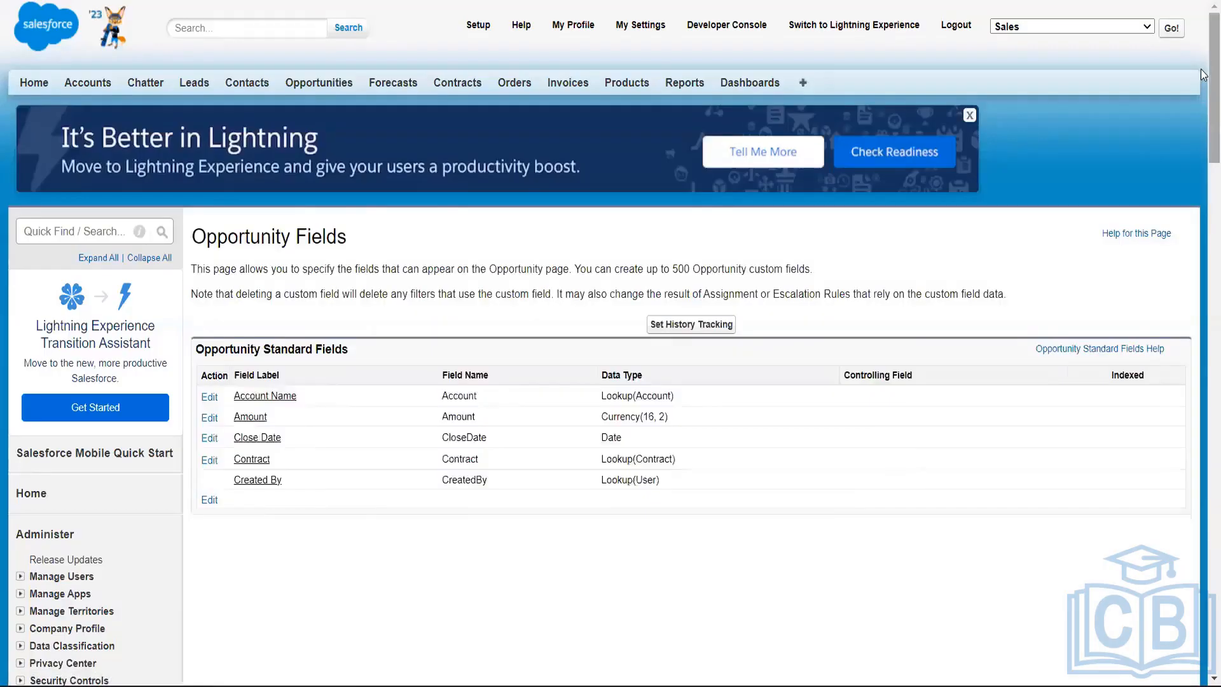
# - Examine the standard fields and the custom fields and relationships defined on the Opportunity object
pyautogui.scroll(-1, 1202, 240)
pyautogui.scroll(-10, 1202, 240)
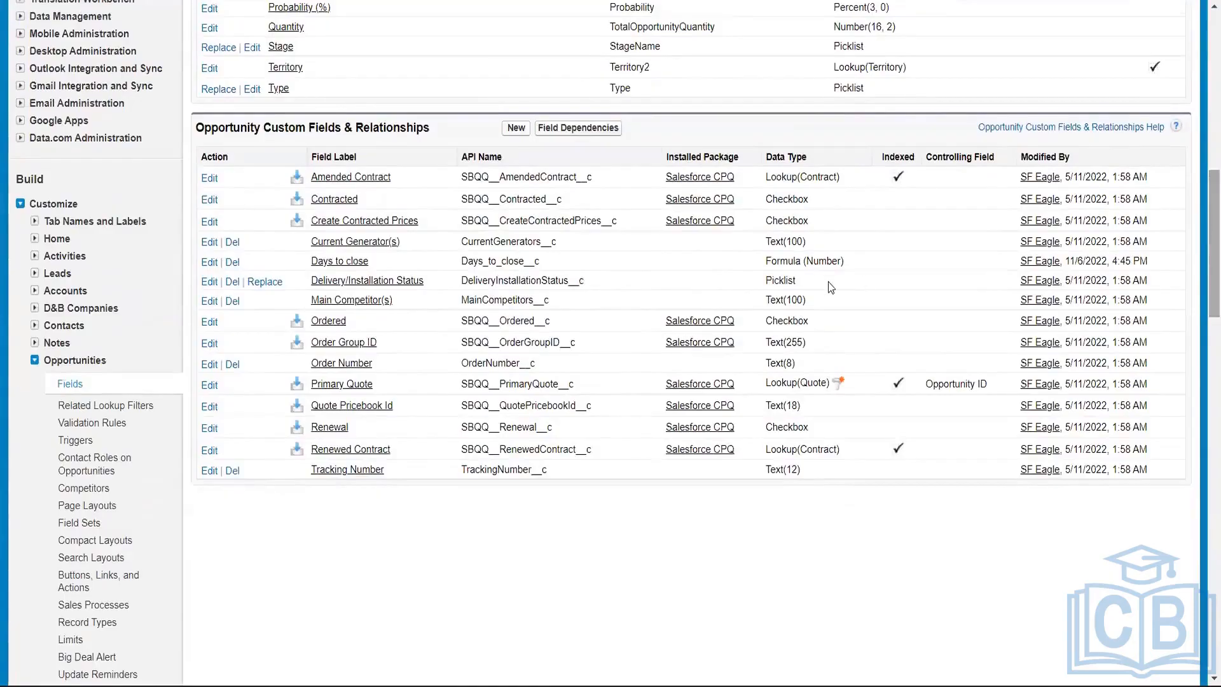
pyautogui.click(70, 384)
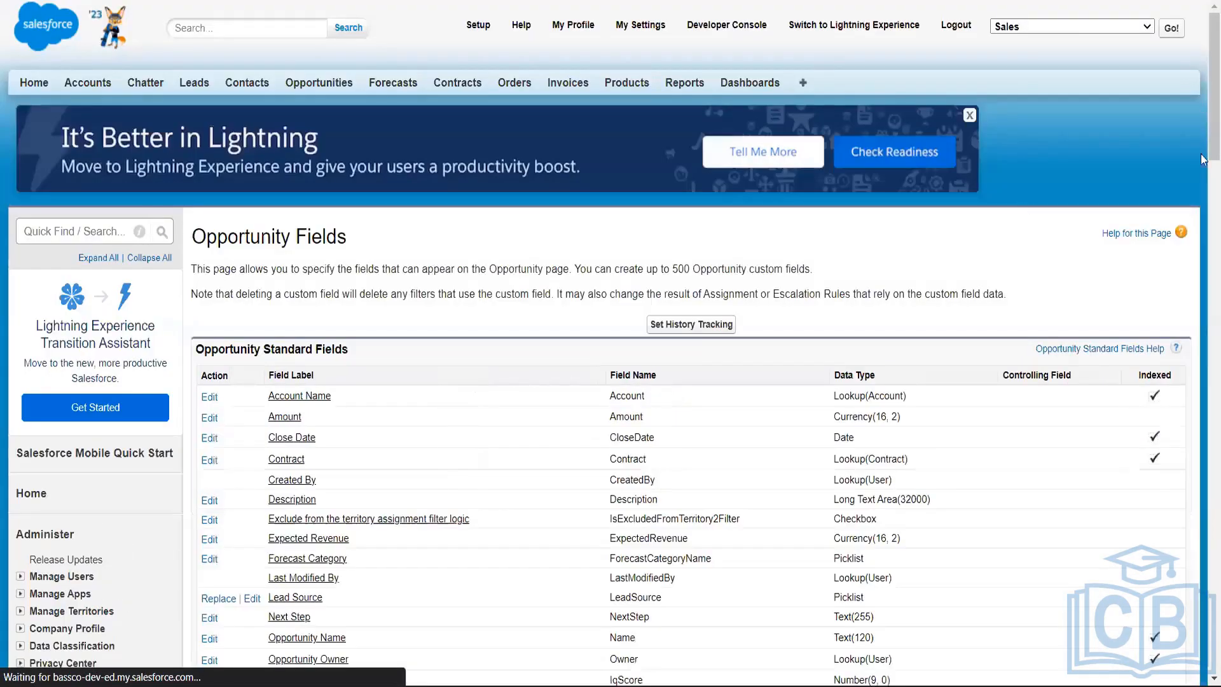
pyautogui.scroll(-1, 1202, 228)
pyautogui.scroll(-12, 1202, 229)
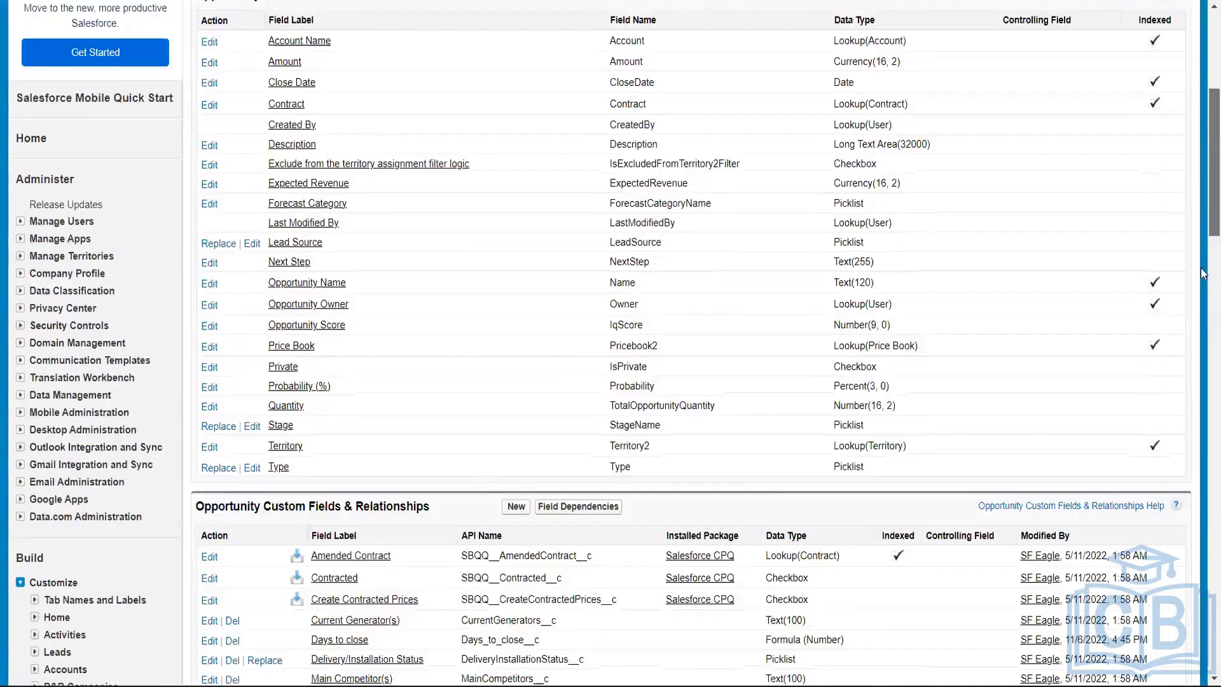
pyautogui.scroll(15, 1202, 73)
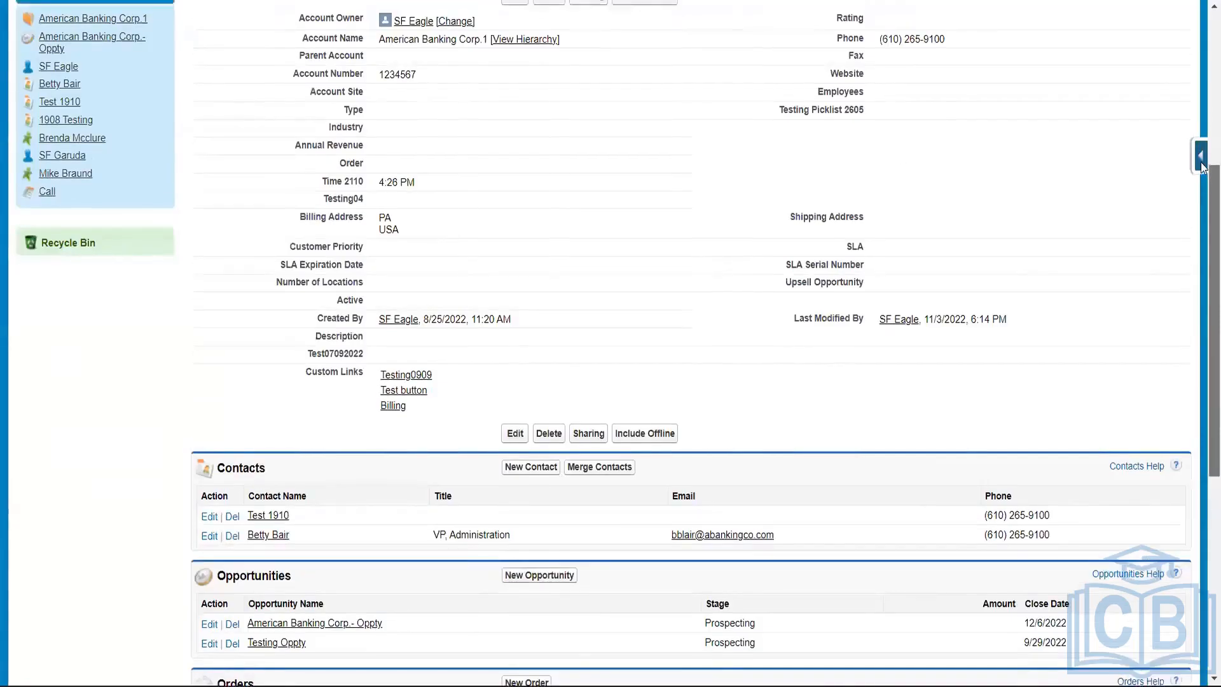
# - Review the American Banking Corp.1 account details and open the Data Import Wizard from the record's Force.com quick-access links
pyautogui.moveTo(1201, 163); pyautogui.dragTo(1201, 122)
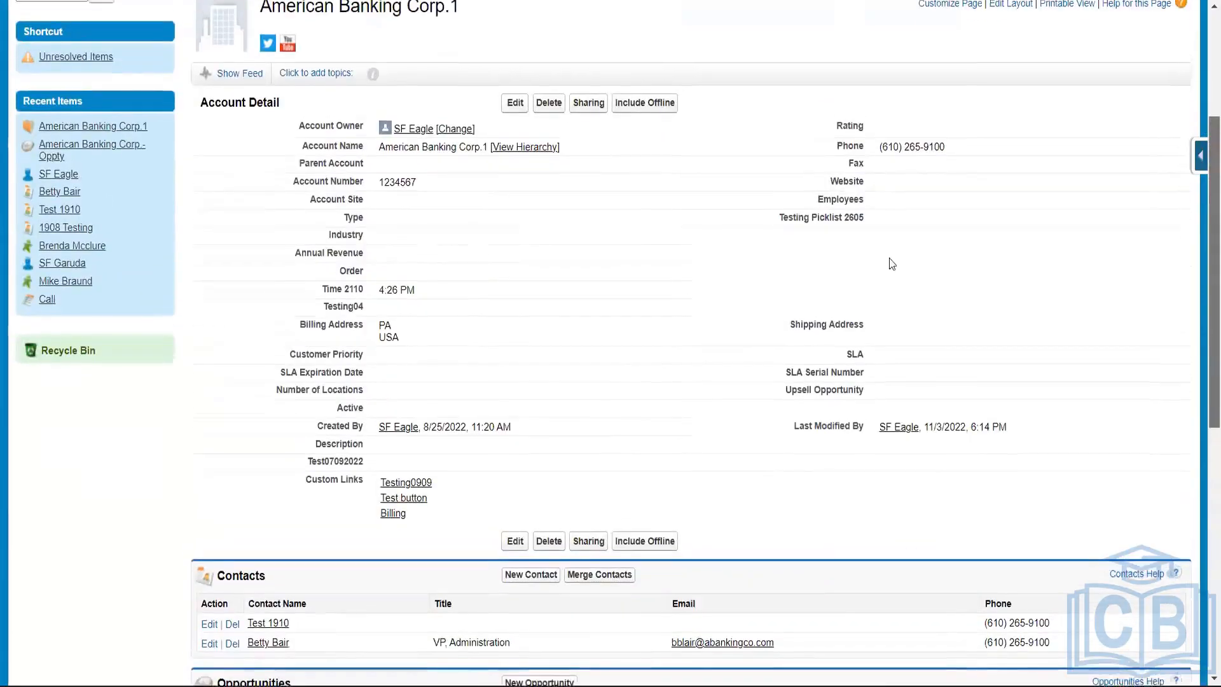
pyautogui.moveTo(892, 264); pyautogui.dragTo(880, 259)
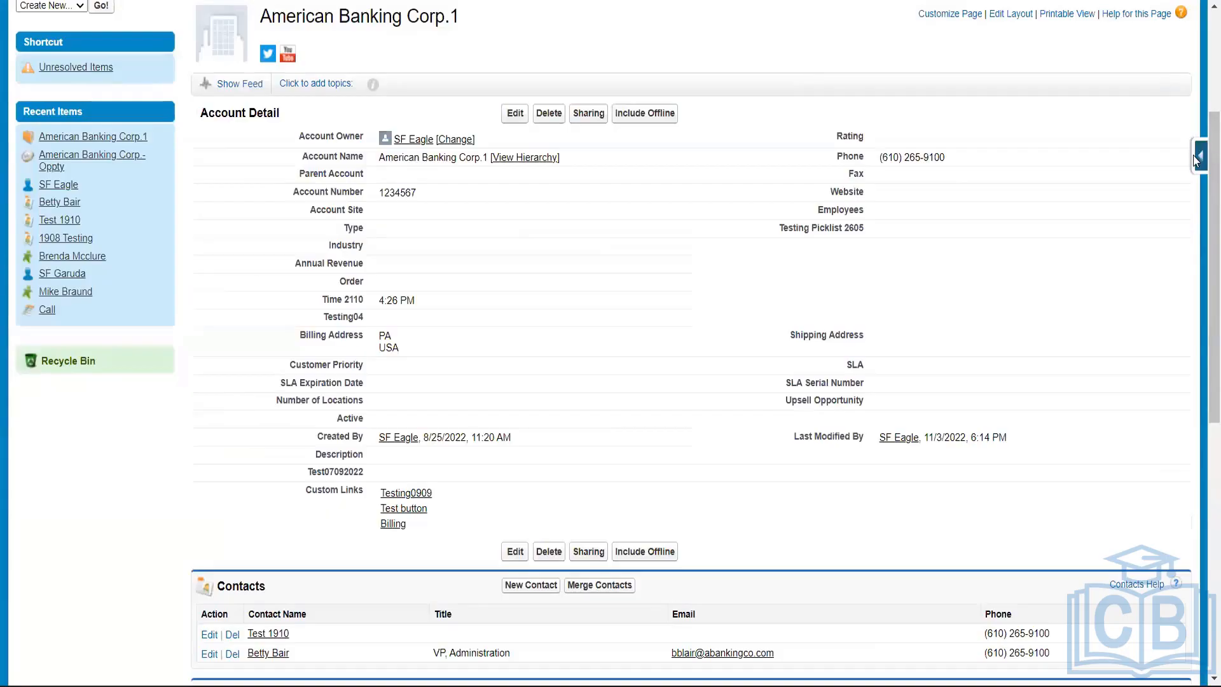
pyautogui.click(1195, 159)
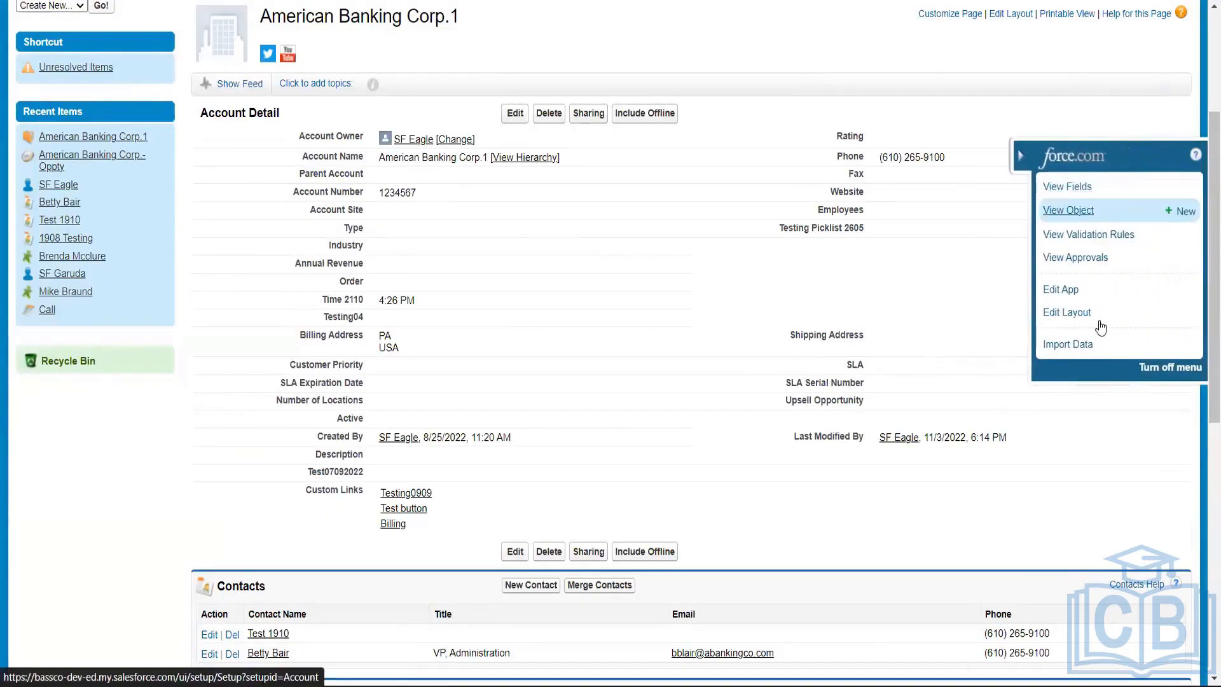
pyautogui.click(1067, 343)
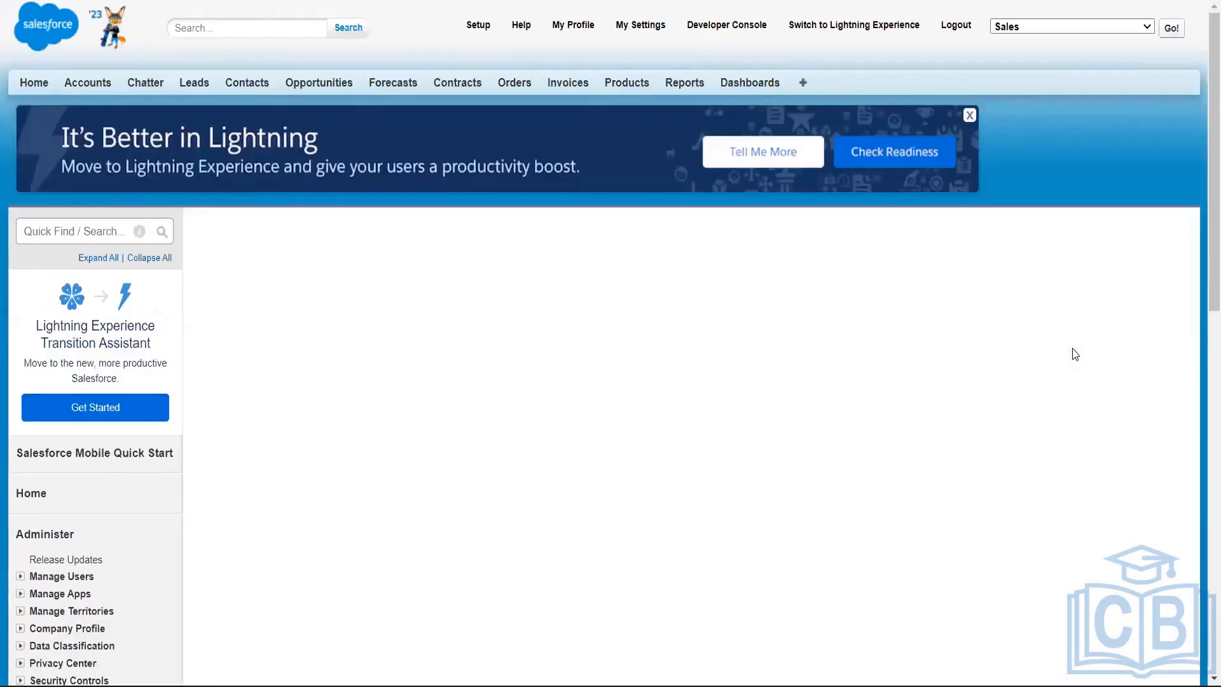
pyautogui.moveTo(1203, 209)
pyautogui.mouseDown()
pyautogui.moveTo(1204, 439)
pyautogui.moveTo(1203, 221)
pyautogui.mouseUp()
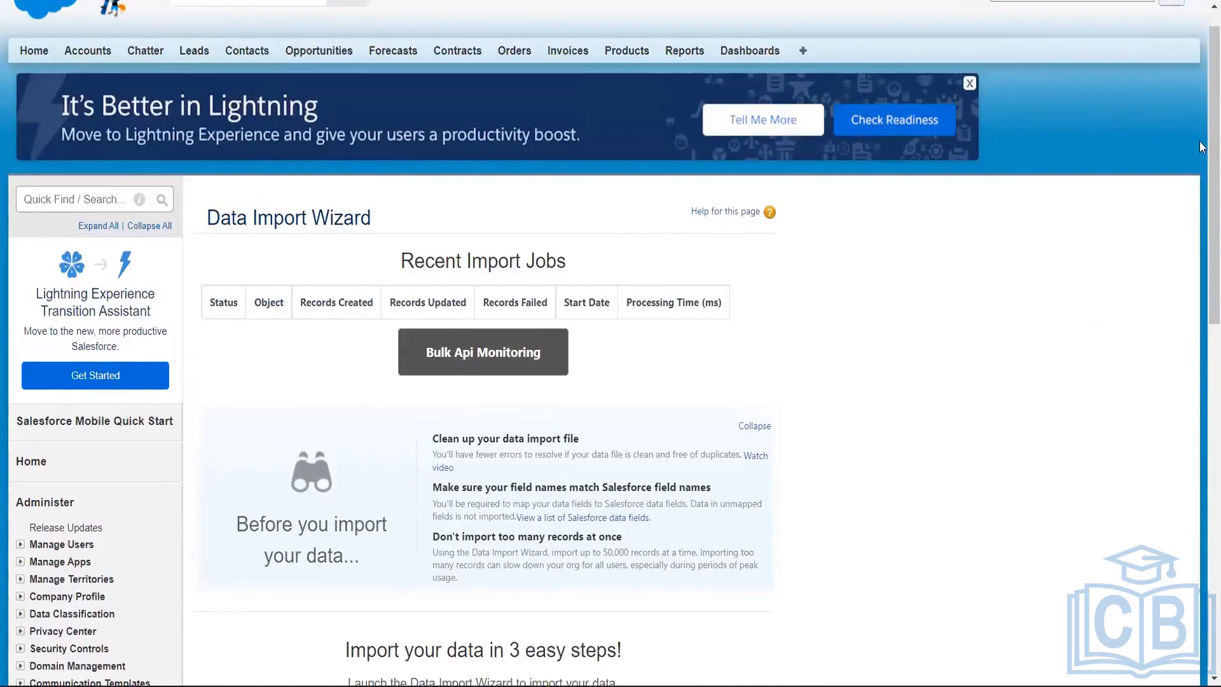
pyautogui.hotkey('ctrl', 'a')
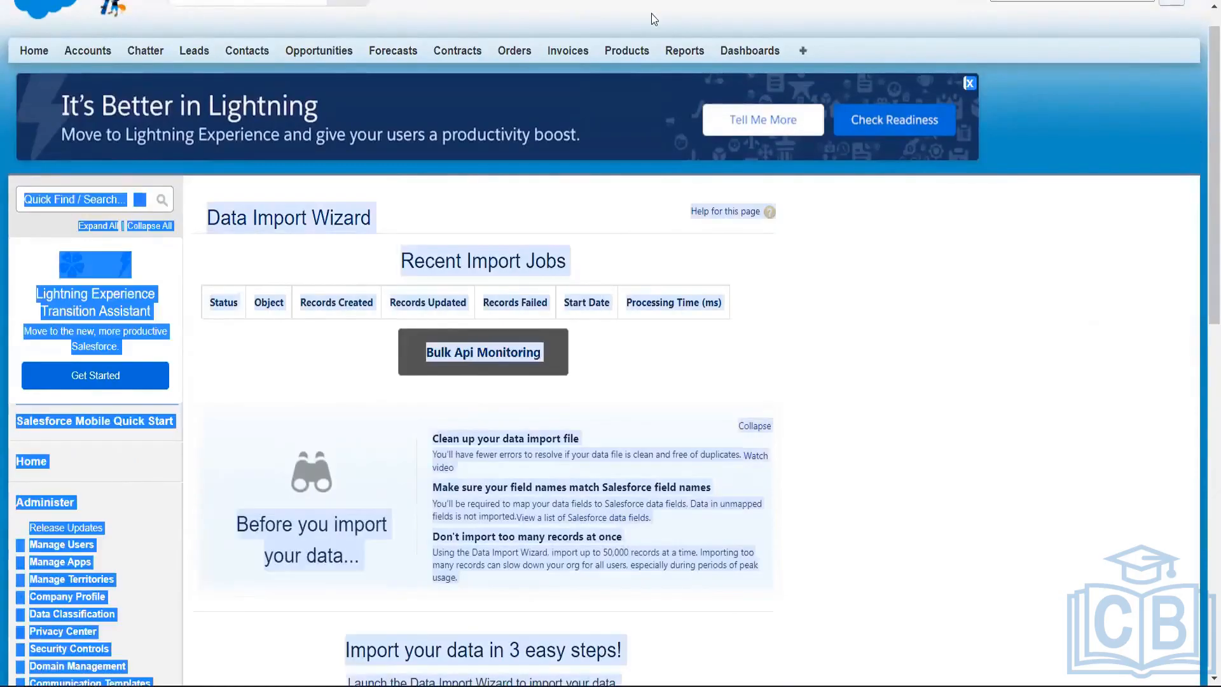
# - Return to the American Banking Corp.1 account, open its page layout for editing and look through to the Account Information section
pyautogui.click(501, 46)
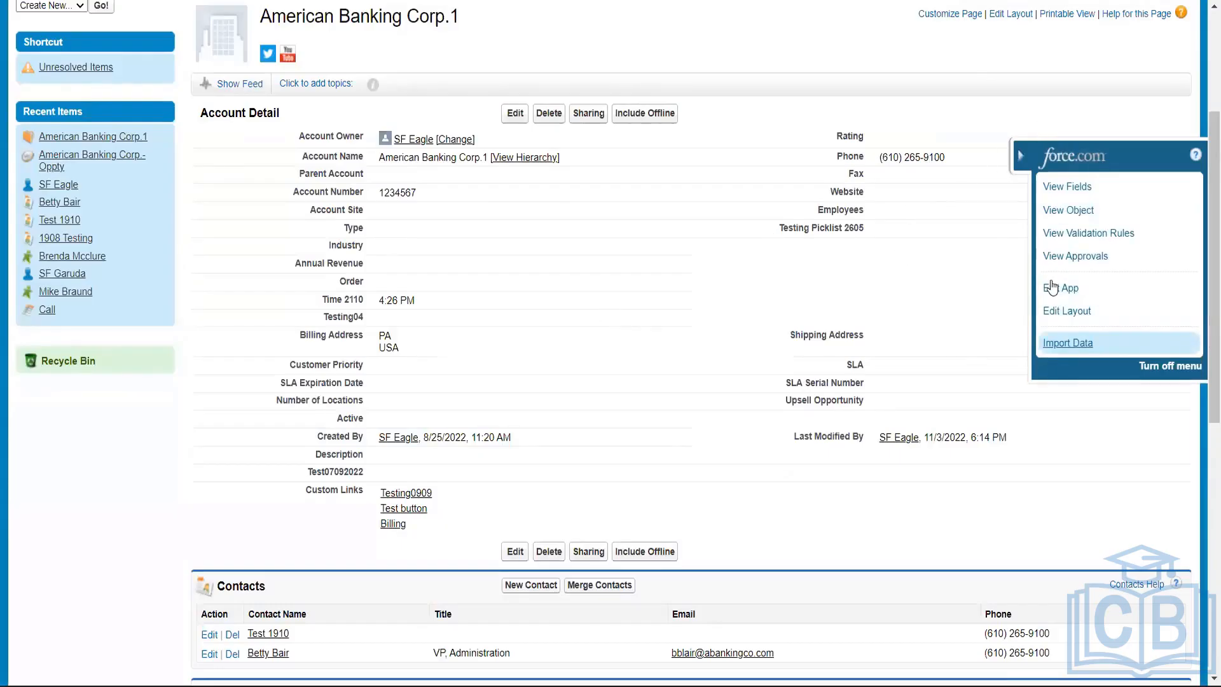
pyautogui.scroll(3, 1195, 190)
pyautogui.scroll(-1, 1202, 156)
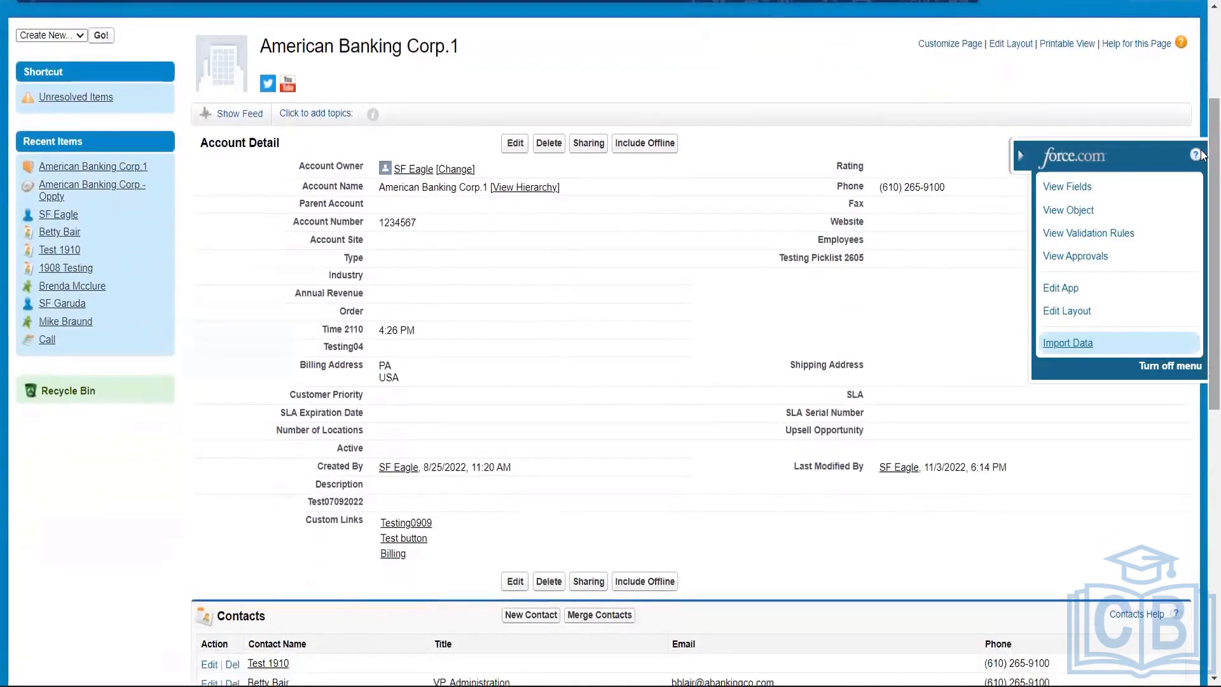
pyautogui.click(1068, 311)
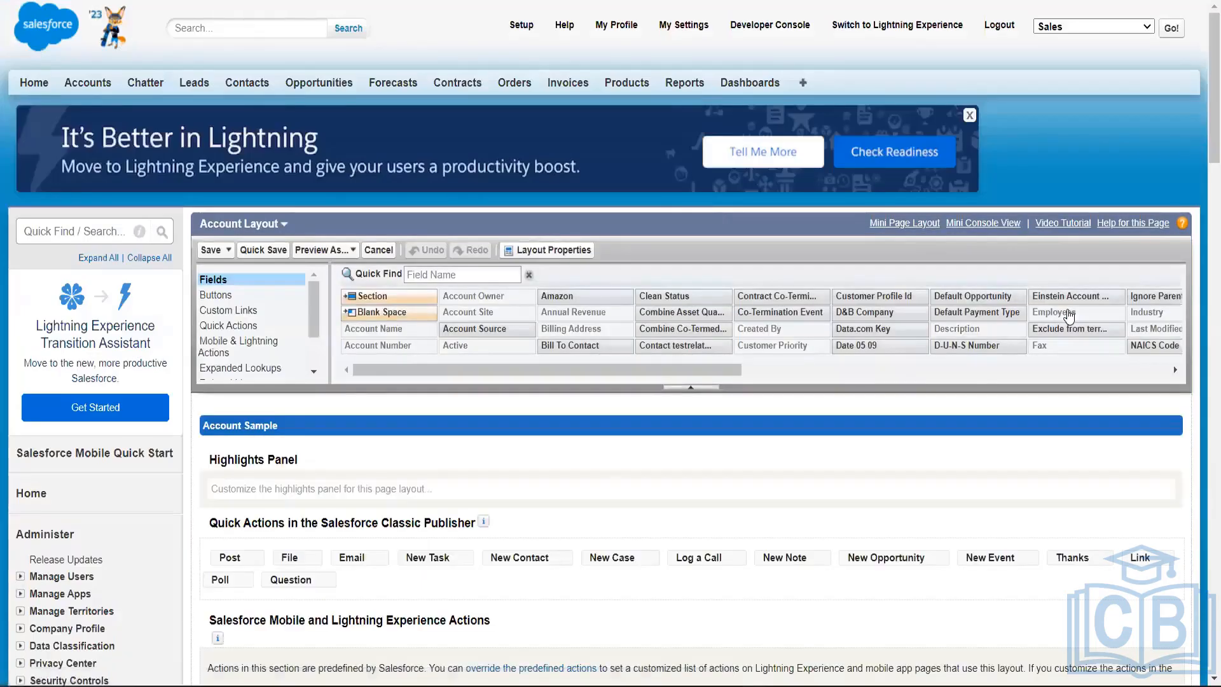
pyautogui.scroll(-3, 1202, 161)
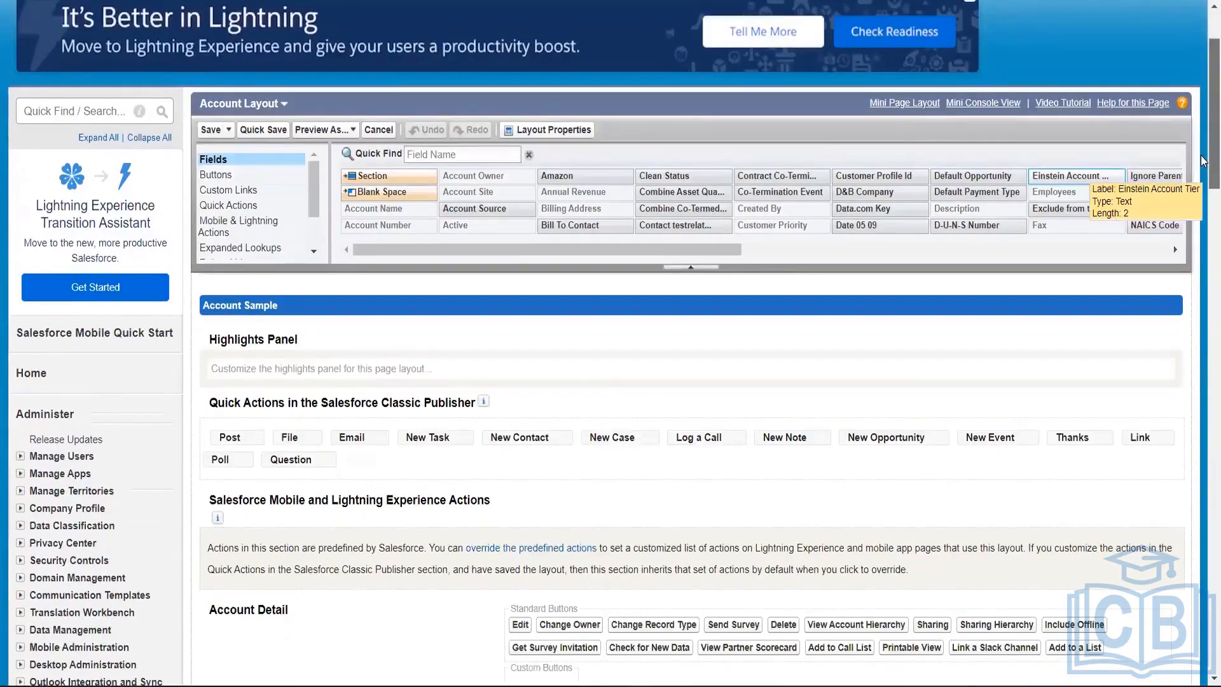
pyautogui.scroll(-4, 1202, 160)
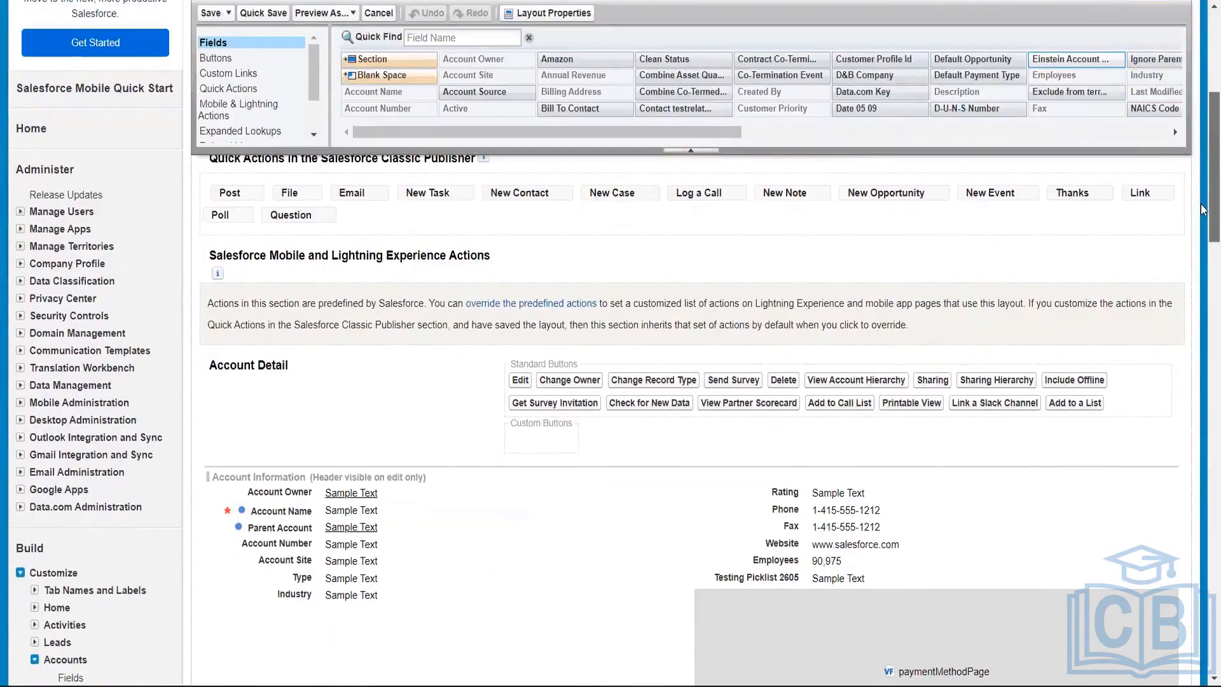
pyautogui.scroll(-4, 1202, 210)
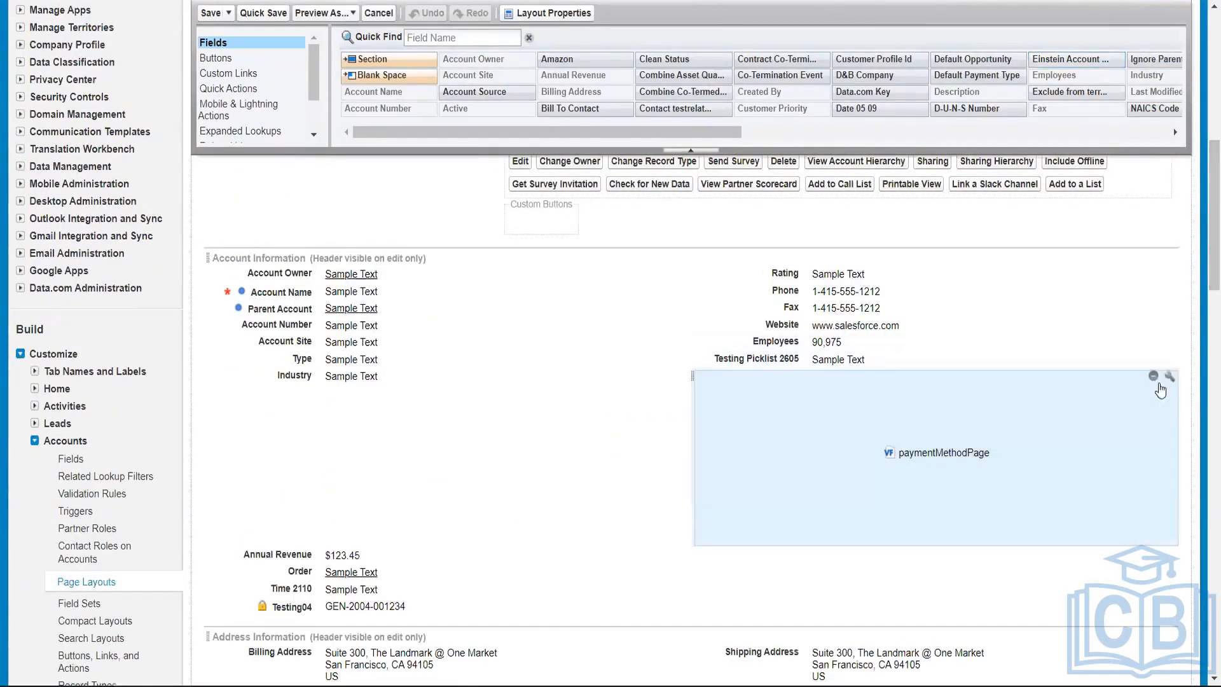
# - Remove the paymentMethodPage Visualforce page from the Account Layout, review the layout and return to the account record
pyautogui.click(1152, 376)
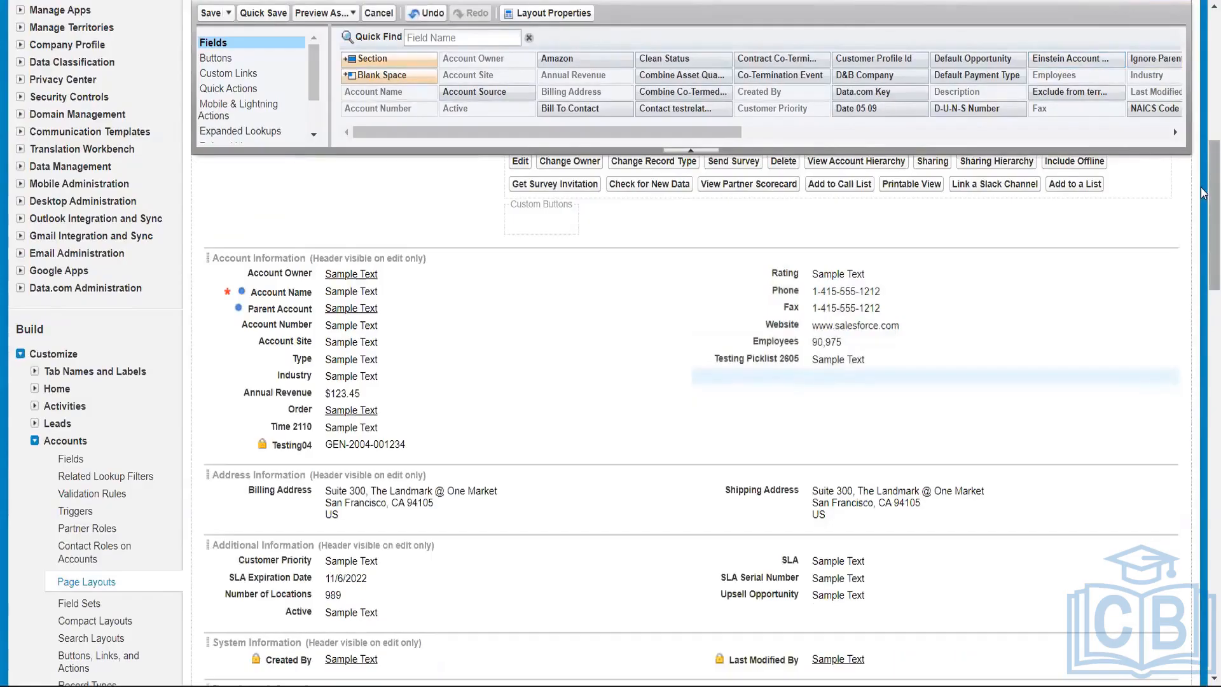
pyautogui.scroll(-3, 1204, 270)
pyautogui.scroll(-2, 1203, 270)
pyautogui.scroll(7, 1202, 267)
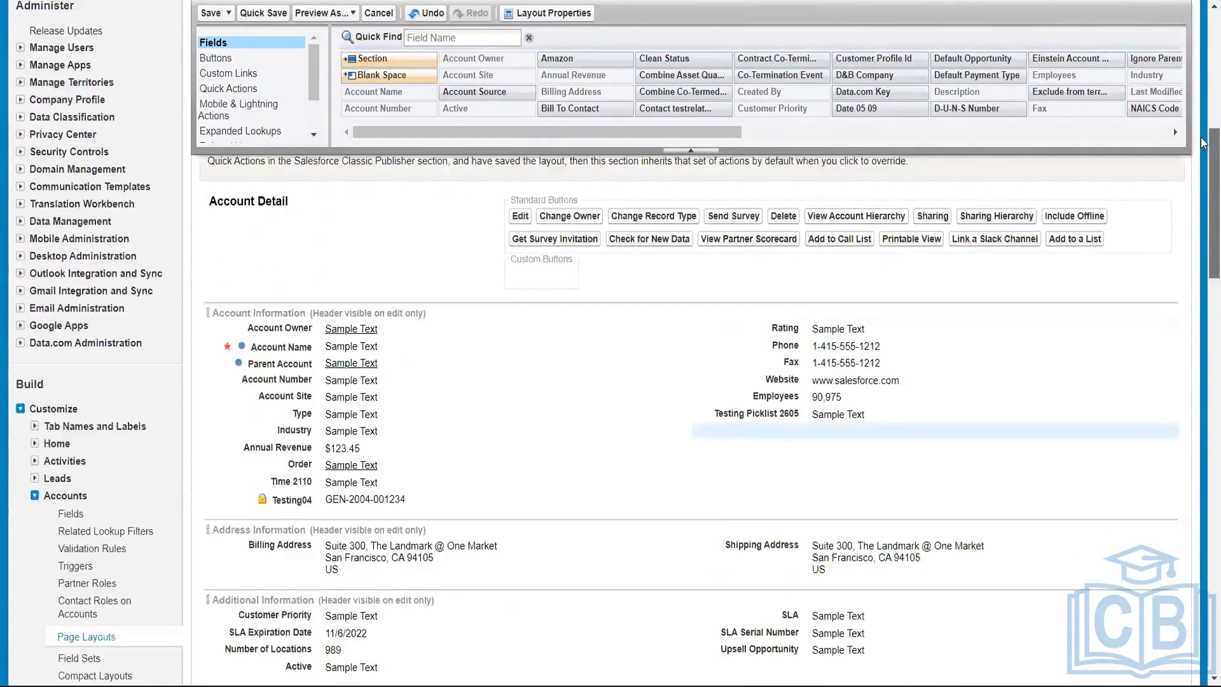
pyautogui.scroll(4, 1202, 263)
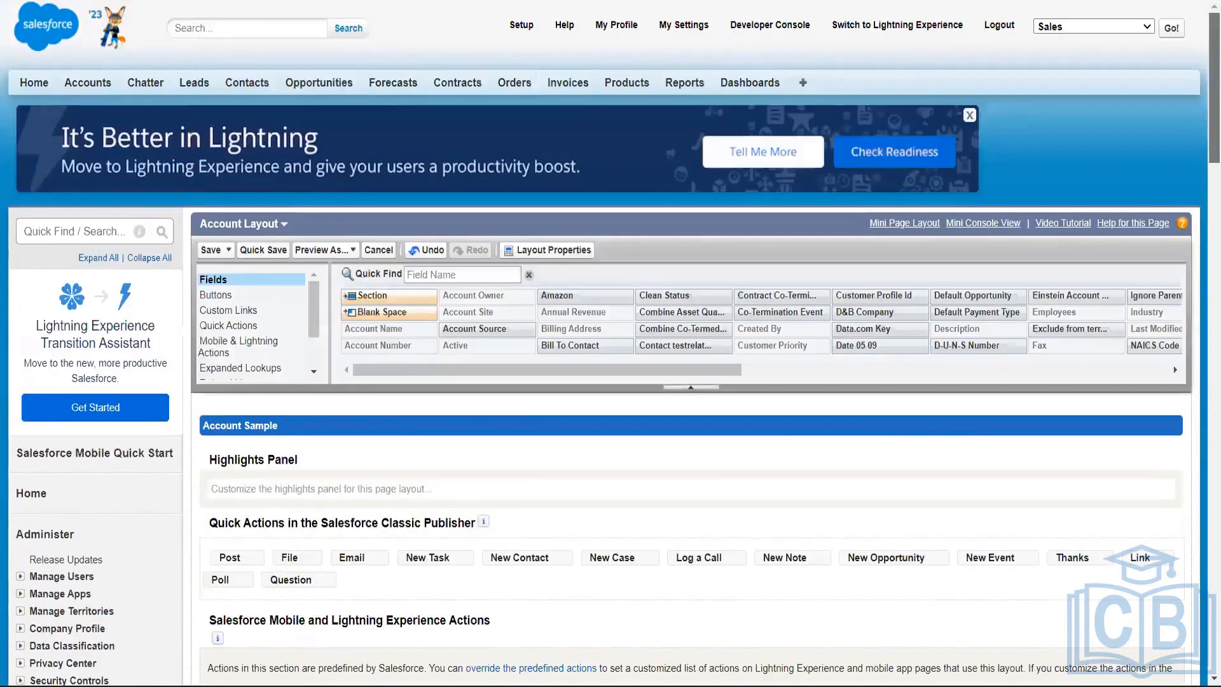
pyautogui.scroll(-6, 1154, 254)
pyautogui.scroll(7, 1154, 126)
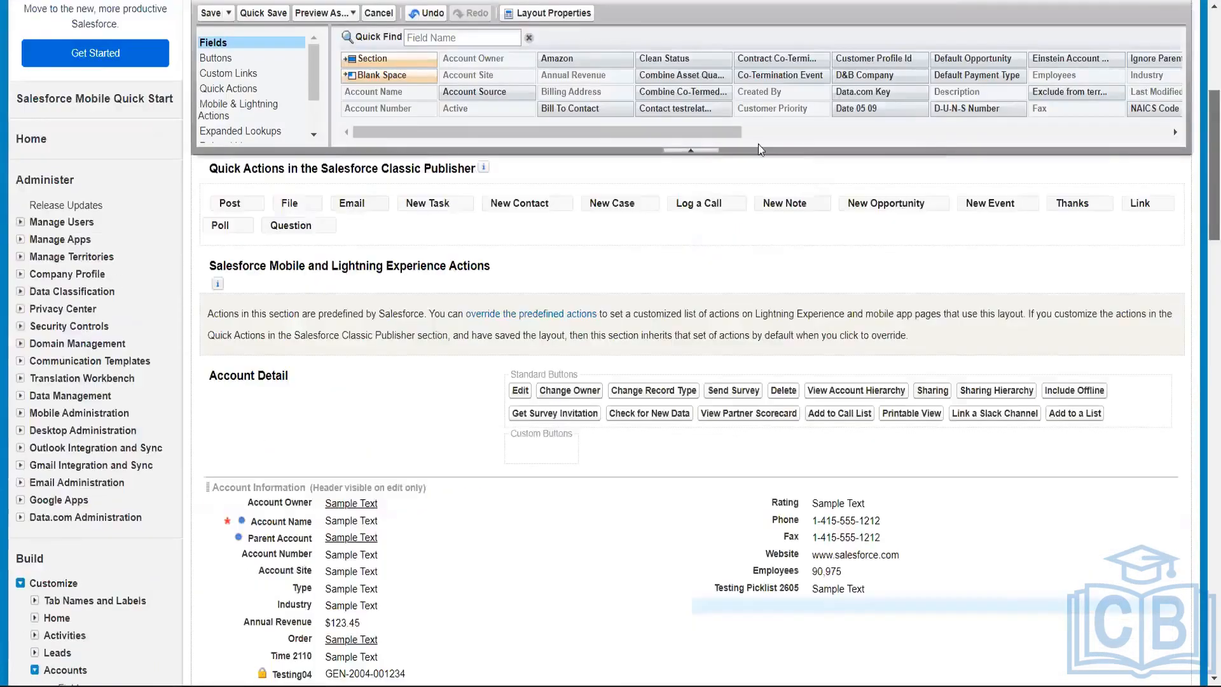
pyautogui.scroll(2, 1150, 120)
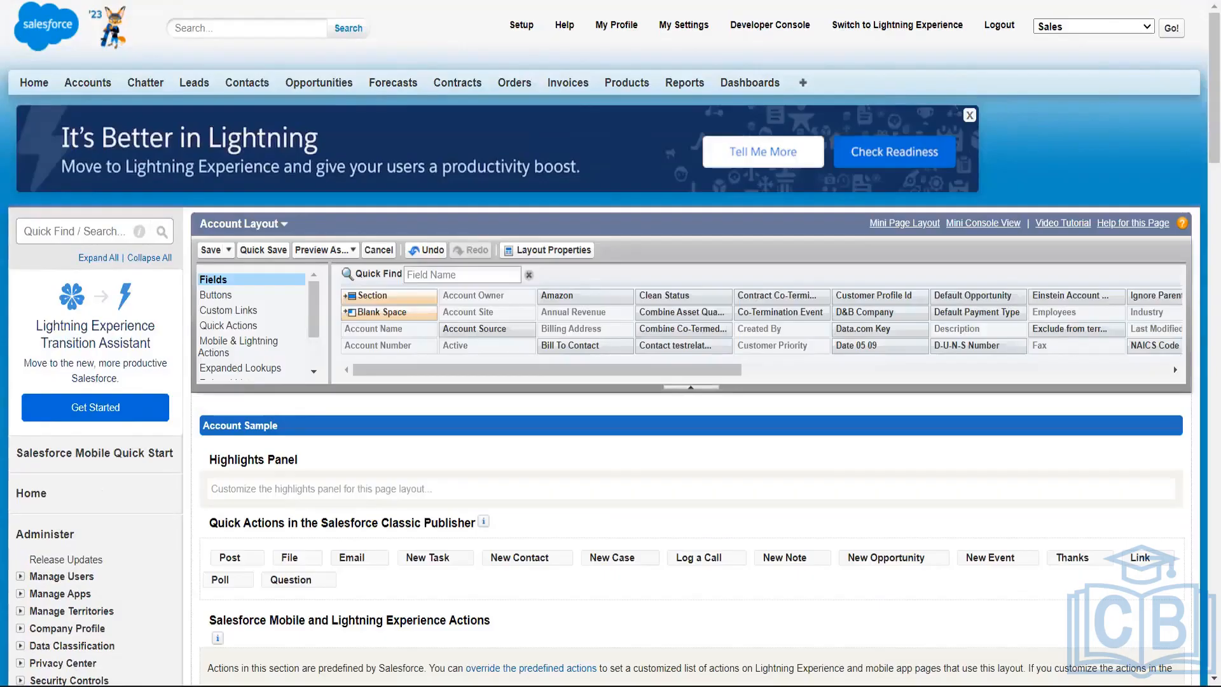
pyautogui.hotkey('alt', 'Left')
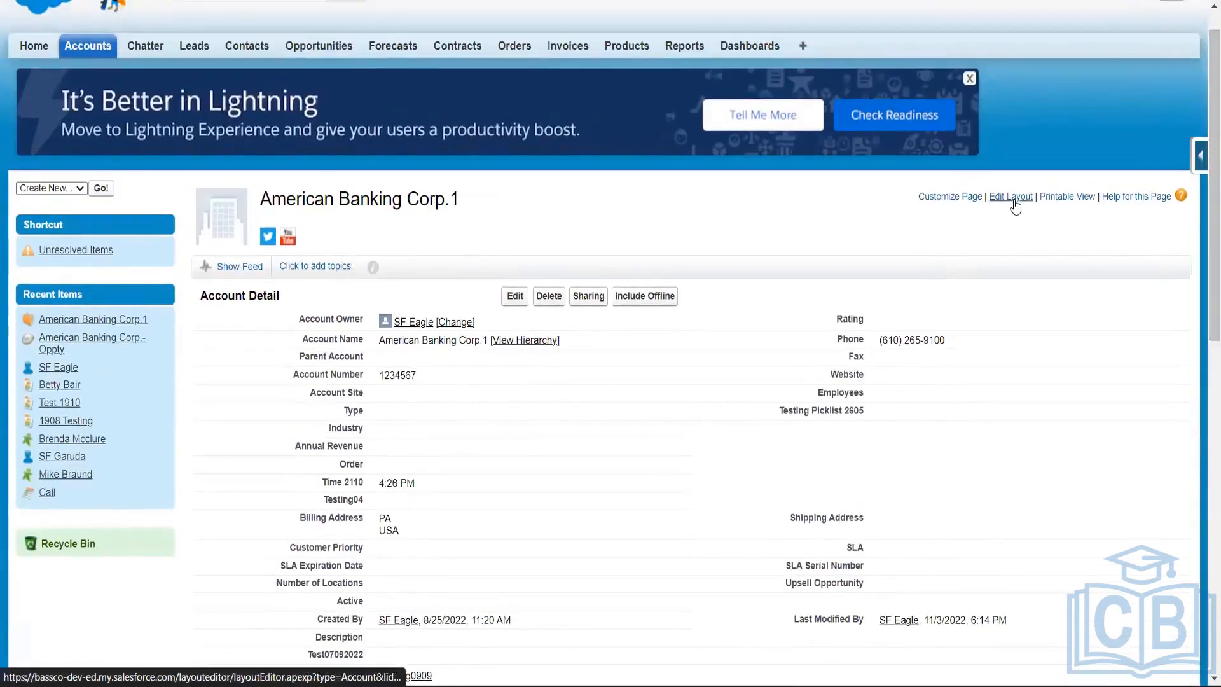
# - View the Account object's validation rules from the account record and open the rule named error
pyautogui.click(1200, 155)
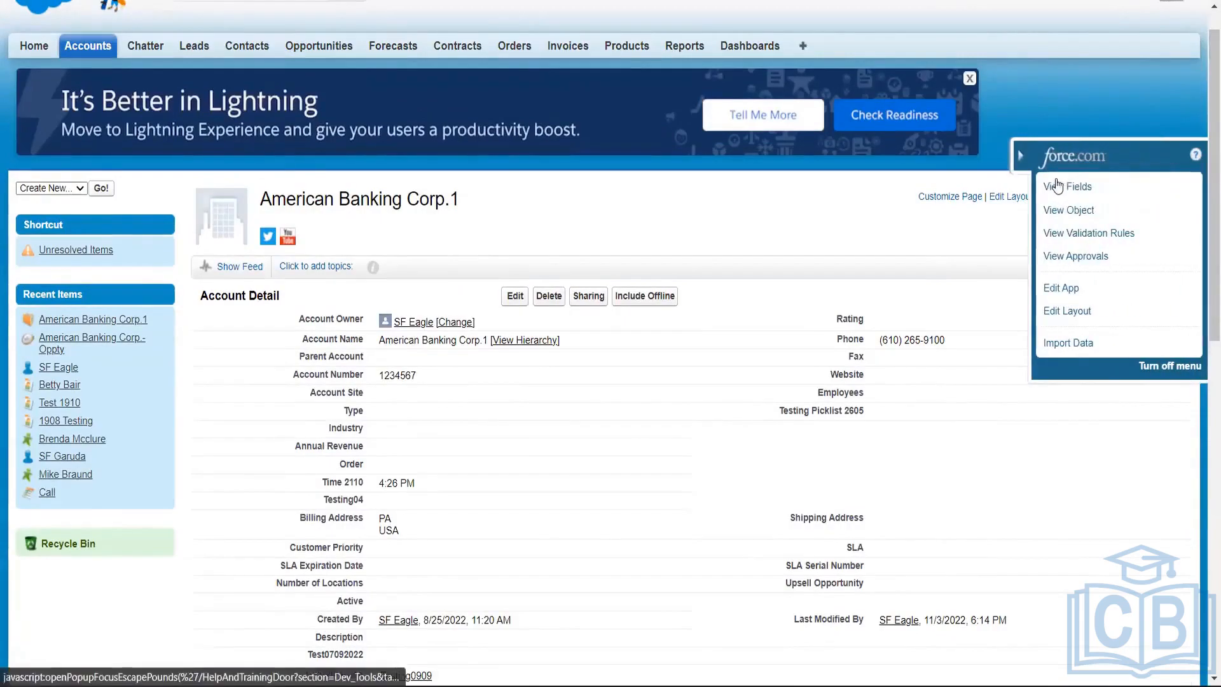
pyautogui.click(1082, 236)
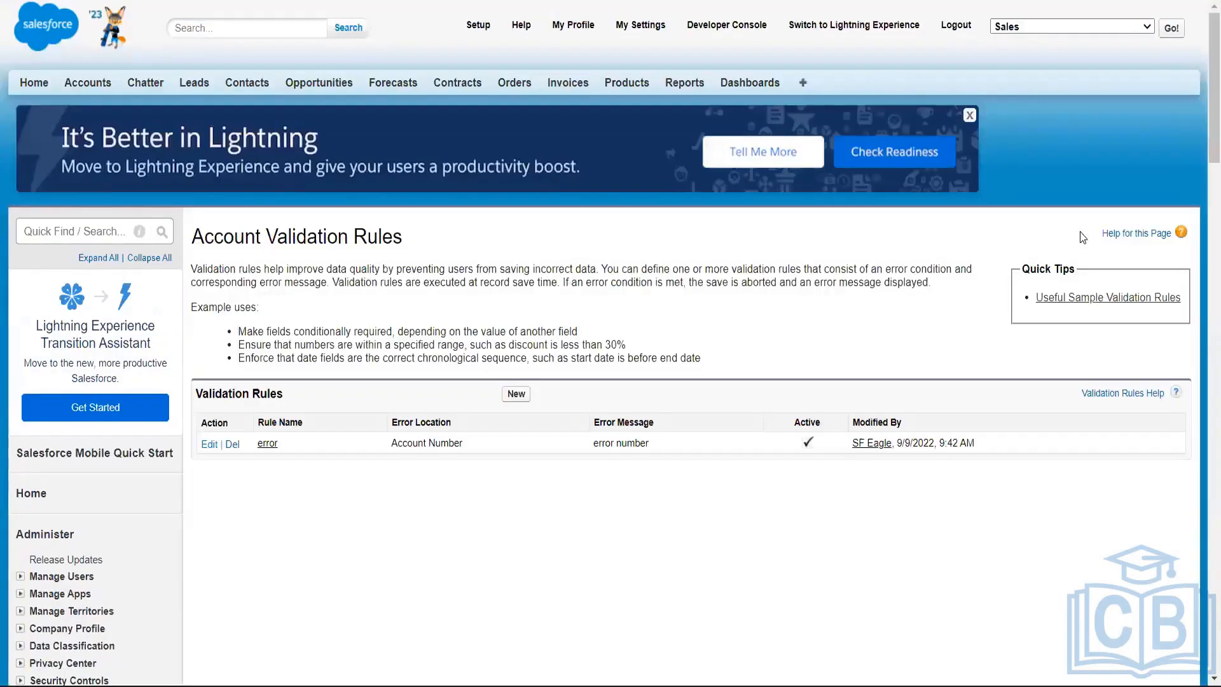
pyautogui.click(268, 443)
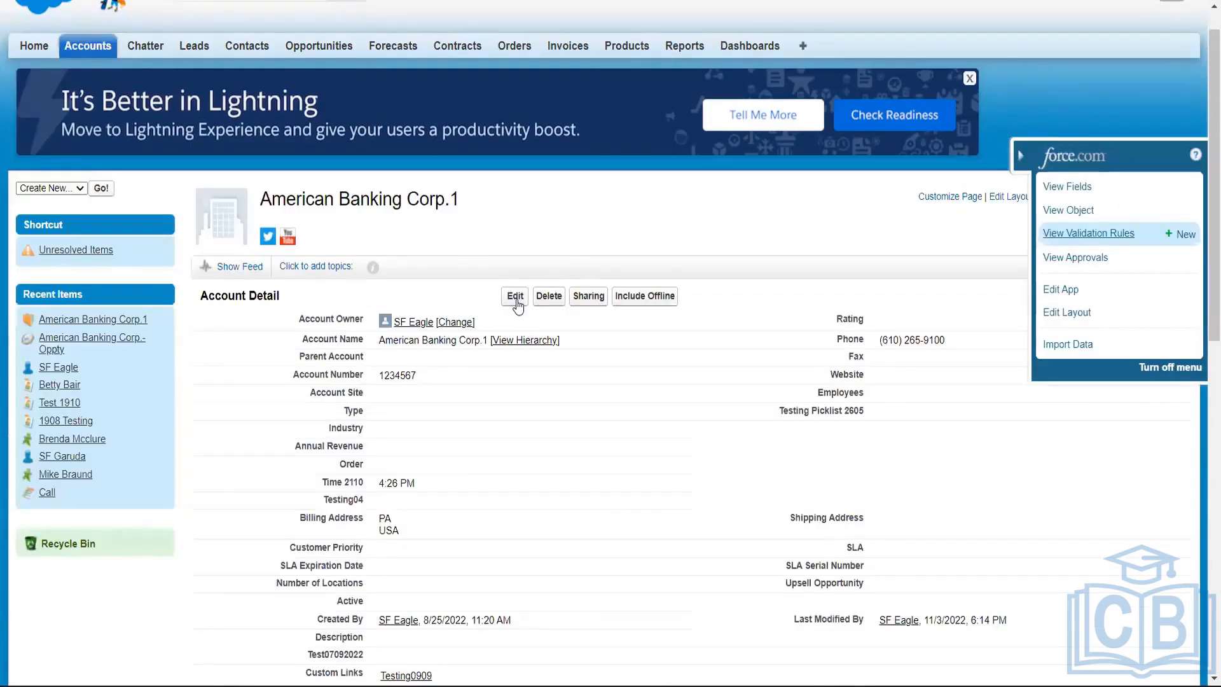
# - Edit the American Banking Corp.1 account, clear its Account Number and try to save the record
pyautogui.click(516, 299)
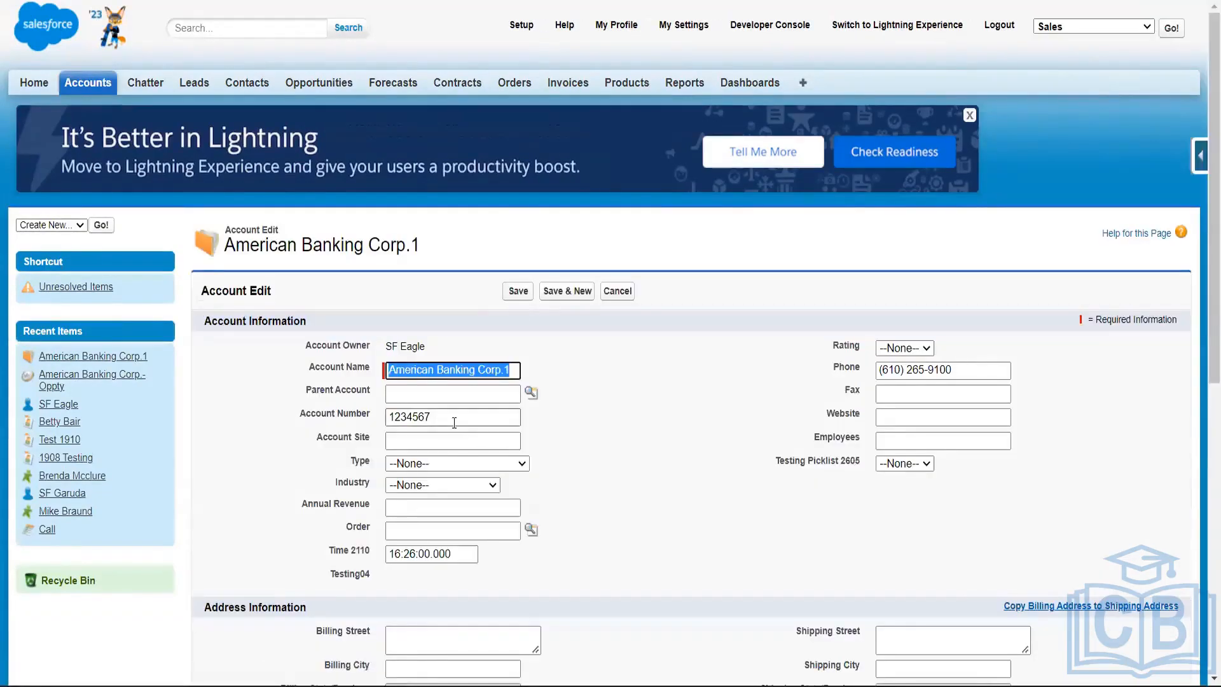
pyautogui.click(454, 420)
pyautogui.hotkey('ctrl', 'a')
pyautogui.press('BackSpace')
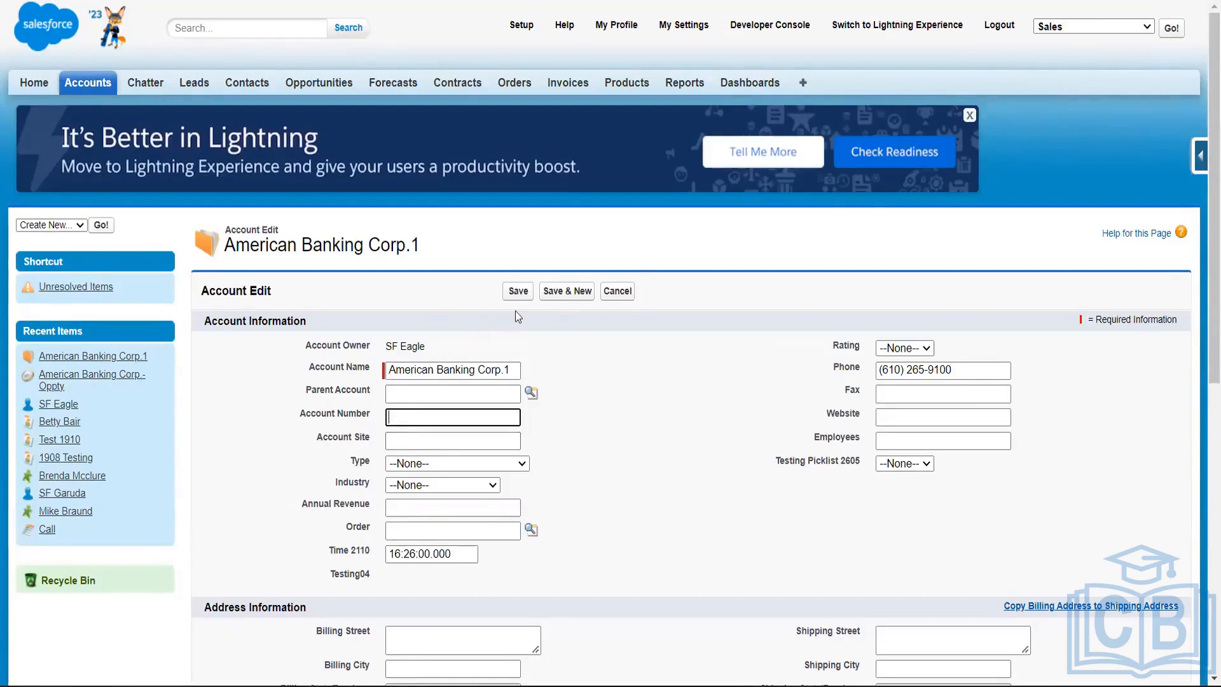
pyautogui.click(521, 294)
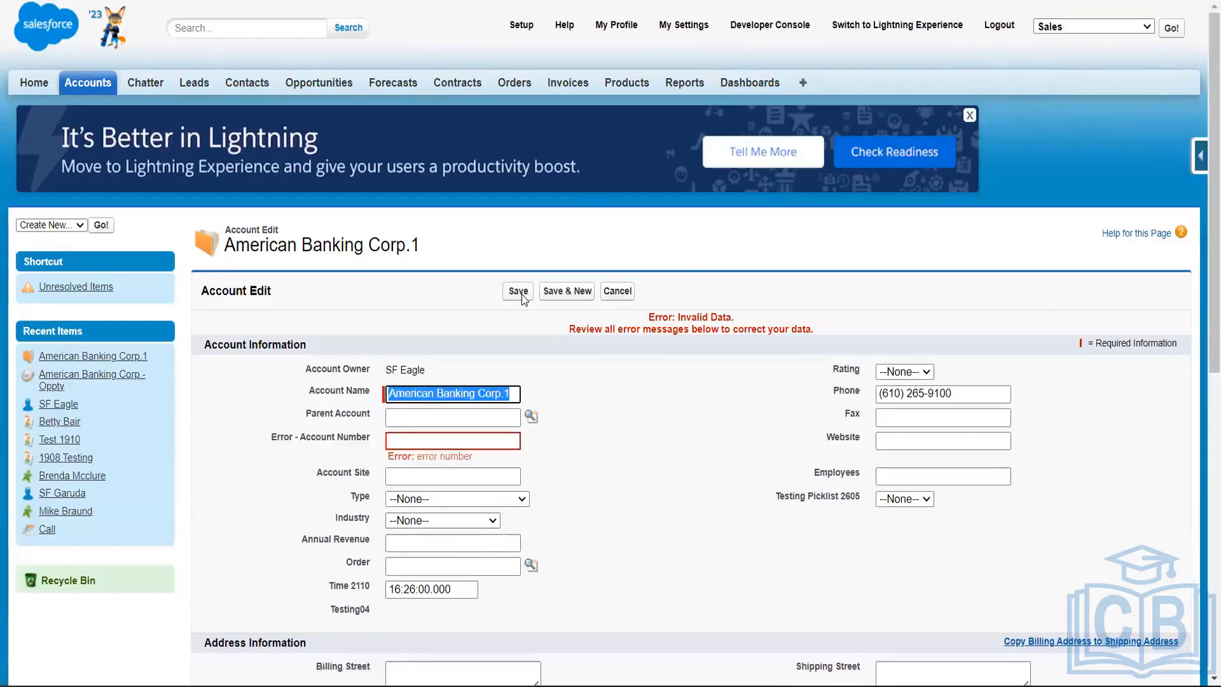
# - Examine the error shown for the Account Number field and check it against the error validation rule's condition formula
pyautogui.moveTo(475, 458)
pyautogui.mouseDown()
pyautogui.moveTo(380, 457)
pyautogui.moveTo(492, 457)
pyautogui.mouseUp()
pyautogui.click(420, 456)
pyautogui.click(487, 439)
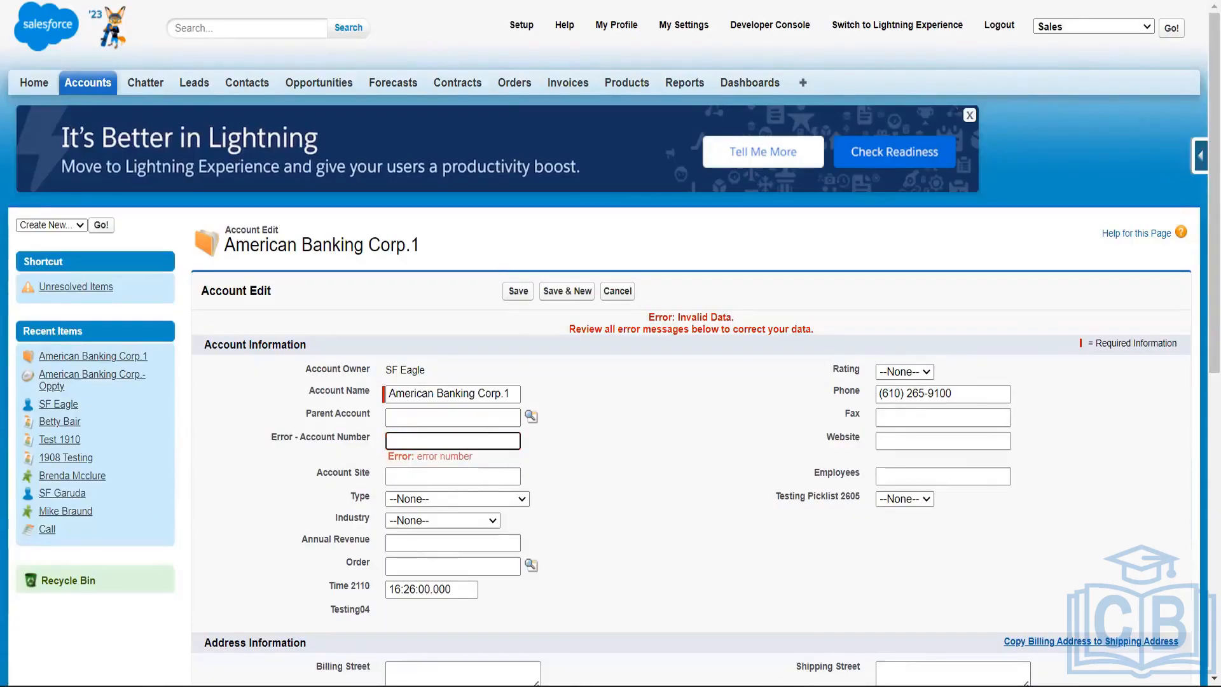
pyautogui.click(467, 0)
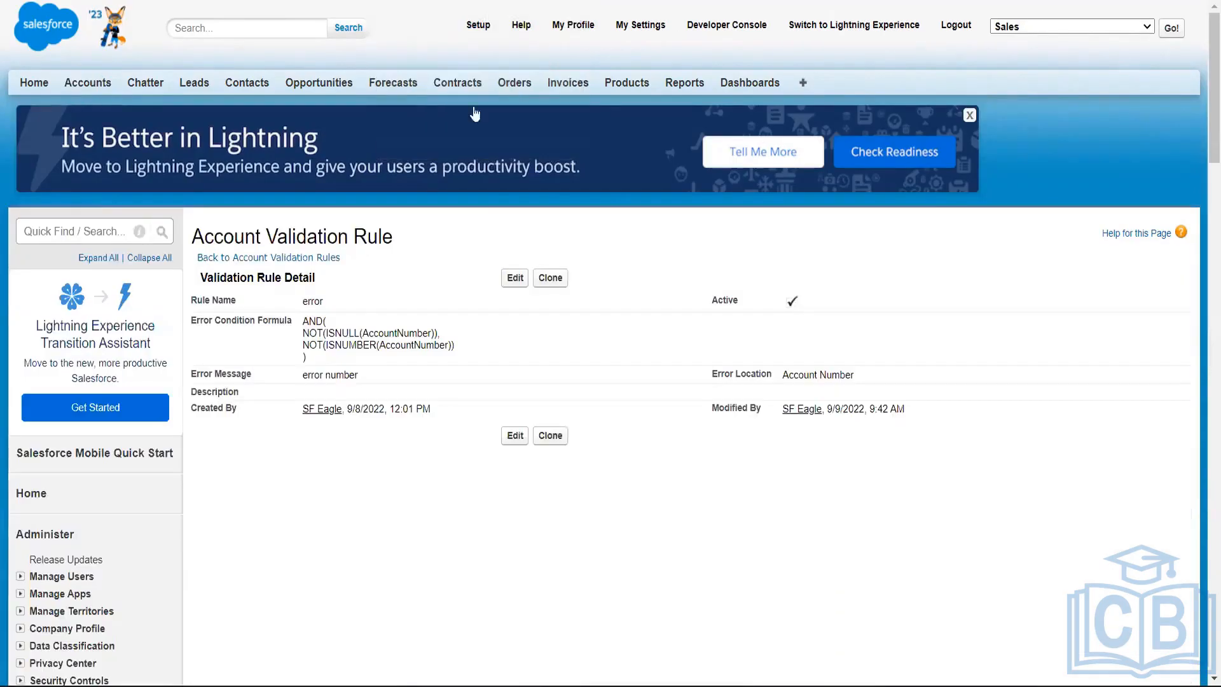
# - Return to the account being edited, enter non-numeric text as the Account Number and try to save the record
pyautogui.click(318, 0)
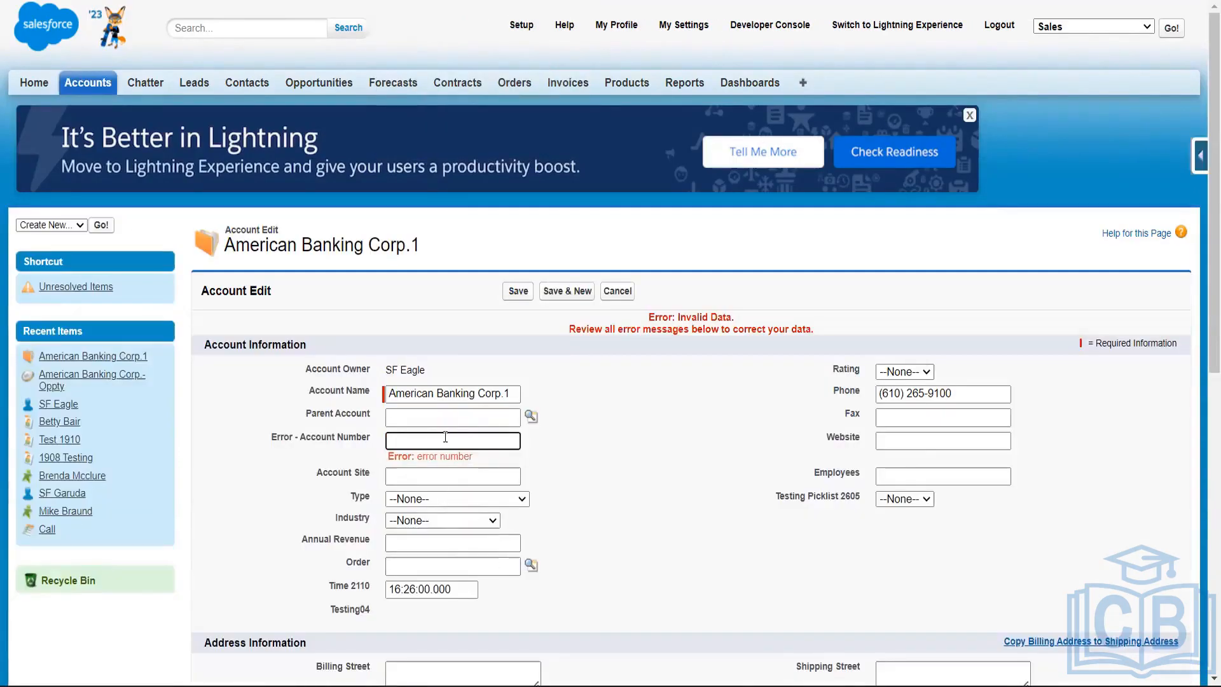
pyautogui.write('yutrrtr')
pyautogui.click(518, 292)
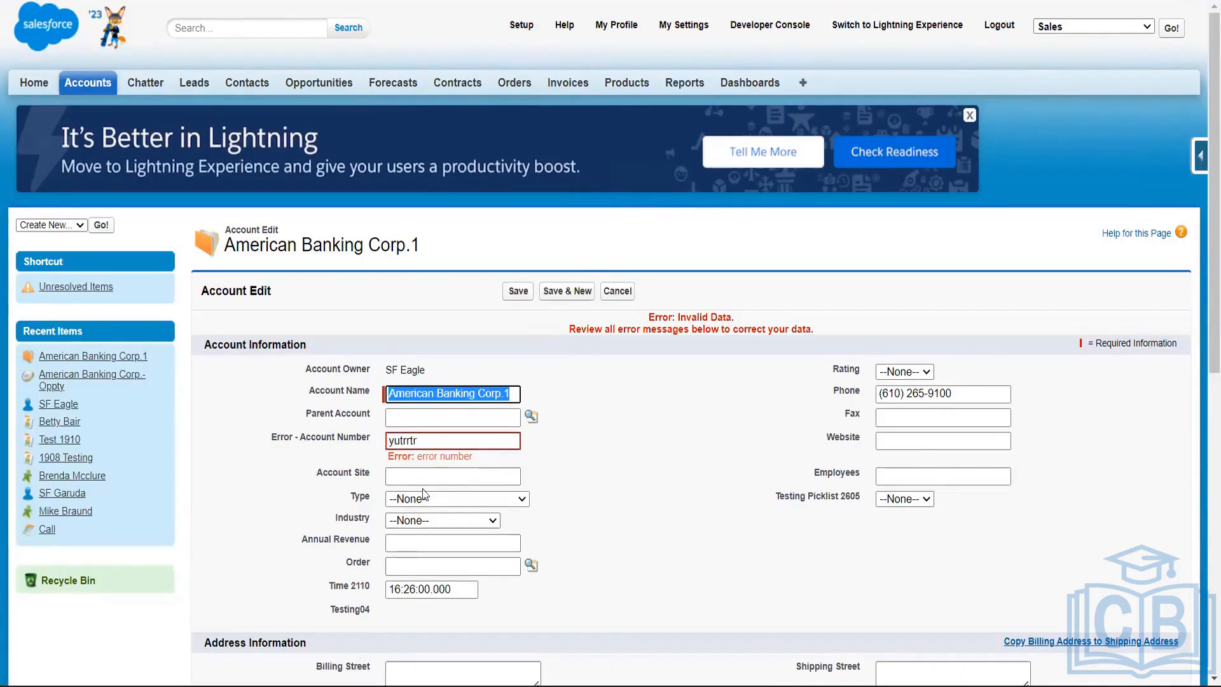
# - Replace the Account Number with a four-digit numeric value and save the account
pyautogui.click(312, 441)
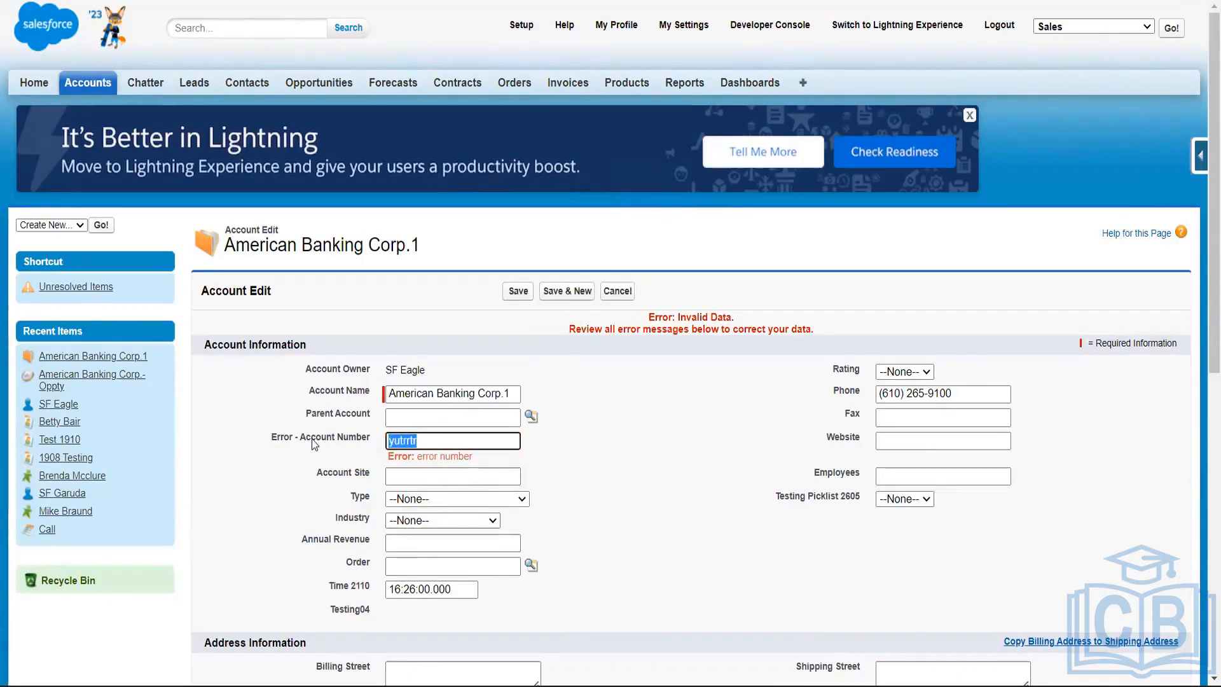
pyautogui.press('BackSpace')
pyautogui.write('1234')
pyautogui.click(518, 291)
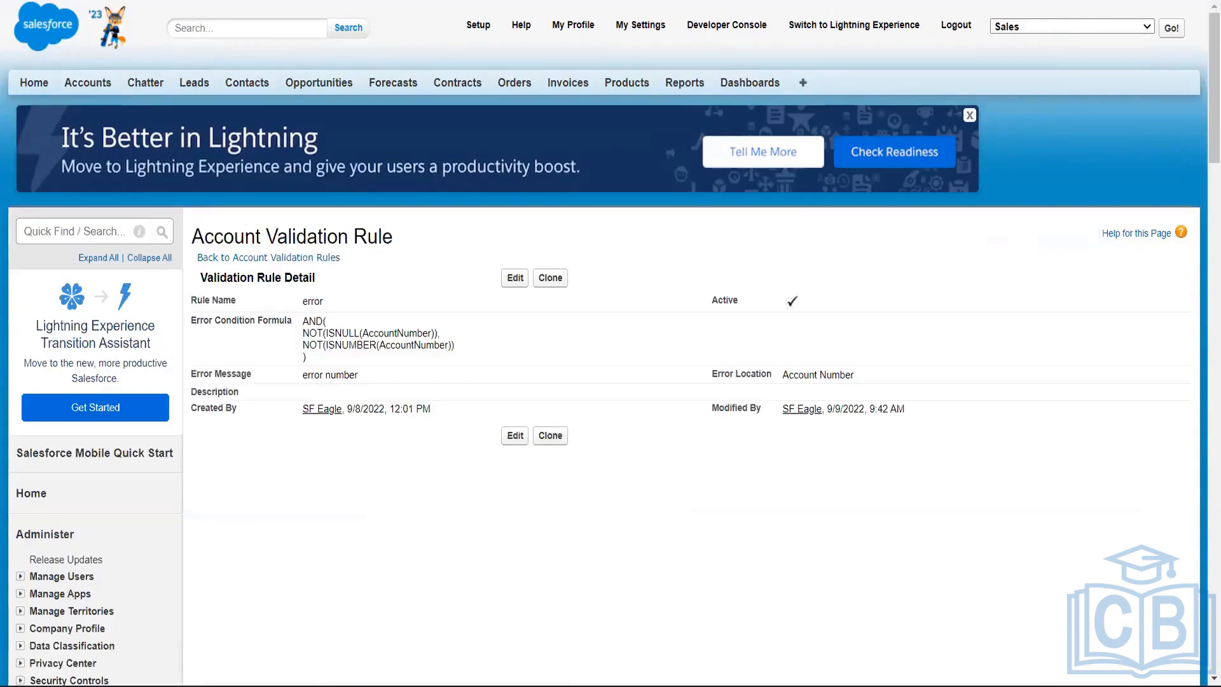
# - Open the error validation rule for editing and look through its settings, condition formula and available functions
pyautogui.click(516, 282)
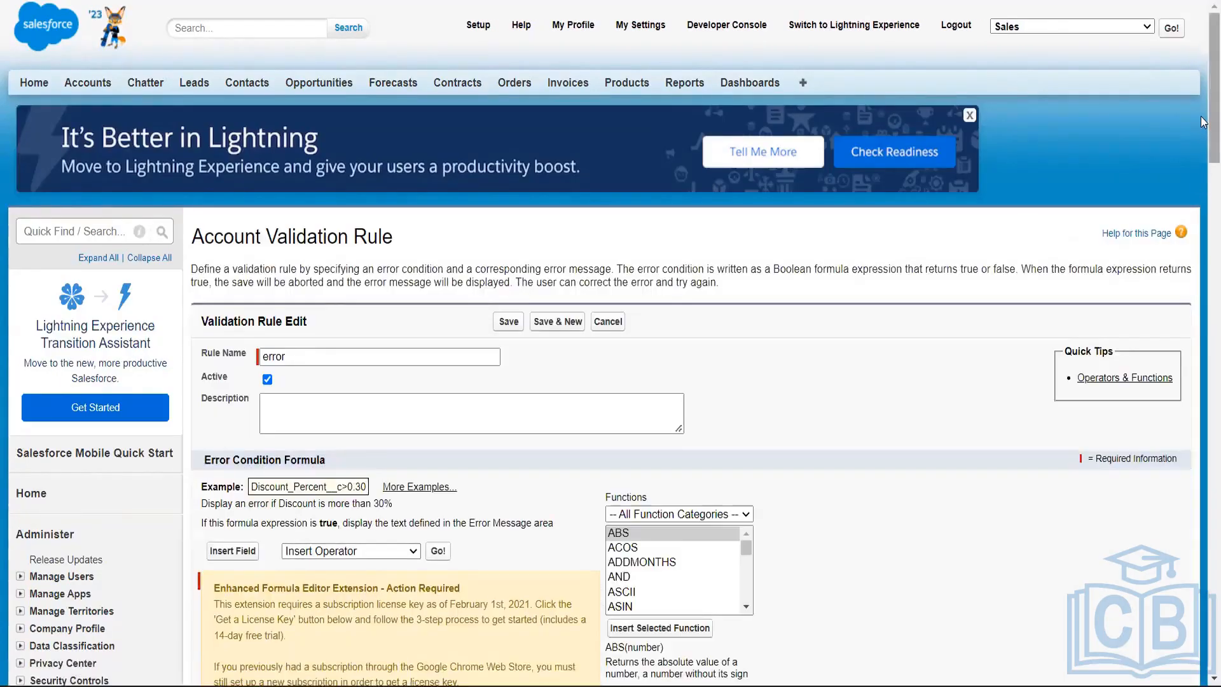
pyautogui.scroll(-3, 1203, 197)
pyautogui.scroll(-3, 1203, 197)
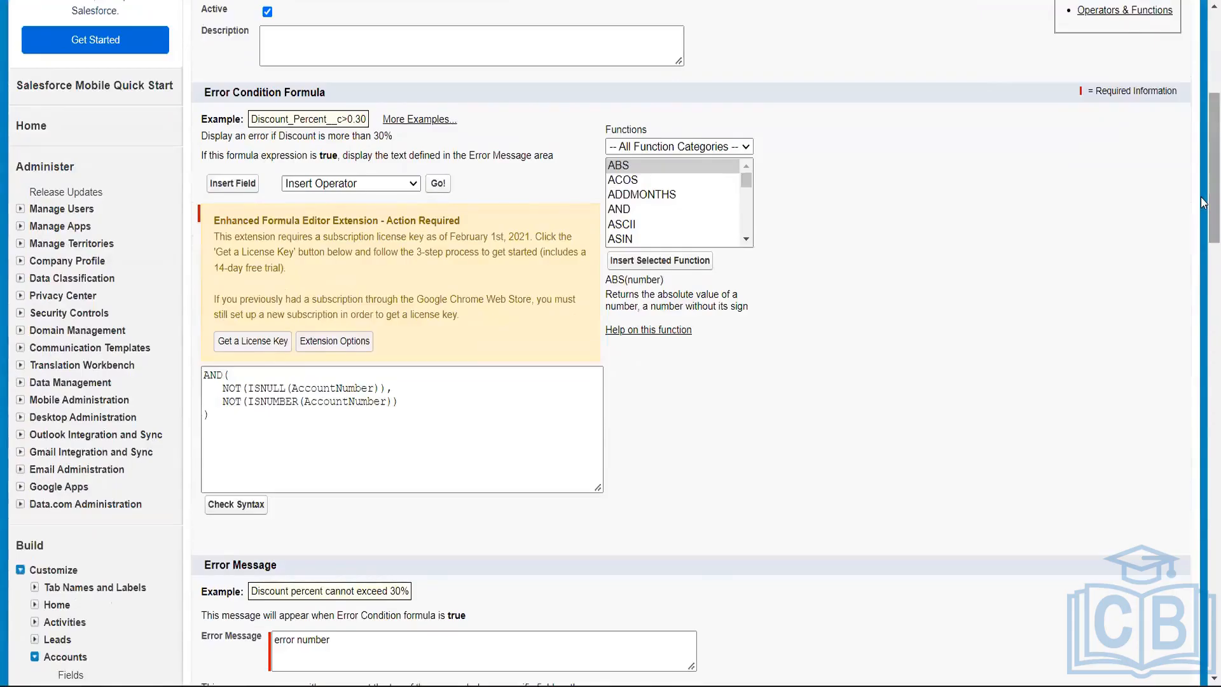
pyautogui.moveTo(1203, 202); pyautogui.dragTo(1204, 167)
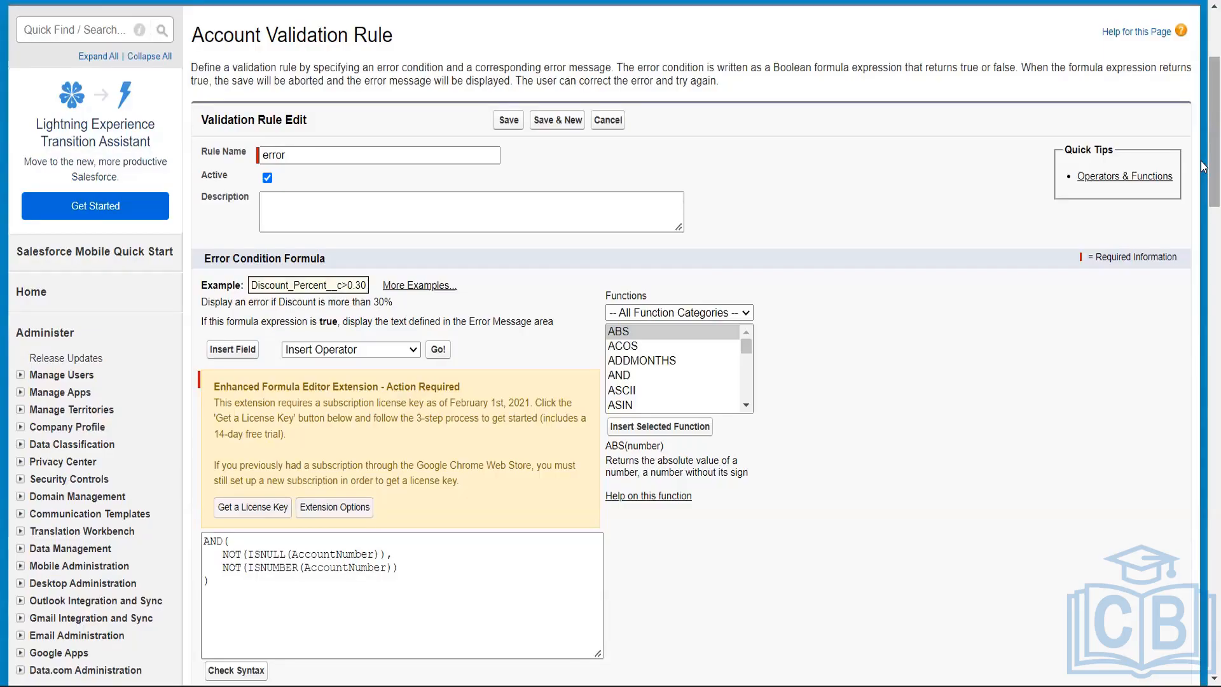
pyautogui.scroll(-3, 1204, 164)
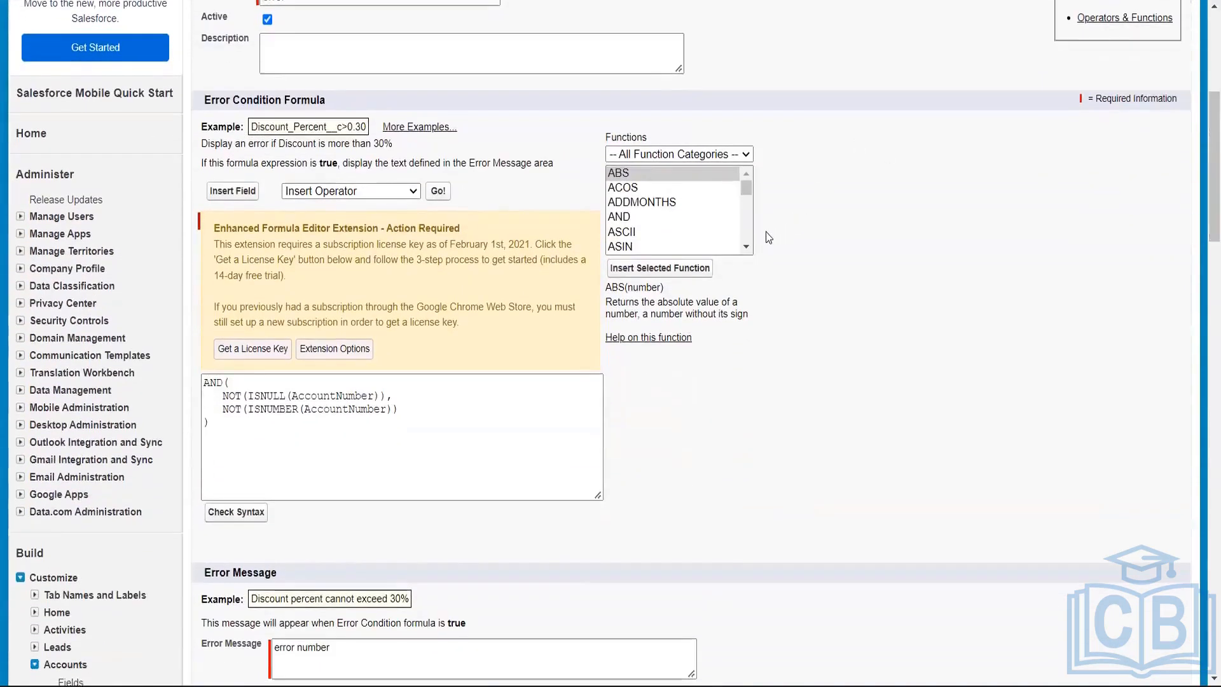
pyautogui.moveTo(740, 192); pyautogui.dragTo(740, 208)
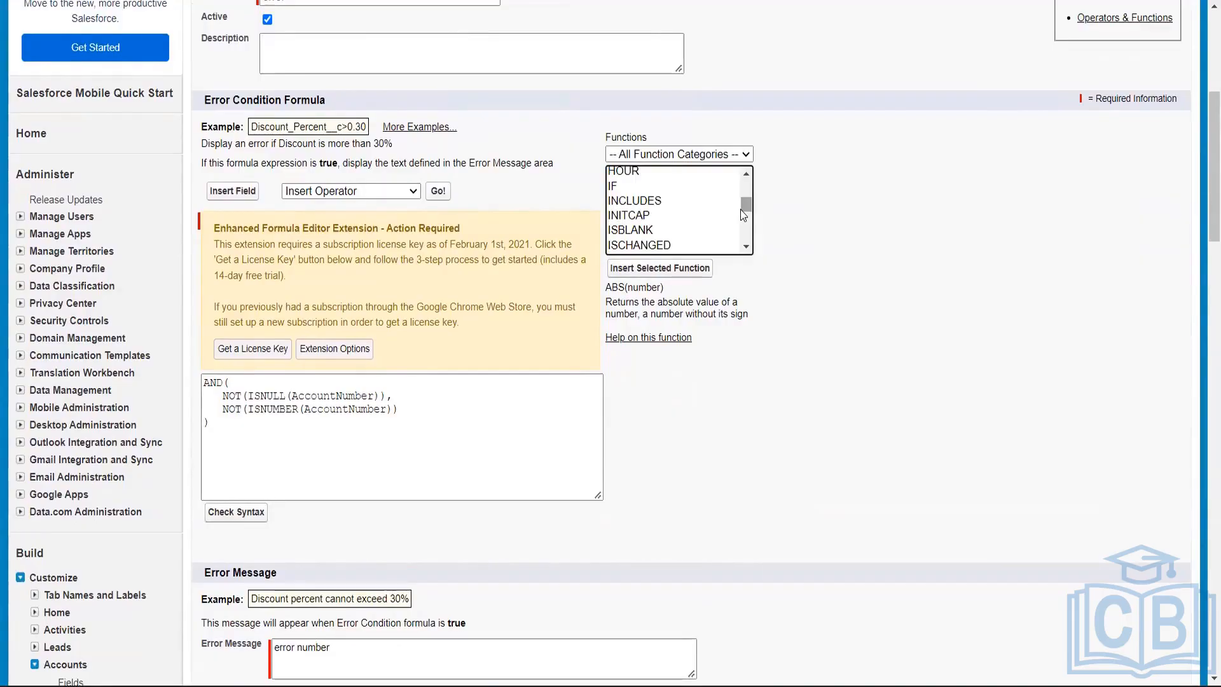
# - Examine the AND error condition formula, focusing on the NOT(ISNULL(AccountNumber)) condition and its AccountNumber argument
pyautogui.click(238, 439)
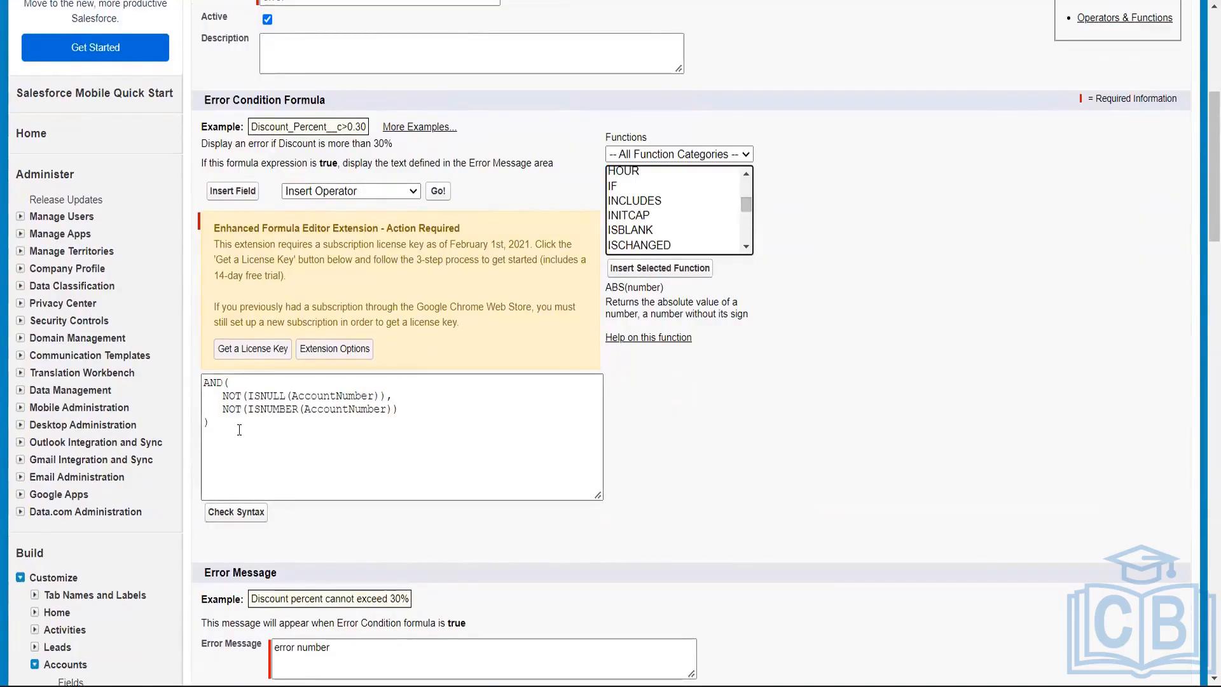
pyautogui.moveTo(239, 430); pyautogui.dragTo(195, 382)
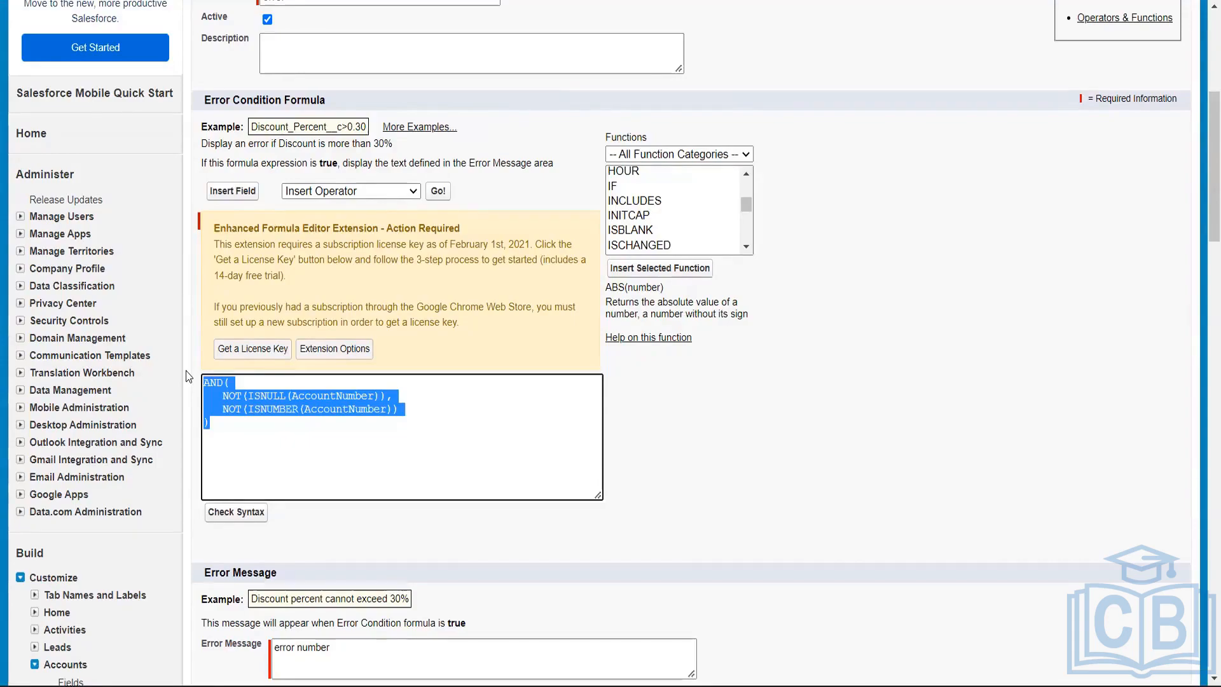
pyautogui.click(348, 464)
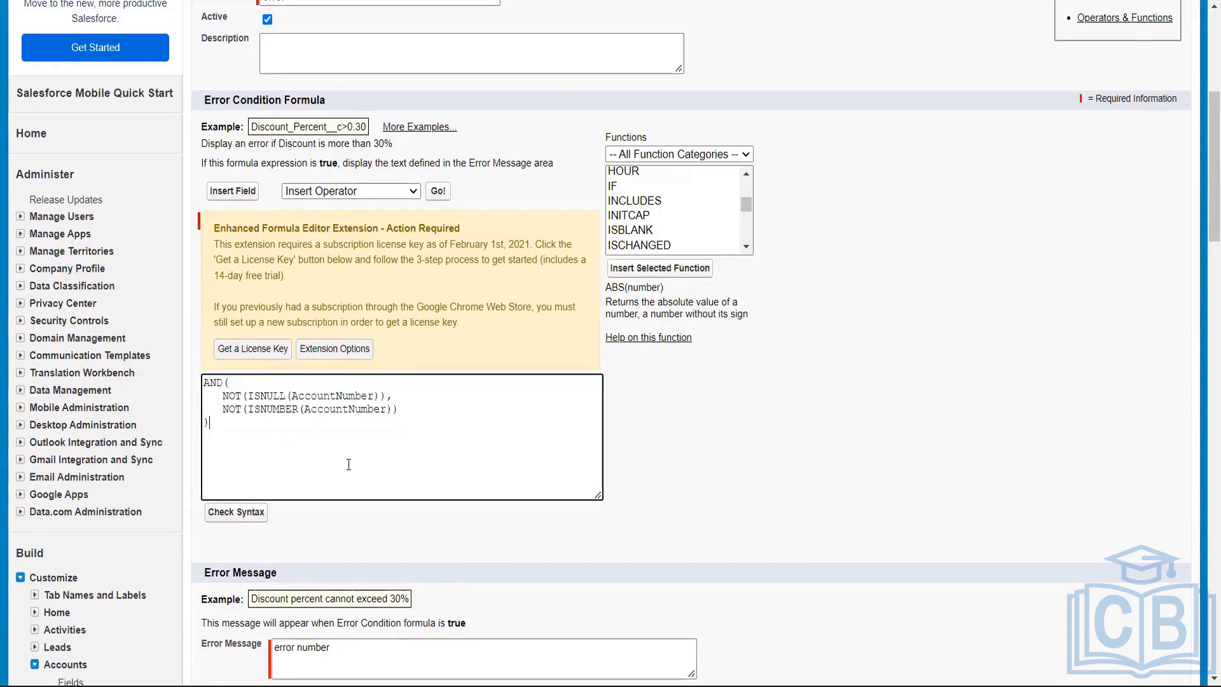
pyautogui.moveTo(221, 397); pyautogui.dragTo(440, 414)
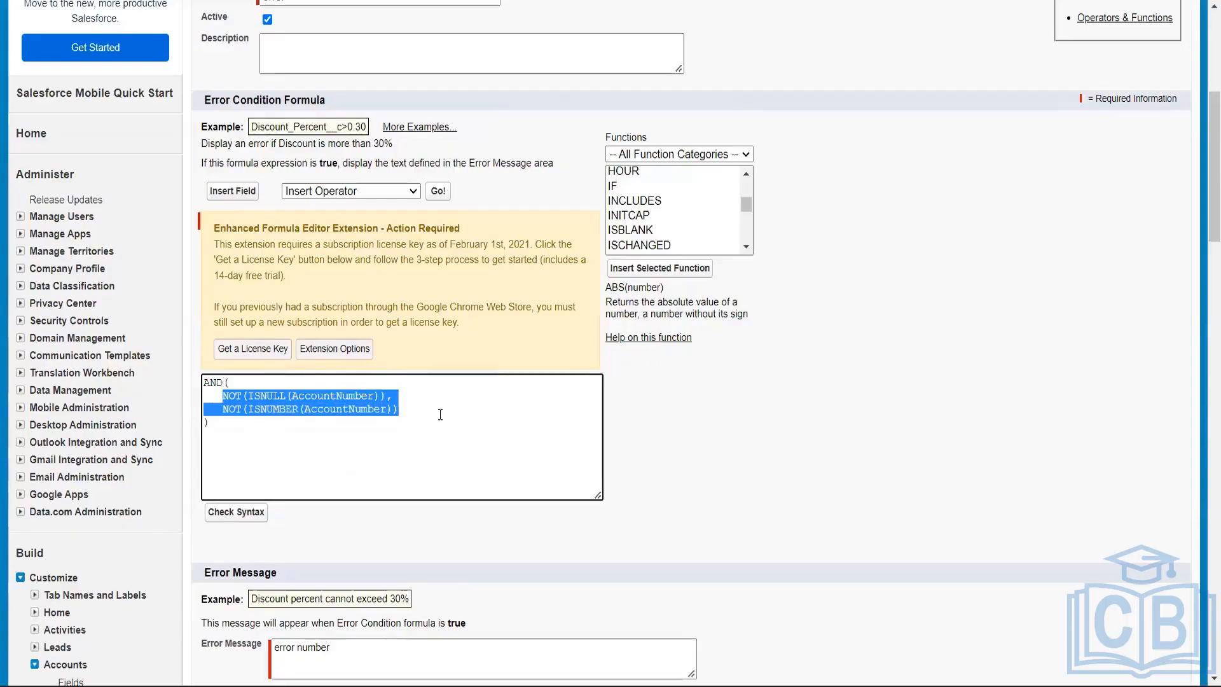
pyautogui.moveTo(440, 414); pyautogui.dragTo(199, 395)
pyautogui.click(463, 427)
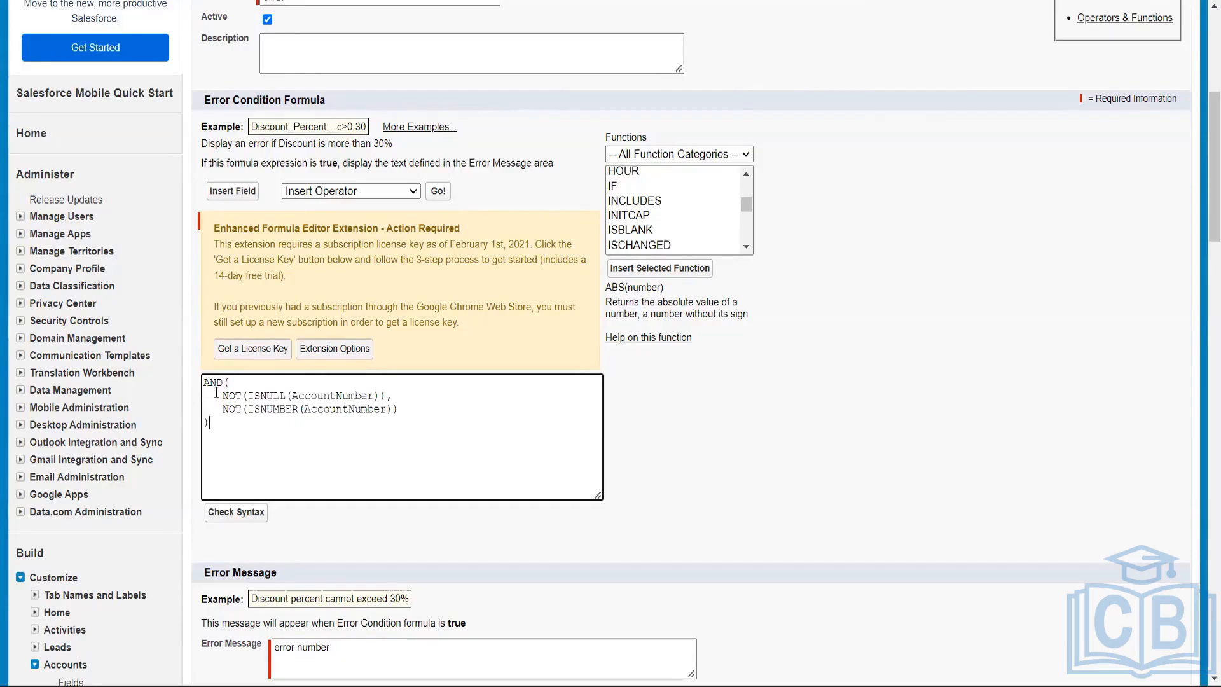
pyautogui.moveTo(220, 396); pyautogui.dragTo(398, 397)
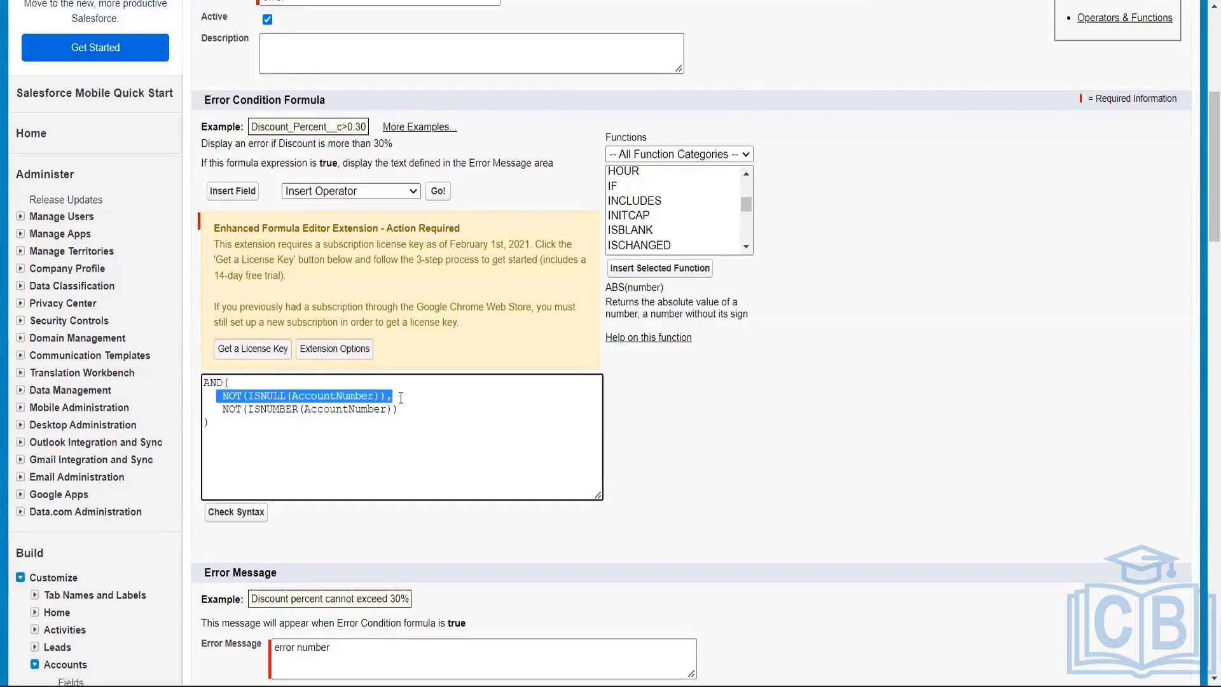
pyautogui.click(401, 397)
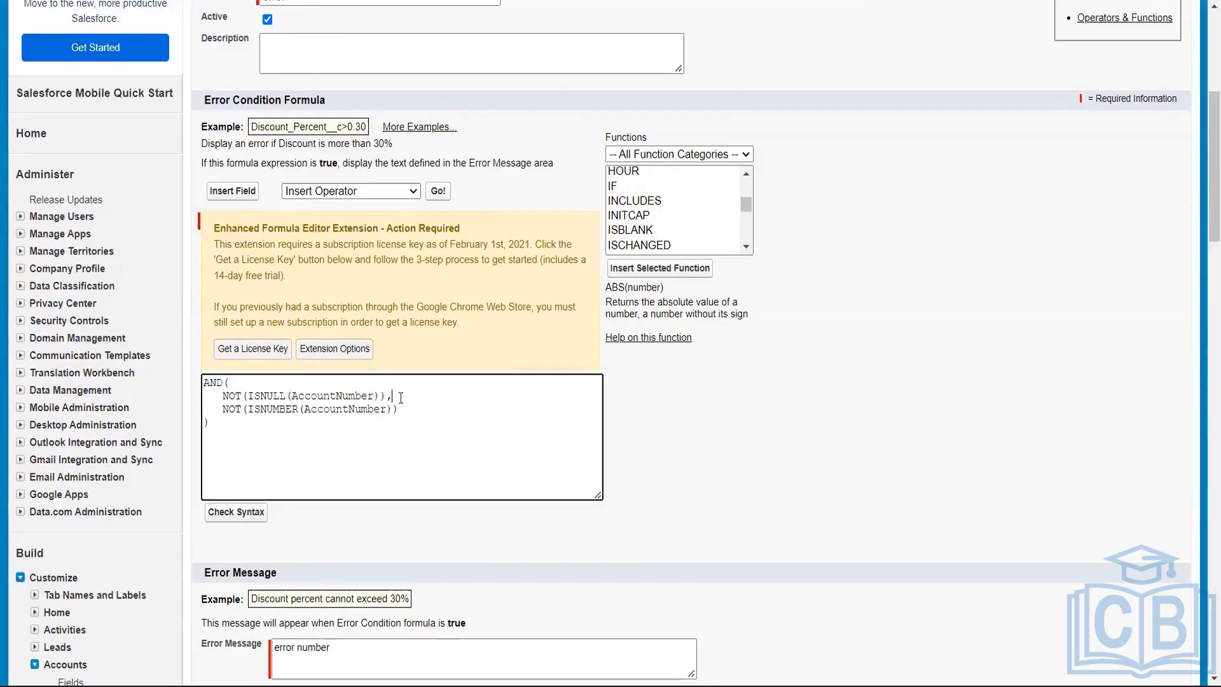
pyautogui.click(215, 397)
pyautogui.moveTo(215, 398); pyautogui.dragTo(427, 407)
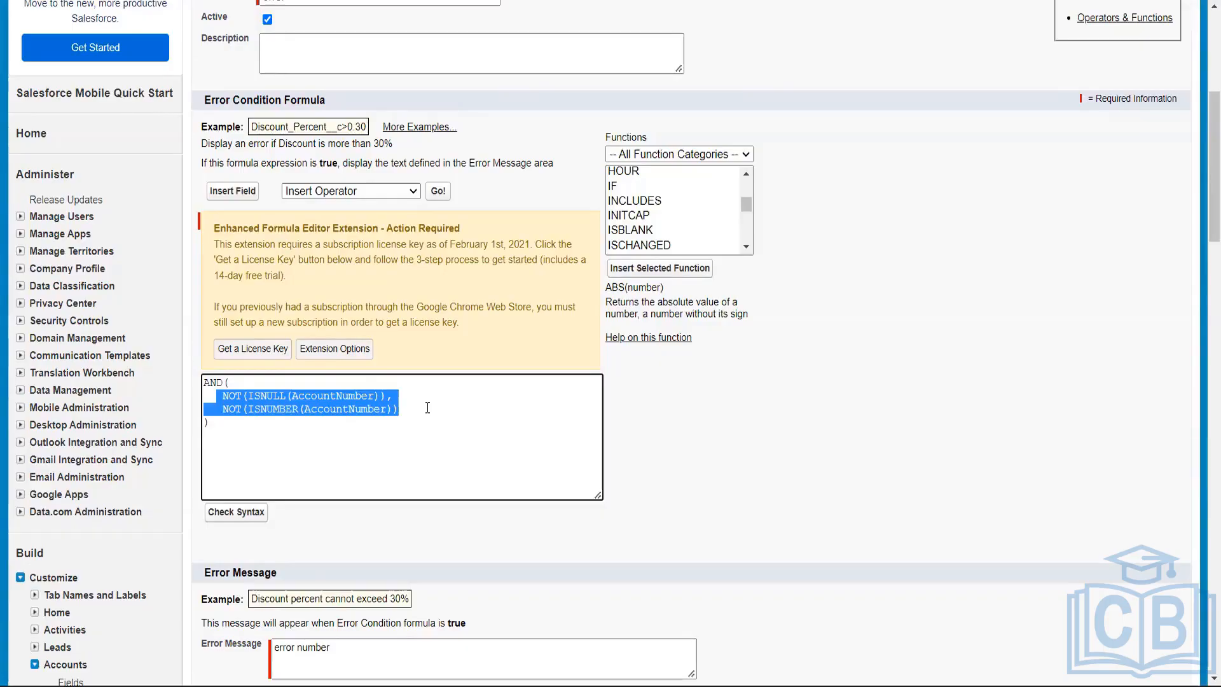
pyautogui.click(341, 394)
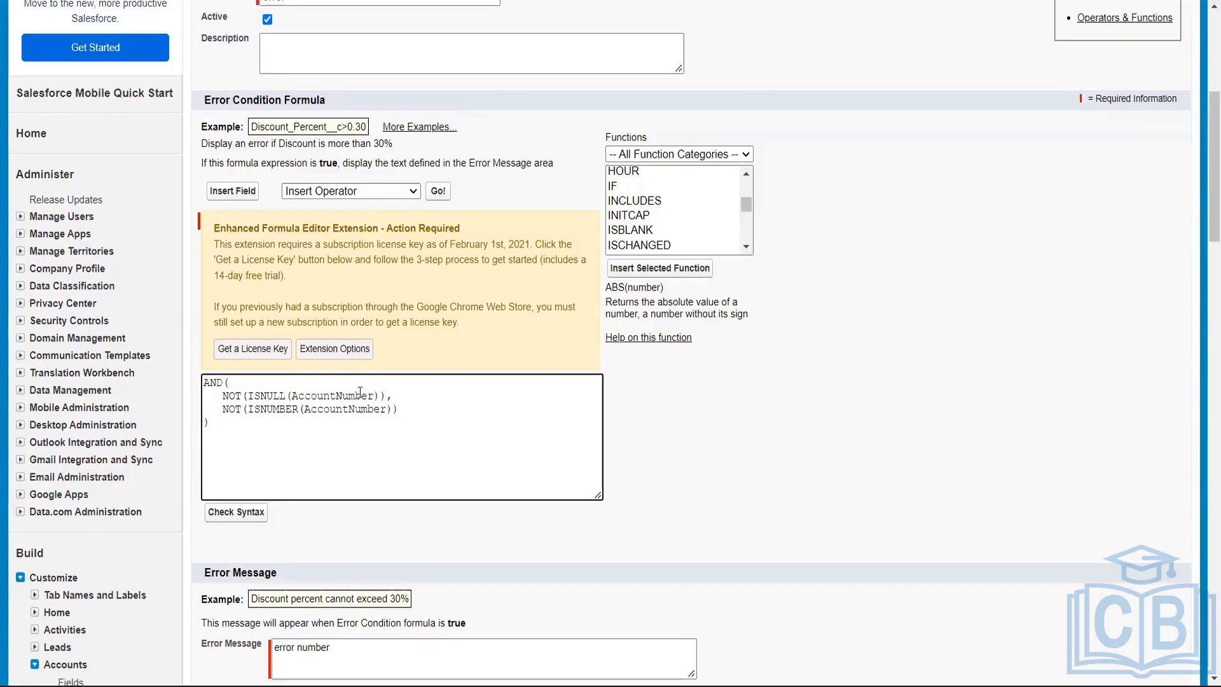
pyautogui.moveTo(375, 396); pyautogui.dragTo(294, 397)
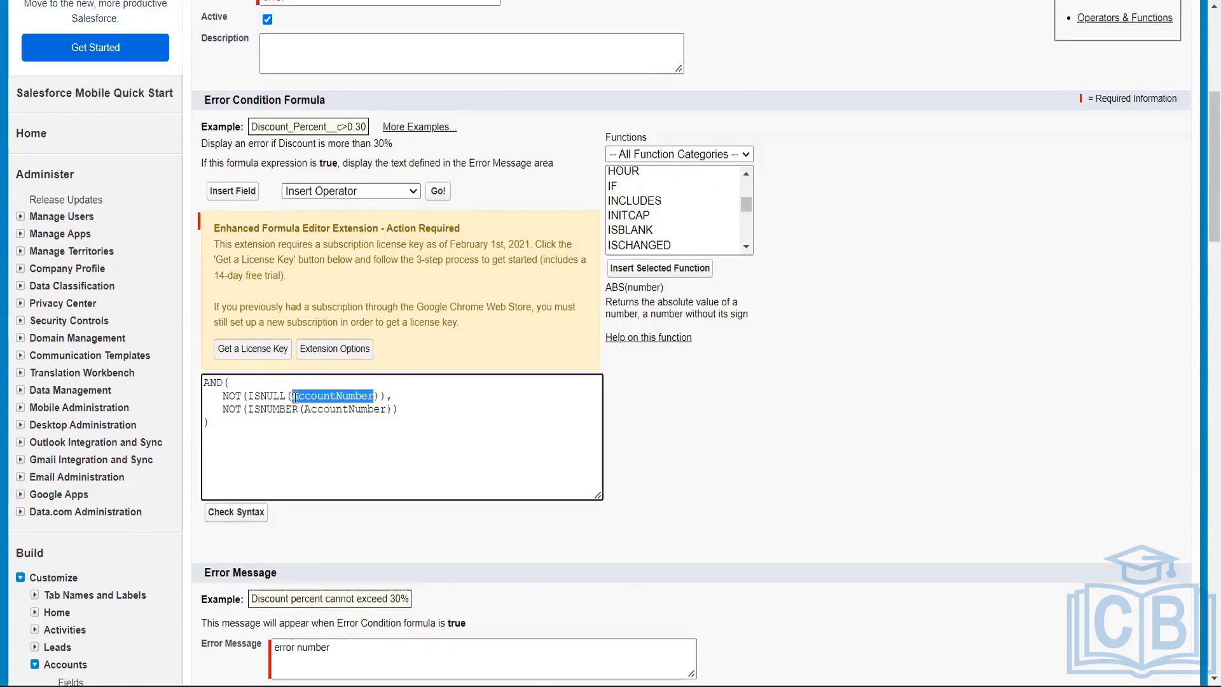
pyautogui.click(334, 410)
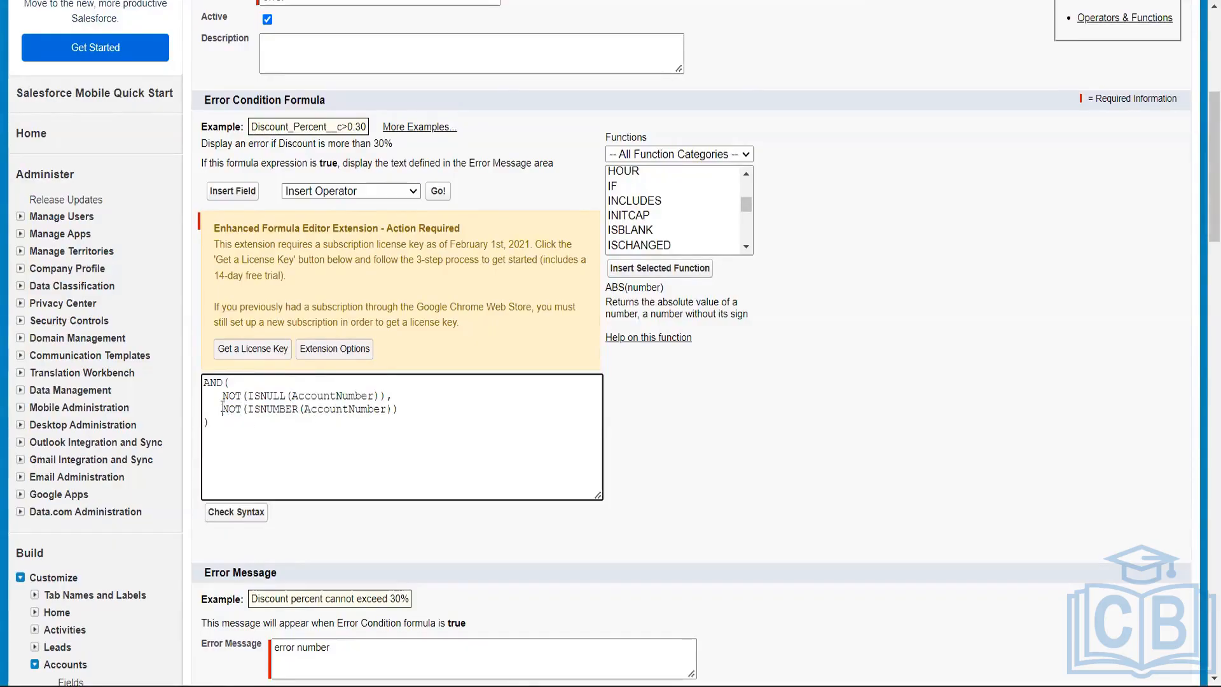
# - Examine the NOT(ISNUMBER(AccountNumber)) condition in the formula, including the ISNUMBER function and its AccountNumber argument
pyautogui.moveTo(224, 410); pyautogui.dragTo(398, 411)
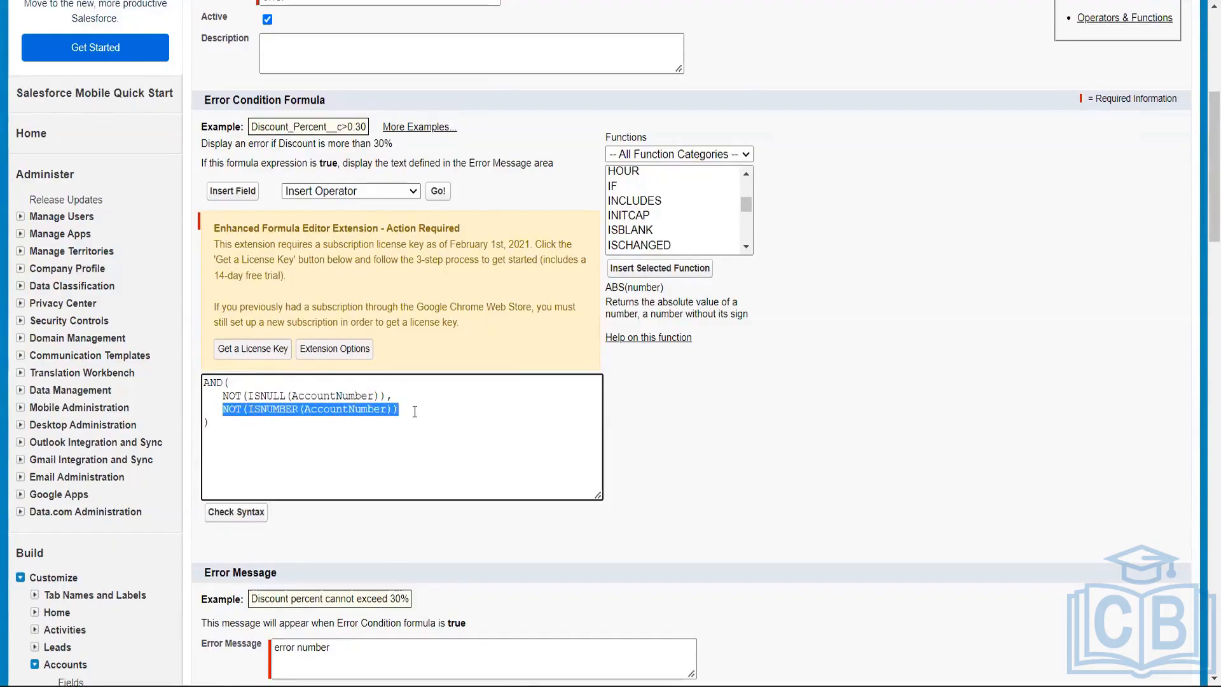
pyautogui.click(414, 411)
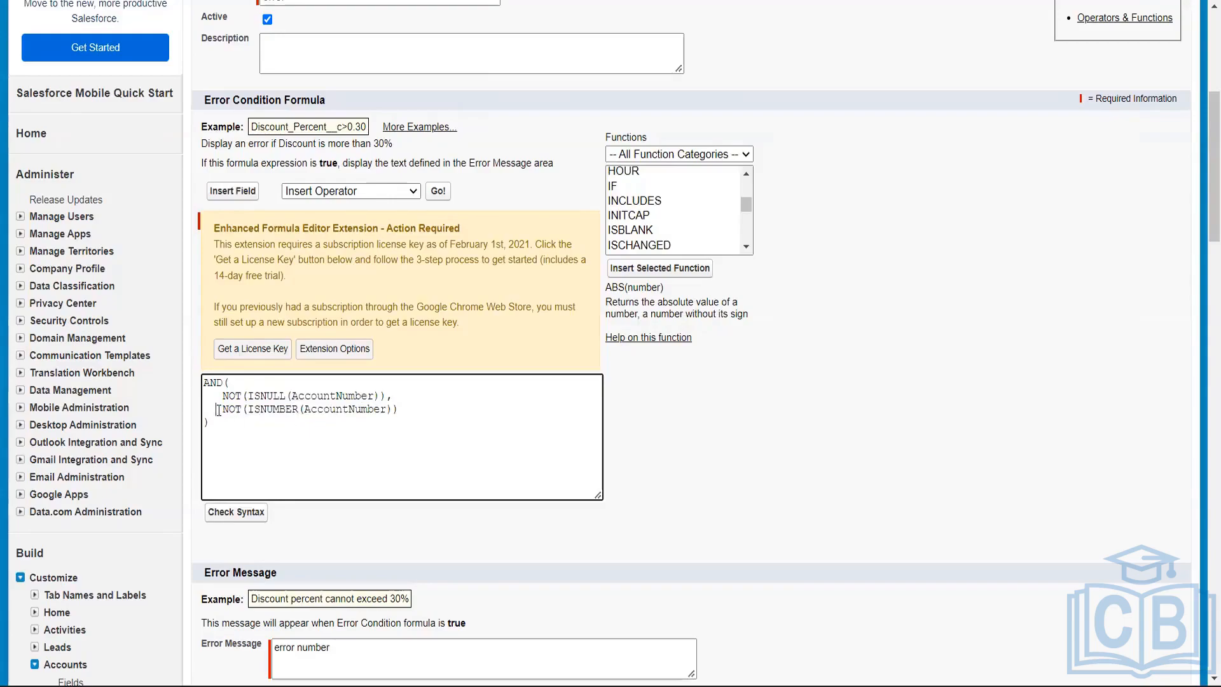
pyautogui.moveTo(217, 410); pyautogui.dragTo(411, 409)
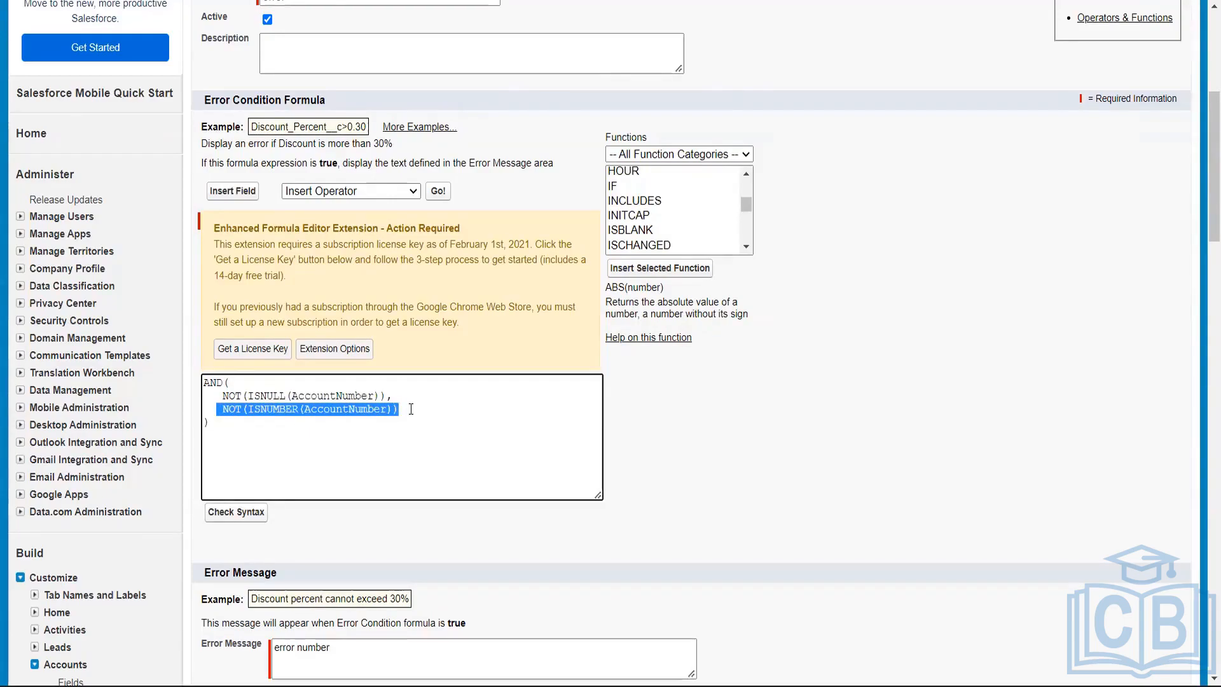
pyautogui.click(269, 408)
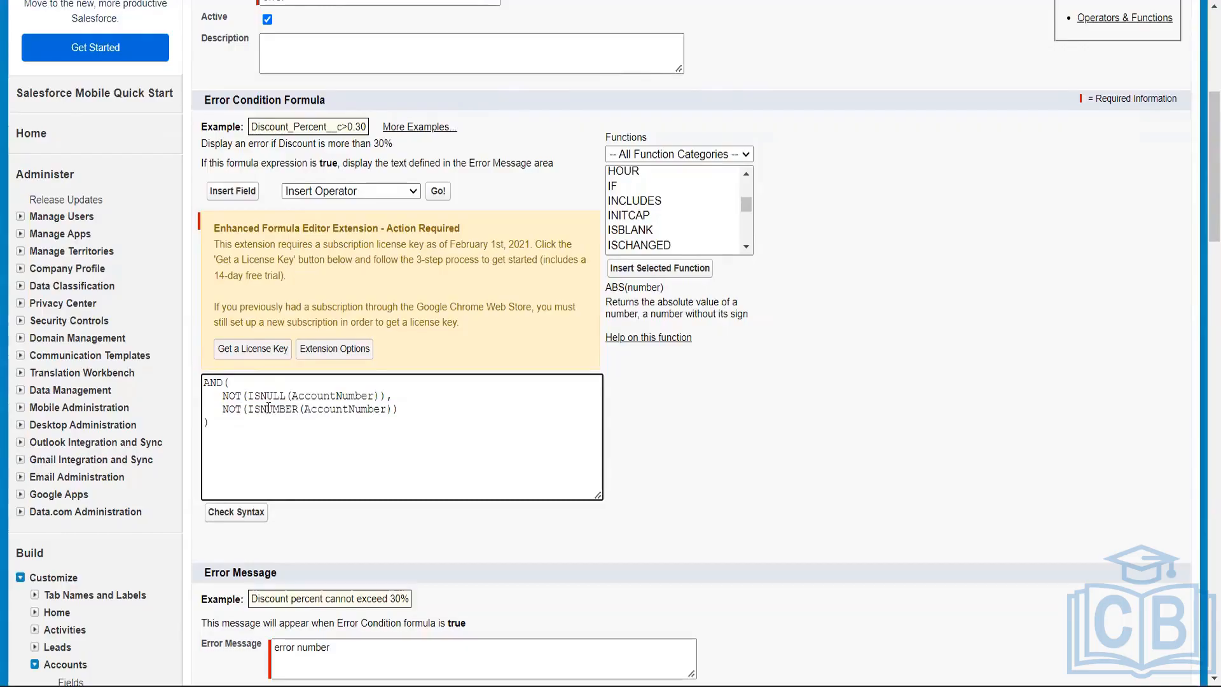
pyautogui.moveTo(221, 409); pyautogui.dragTo(390, 409)
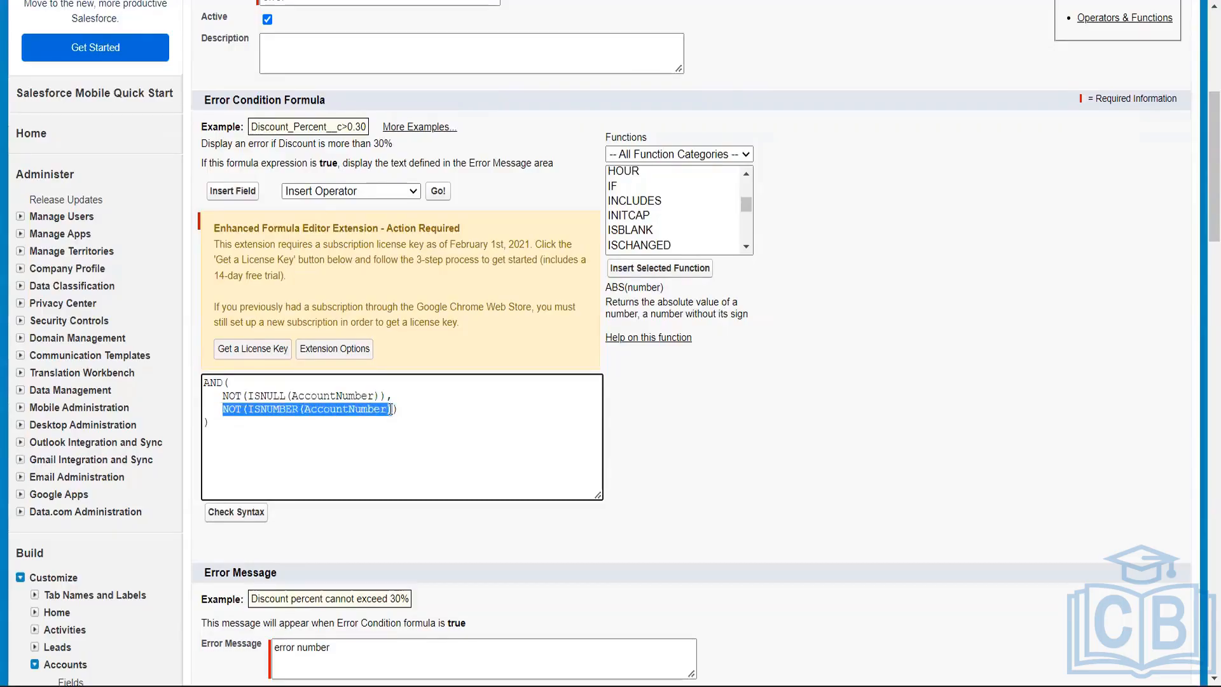
pyautogui.click(313, 425)
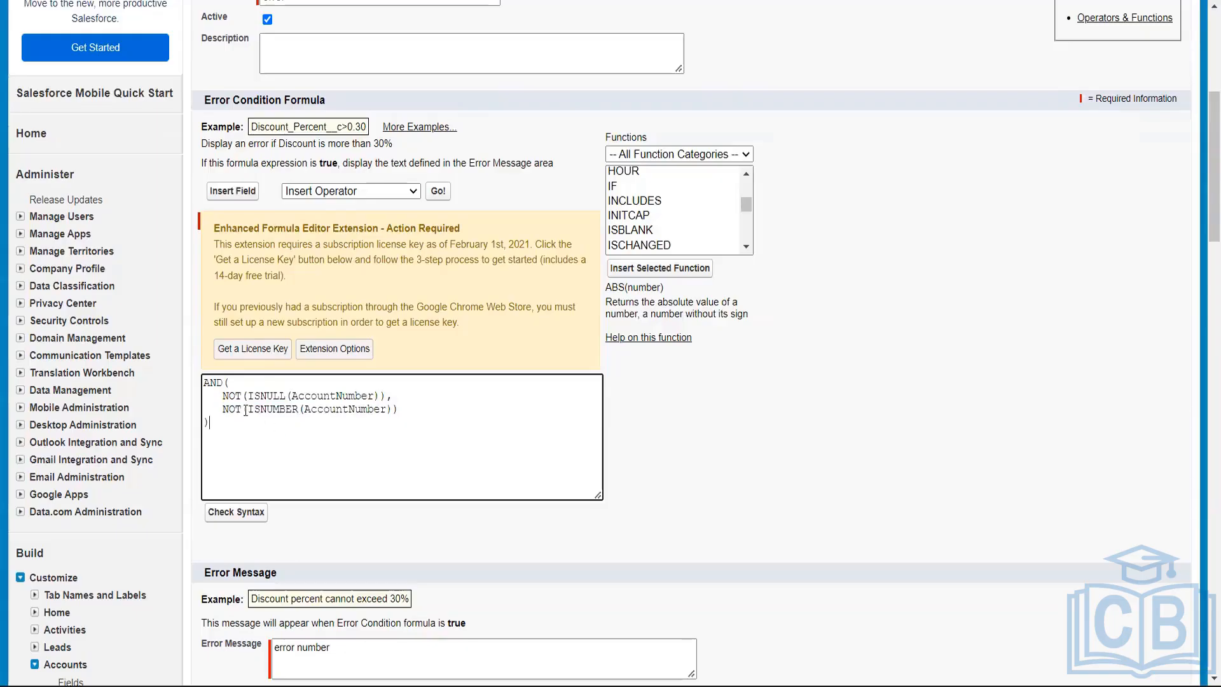
pyautogui.moveTo(248, 409); pyautogui.dragTo(300, 409)
pyautogui.click(326, 442)
pyautogui.moveTo(247, 407); pyautogui.dragTo(384, 409)
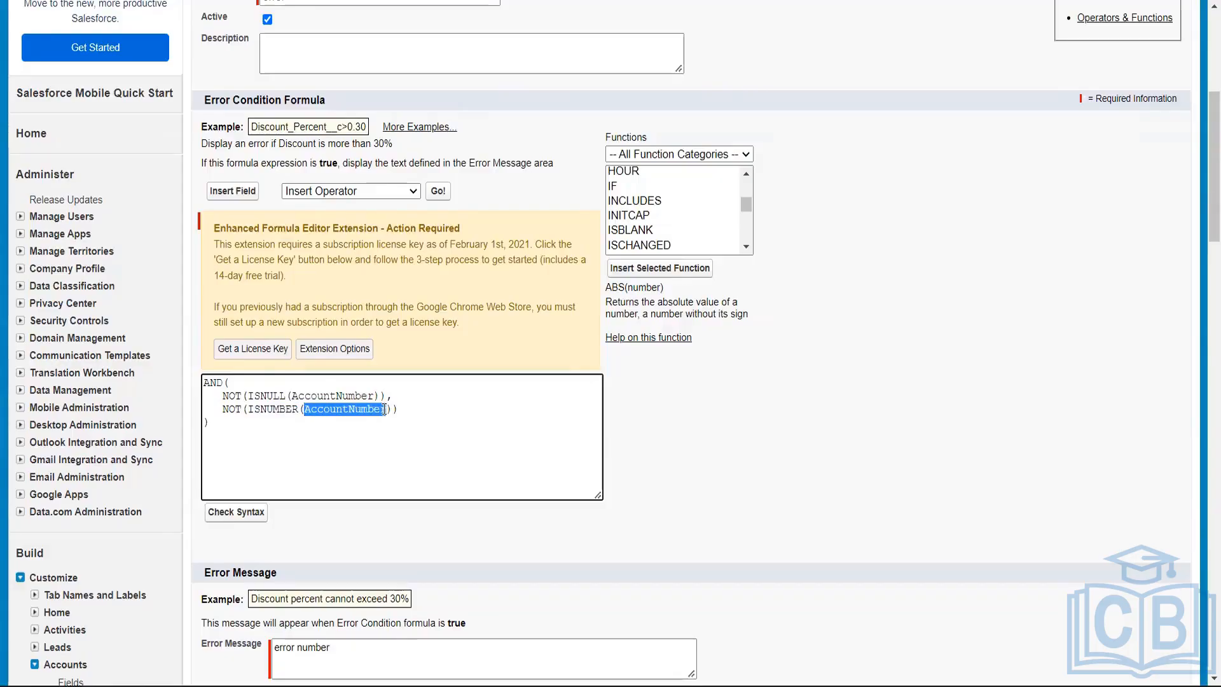
pyautogui.click(422, 403)
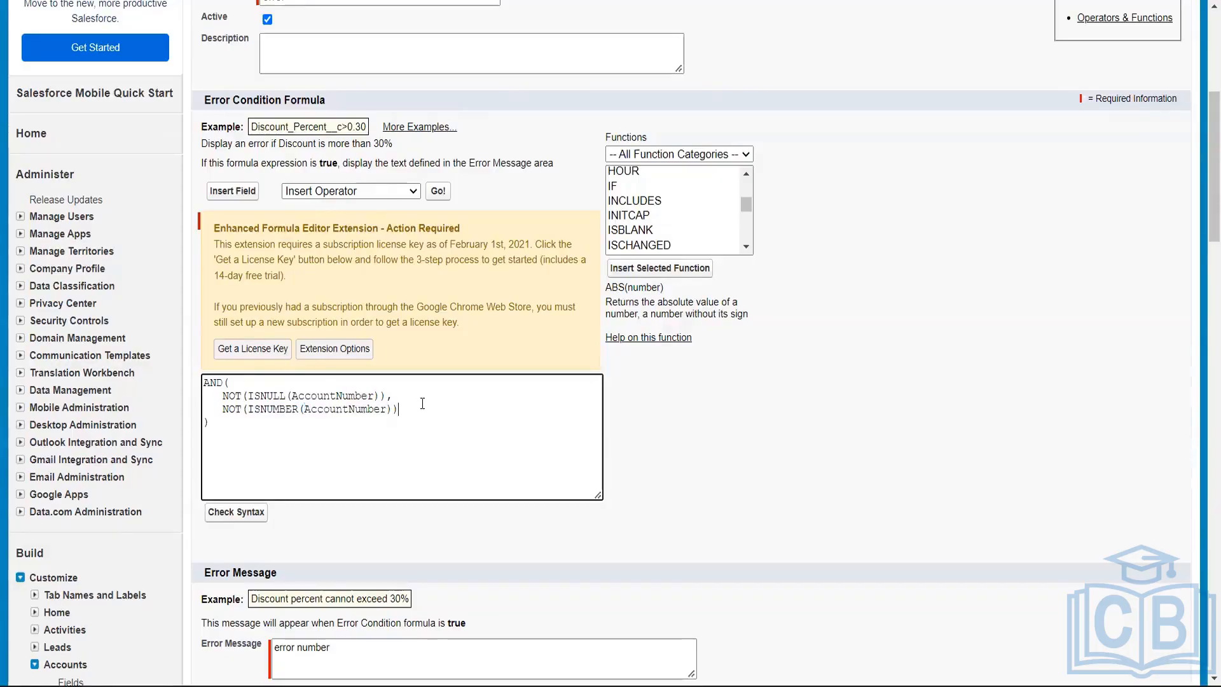
pyautogui.moveTo(386, 409); pyautogui.dragTo(303, 404)
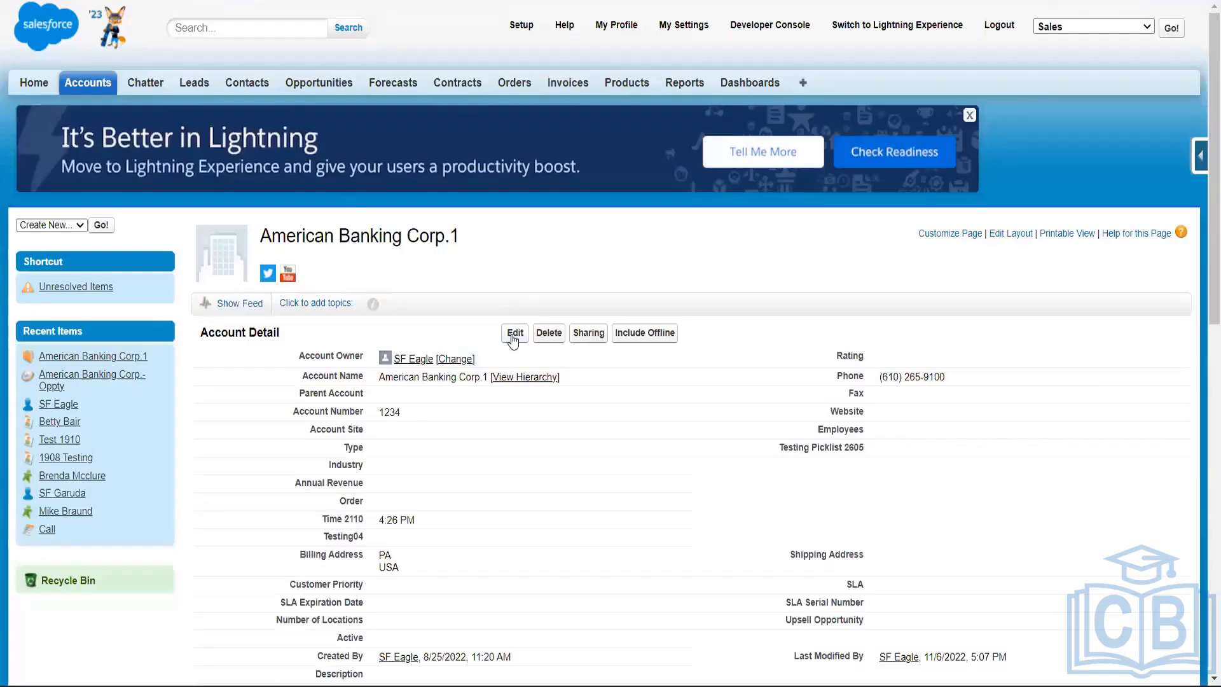
# - Edit the American Banking Corp.1 account, replace its Account Number with the text "uiuou" and try to save the record
pyautogui.click(513, 337)
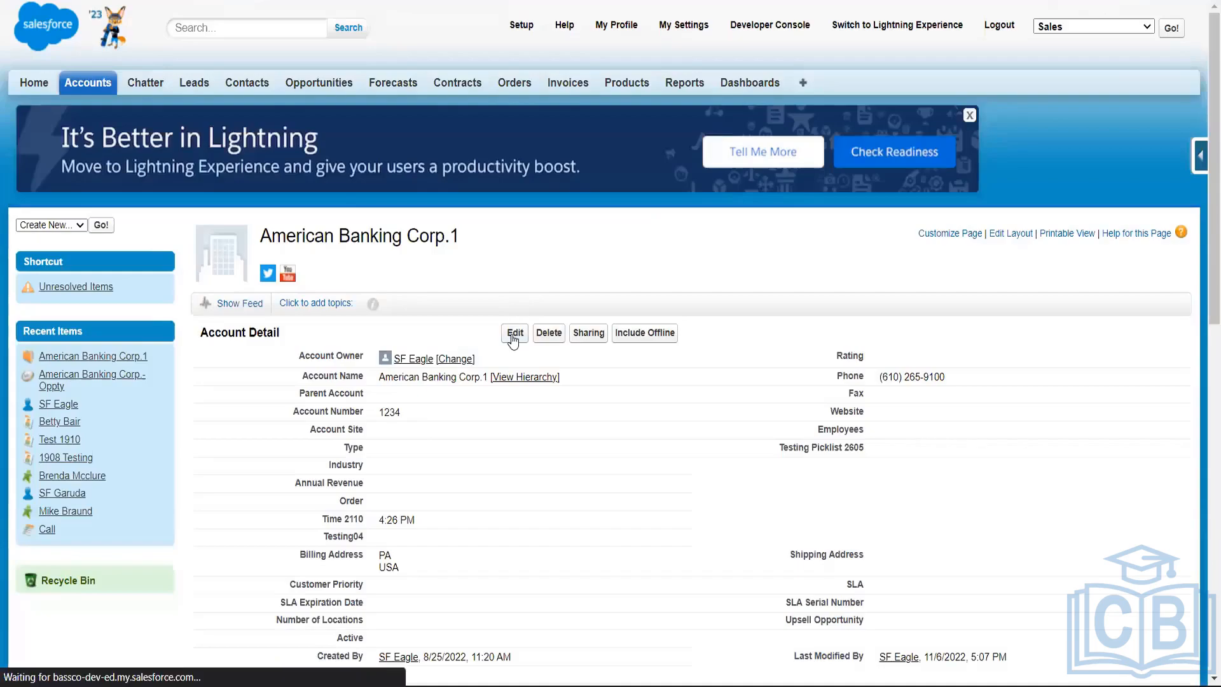
pyautogui.press('Tab')
pyautogui.press('Tab')
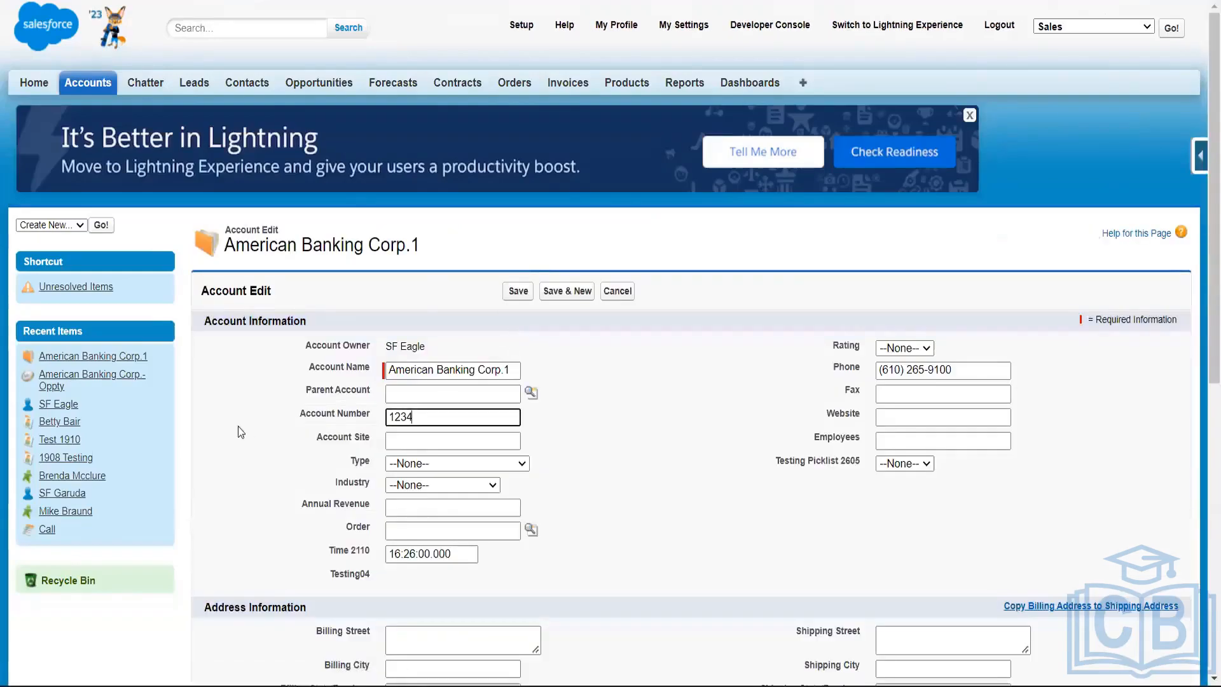
pyautogui.press('BackSpace')
pyautogui.write('uiuou')
pyautogui.click(517, 292)
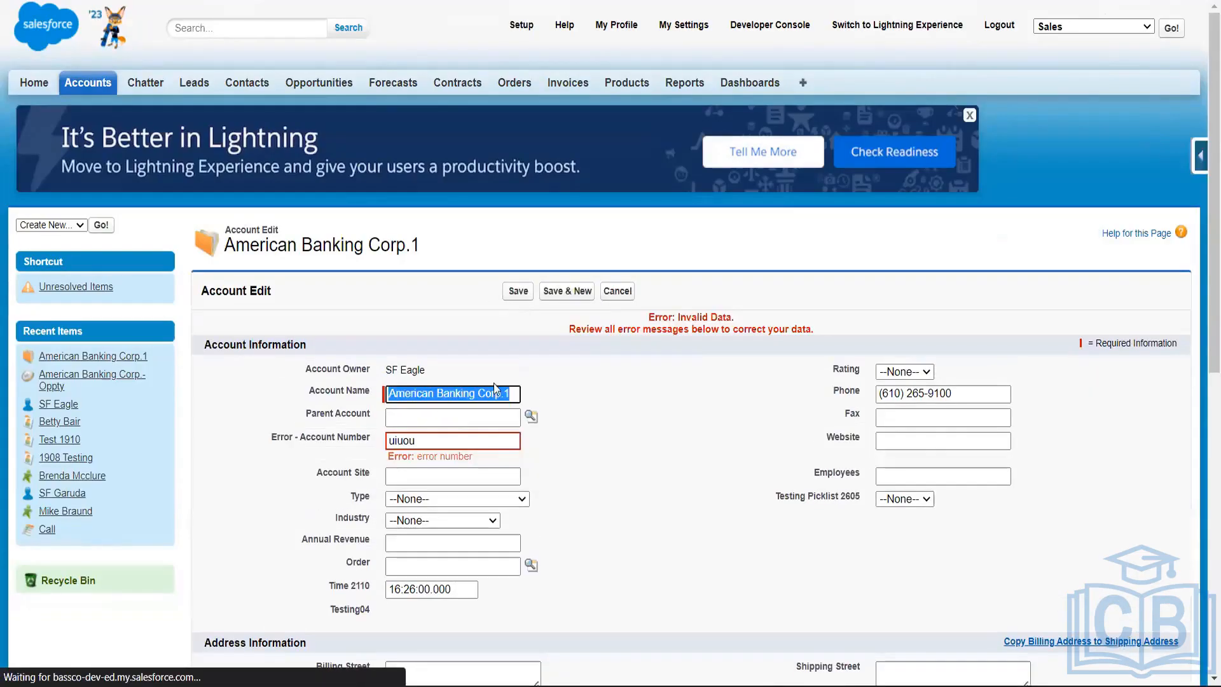
# - Replace the rejected text in the Account Number field with a four-digit numeric value, save the account and review the saved field
pyautogui.click(450, 441)
pyautogui.moveTo(450, 441); pyautogui.dragTo(316, 442)
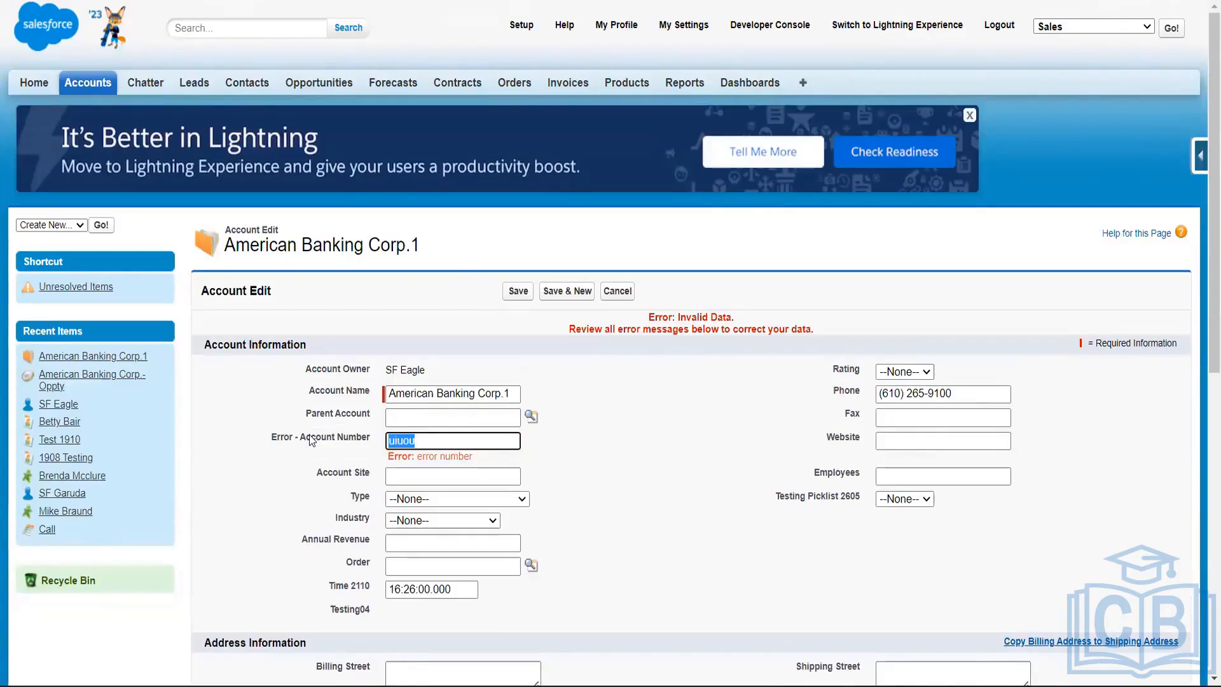
pyautogui.press('BackSpace')
pyautogui.write('9878')
pyautogui.click(520, 294)
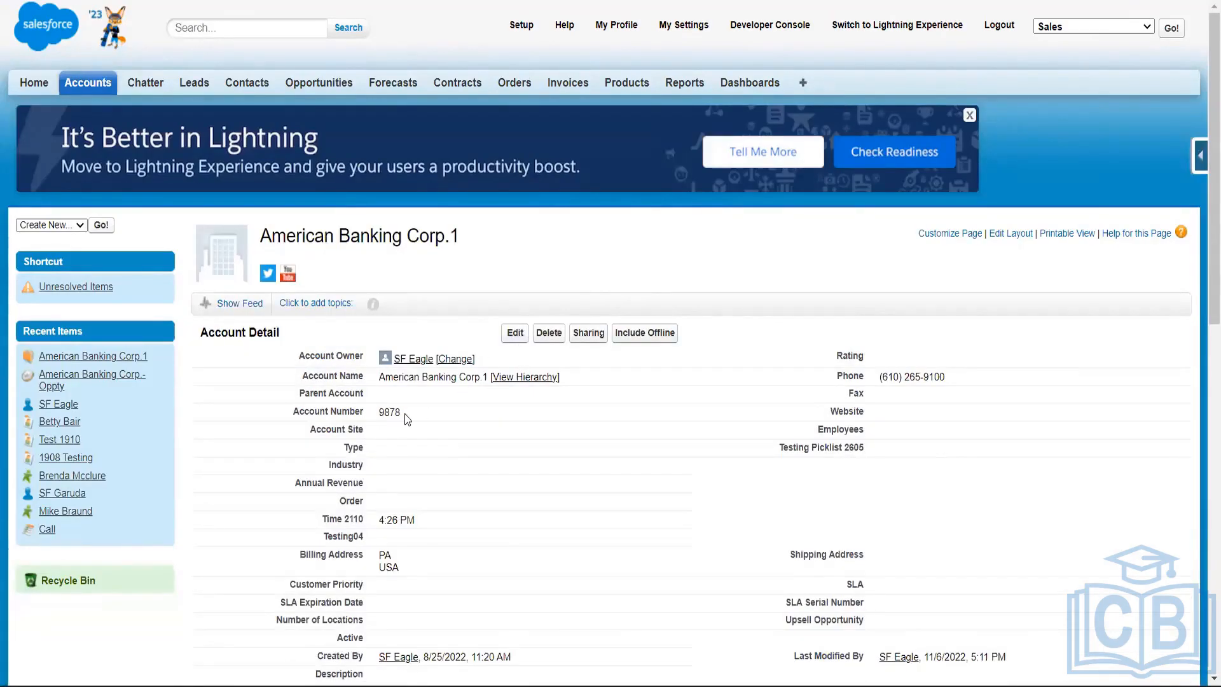
pyautogui.moveTo(404, 413); pyautogui.dragTo(280, 413)
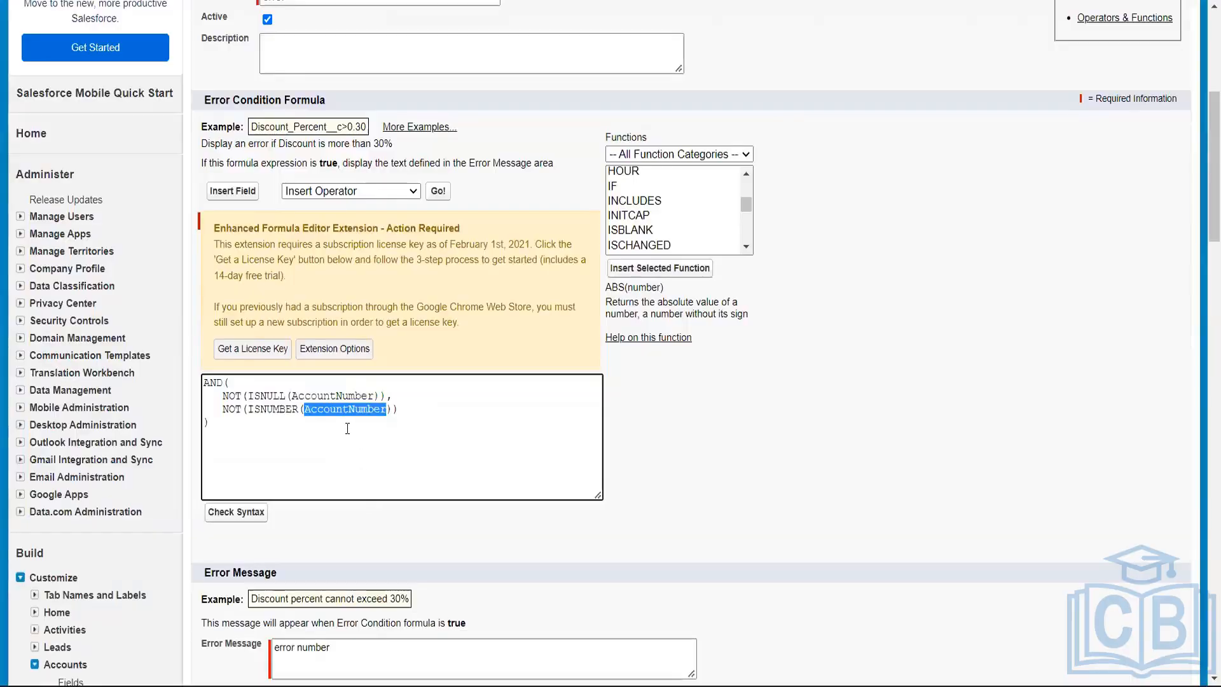
# - Review the error validation rule's whole condition formula, check its syntax and return to the American Banking Corp.1 account
pyautogui.click(347, 428)
pyautogui.hotkey('ctrl', 'a')
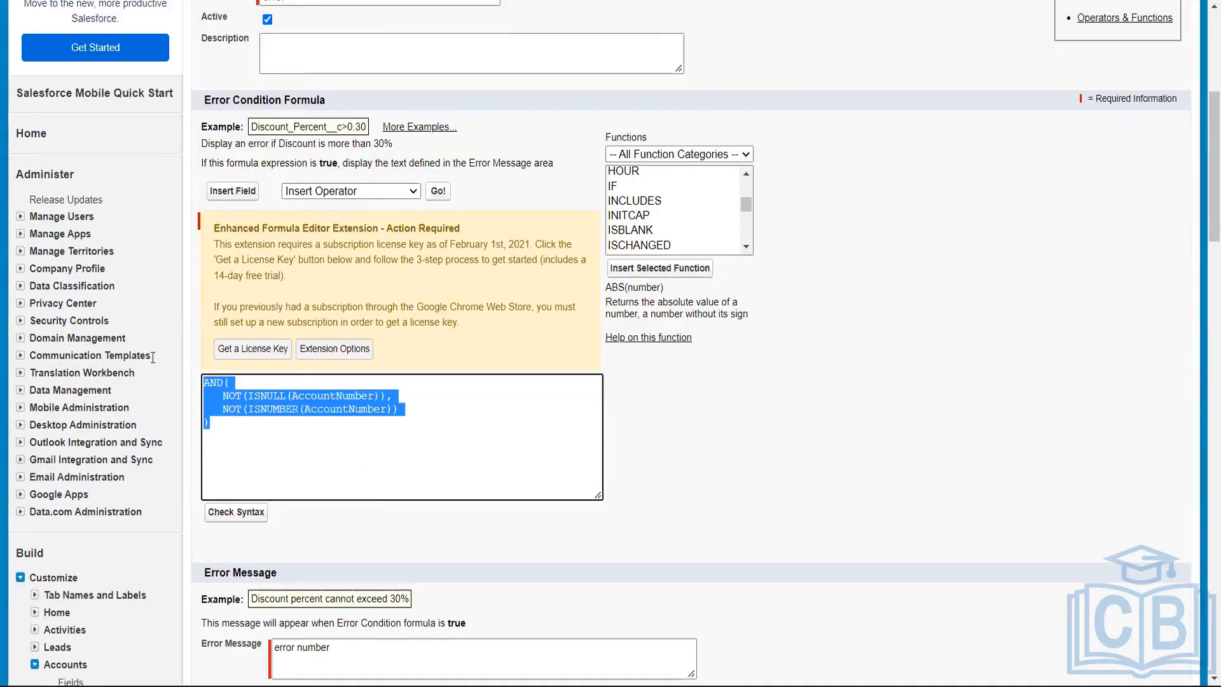
pyautogui.click(650, 631)
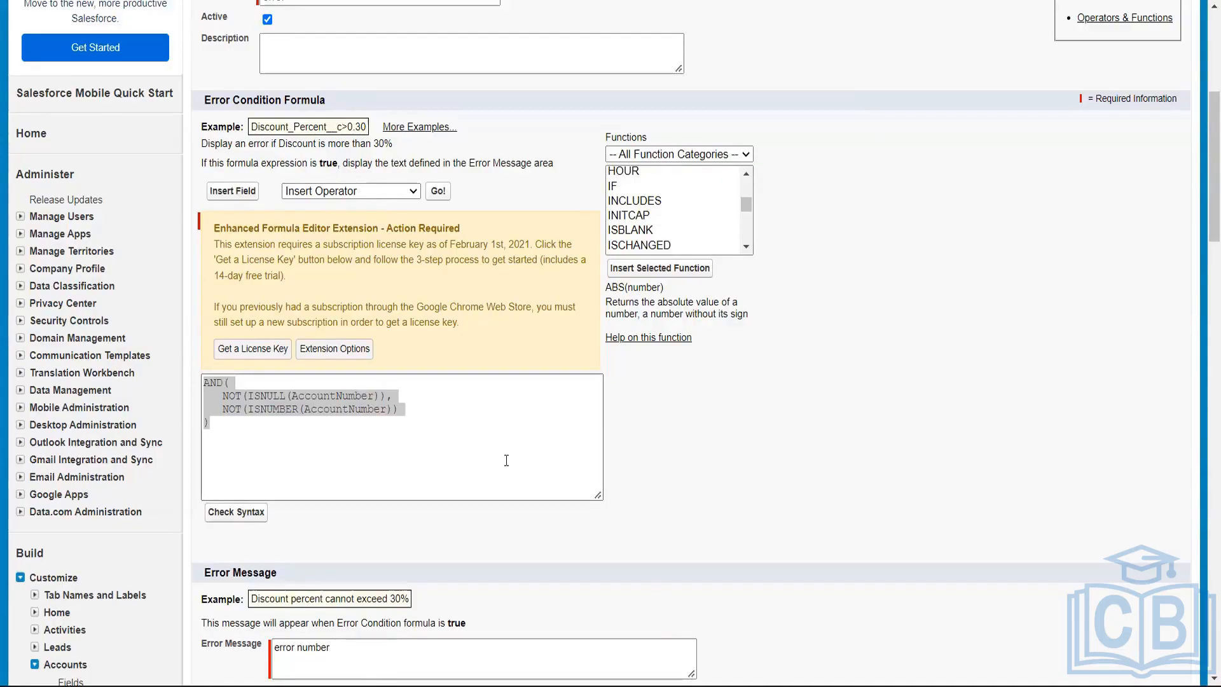
pyautogui.click(235, 520)
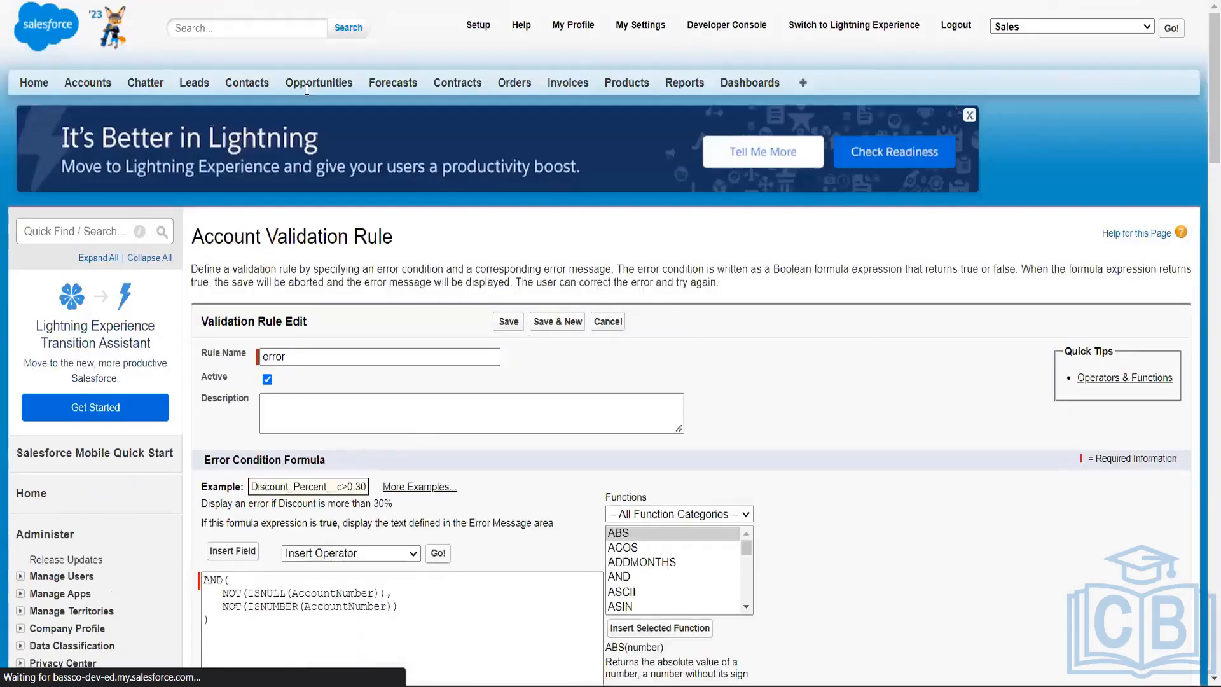
pyautogui.click(308, 363)
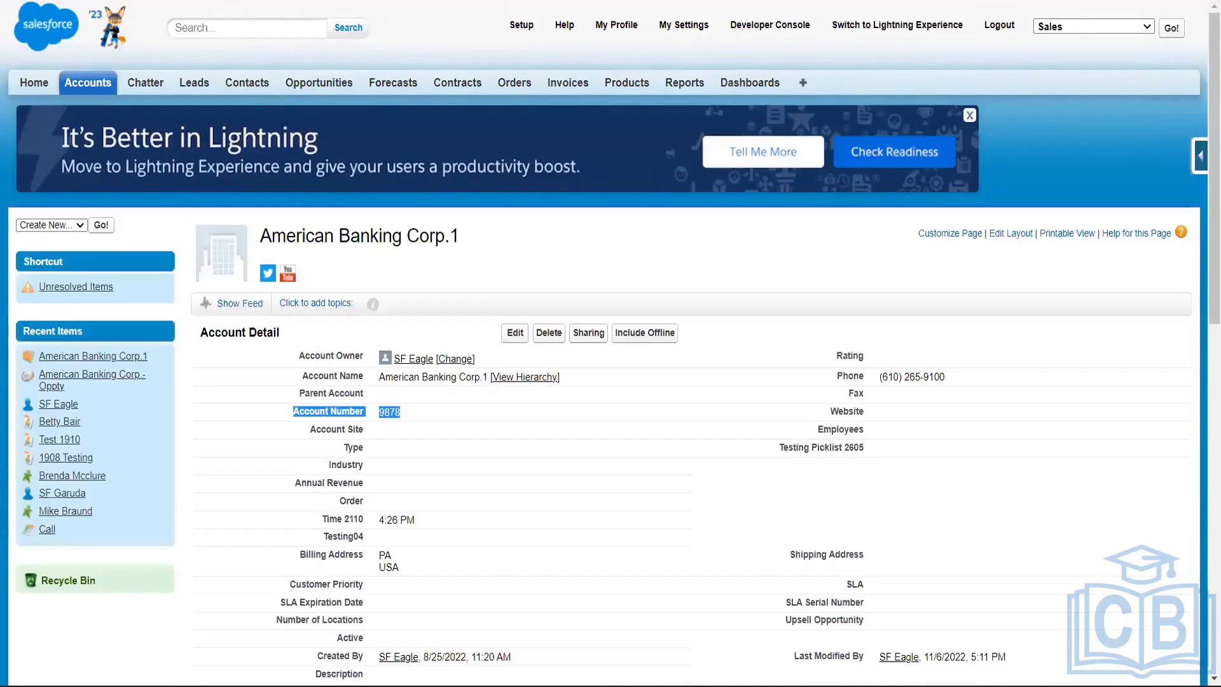
# - Look through the Opportunity Fields page, covering both the standard fields and the custom fields and relationships, and return to the account
pyautogui.moveTo(1204, 64); pyautogui.dragTo(1204, 2)
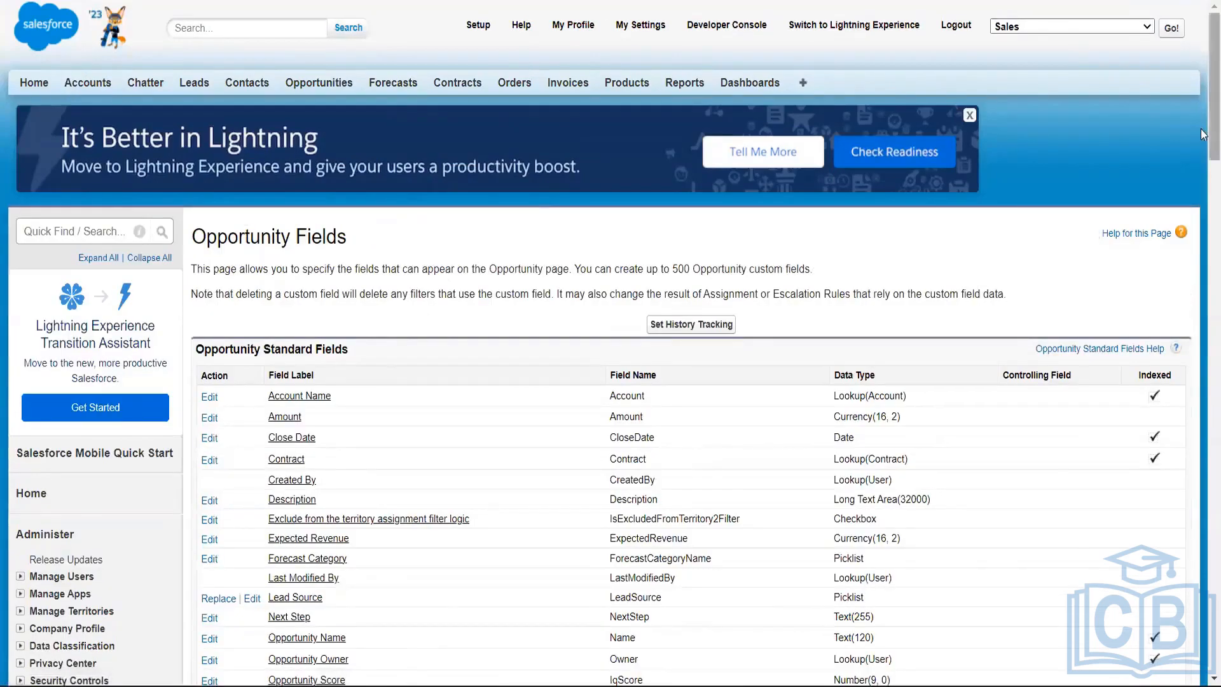
pyautogui.scroll(-2, 1202, 245)
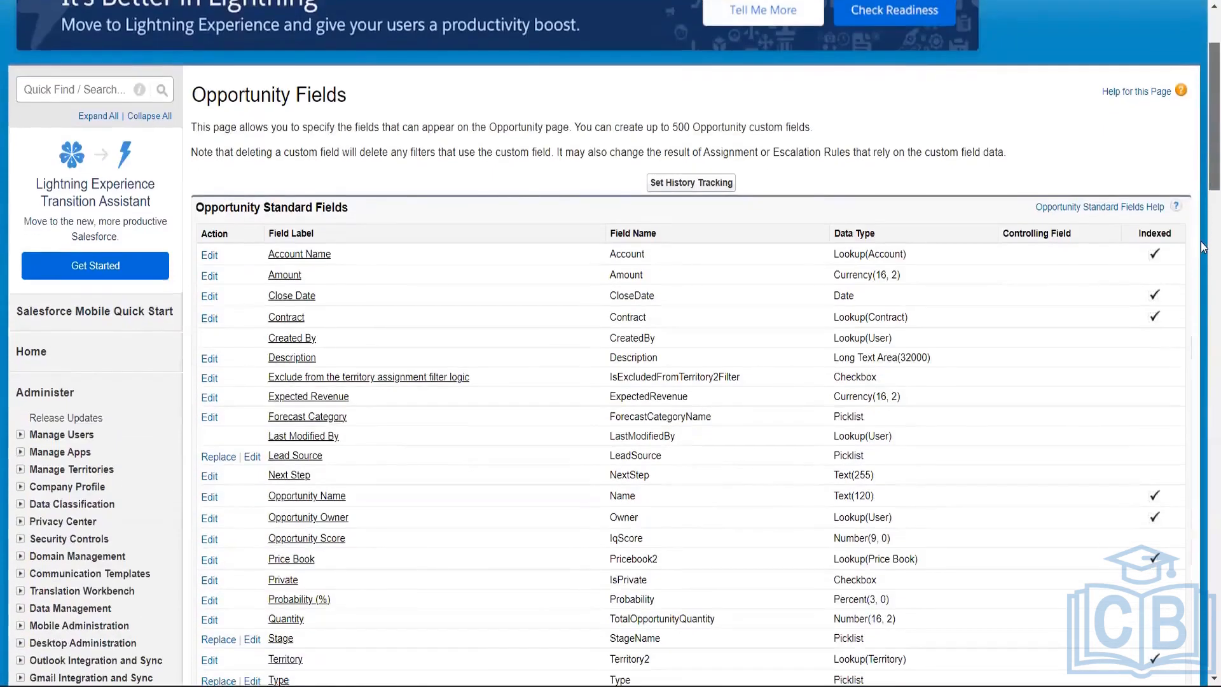
pyautogui.scroll(-8, 1200, 247)
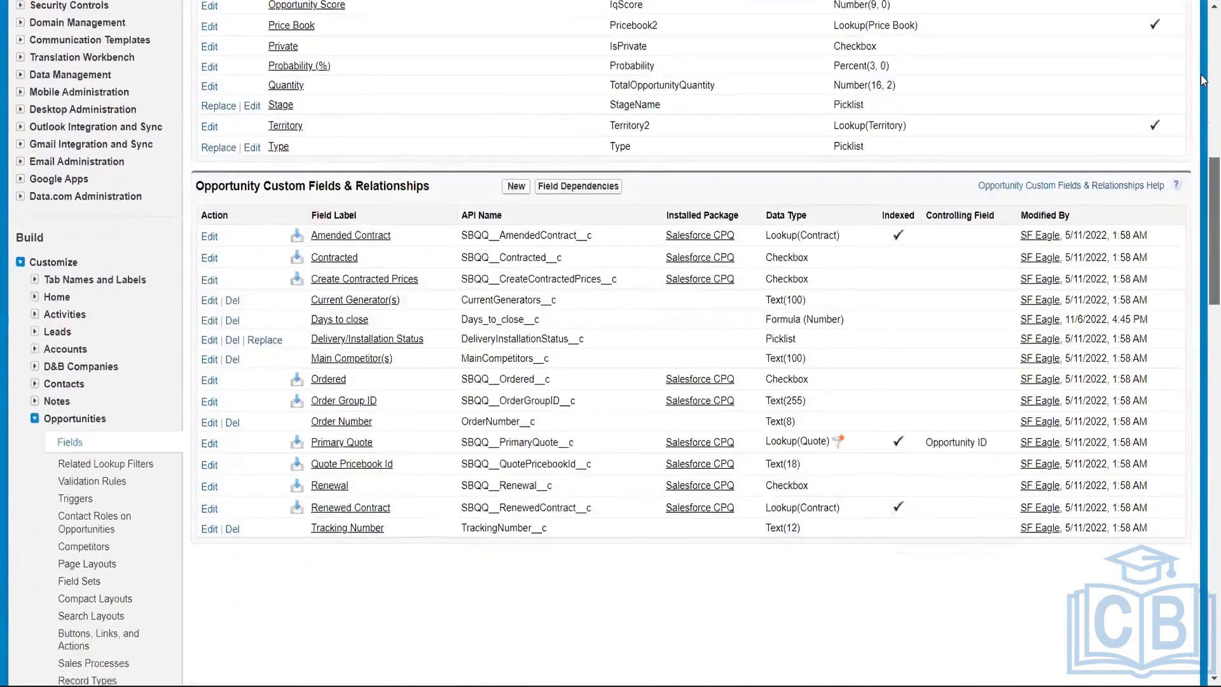
pyautogui.scroll(9, 1202, 80)
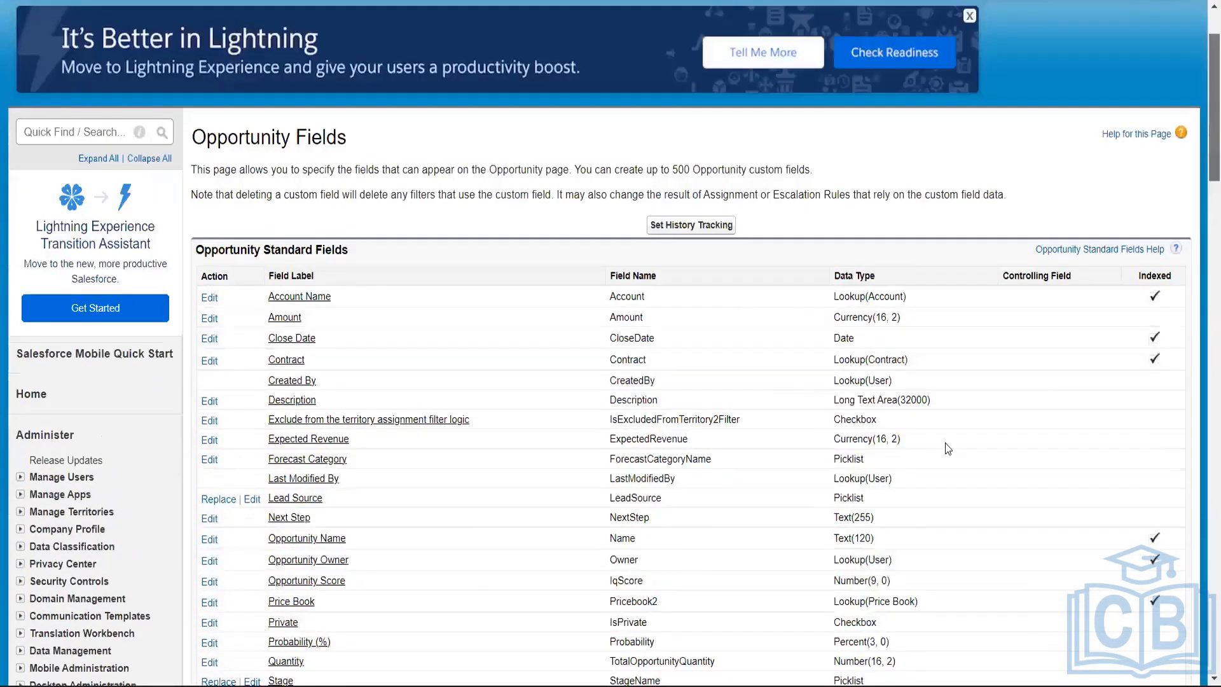
pyautogui.scroll(2, 944, 443)
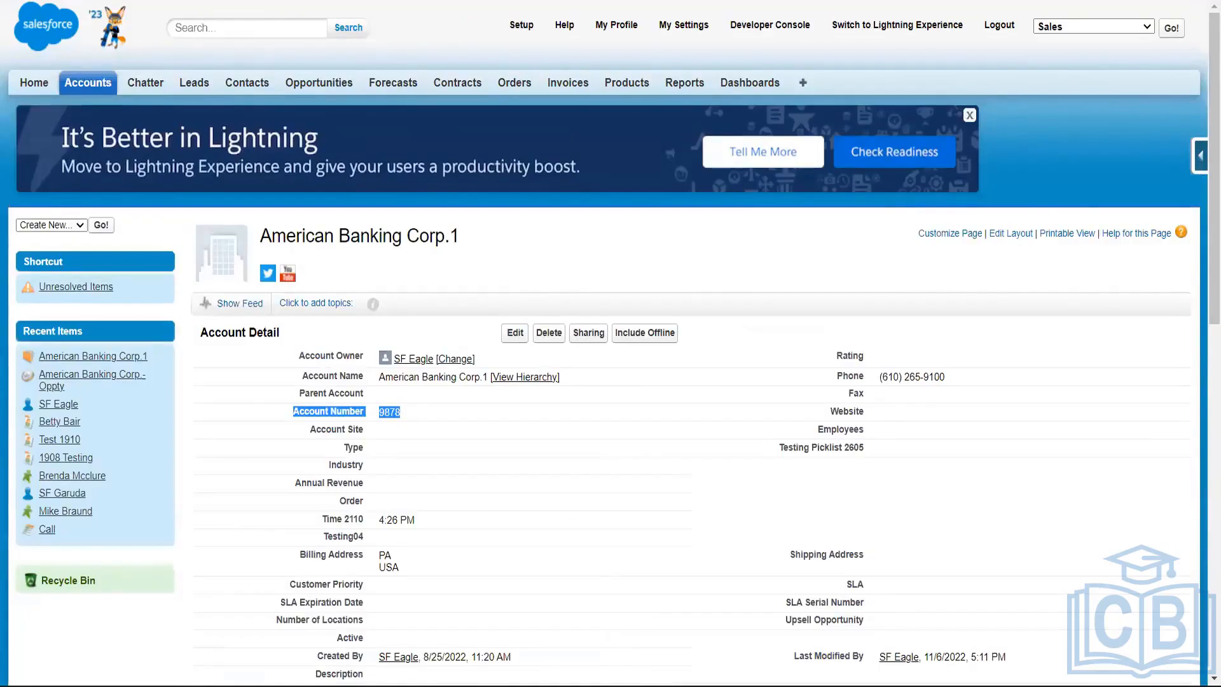
# - Examine the error validation rule's name, condition formula, error message and error location on its edit page
pyautogui.click(1199, 159)
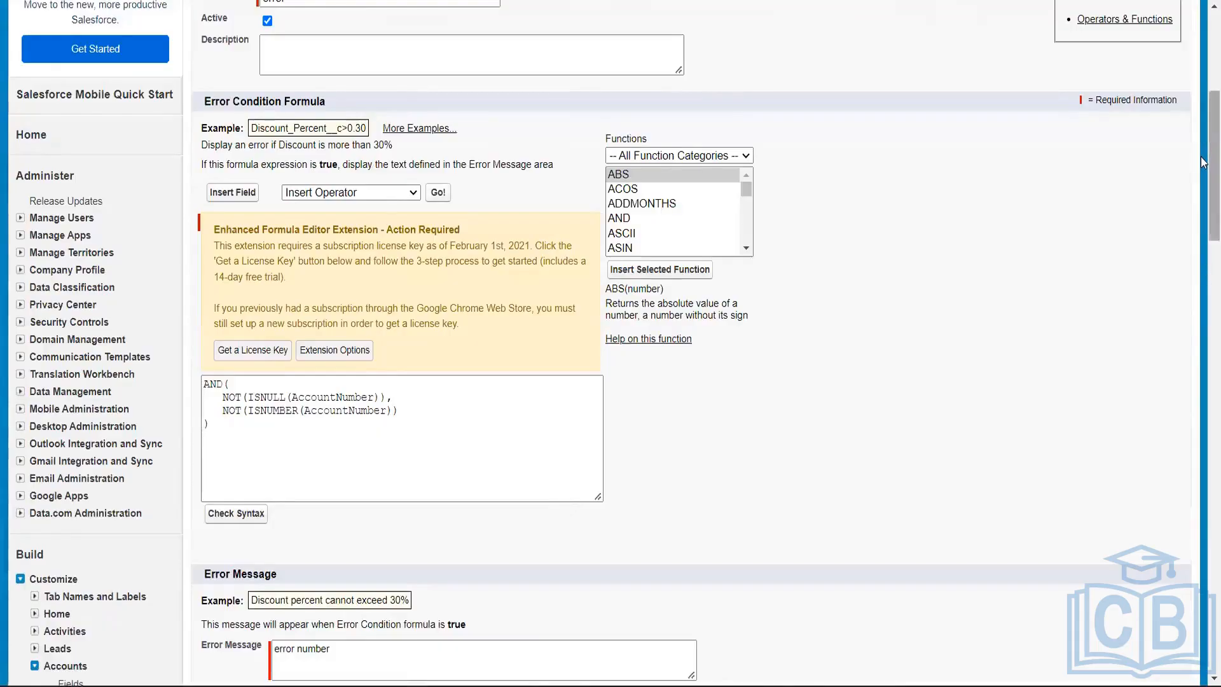
pyautogui.scroll(-5, 1203, 223)
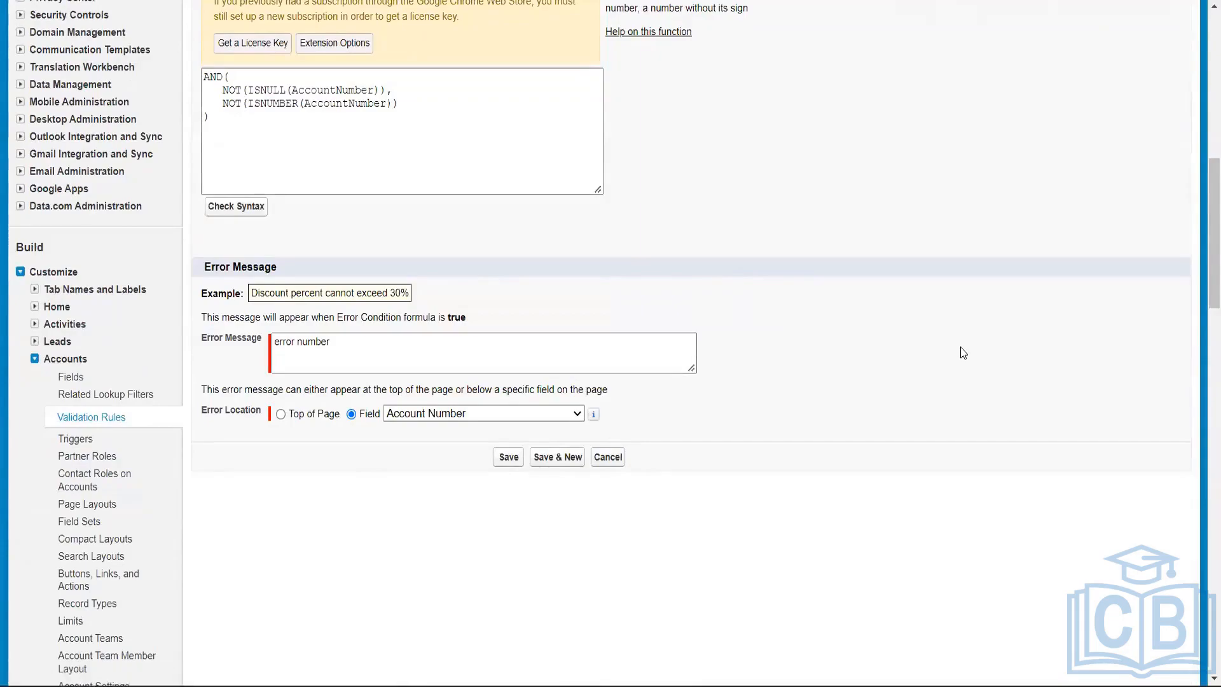
pyautogui.scroll(8, 1204, 202)
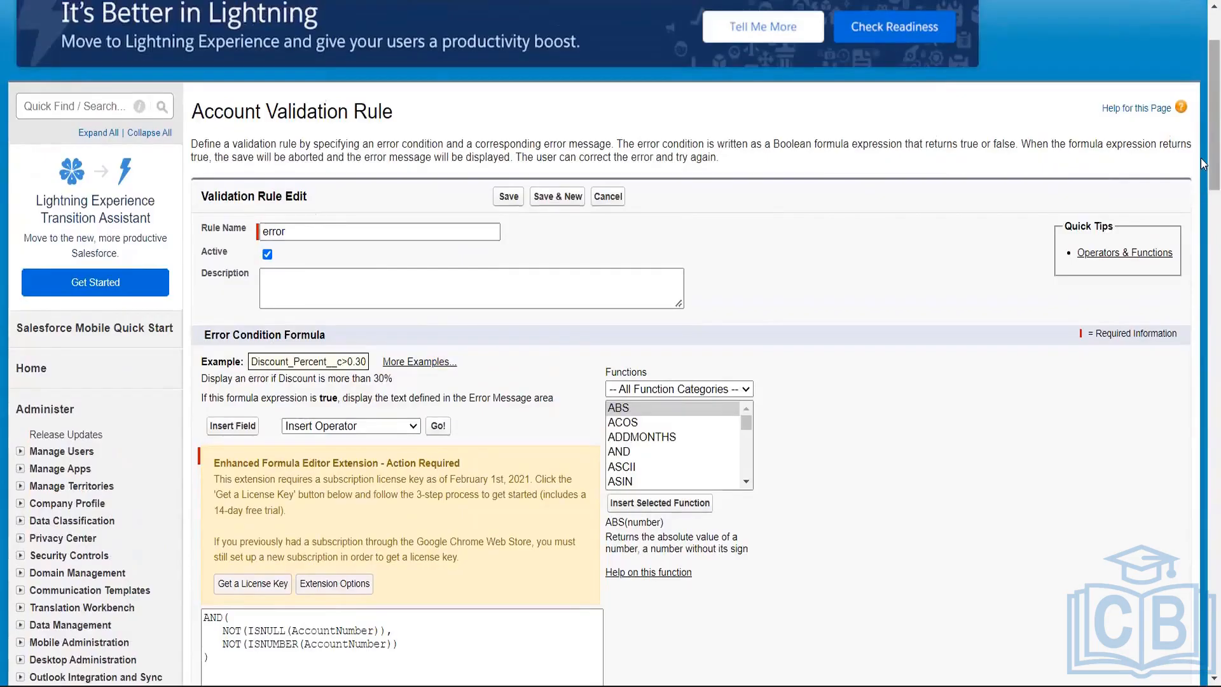
pyautogui.moveTo(1204, 166); pyautogui.dragTo(1204, 253)
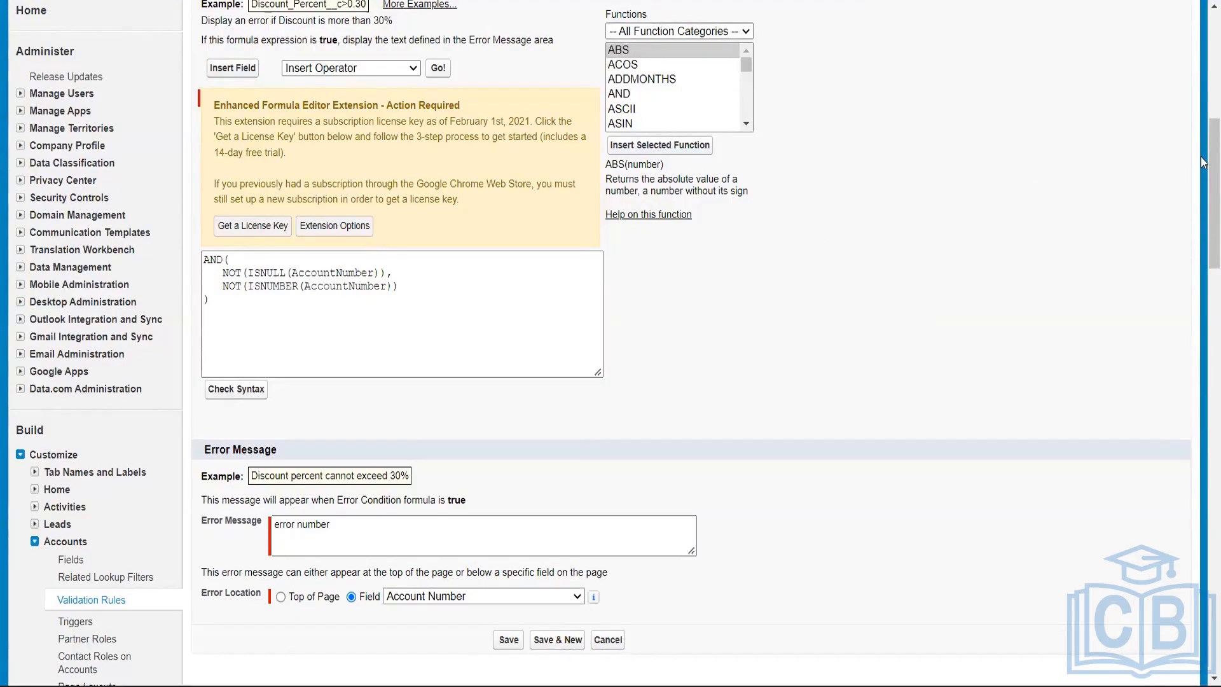
pyautogui.scroll(-1, 1202, 169)
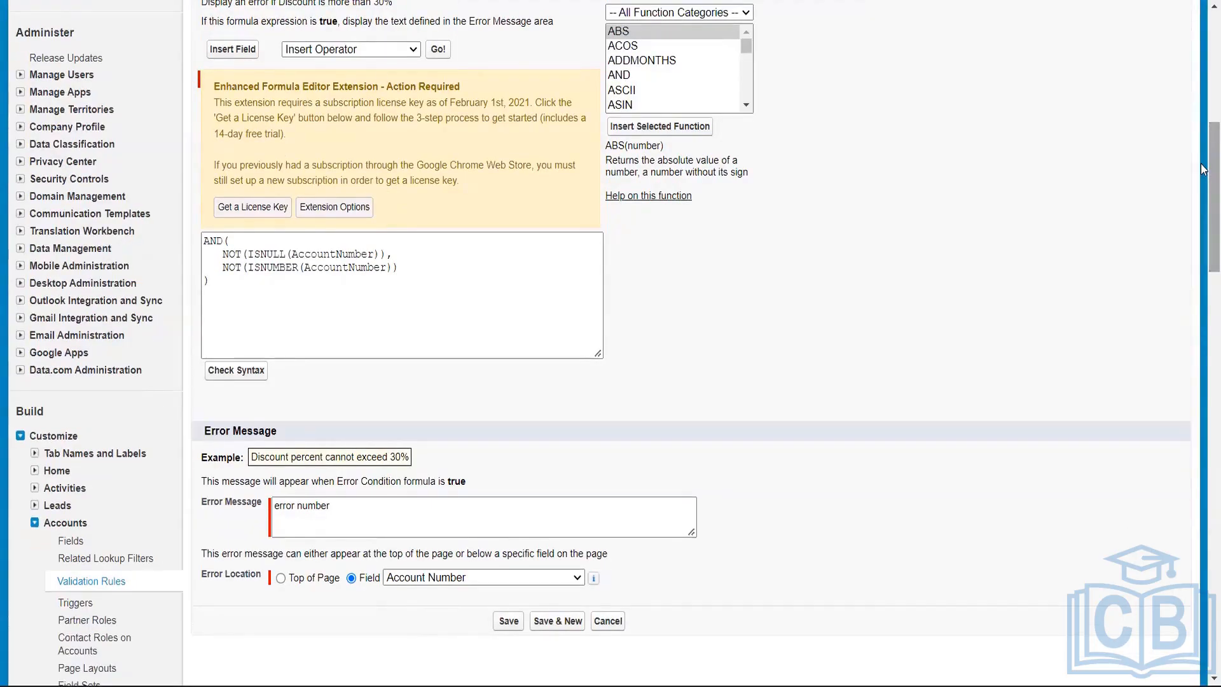
pyautogui.scroll(-5, 1202, 170)
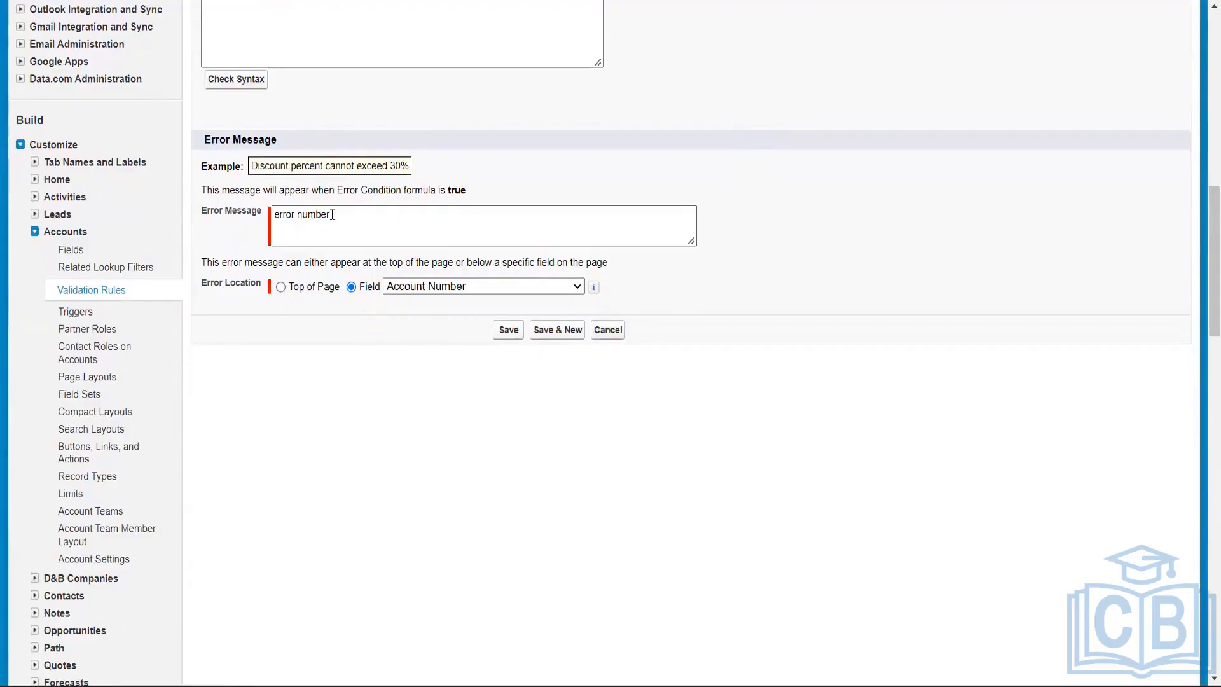
# - Replace the validation rule's error message with "Please enter only number" and save the rule
pyautogui.moveTo(332, 215); pyautogui.dragTo(273, 214)
pyautogui.press('BackSpace')
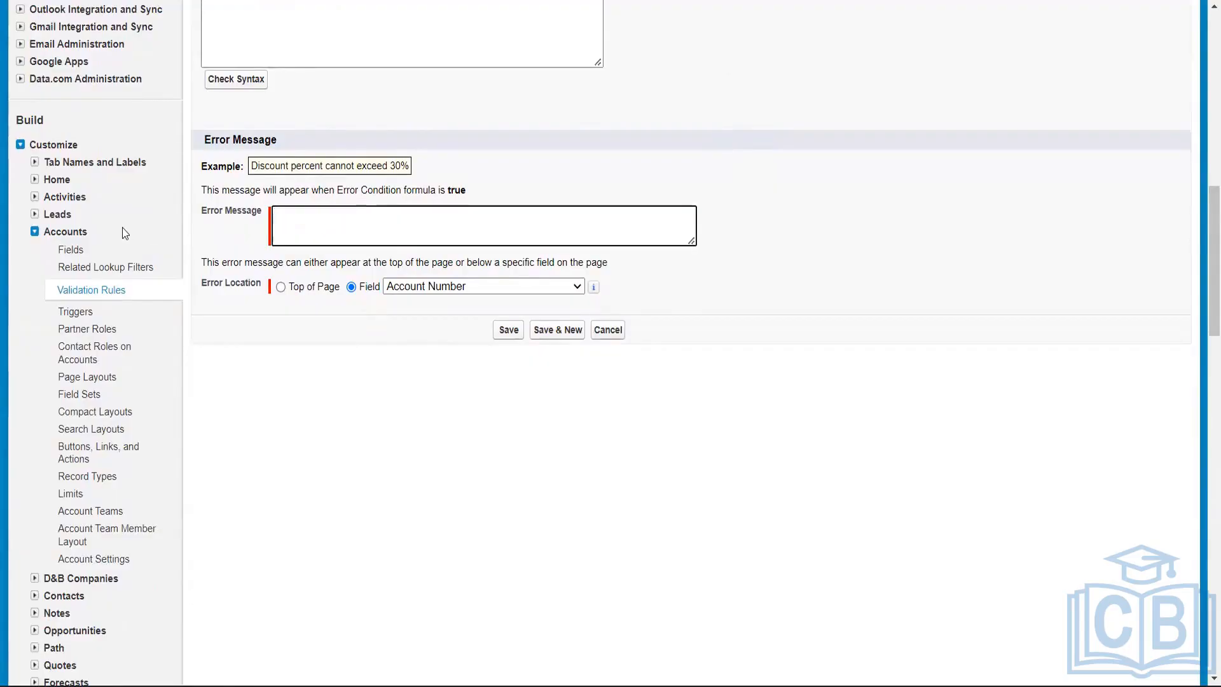
pyautogui.write('Only ban')
pyautogui.press('BackSpace')
pyautogui.press('BackSpace')
pyautogui.write('n')
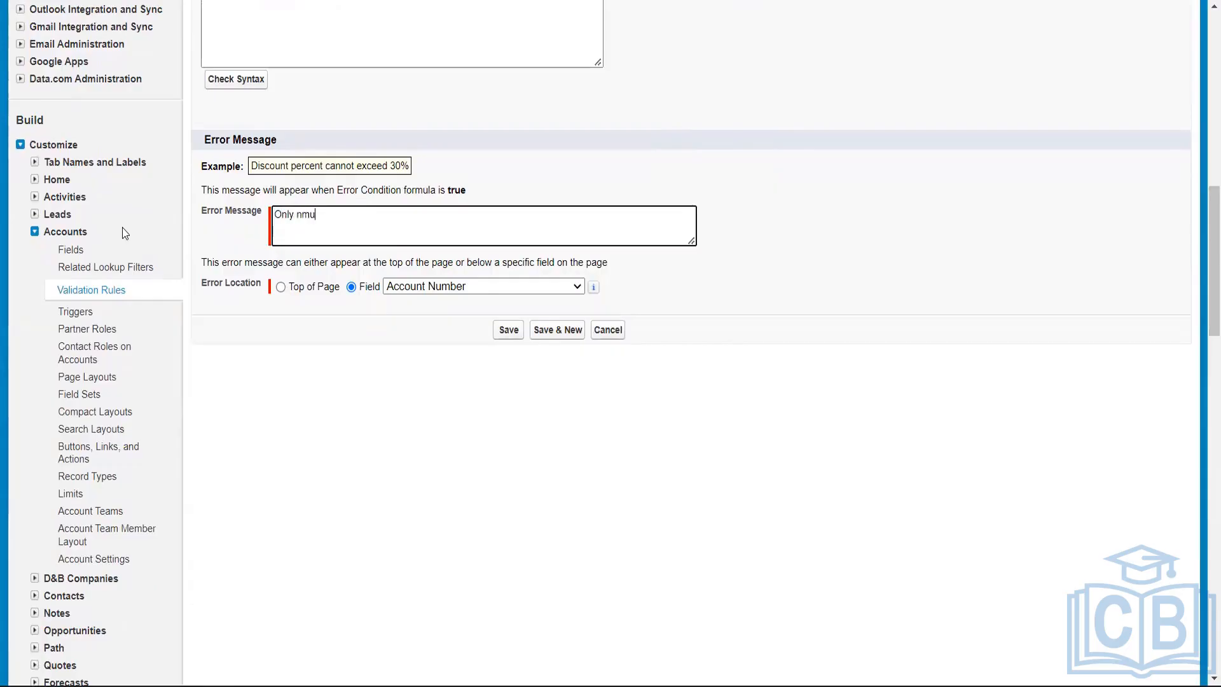
pyautogui.write('umber ab')
pyautogui.press('BackSpace')
pyautogui.press('BackSpace')
pyautogui.press('BackSpace')
pyautogui.press('BackSpace')
pyautogui.press('BackSpace')
pyautogui.press('BackSpace')
pyautogui.press('BackSpace')
pyautogui.press('BackSpace')
pyautogui.press('BackSpace')
pyautogui.press('BackSpace')
pyautogui.press('BackSpace')
pyautogui.press('BackSpace')
pyautogui.press('BackSpace')
pyautogui.write('p')
pyautogui.write('lease enge')
pyautogui.write('===')
pyautogui.press('BackSpace')
pyautogui.press('BackSpace')
pyautogui.press('BackSpace')
pyautogui.press('BackSpace')
pyautogui.write('ter only numbe')
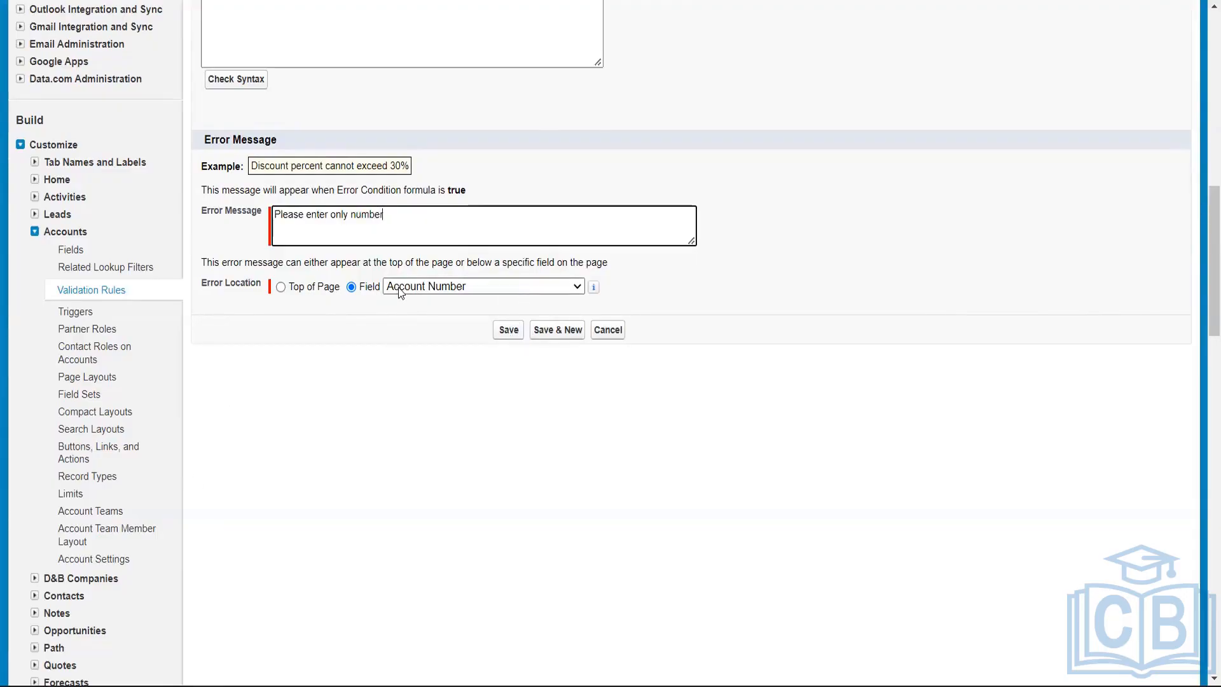
pyautogui.click(509, 330)
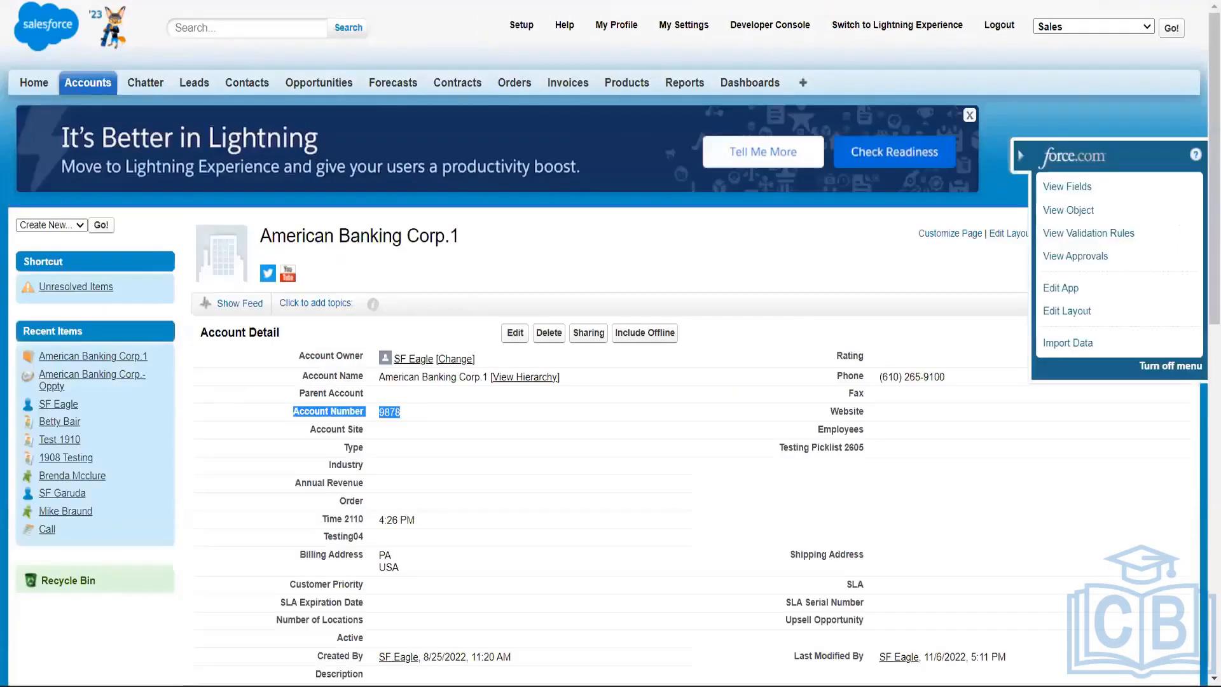
# - Reload the American Banking Corp.1 account, edit it, clear its Account Number and try to save the record
pyautogui.press('F5')
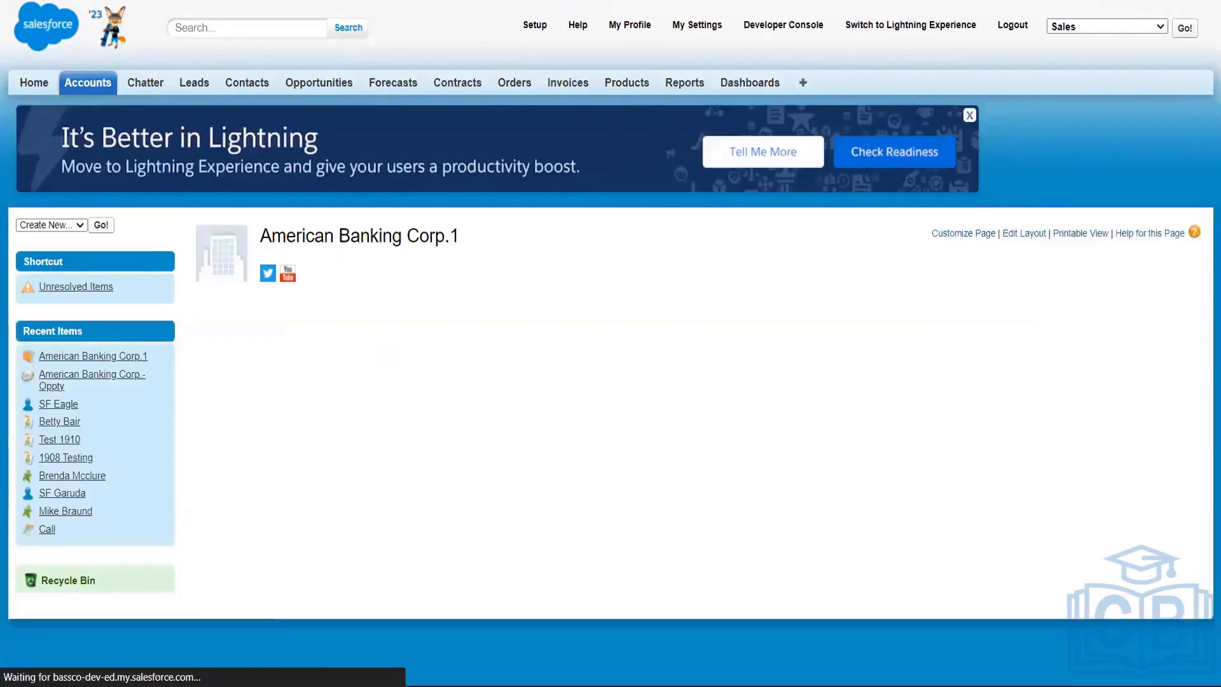
pyautogui.click(515, 332)
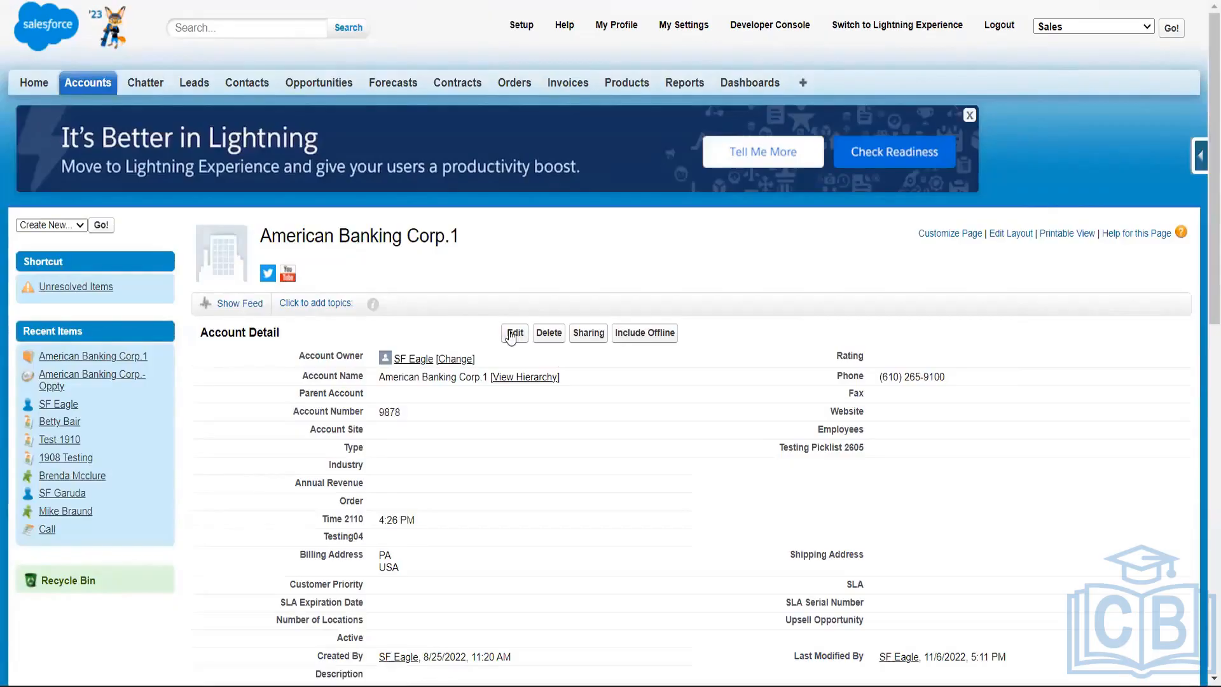
pyautogui.press('Tab')
pyautogui.press('Tab')
pyautogui.press('Tab')
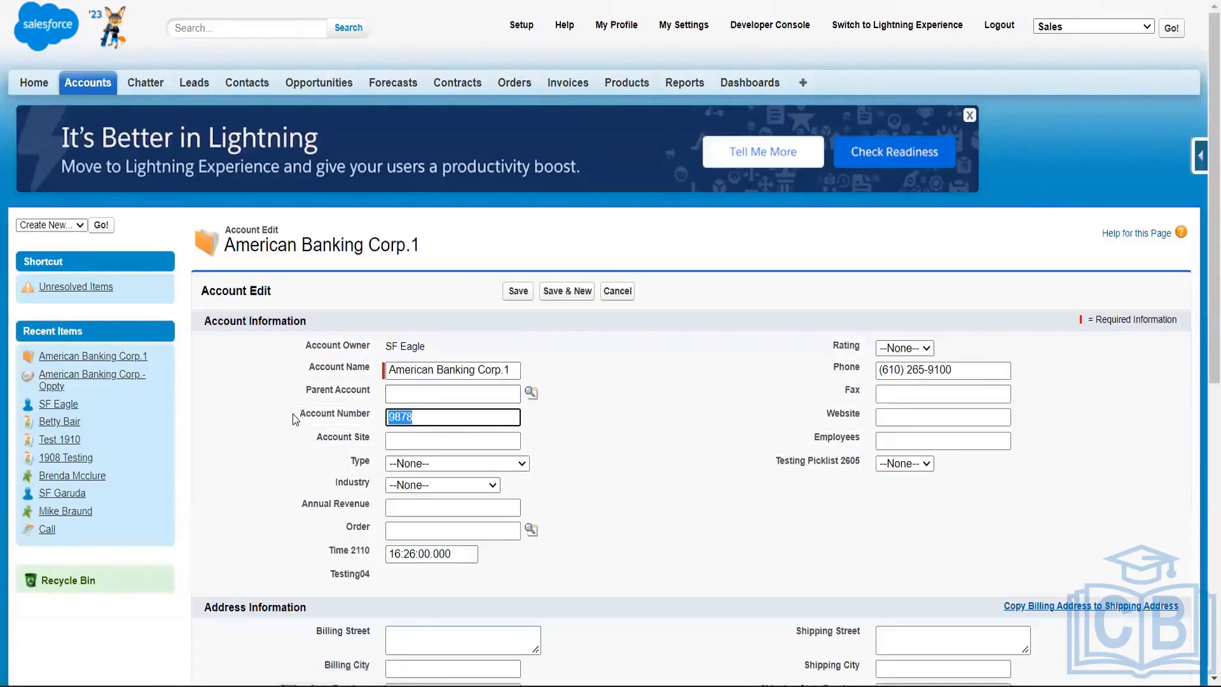
pyautogui.press('BackSpace')
pyautogui.click(516, 293)
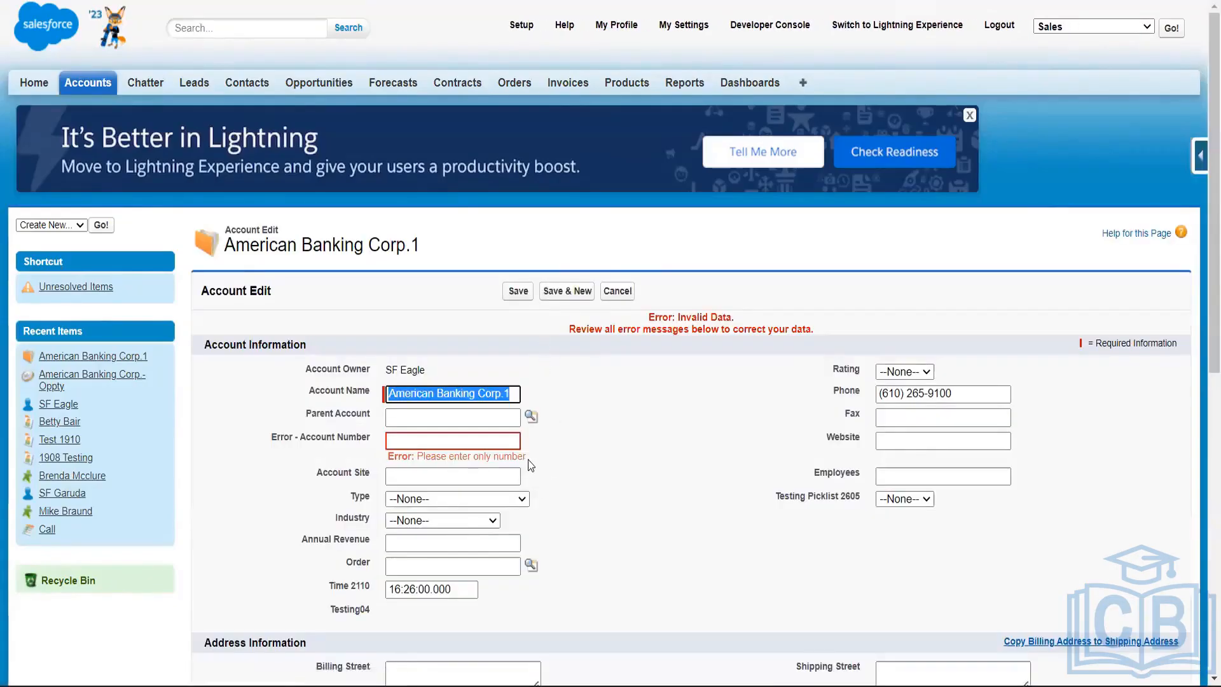
# - Compare the error shown under the Account Number field with the Error Message text defined in the validation rule
pyautogui.moveTo(528, 459); pyautogui.dragTo(412, 458)
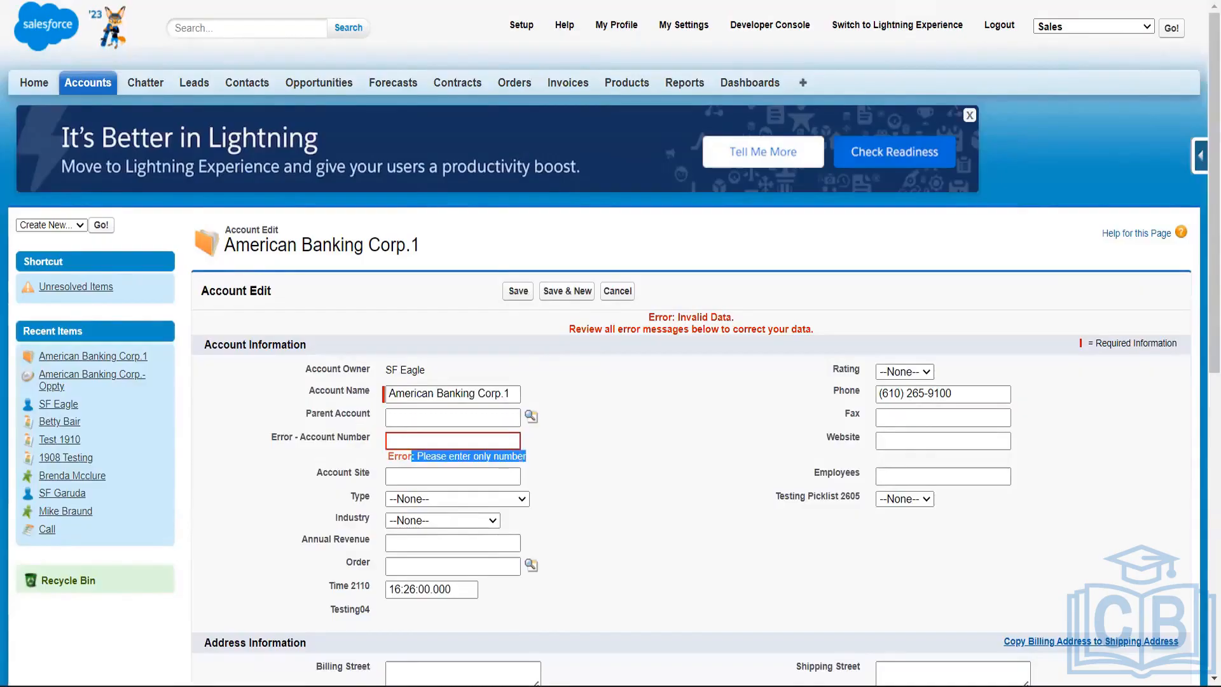
pyautogui.hotkey('ctrl', 'Tab')
pyautogui.hotkey('ctrl', 'Tab')
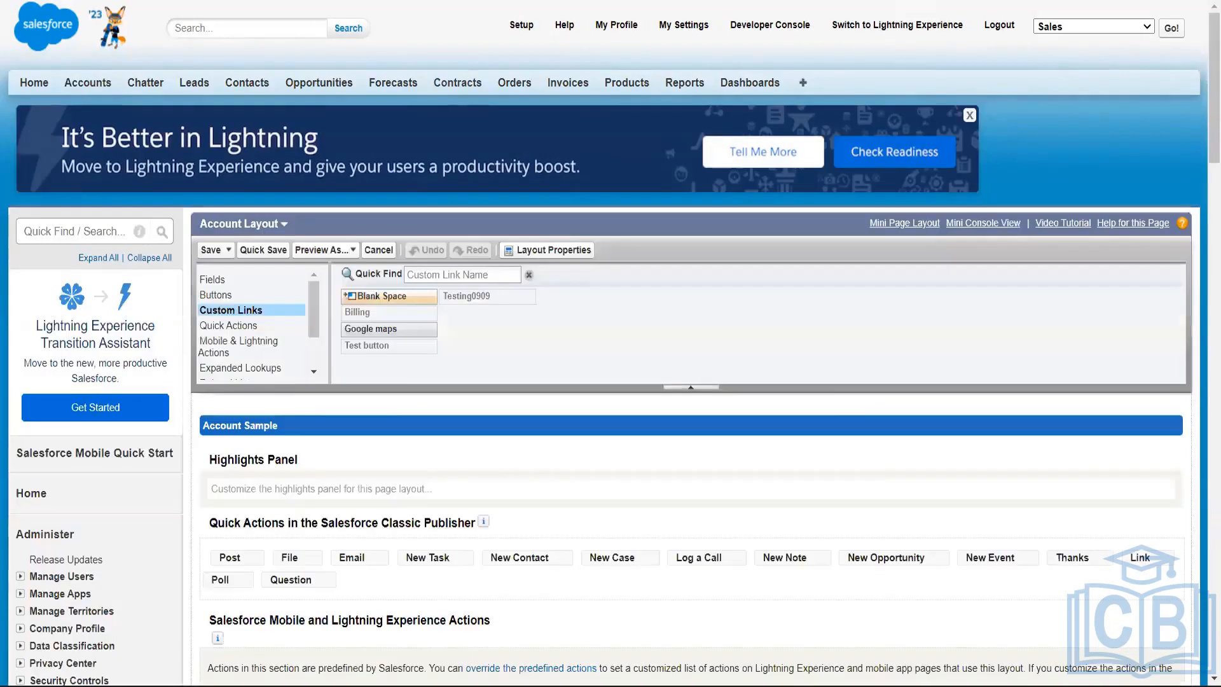
pyautogui.hotkey('ctrl', 'shift', 'Tab')
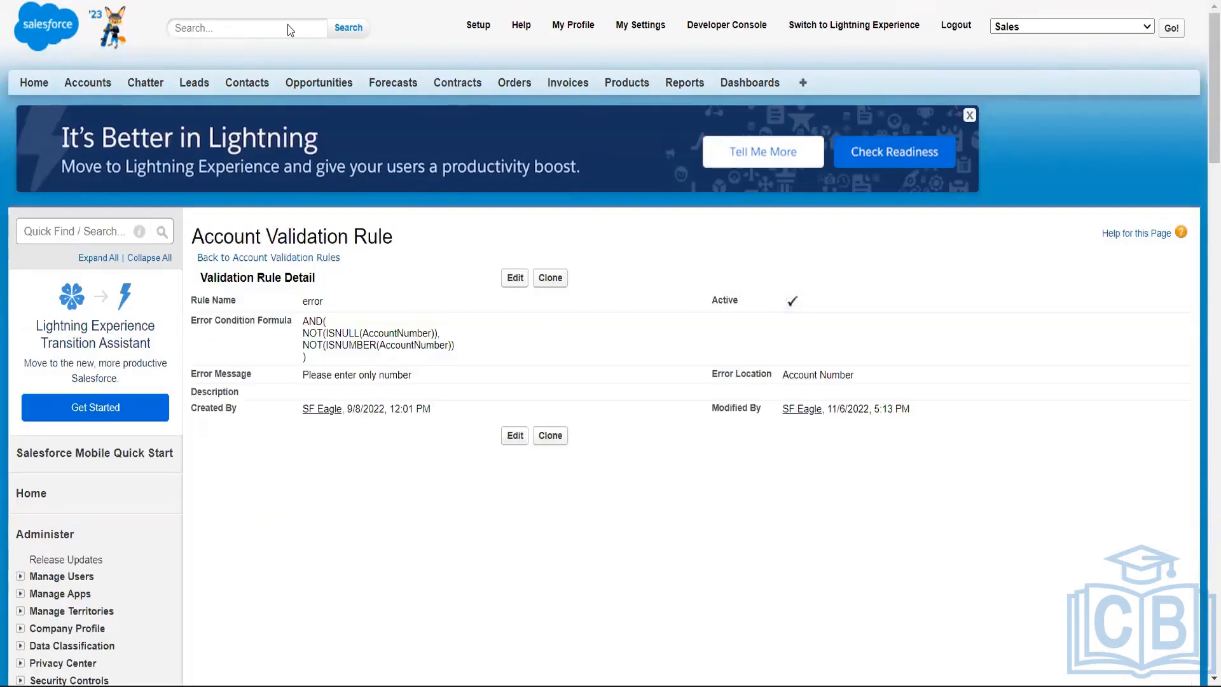
pyautogui.hotkey('ctrl', 'Tab')
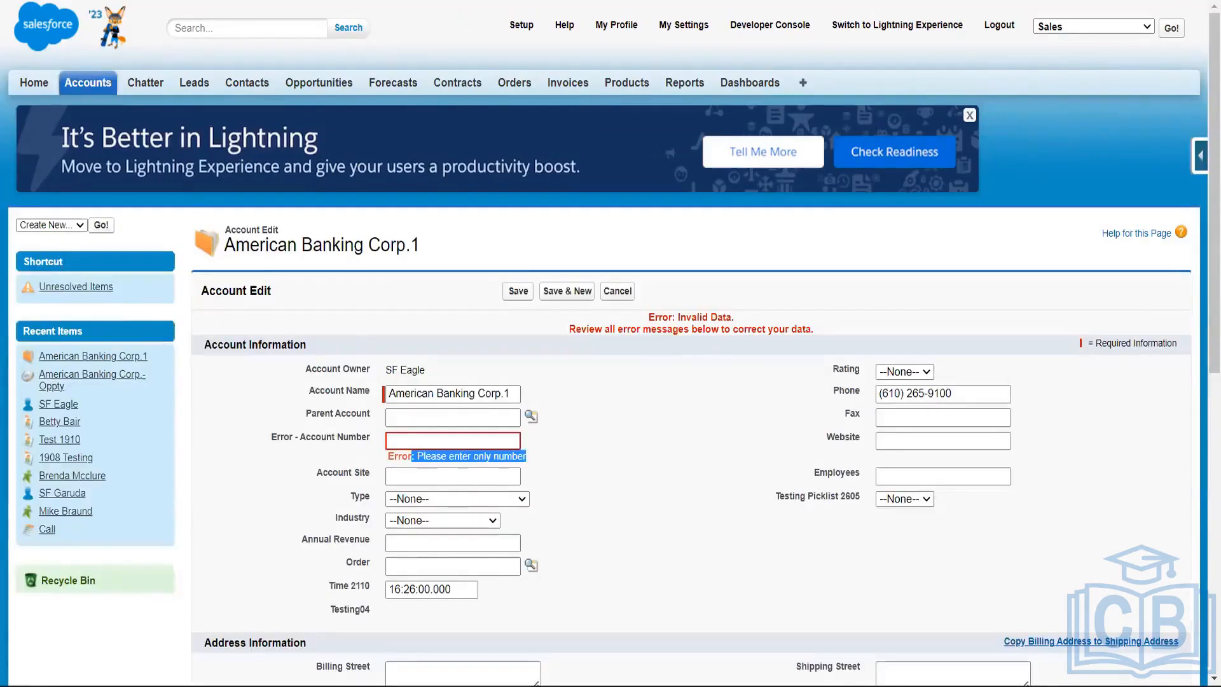
pyautogui.hotkey('ctrl', 'shift', 'Tab')
pyautogui.hotkey('alt', 'Left')
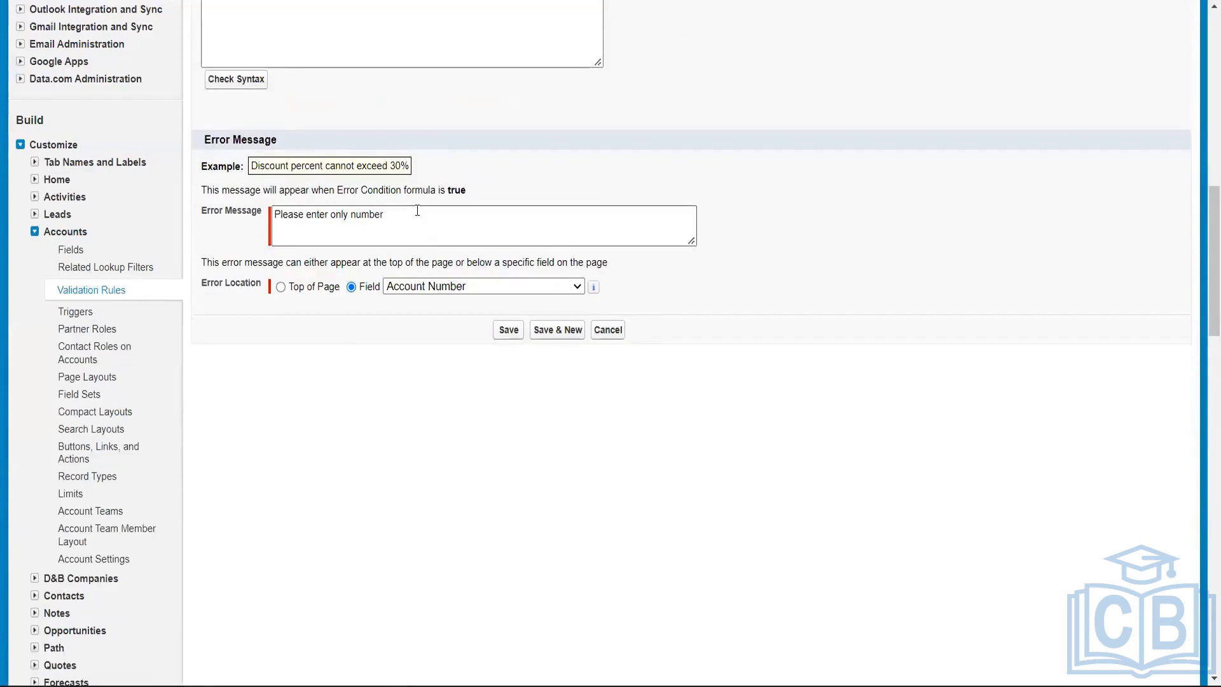
pyautogui.tripleClick(370, 215)
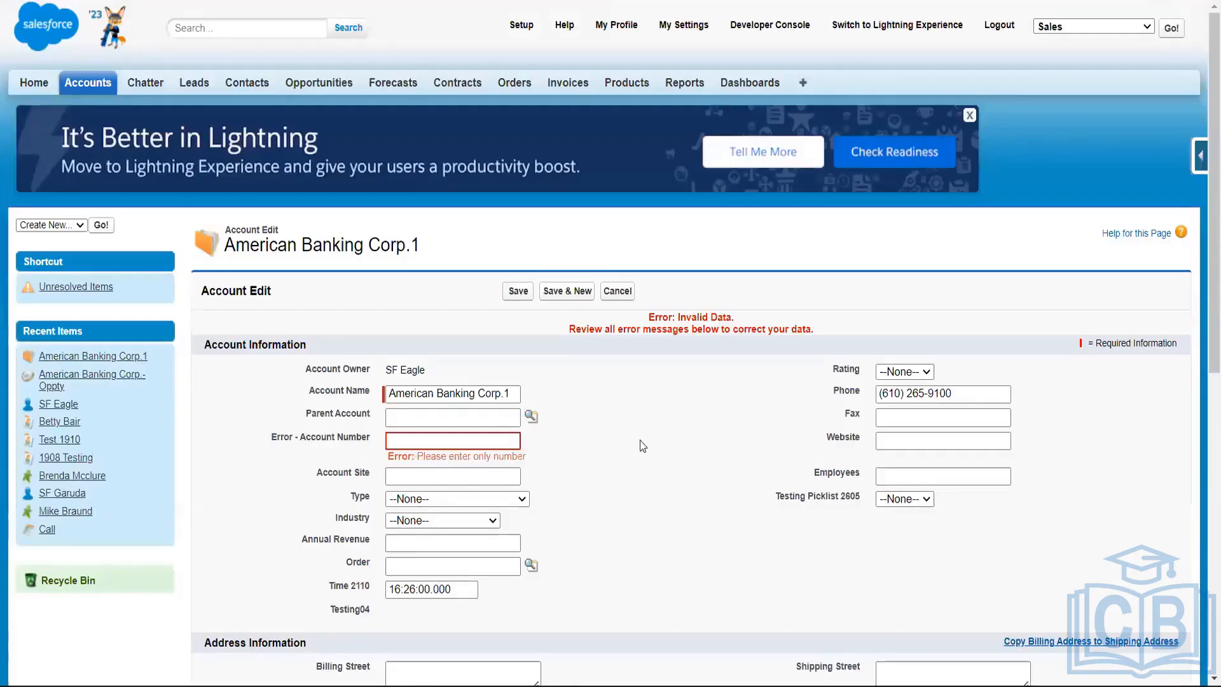
# - Enter a three-digit numeric value in the empty Account Number field of American Banking Corp.1 and save the account
pyautogui.click(430, 440)
pyautogui.write('123')
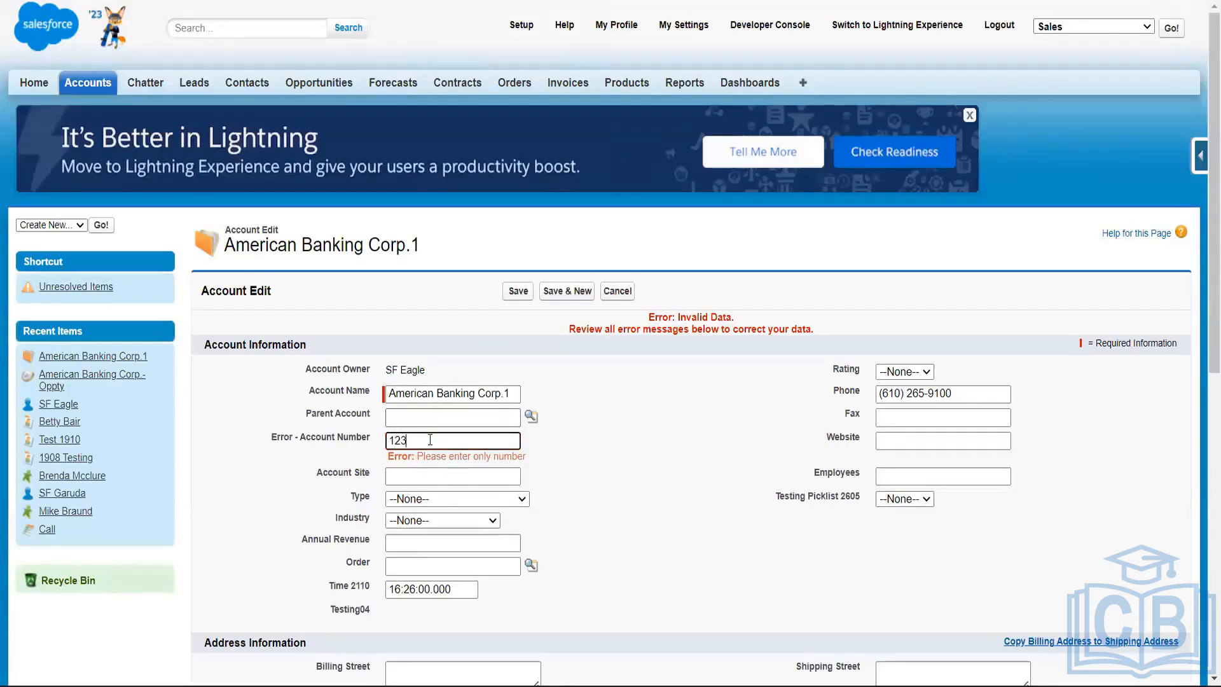
pyautogui.click(523, 293)
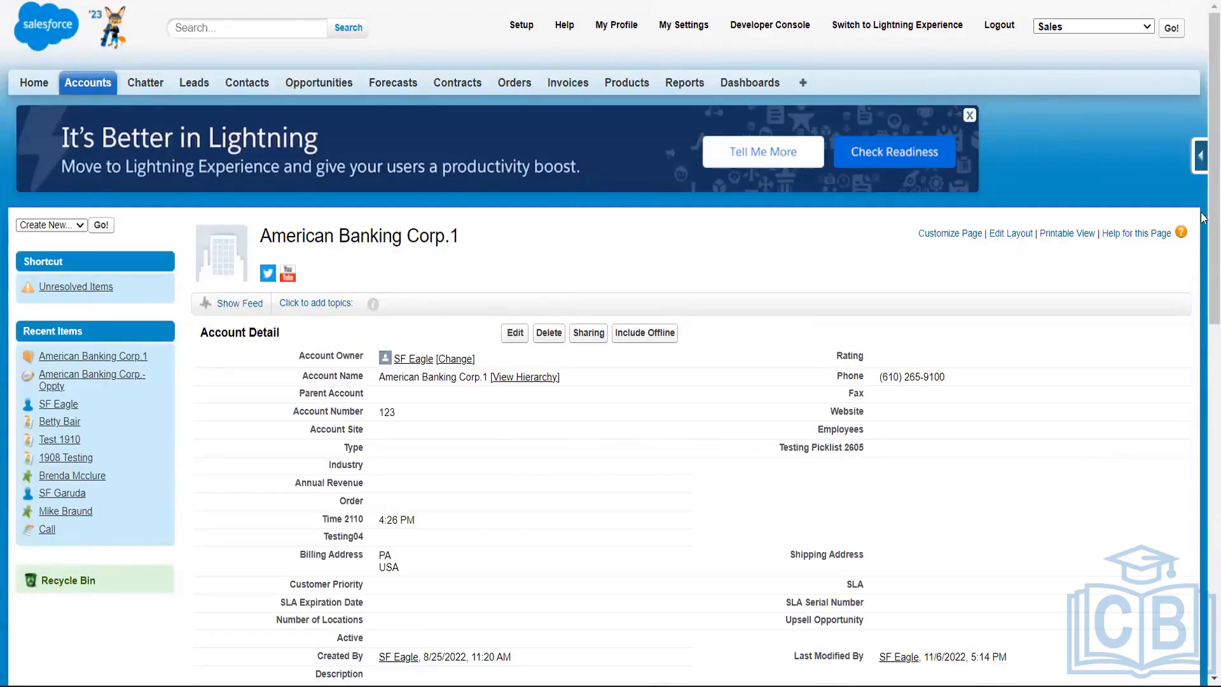
# - Look over the saved account record, open the Account object's approval processes and review that page
pyautogui.moveTo(1204, 210); pyautogui.dragTo(1204, 333)
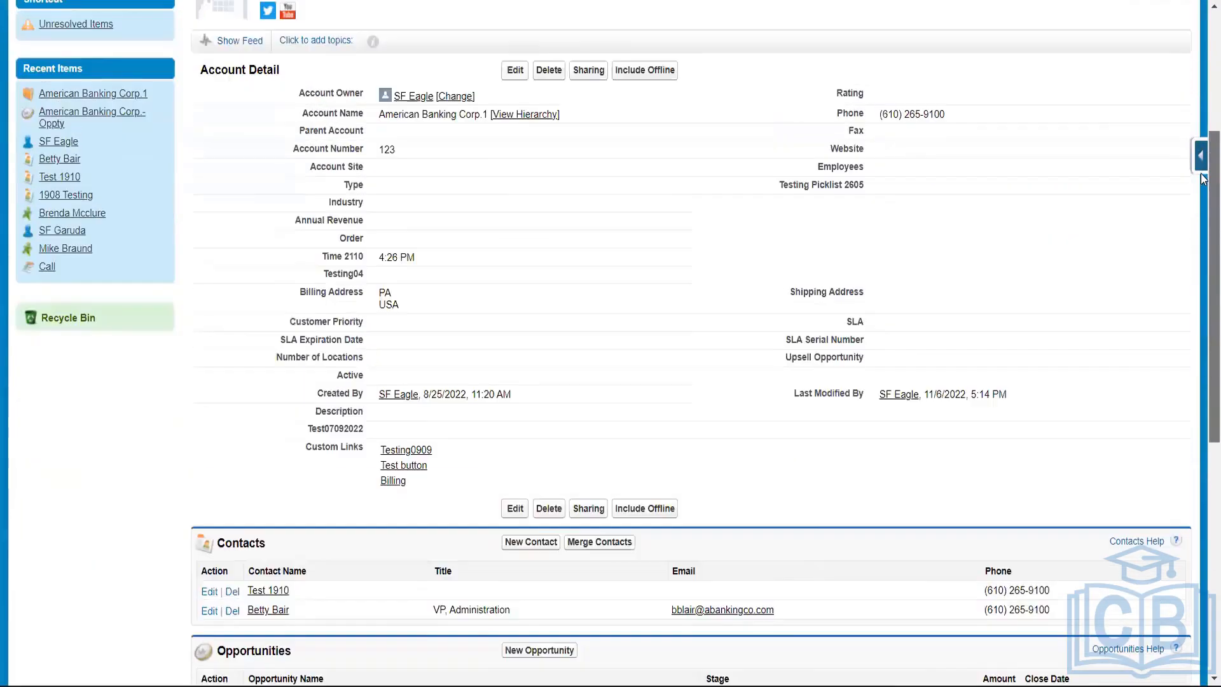
pyautogui.scroll(4, 1204, 259)
pyautogui.click(1201, 158)
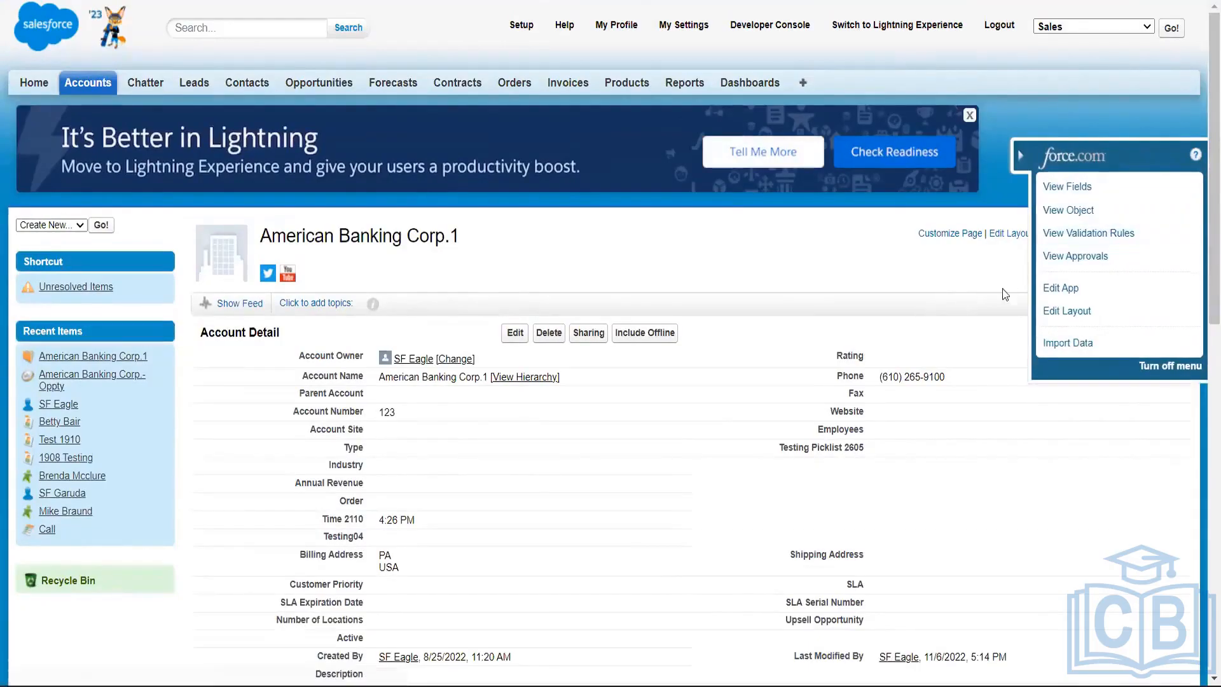
pyautogui.click(1079, 271)
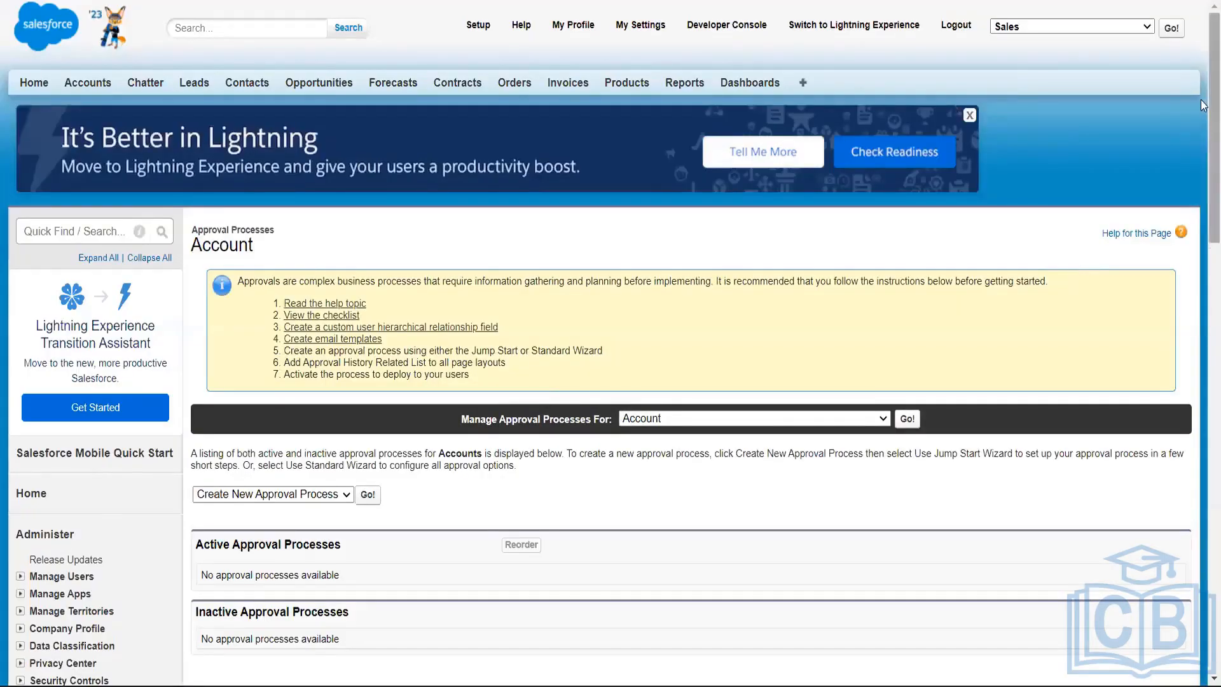
pyautogui.scroll(-5, 1202, 103)
pyautogui.scroll(3, 1202, 108)
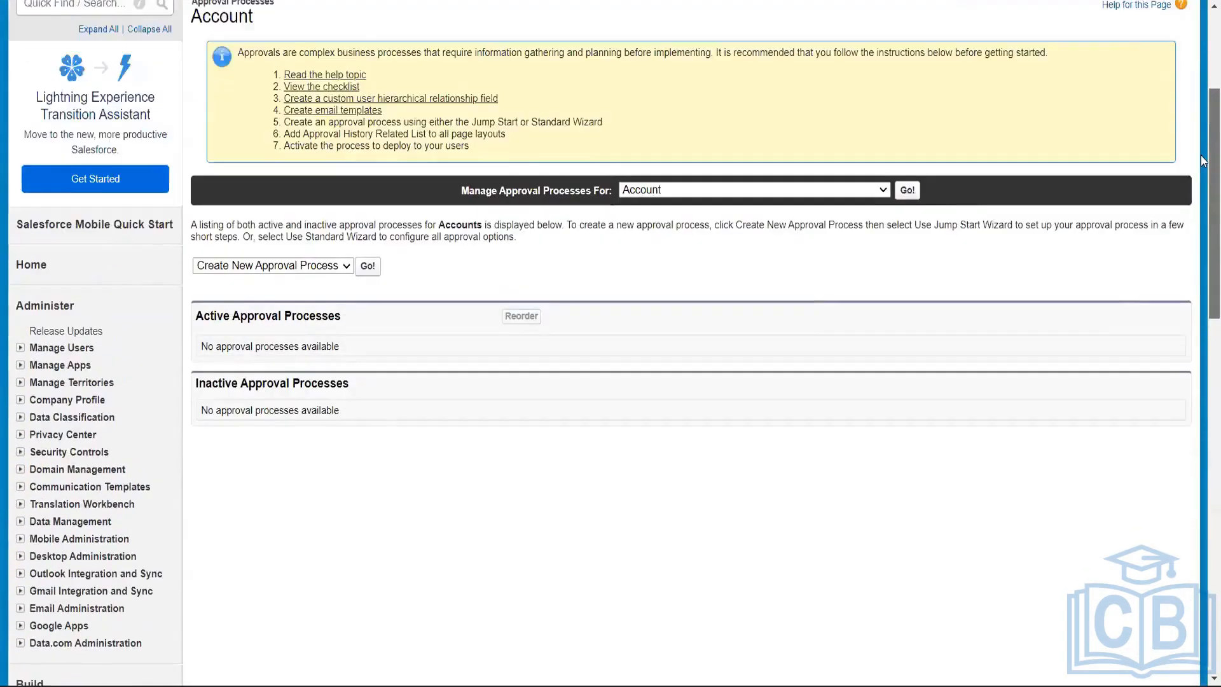
pyautogui.scroll(3, 1201, 117)
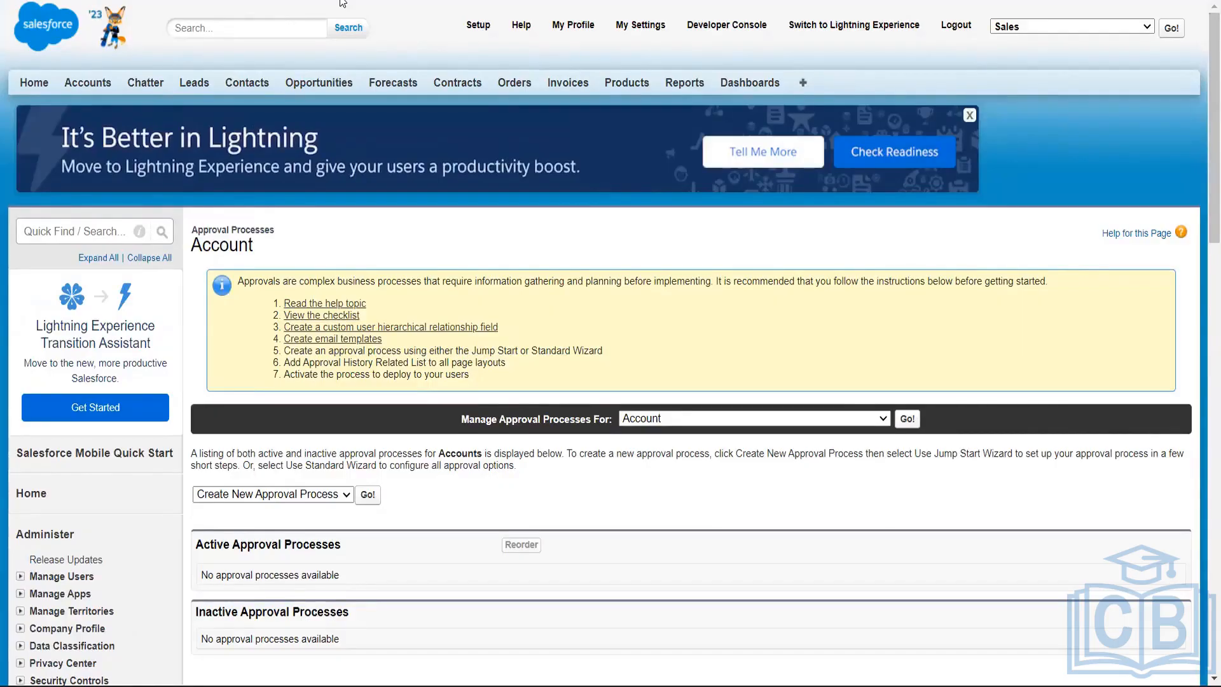
# - Go to the Setup home page and expand Manage Users to show its user administration options
pyautogui.click(484, 26)
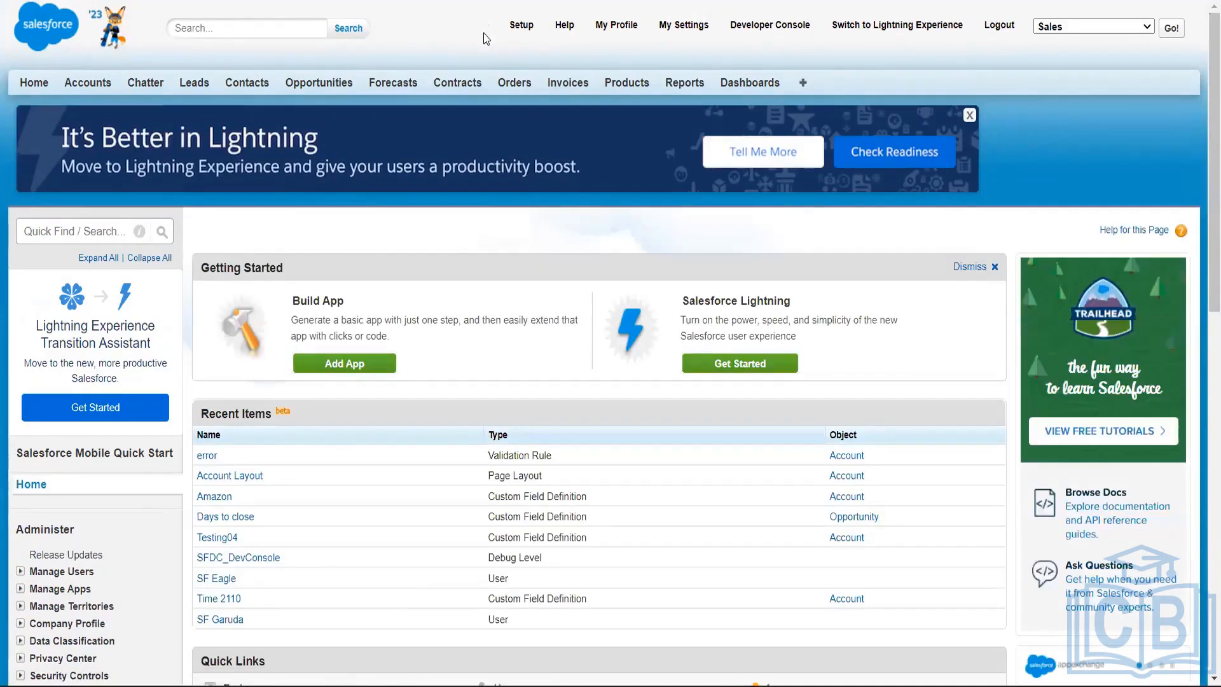
pyautogui.click(21, 572)
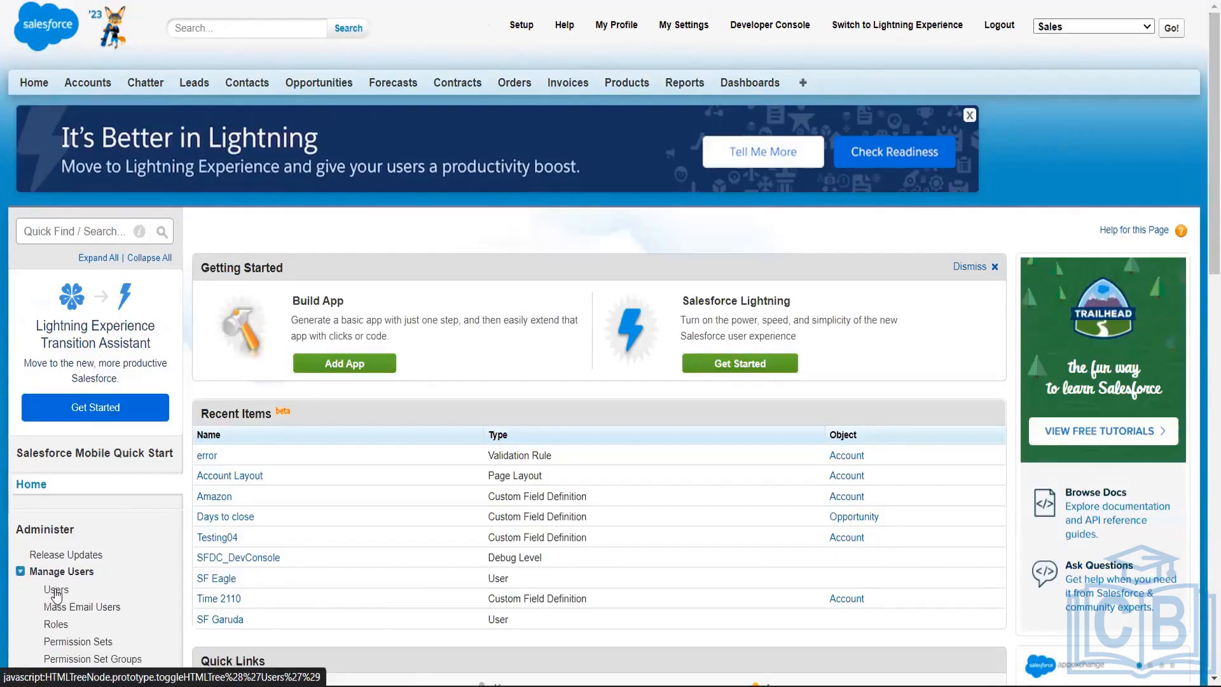
pyautogui.scroll(-5, 1200, 307)
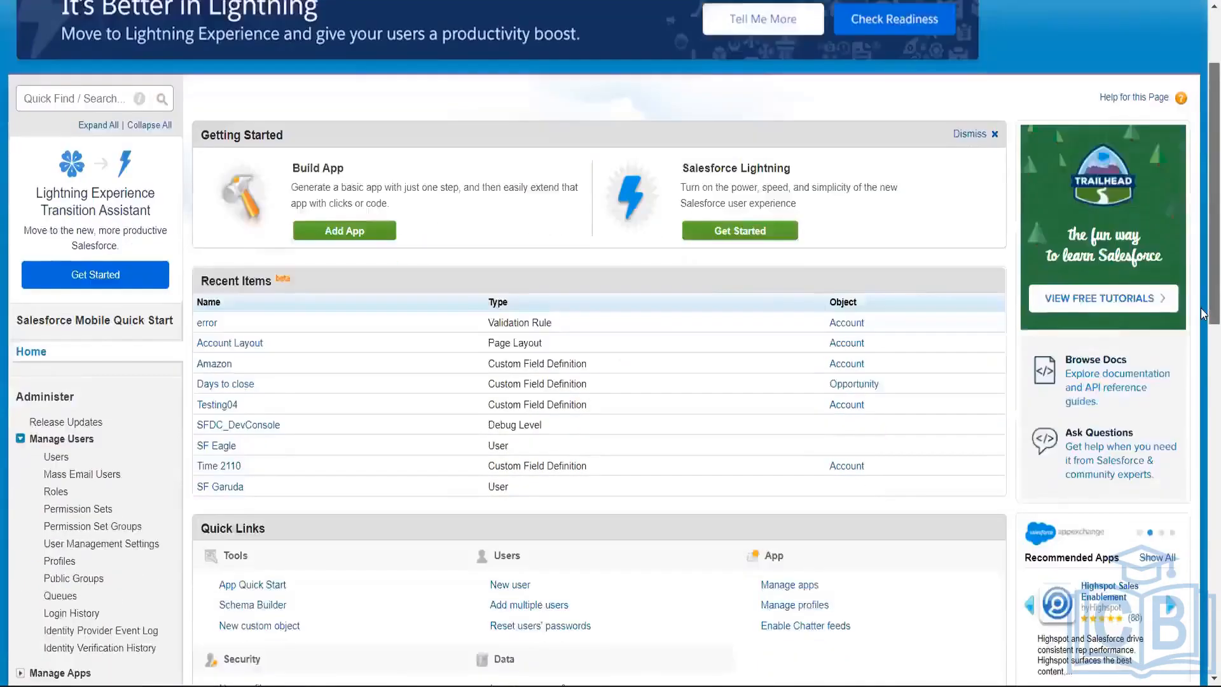
# - Open the Users list and review the detail page of the user with the Minimum Access - Salesforce profile, including its related lists
pyautogui.click(52, 293)
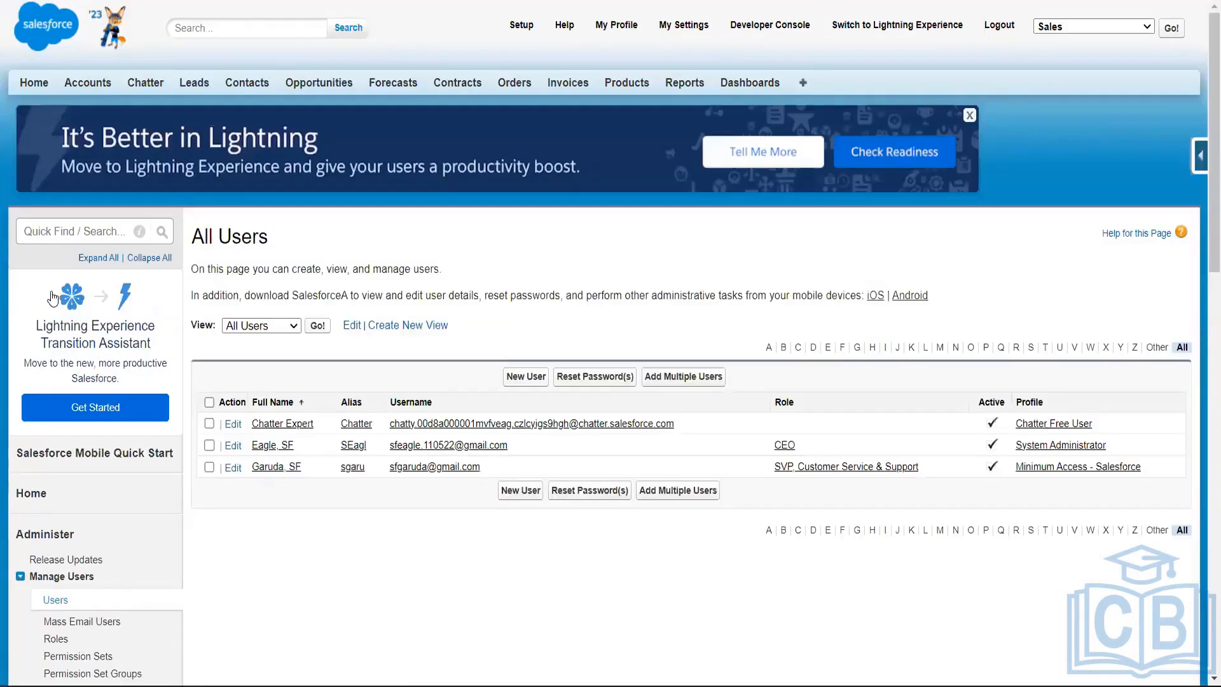
pyautogui.click(263, 469)
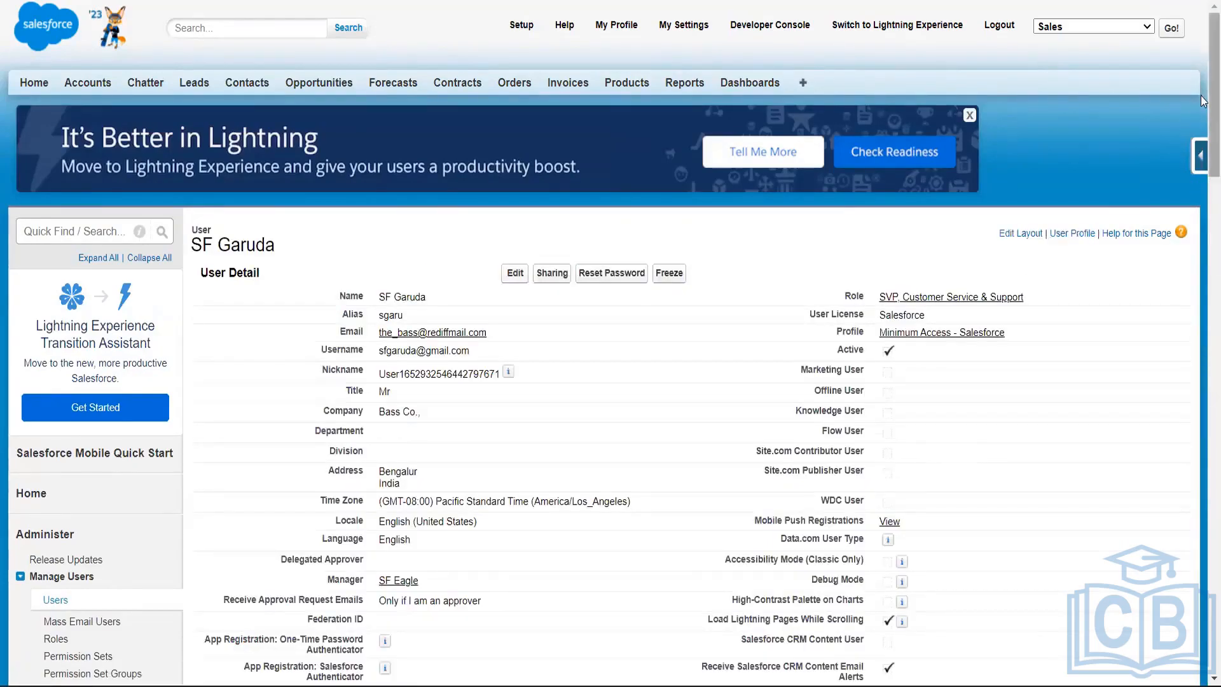
pyautogui.scroll(-1, 1203, 205)
pyautogui.moveTo(1204, 205)
pyautogui.mouseDown()
pyautogui.moveTo(1203, 410)
pyautogui.moveTo(1201, 194)
pyautogui.mouseUp()
pyautogui.scroll(2, 1201, 182)
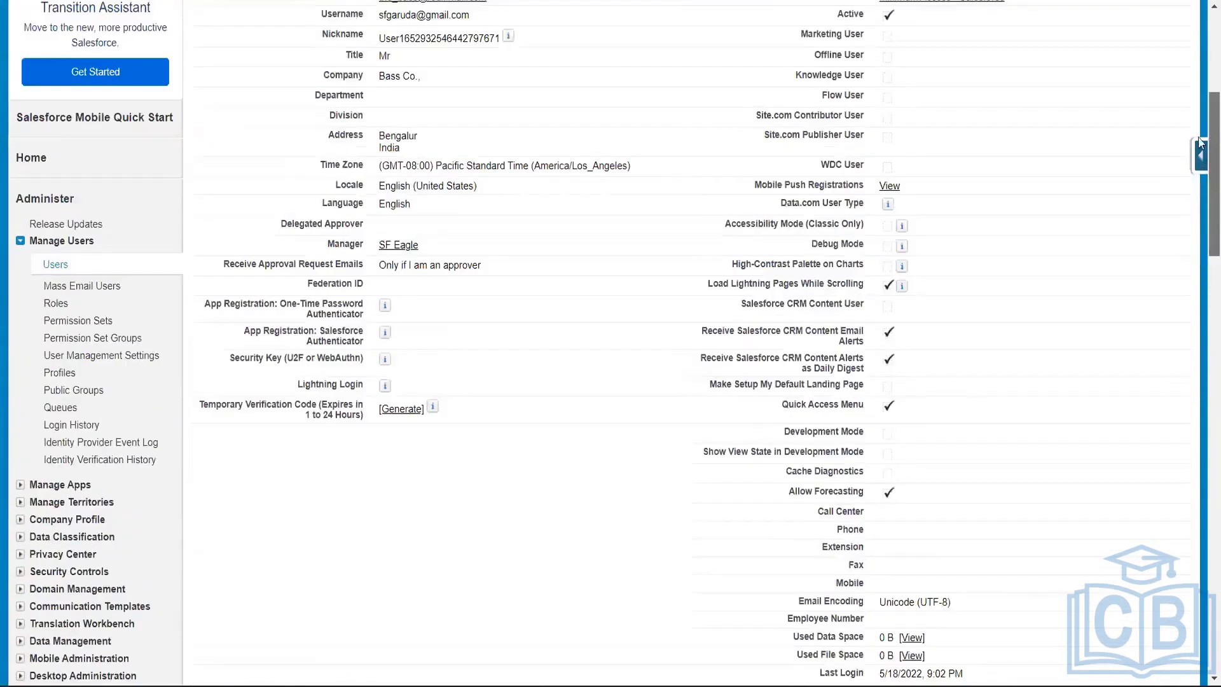
pyautogui.scroll(-20, 597, 185)
pyautogui.scroll(-4, 159, 91)
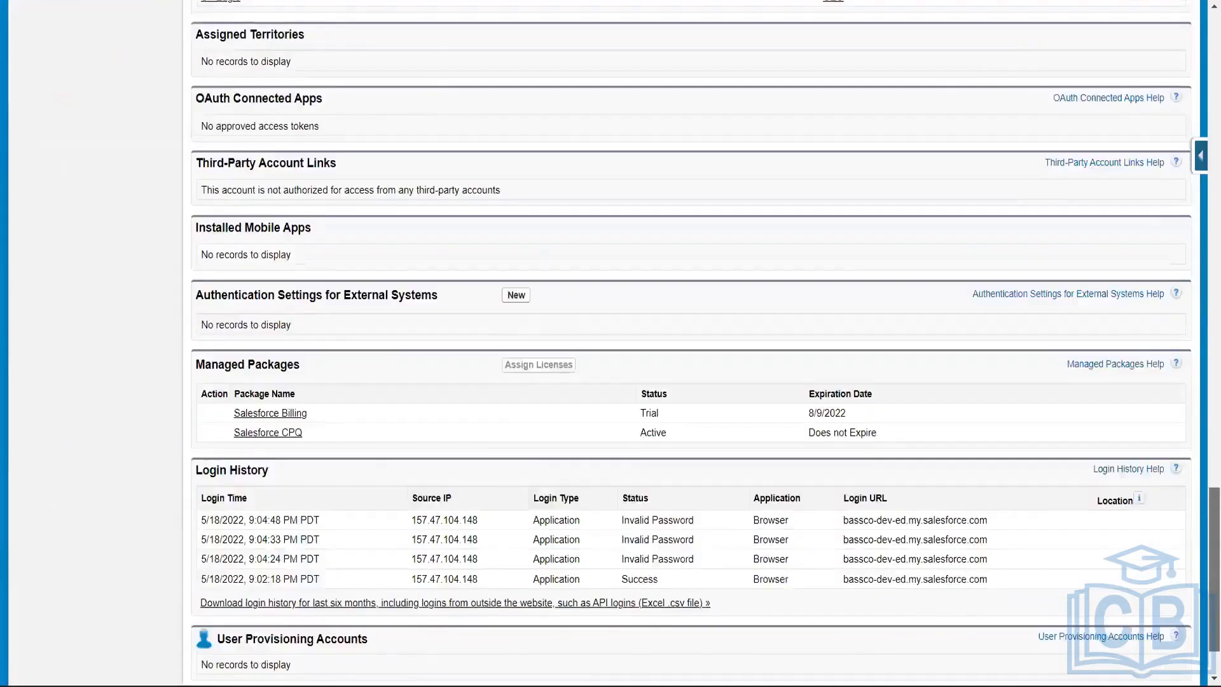
pyautogui.scroll(11, 526, 370)
pyautogui.scroll(15, 513, 275)
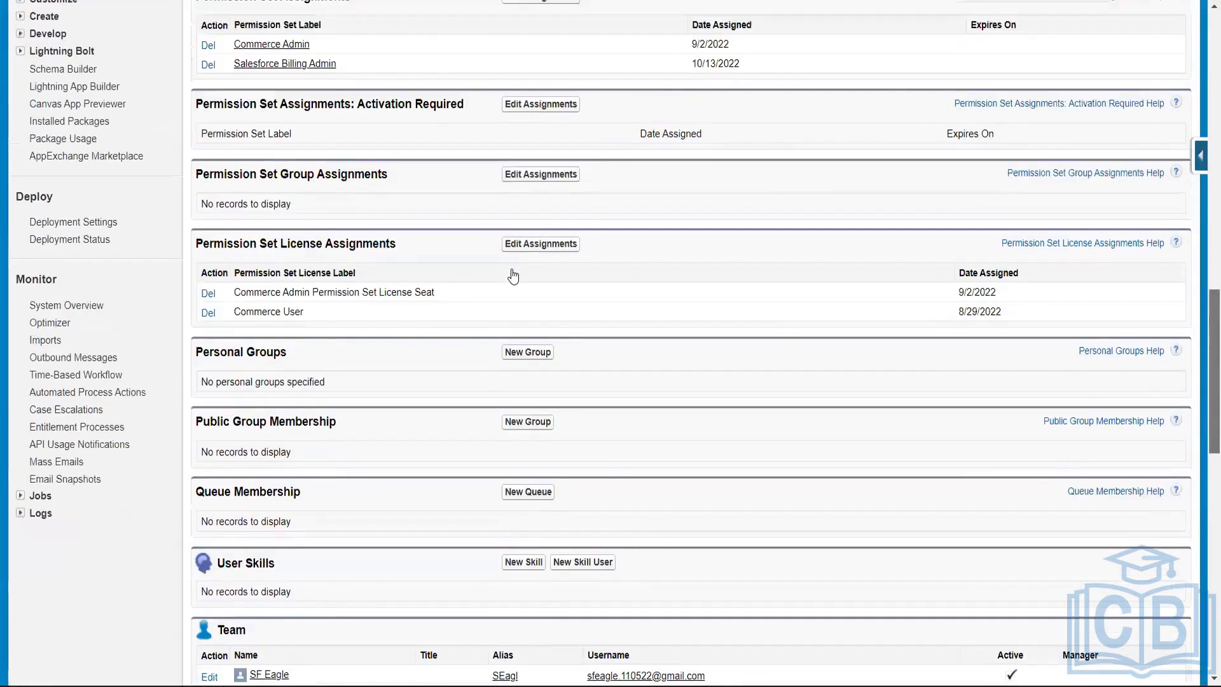
# - Open the user record for editing and examine the Manager field under Approver Settings
pyautogui.click(514, 273)
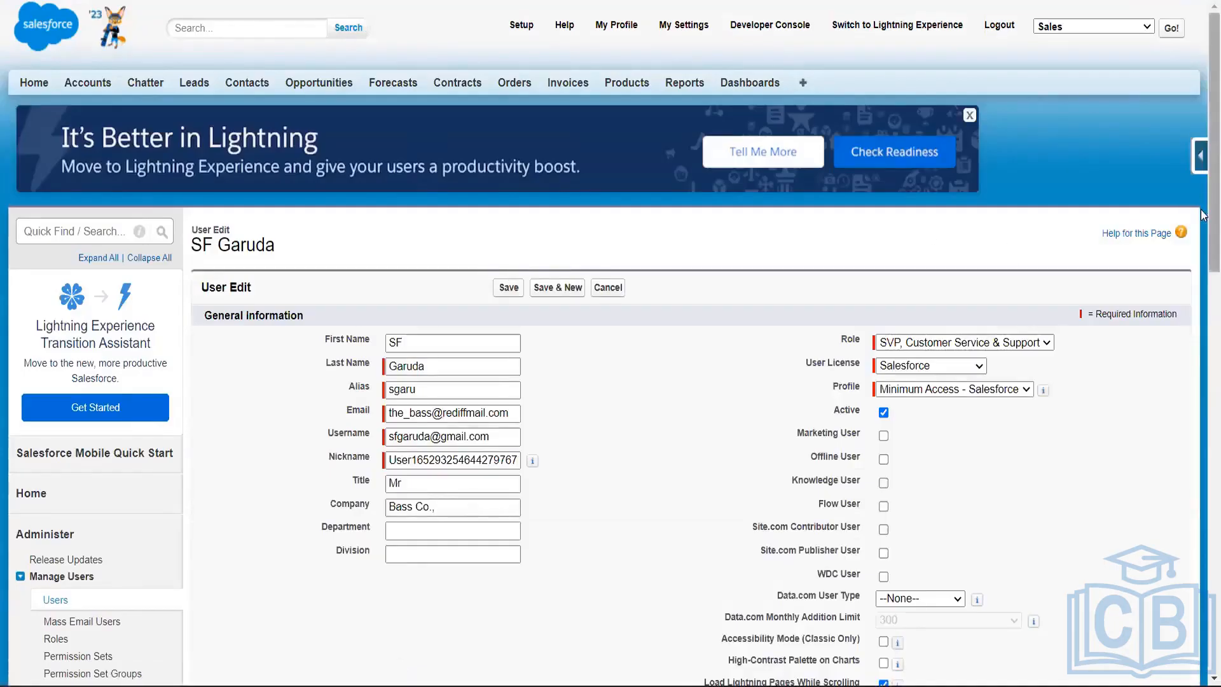
pyautogui.scroll(-1, 1203, 267)
pyautogui.scroll(-15, 1203, 286)
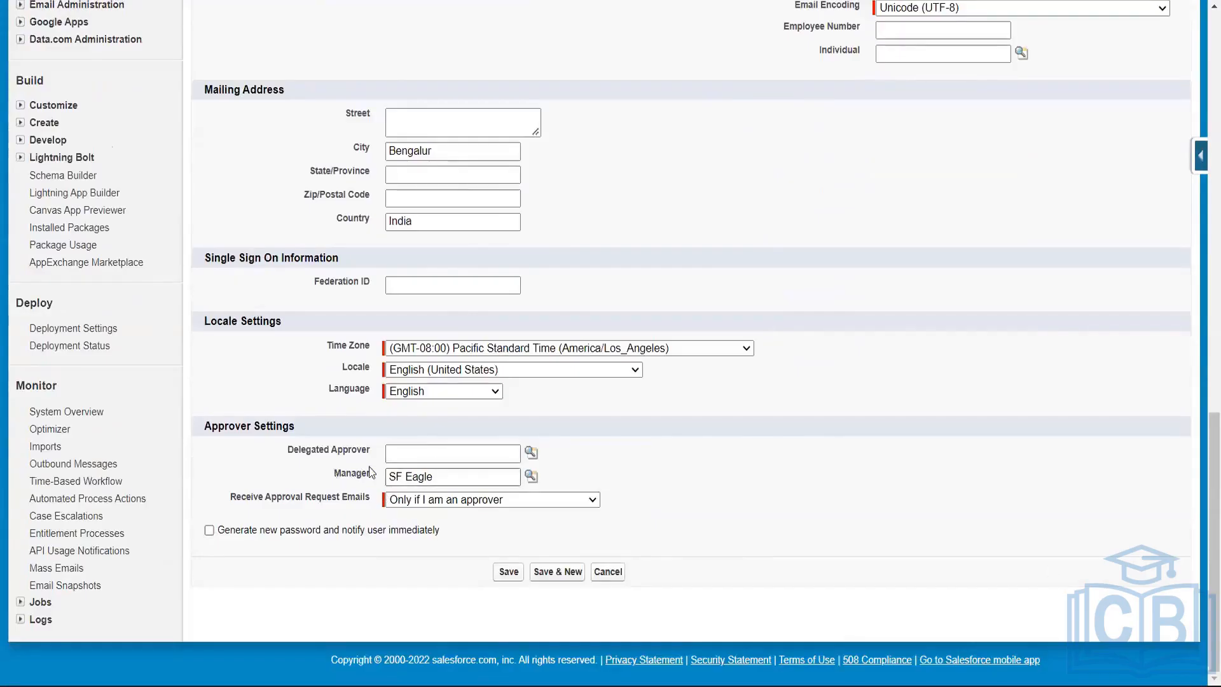
pyautogui.moveTo(371, 472); pyautogui.dragTo(570, 487)
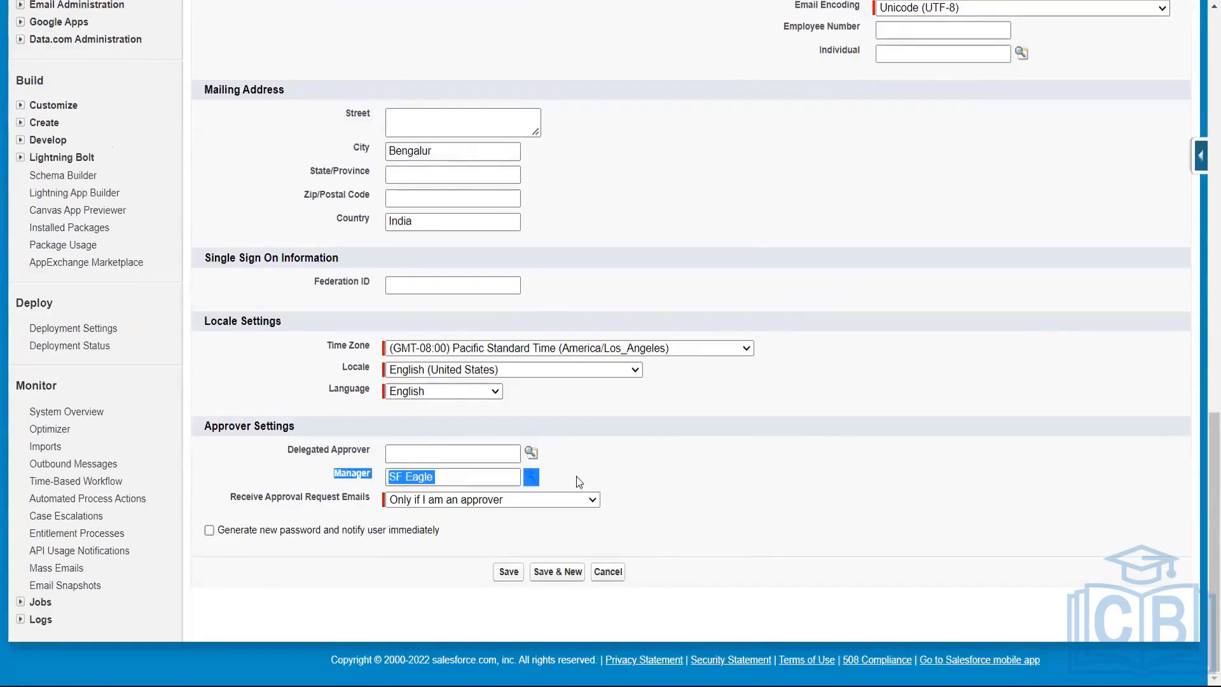
pyautogui.click(382, 464)
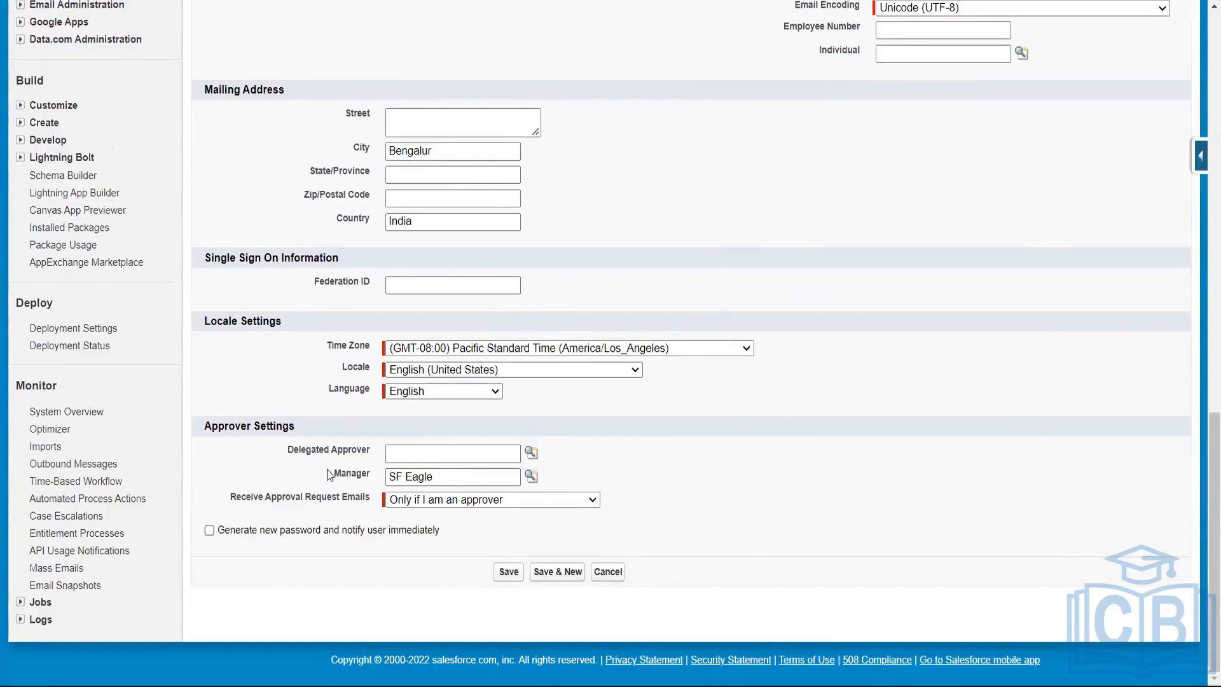
pyautogui.moveTo(337, 477); pyautogui.dragTo(430, 486)
pyautogui.click(594, 486)
# - Look over the General Information section of the user's edit form and compare it with the assigned Manager in Approver Settings
pyautogui.scroll(8, 1203, 30)
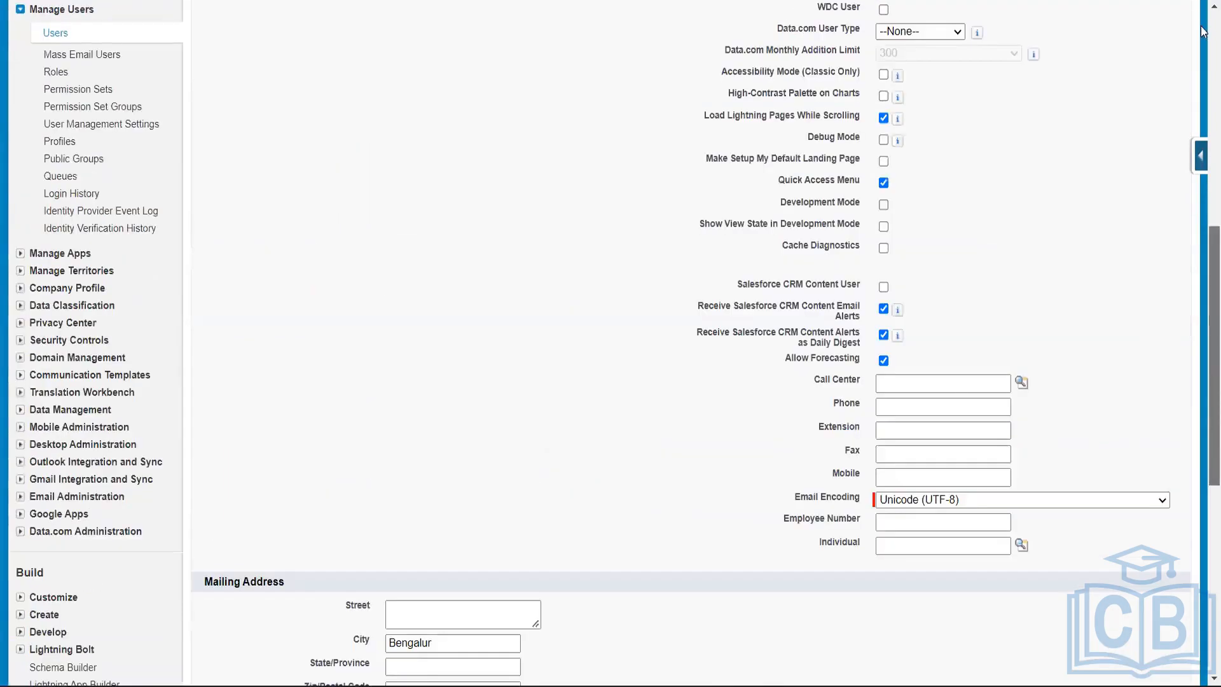
pyautogui.scroll(9, 1203, 31)
pyautogui.scroll(-4, 1204, 286)
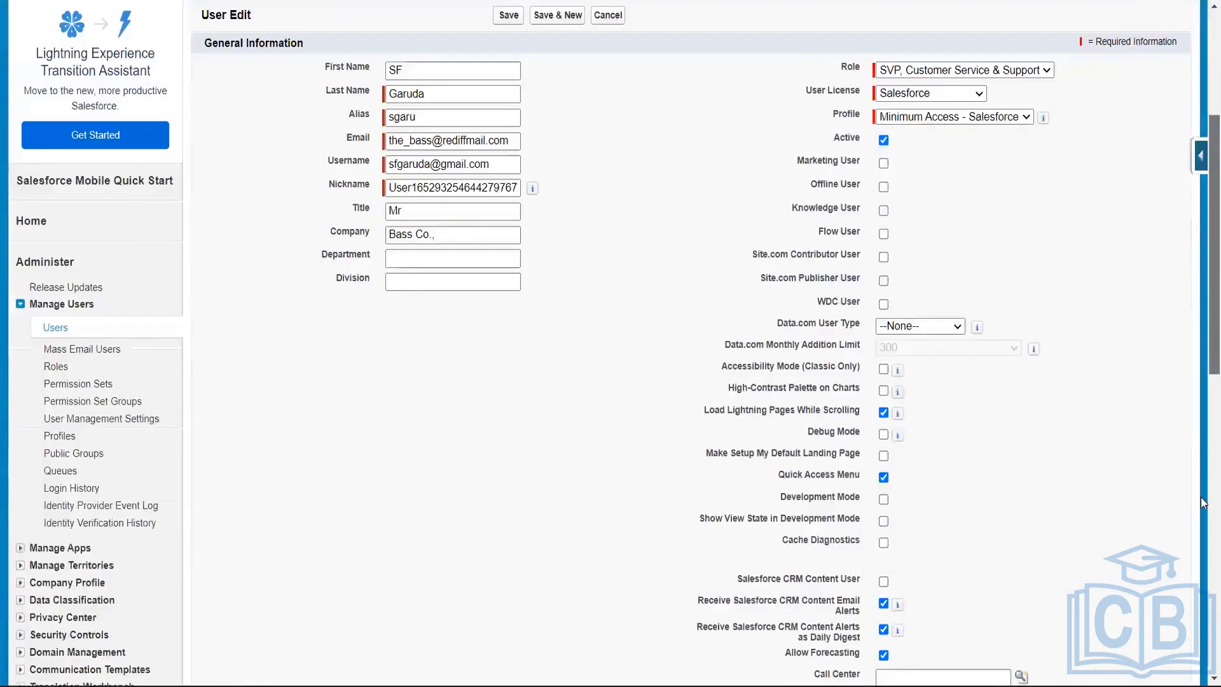
pyautogui.scroll(-15, 1203, 503)
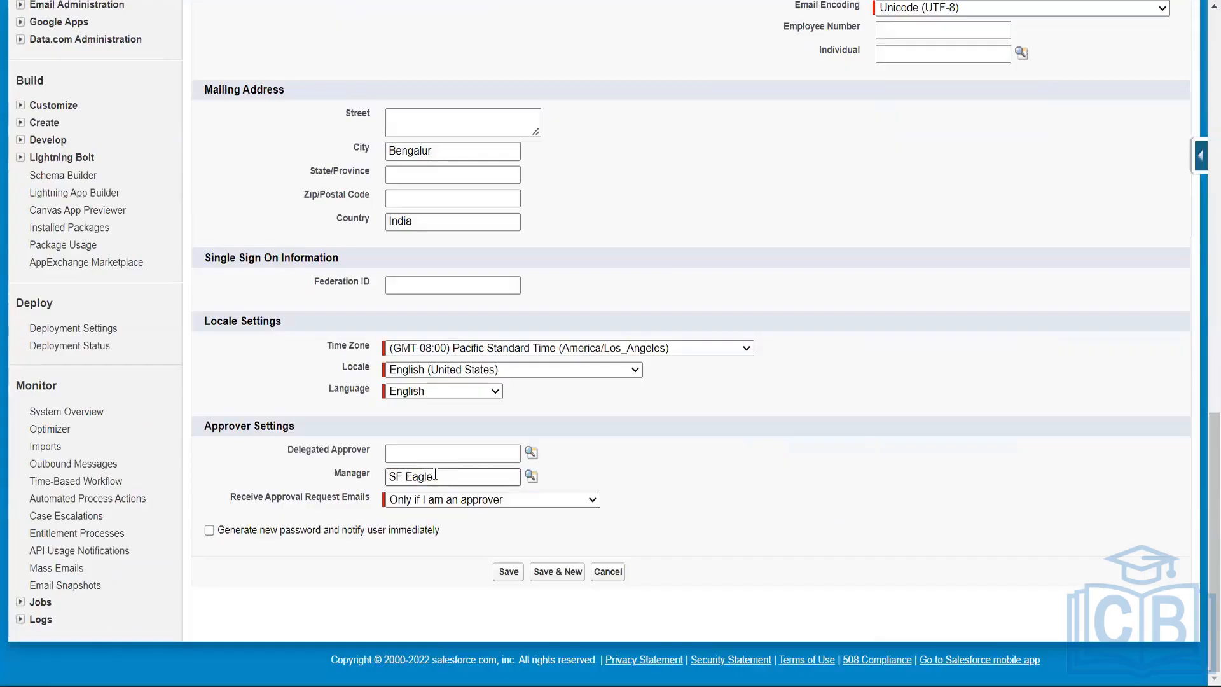
pyautogui.moveTo(435, 474); pyautogui.dragTo(312, 472)
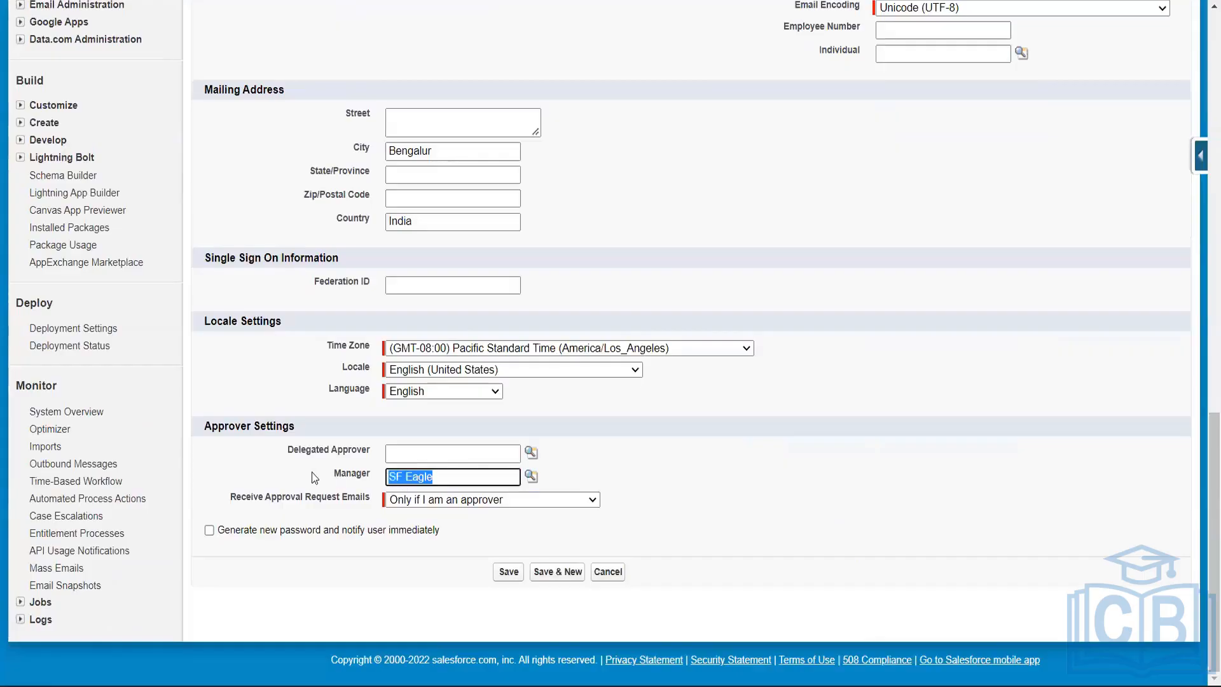
pyautogui.click(651, 472)
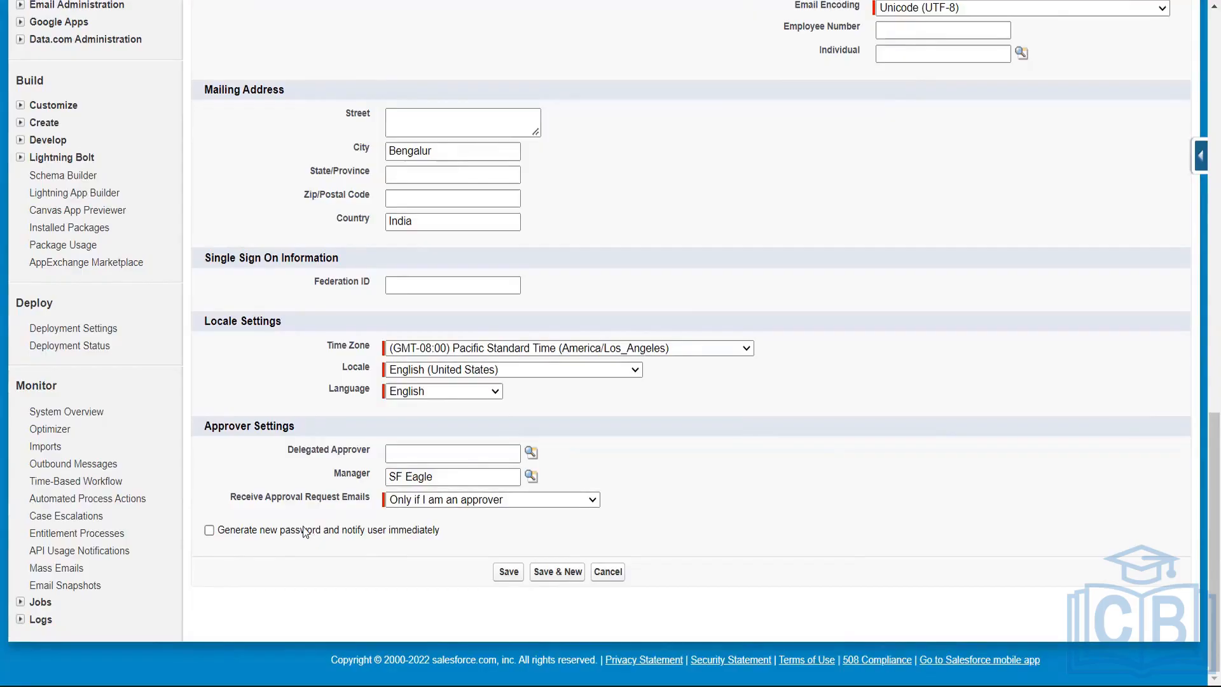
pyautogui.moveTo(455, 474); pyautogui.dragTo(398, 476)
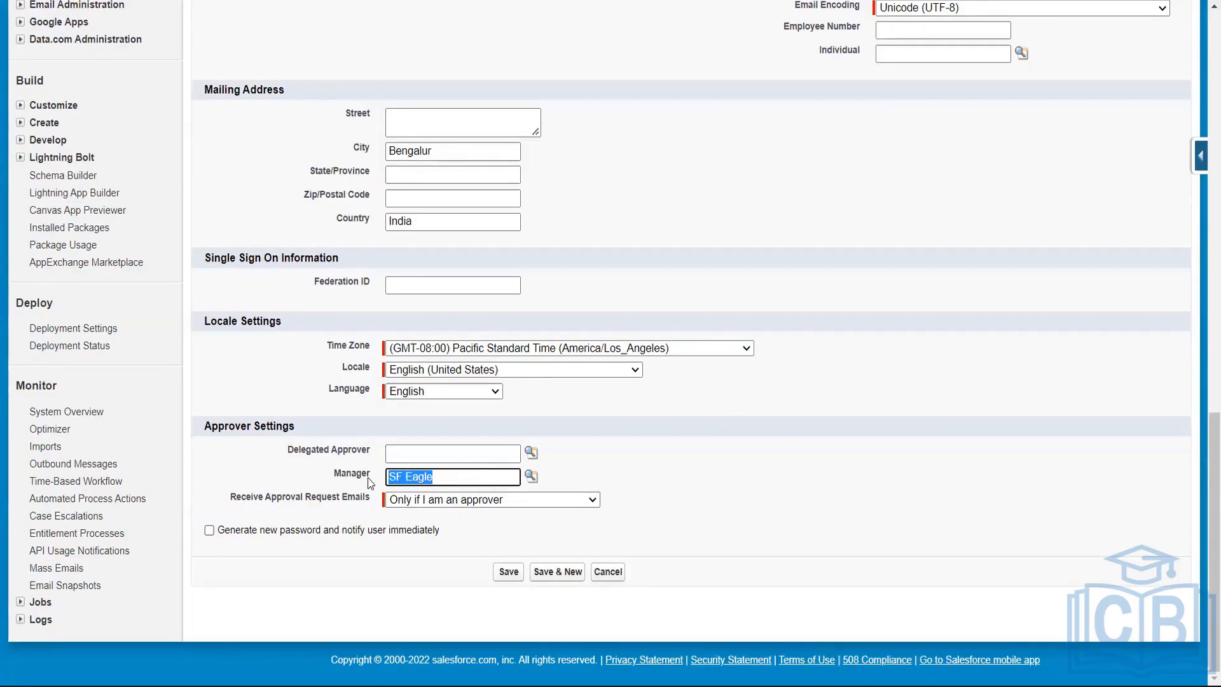
pyautogui.click(577, 487)
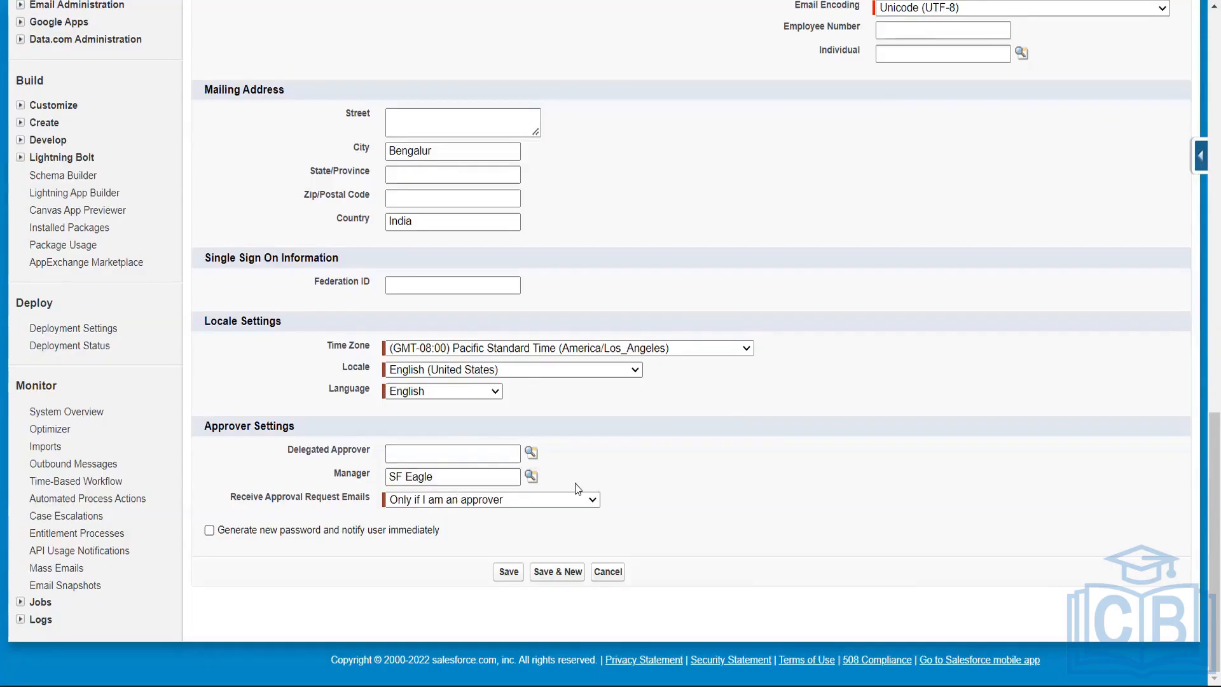
pyautogui.moveTo(445, 477); pyautogui.dragTo(363, 475)
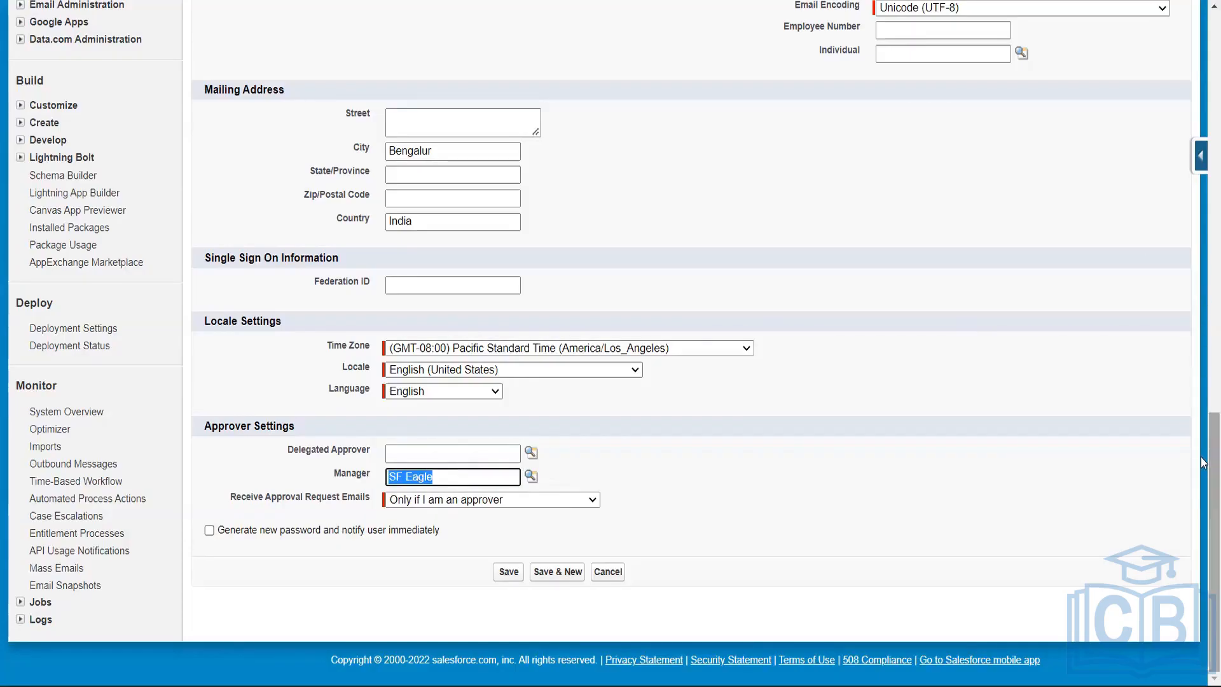
# - Return to the American Banking Corp.1 account record and collapse the force.com quick access menu
pyautogui.moveTo(1203, 463); pyautogui.dragTo(1203, 61)
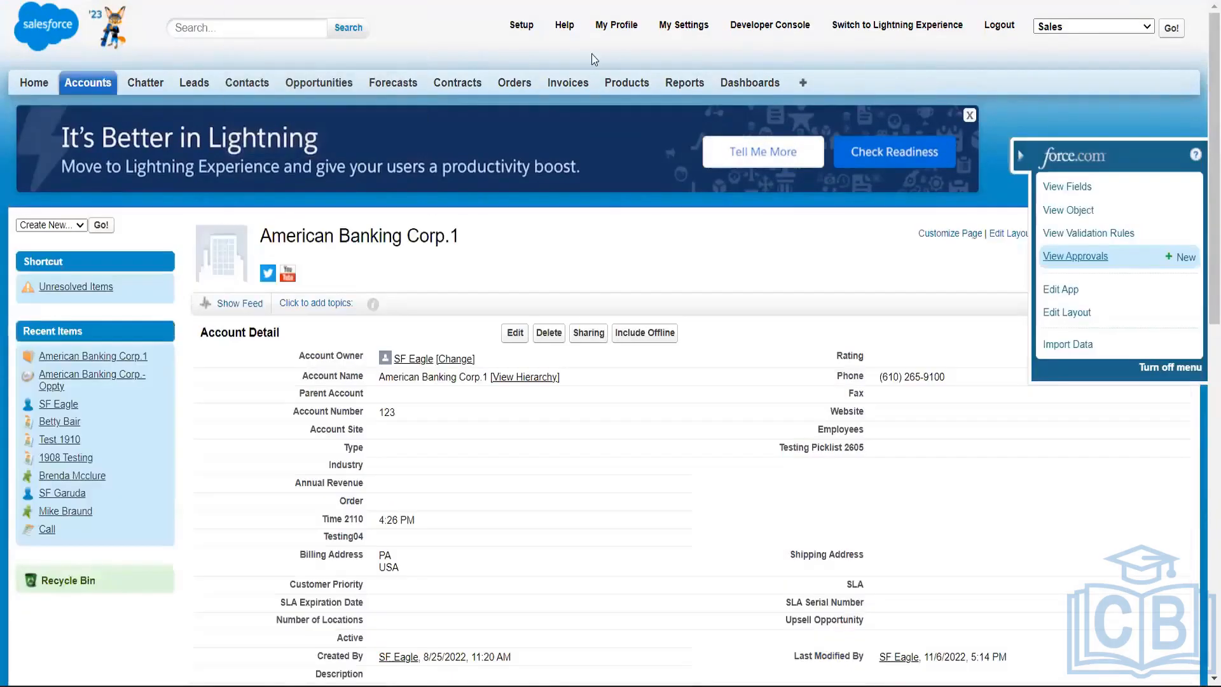
pyautogui.click(1019, 156)
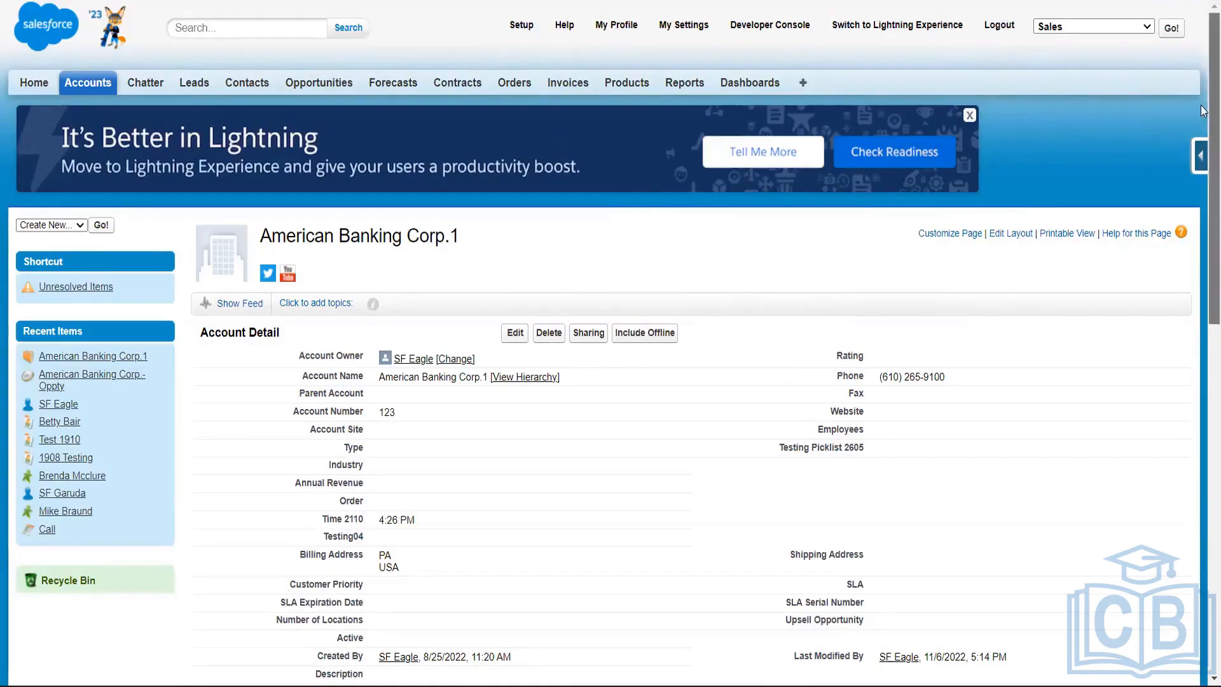
pyautogui.moveTo(1201, 41)
pyautogui.mouseDown()
pyautogui.moveTo(1202, 273)
pyautogui.moveTo(1202, 41)
pyautogui.mouseUp()
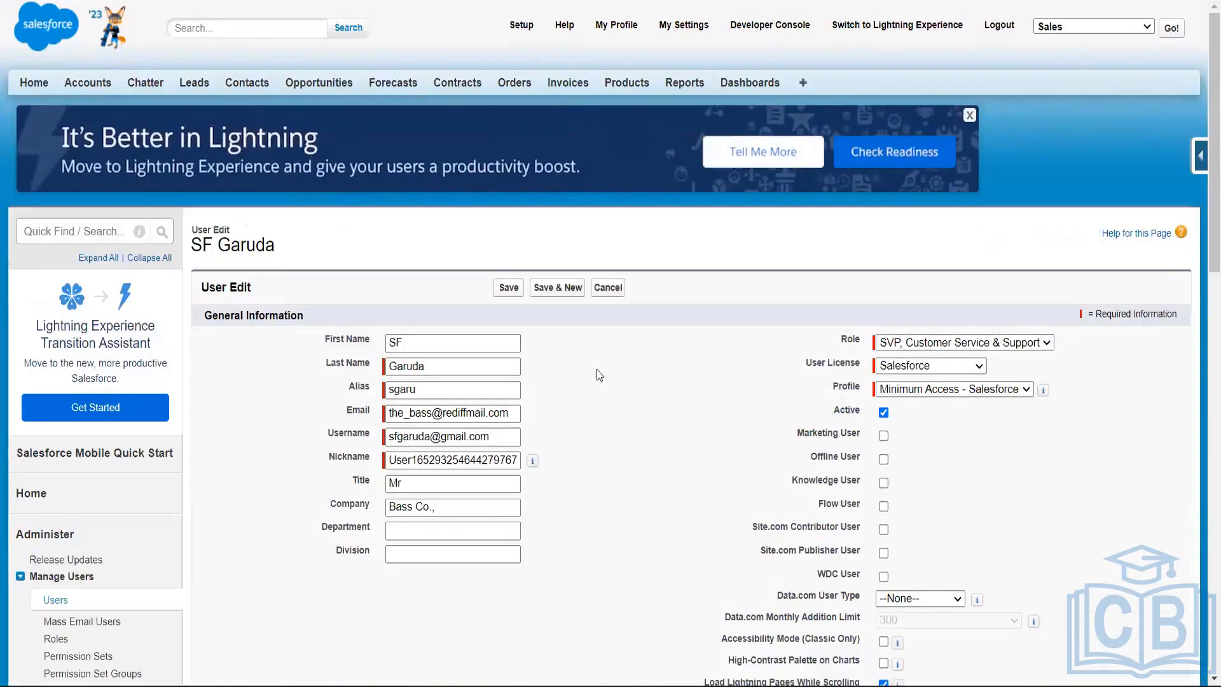
# - Go back to the user's edit form and re-examine who is set as Manager for approvals
pyautogui.scroll(-9, 1201, 186)
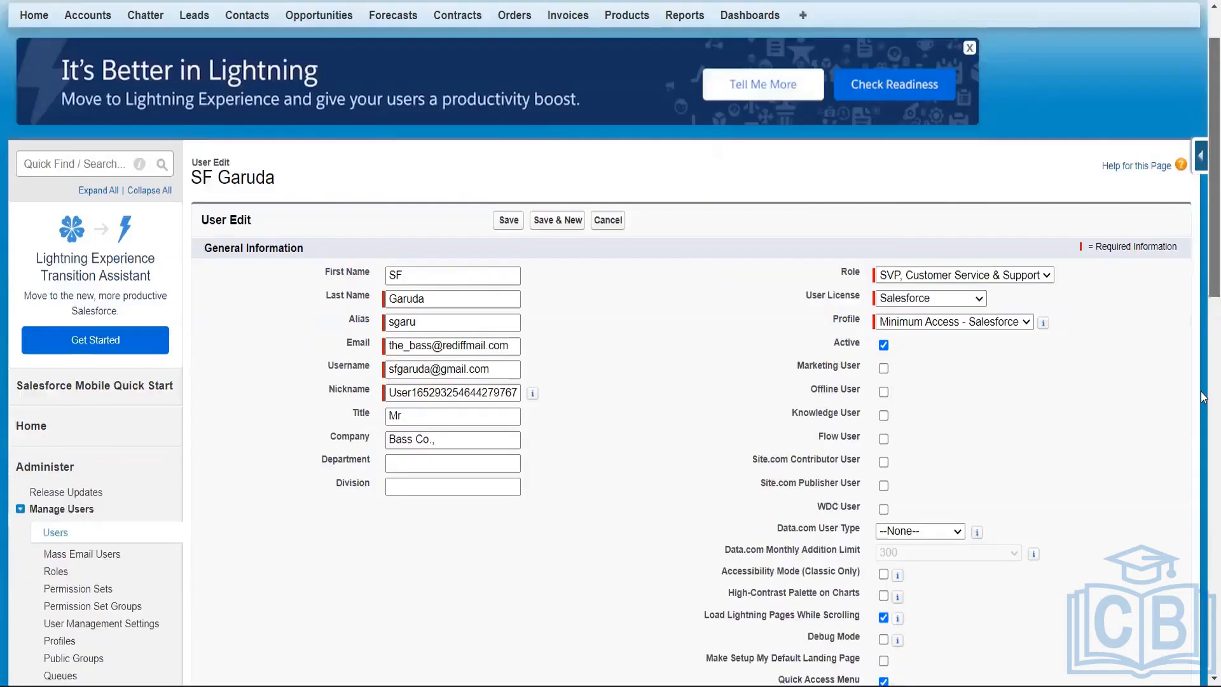
pyautogui.scroll(-7, 1202, 576)
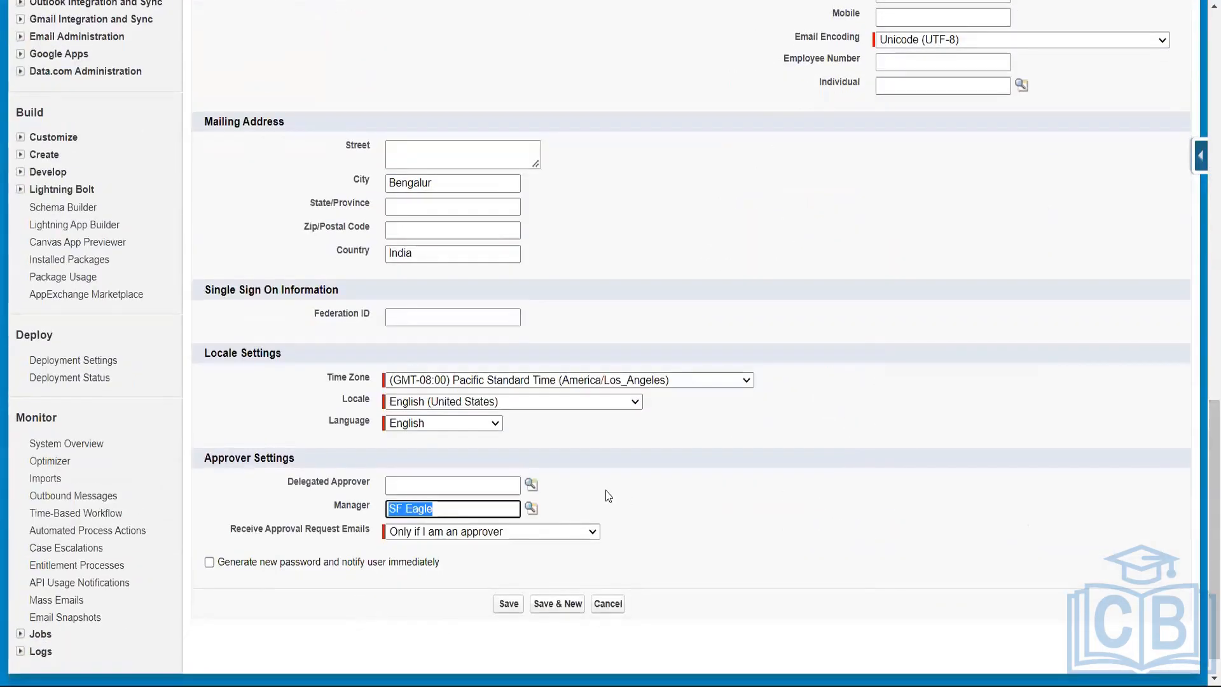
pyautogui.moveTo(335, 509); pyautogui.dragTo(464, 514)
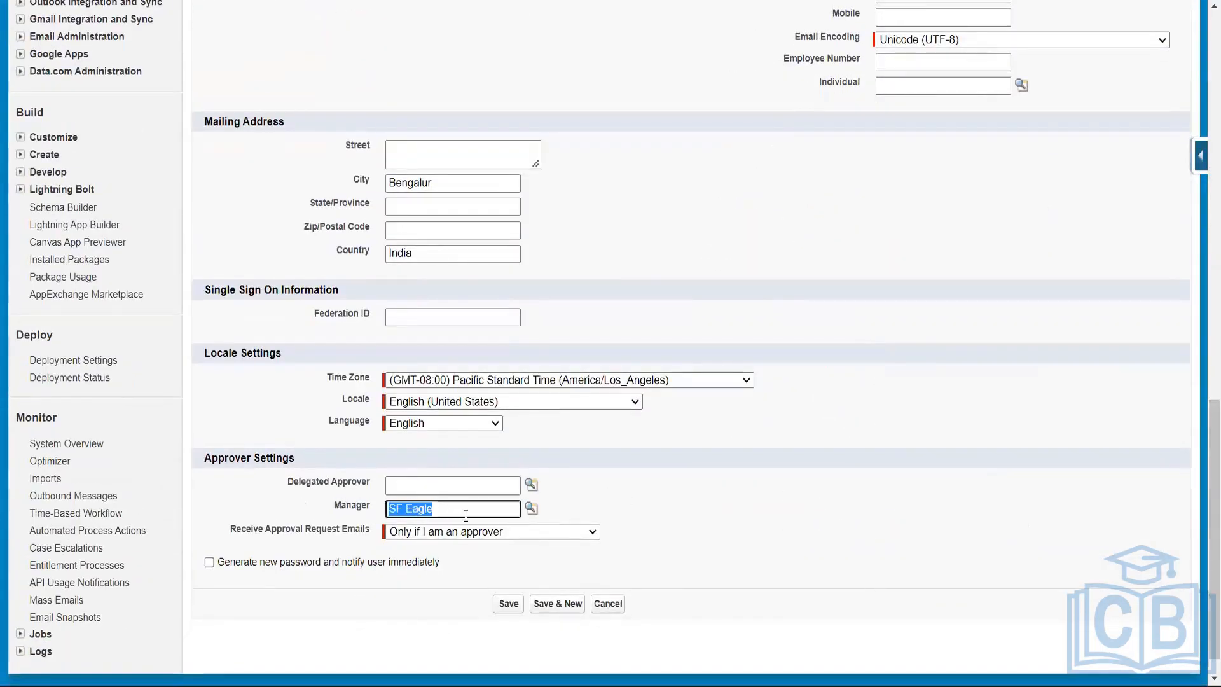
pyautogui.click(678, 481)
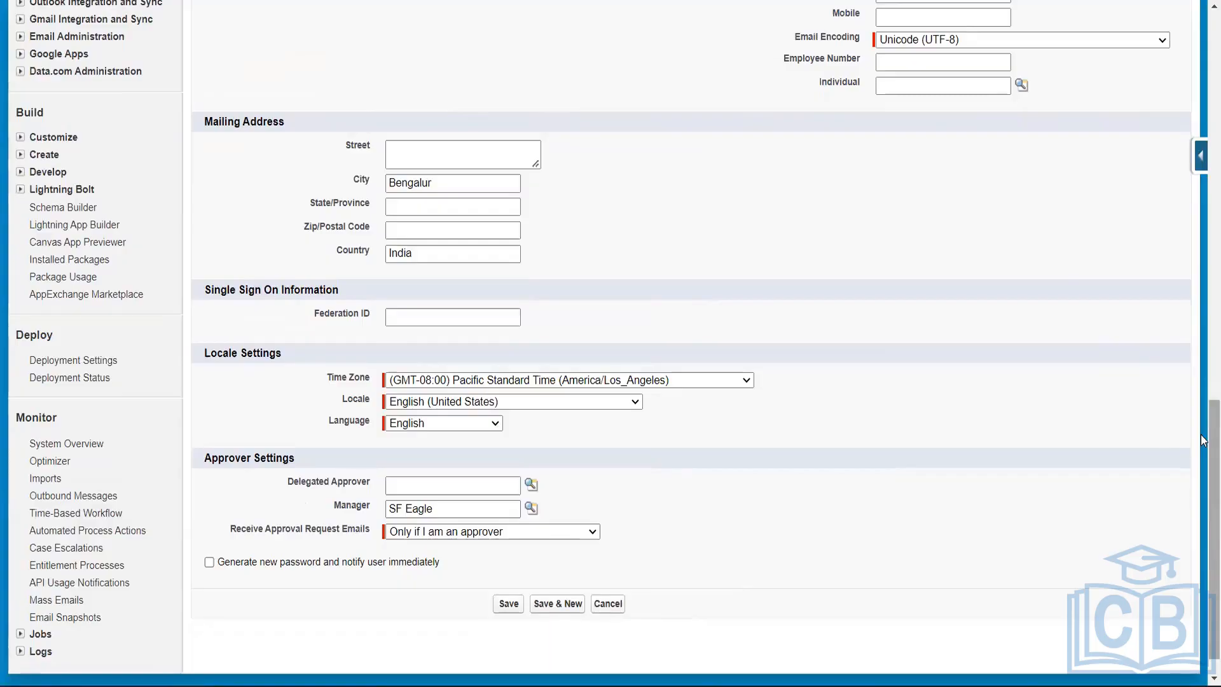
pyautogui.moveTo(1204, 440); pyautogui.dragTo(1204, 2)
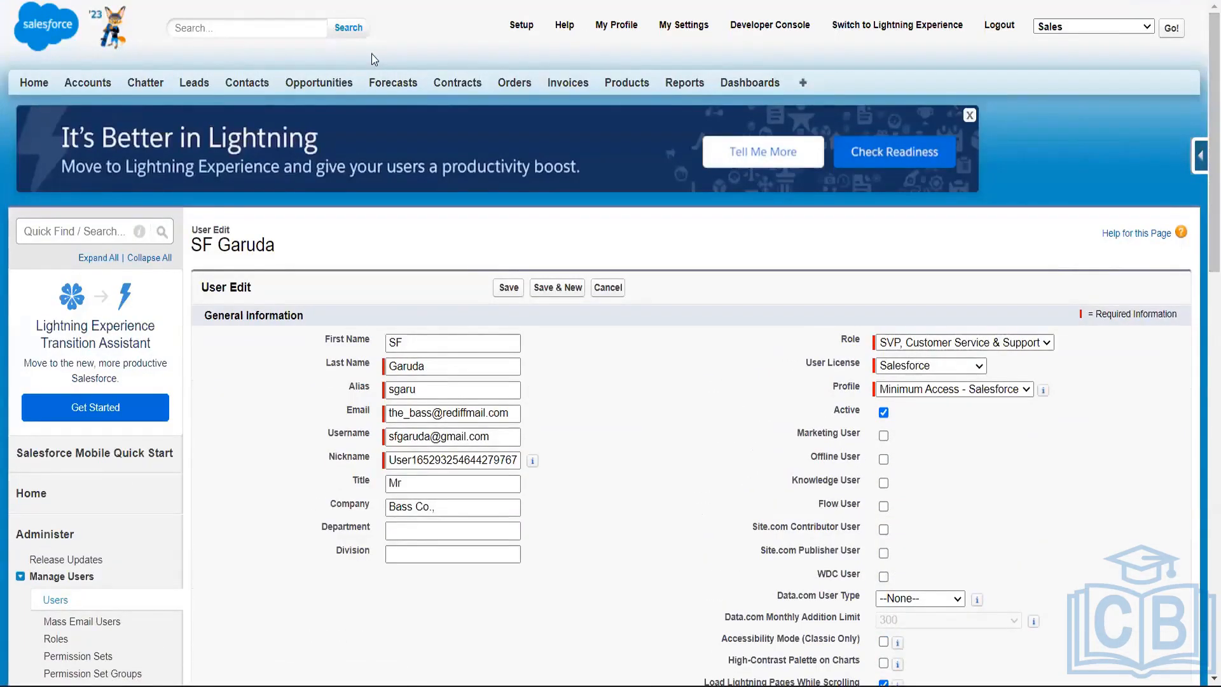
# - Search all records for "Quote" and dismiss the search tips pop-up on the results page
pyautogui.click(255, 23)
pyautogui.write('Quot')
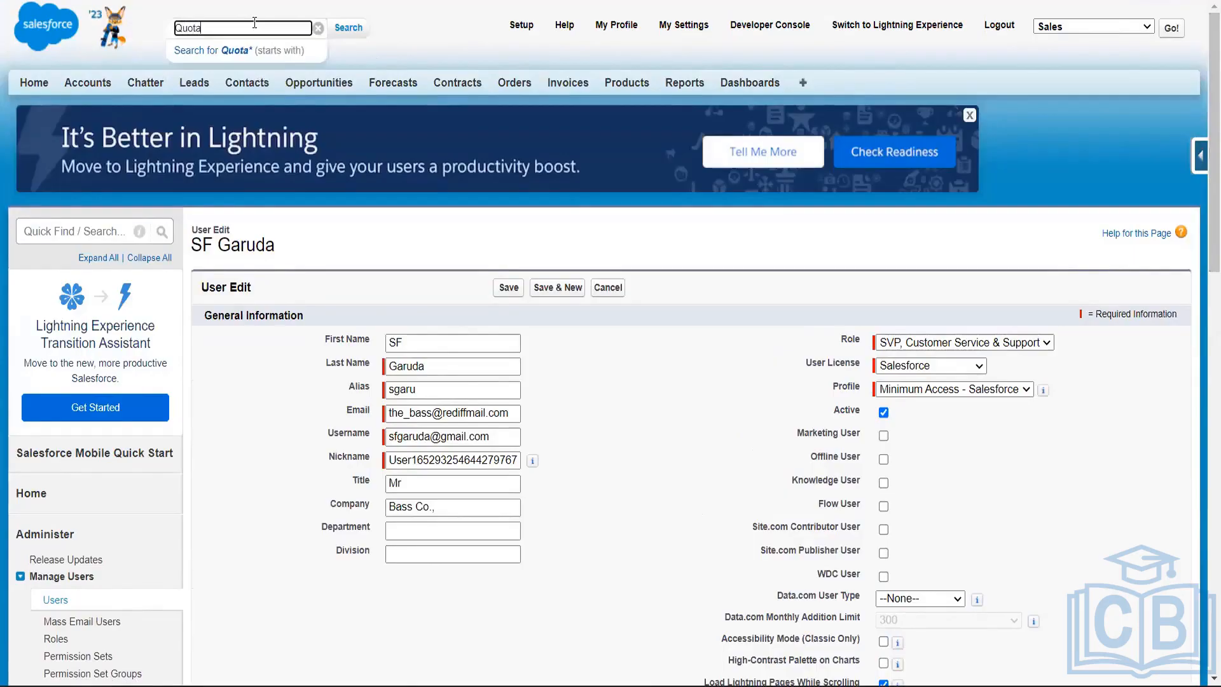
pyautogui.write('e')
pyautogui.press('Return')
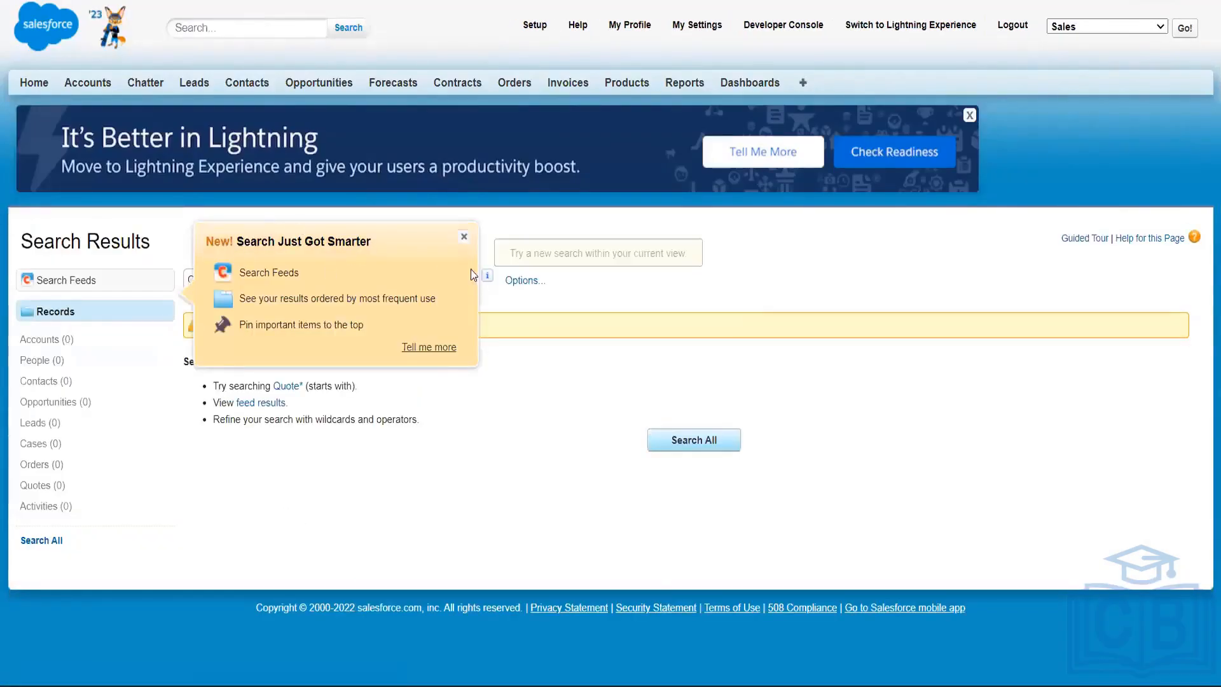
pyautogui.click(463, 240)
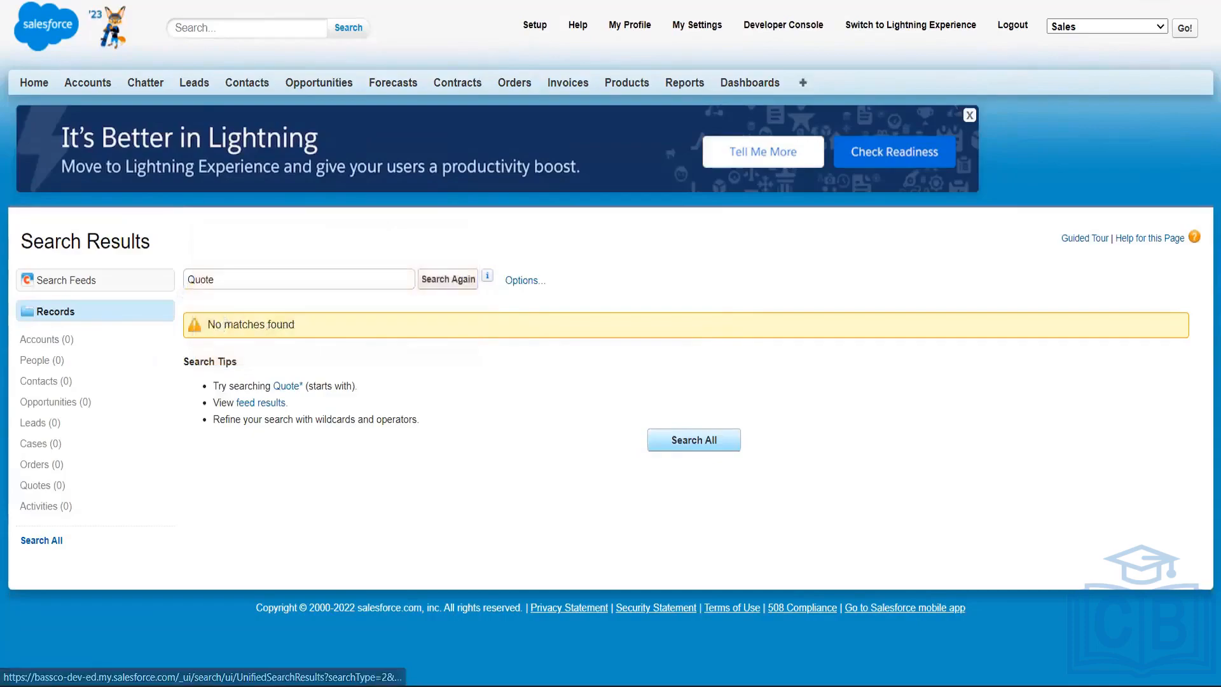
# - Check the Orders home page, then open the Testing Oppty opportunity and view its Quotes related list
pyautogui.click(1185, 30)
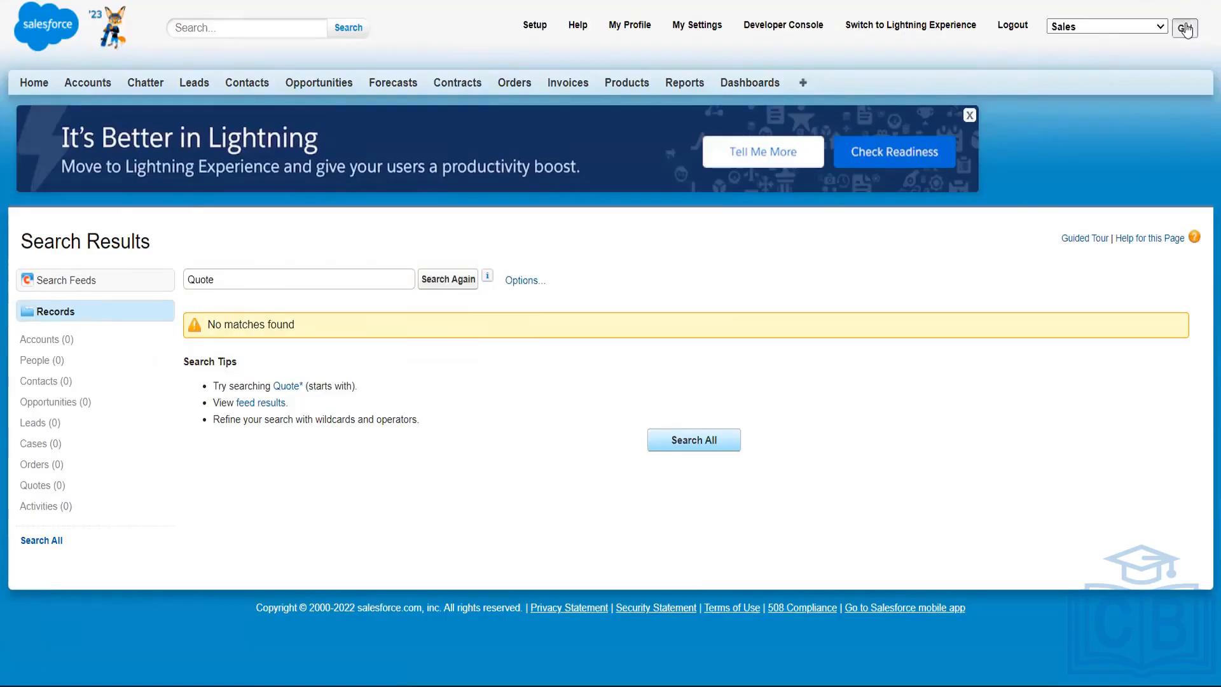
pyautogui.click(520, 85)
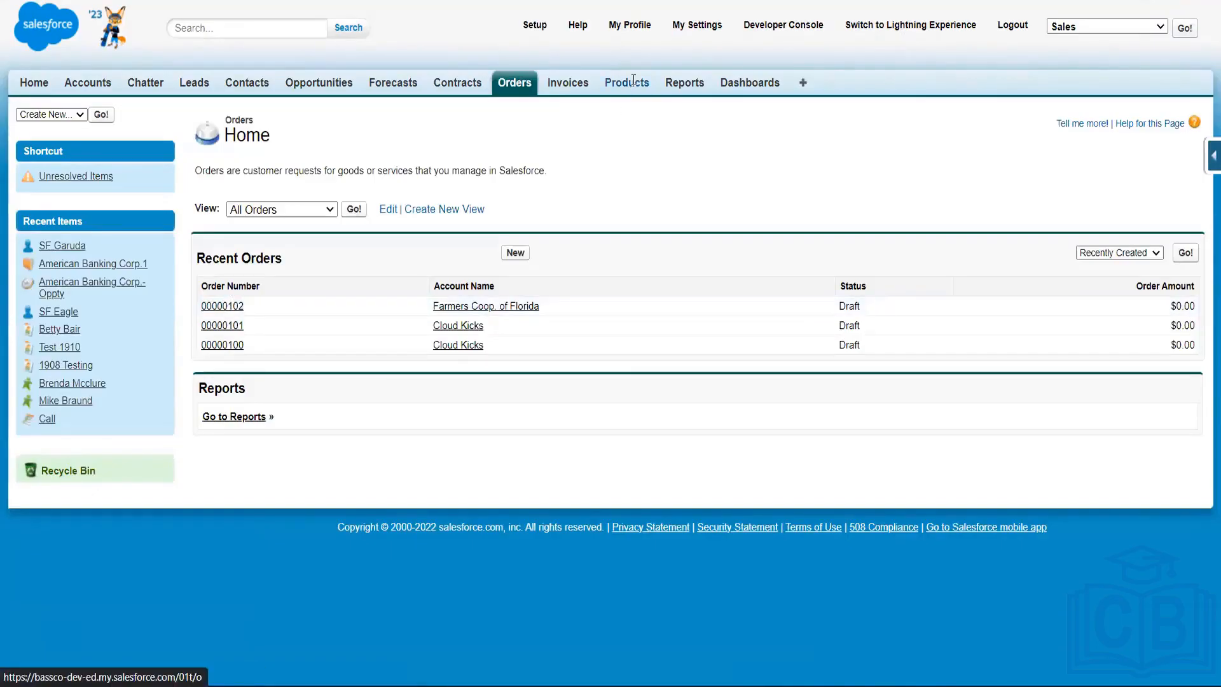
pyautogui.click(331, 88)
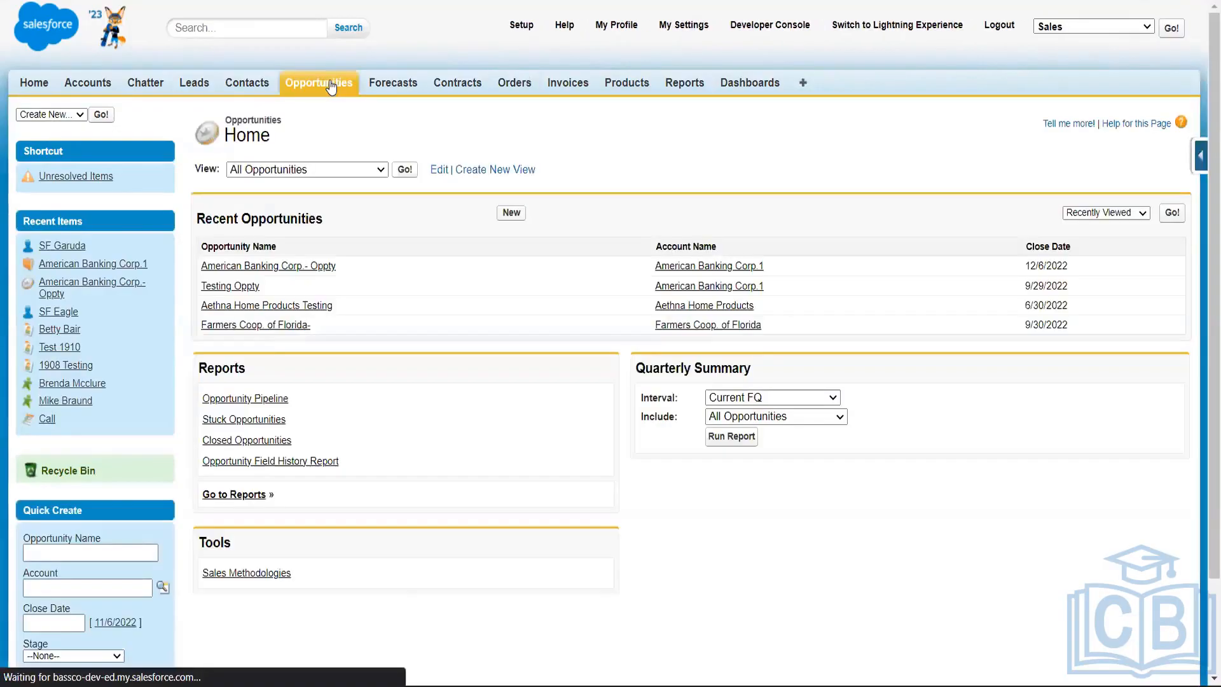
pyautogui.click(246, 287)
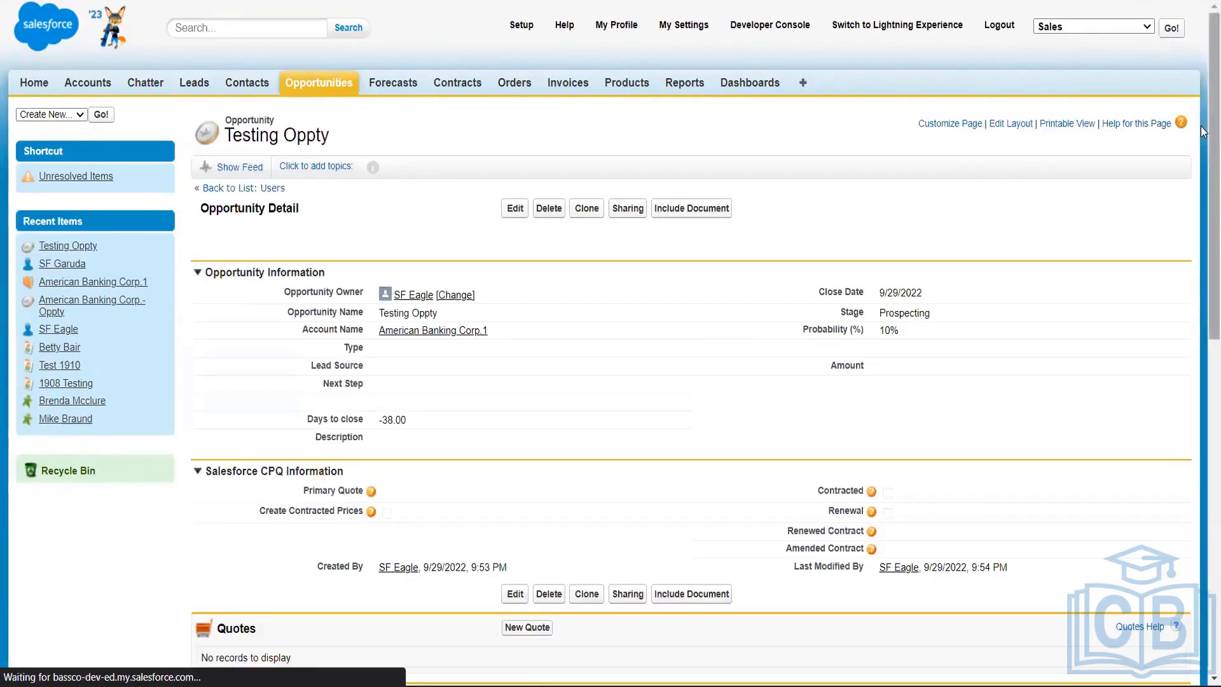
pyautogui.moveTo(1204, 132); pyautogui.dragTo(1204, 377)
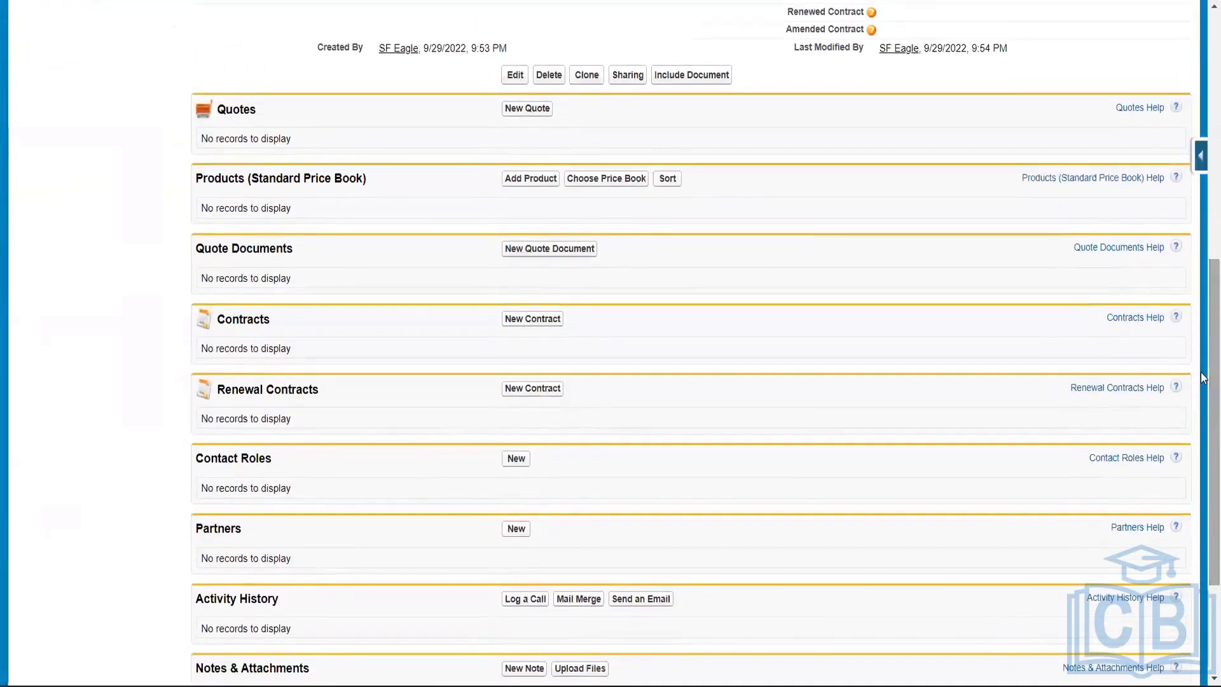
# - Start a new quote from the Testing Oppty opportunity and examine the options offered for its Type and Status
pyautogui.click(541, 113)
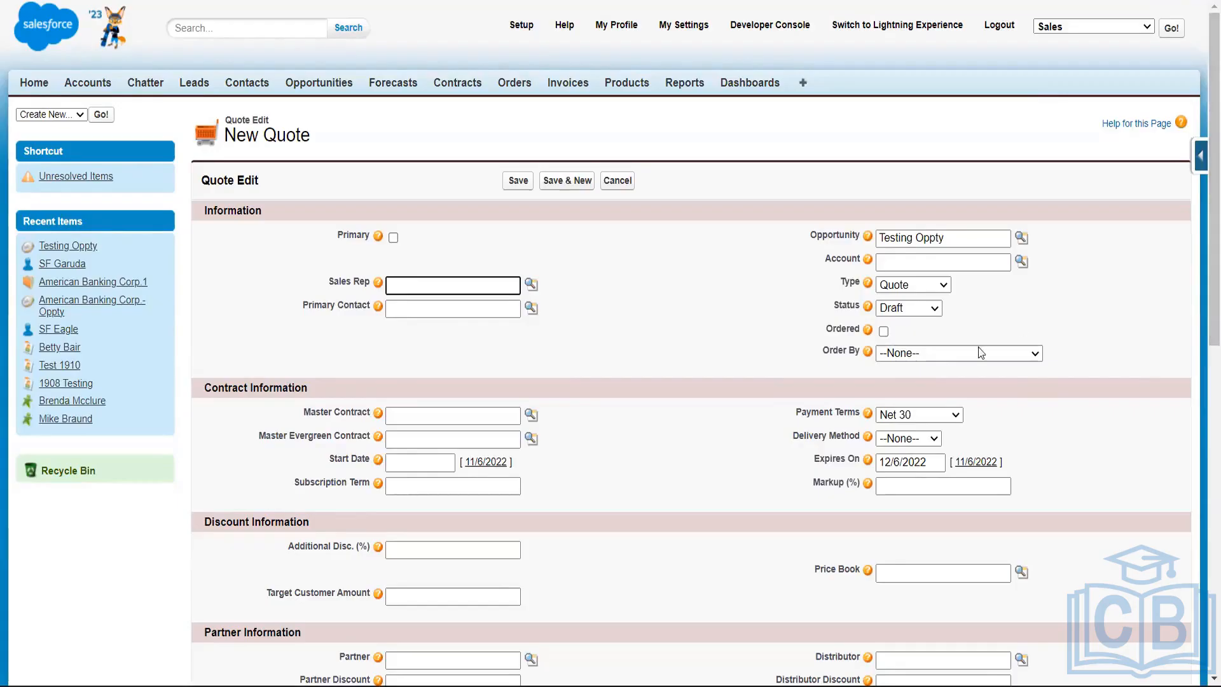
pyautogui.click(933, 310)
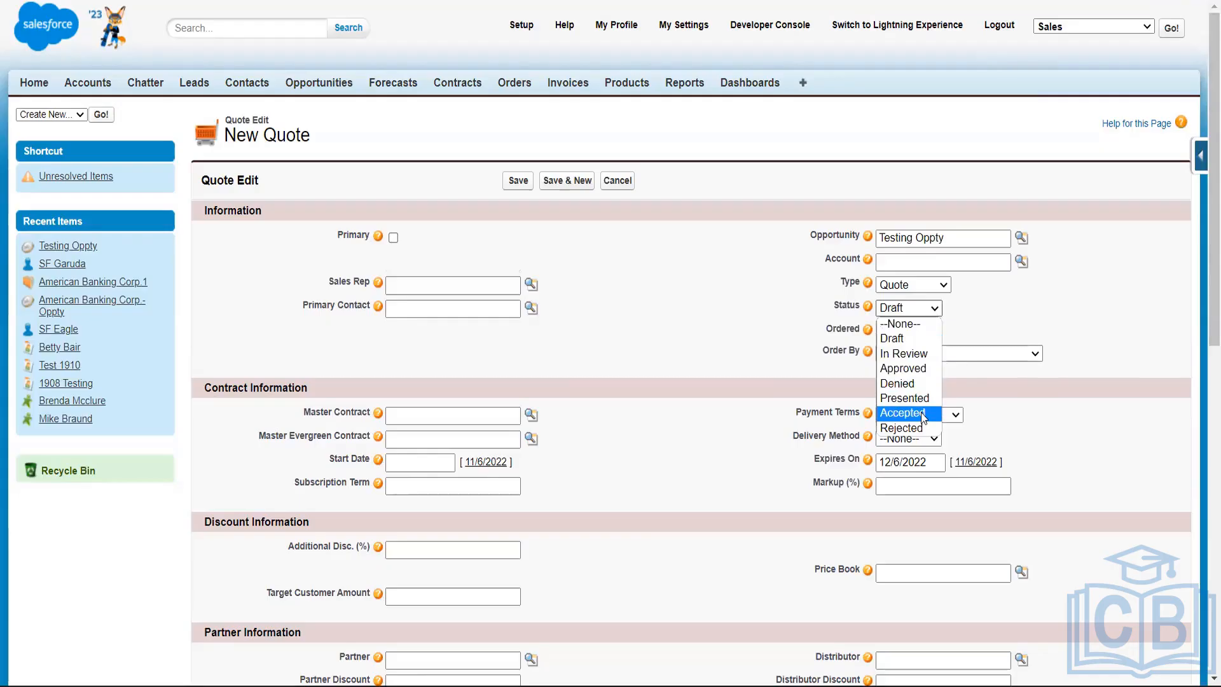
pyautogui.click(939, 286)
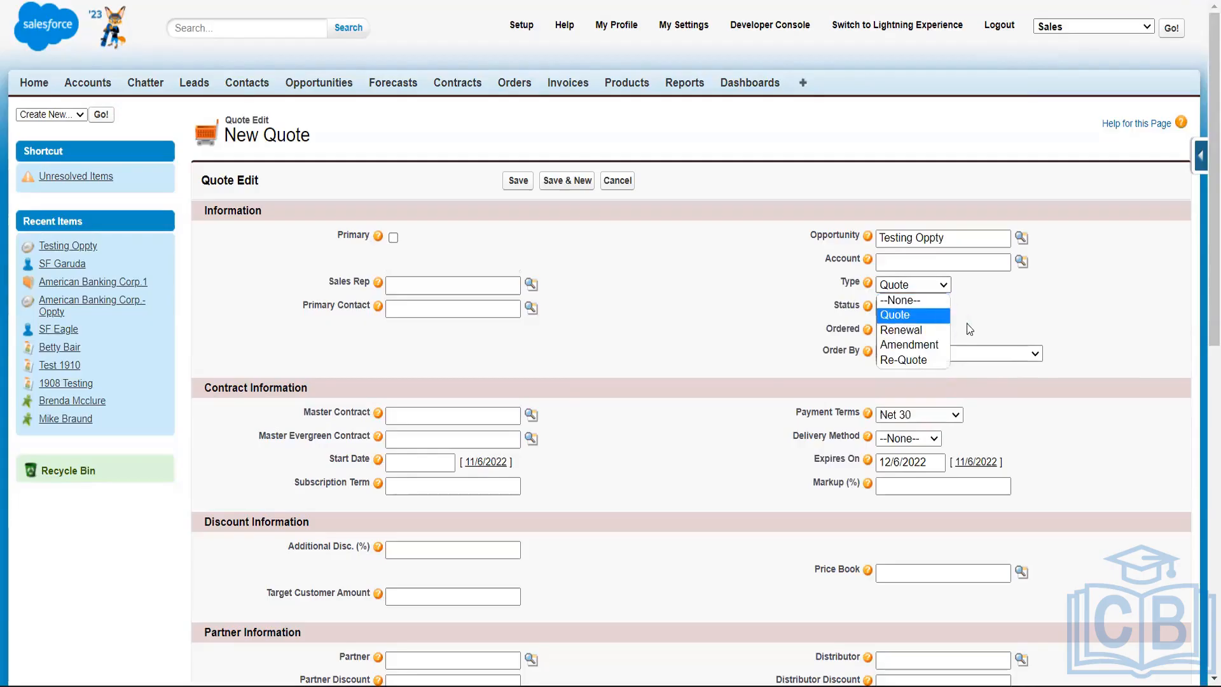
pyautogui.click(972, 329)
pyautogui.click(909, 307)
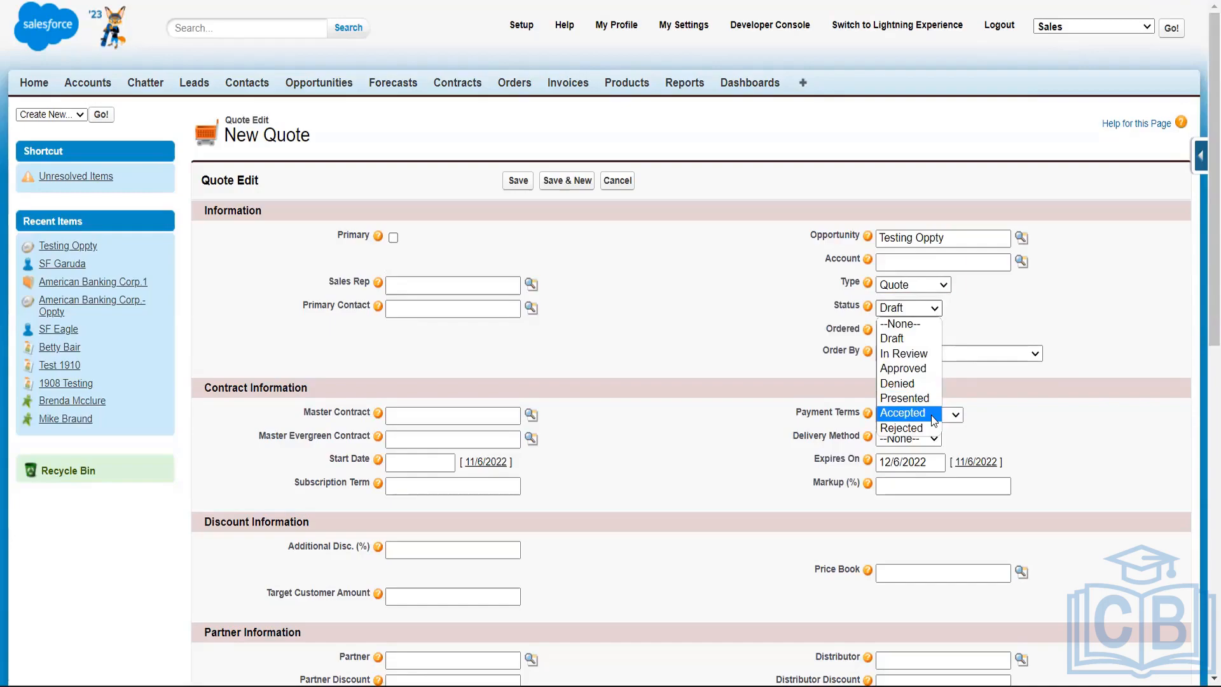
pyautogui.click(736, 314)
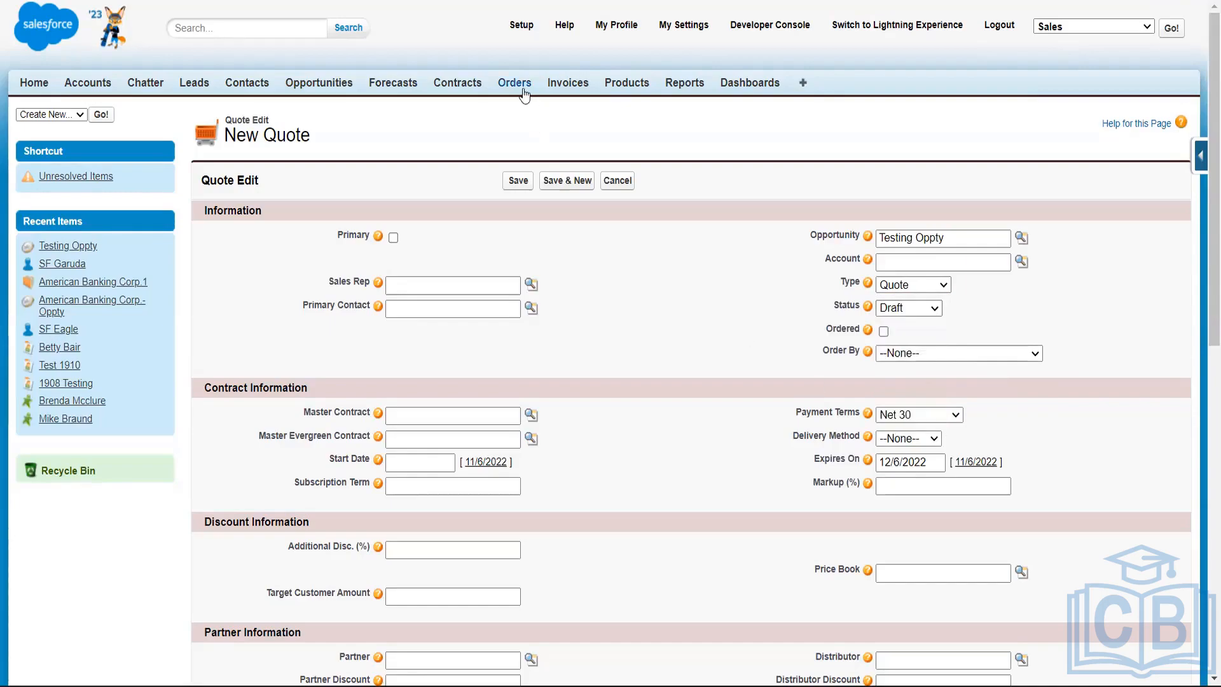
# - Open the Farmers Coop. of Florida order from the recent orders and review its details and Order Products related list
pyautogui.click(524, 93)
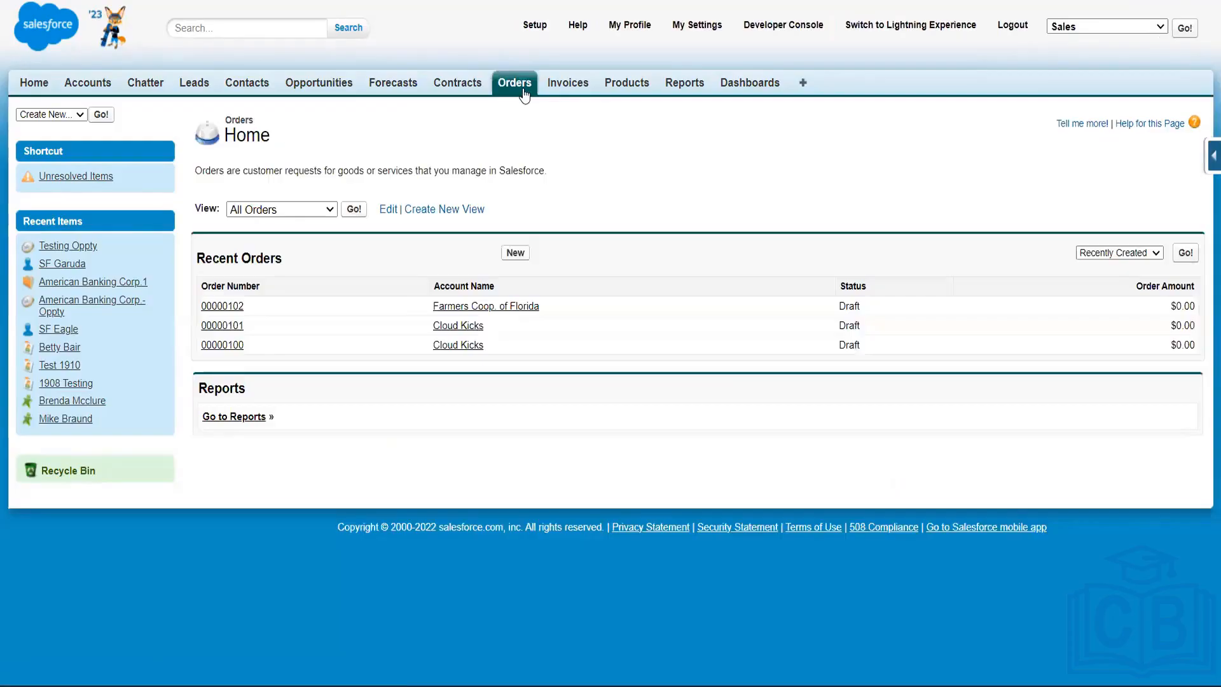
pyautogui.click(230, 306)
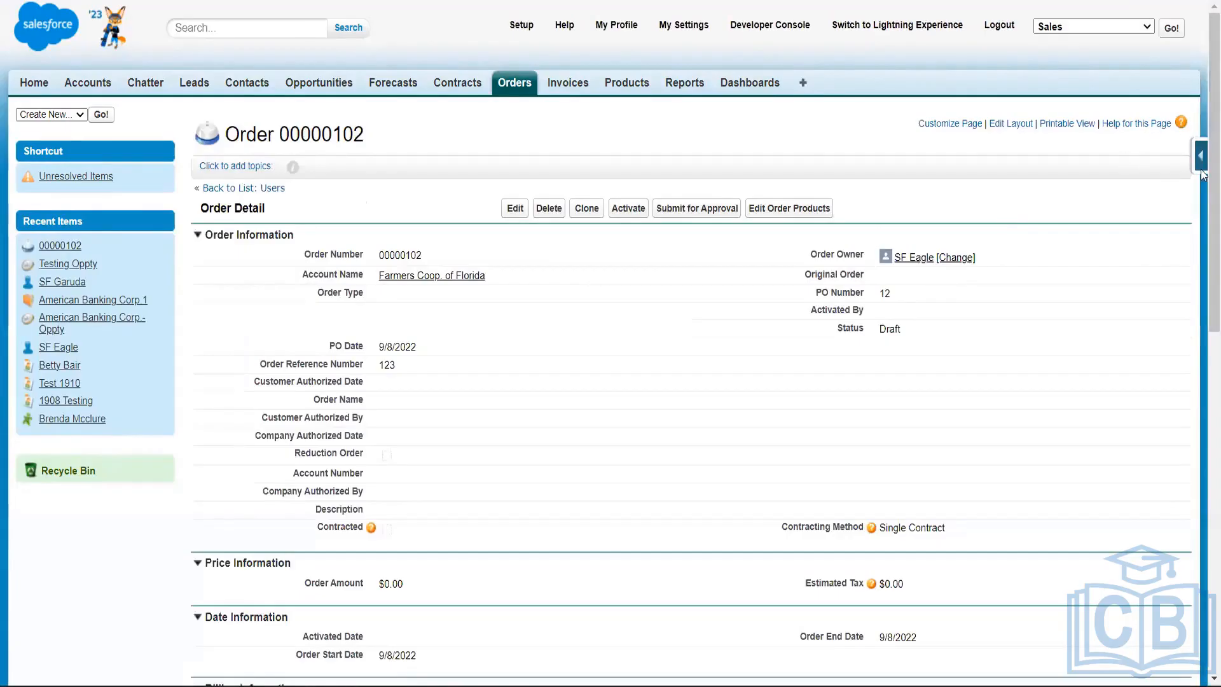
pyautogui.moveTo(1204, 177); pyautogui.dragTo(1202, 523)
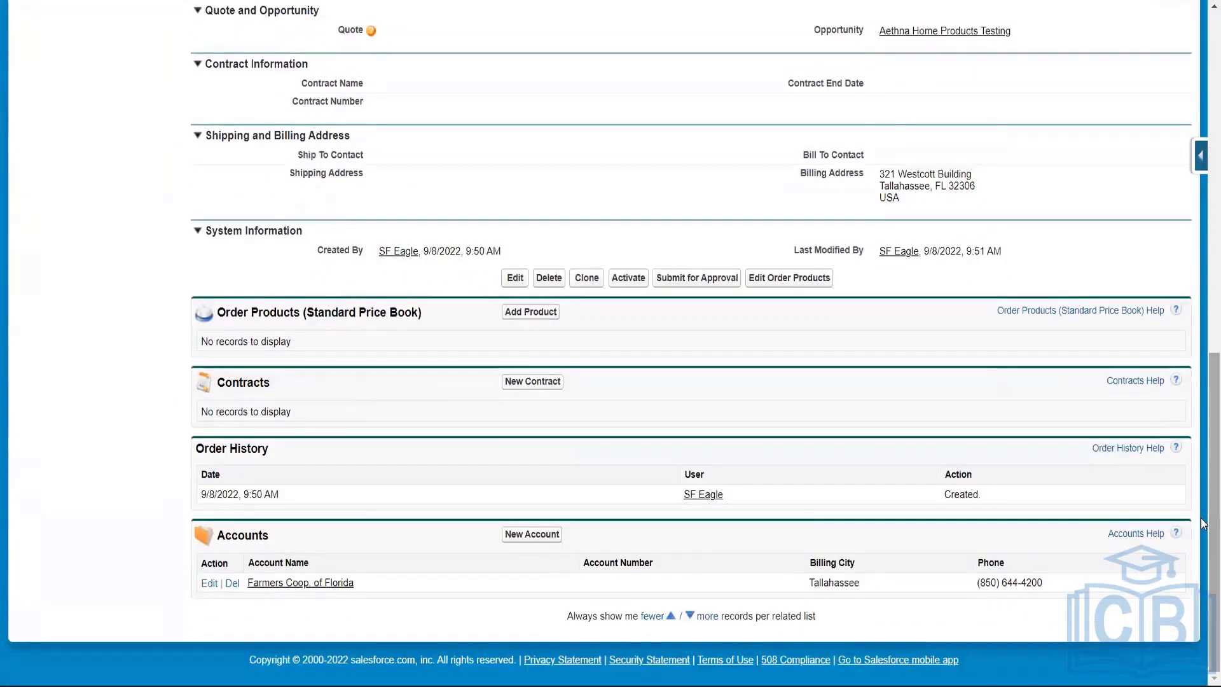
# - Select Major Solar Panel as a product for the Farmers Coop. of Florida order and try to save it with quantity 100
pyautogui.click(534, 317)
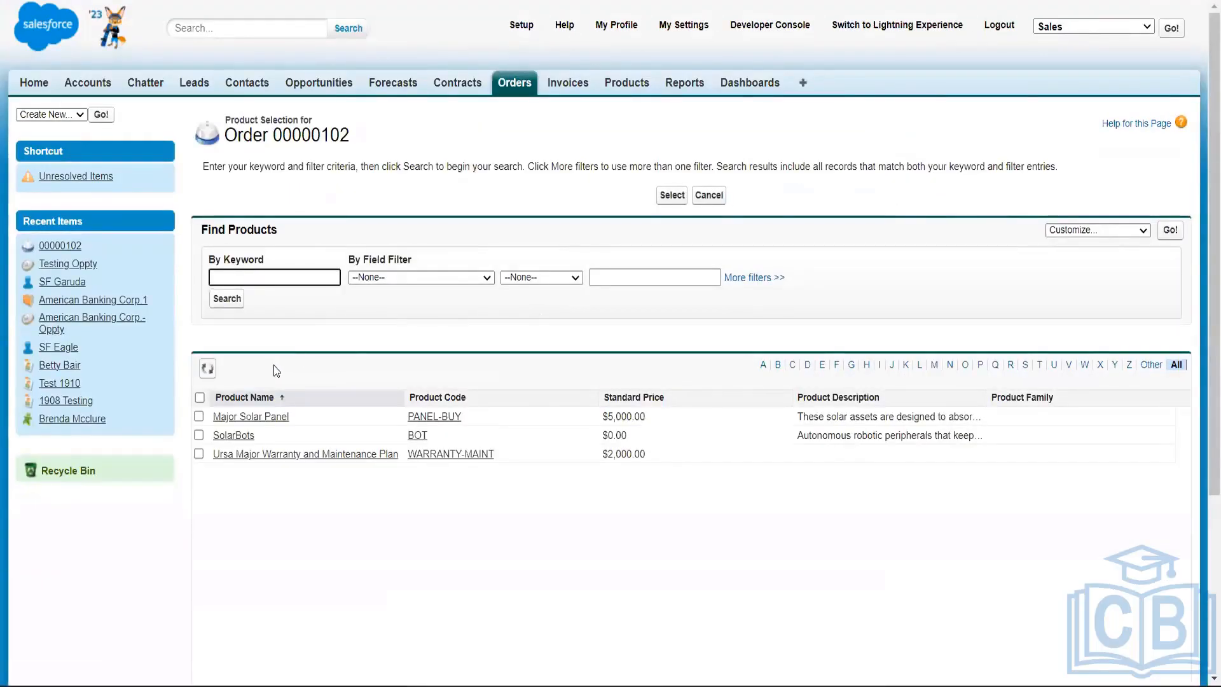
pyautogui.click(200, 414)
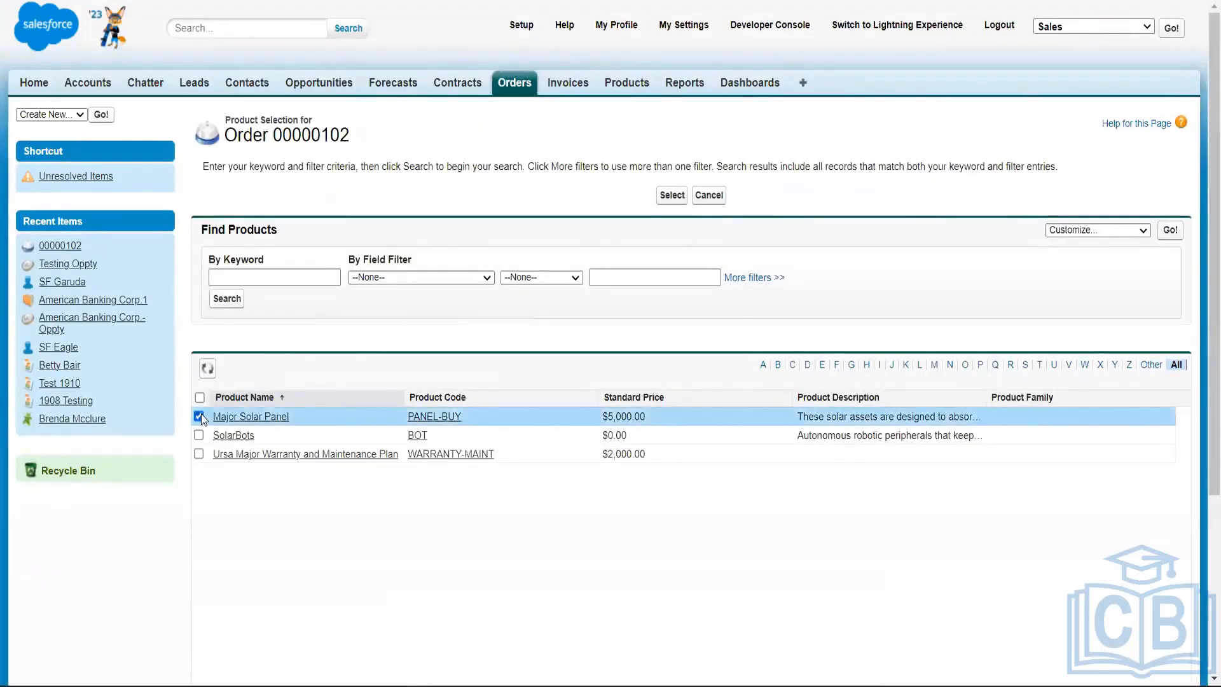
pyautogui.click(672, 195)
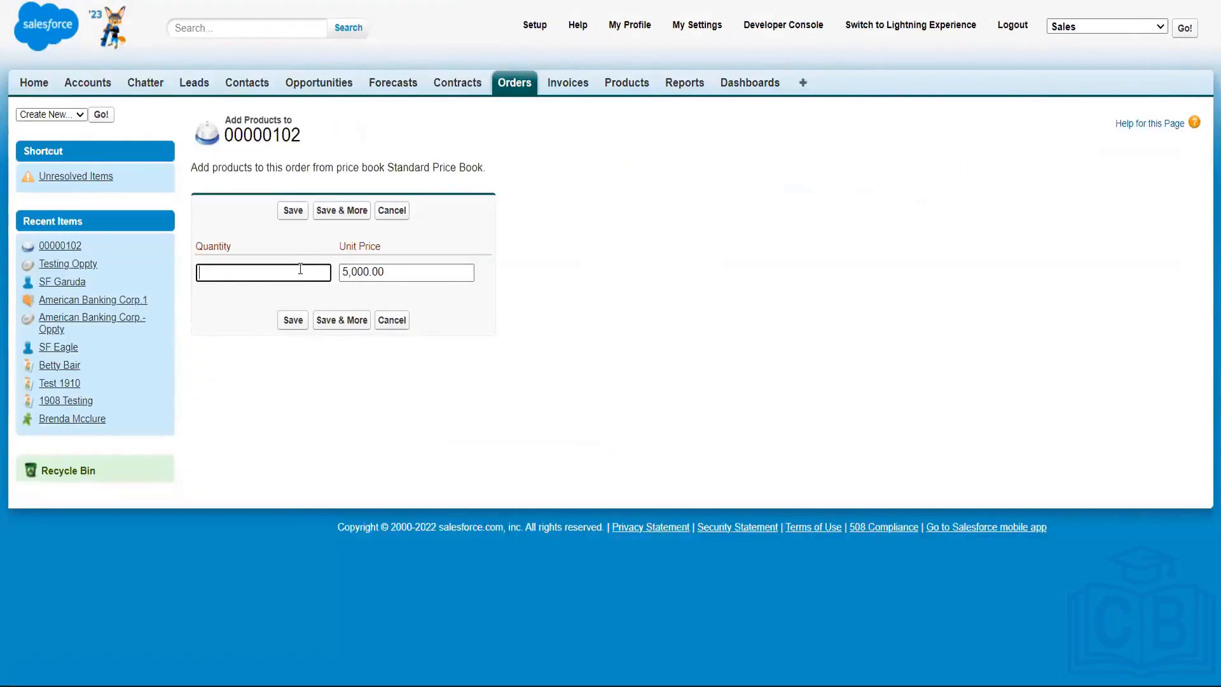
pyautogui.write('100')
pyautogui.click(294, 323)
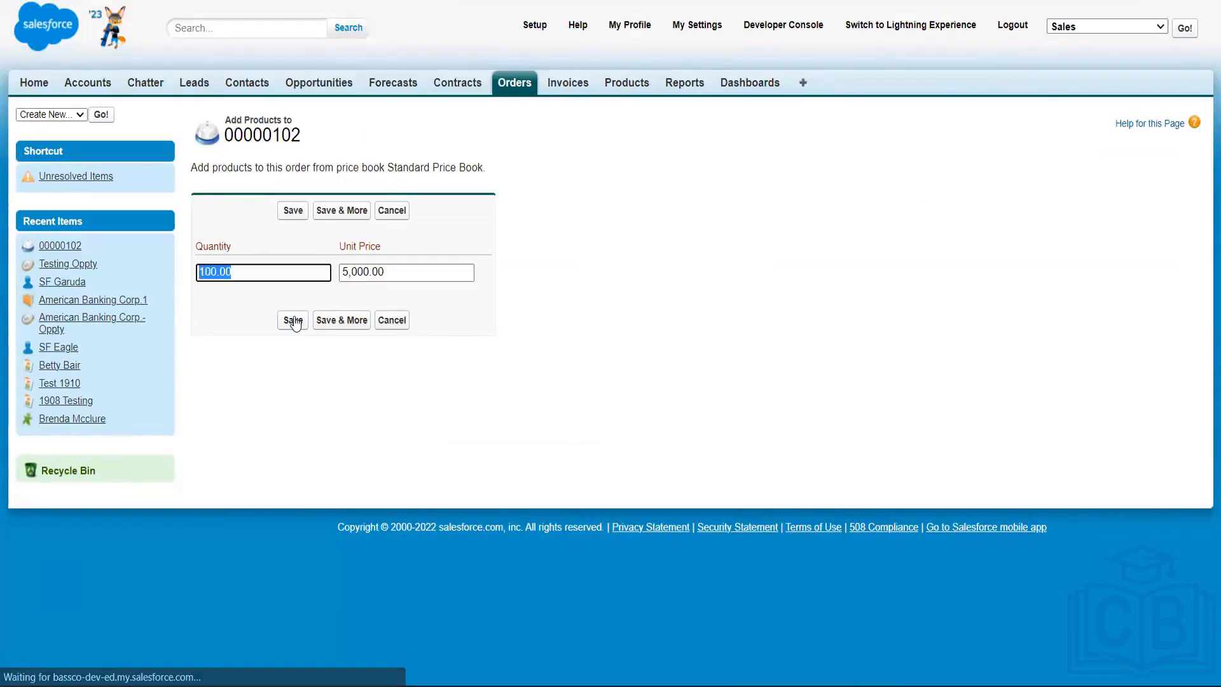
# - Change the Major Solar Panel quantity to 10 and try to save the order product again
pyautogui.click(272, 271)
pyautogui.press('BackSpace')
pyautogui.press('BackSpace')
pyautogui.press('BackSpace')
pyautogui.press('BackSpace')
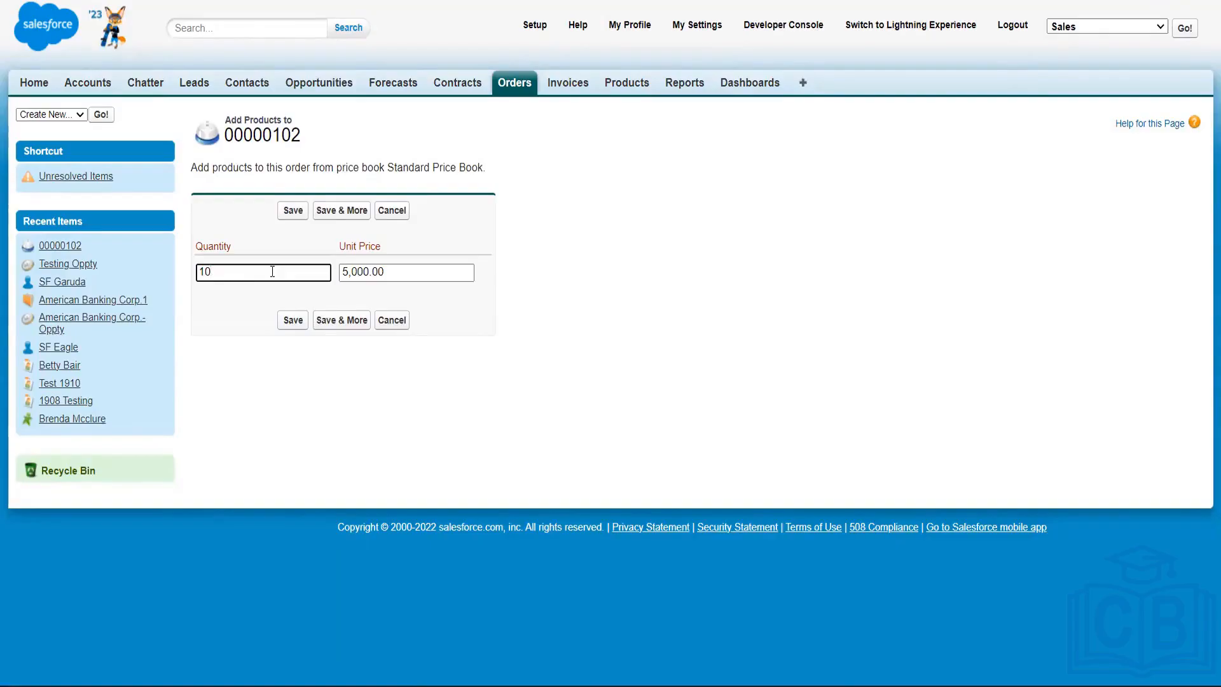
pyautogui.click(293, 321)
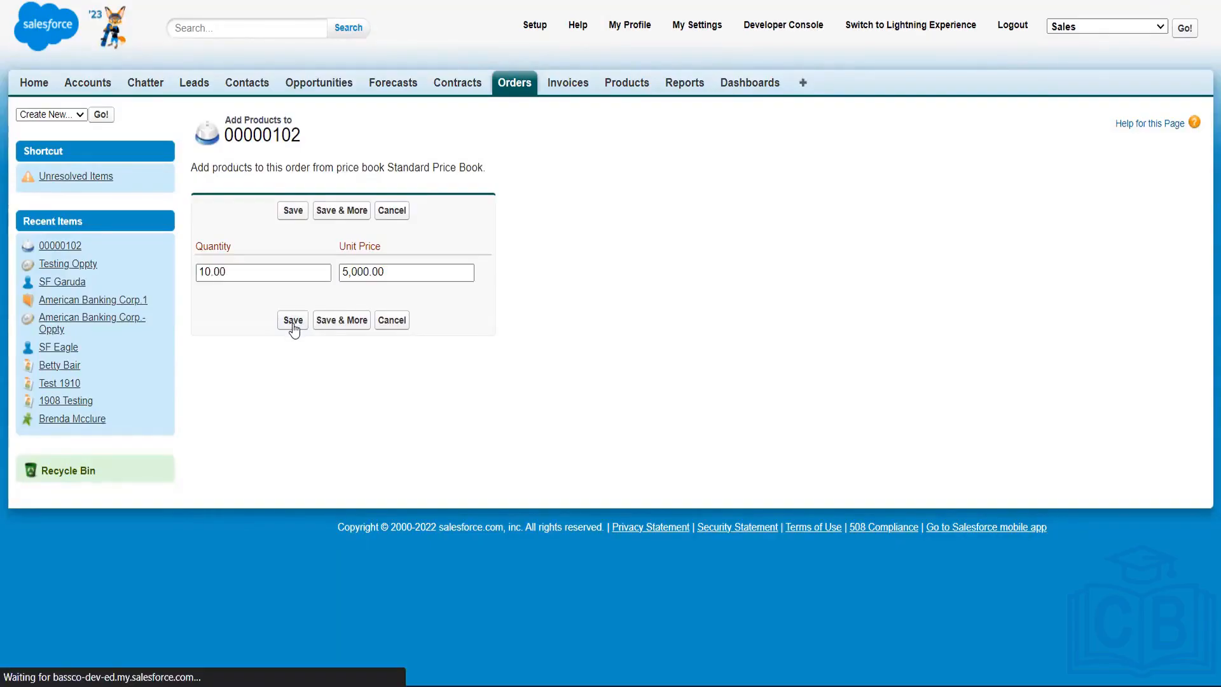
# - Open the oldest Cloud Kicks order from the recent orders and review its status, pricing, billing and quote sections
pyautogui.click(518, 87)
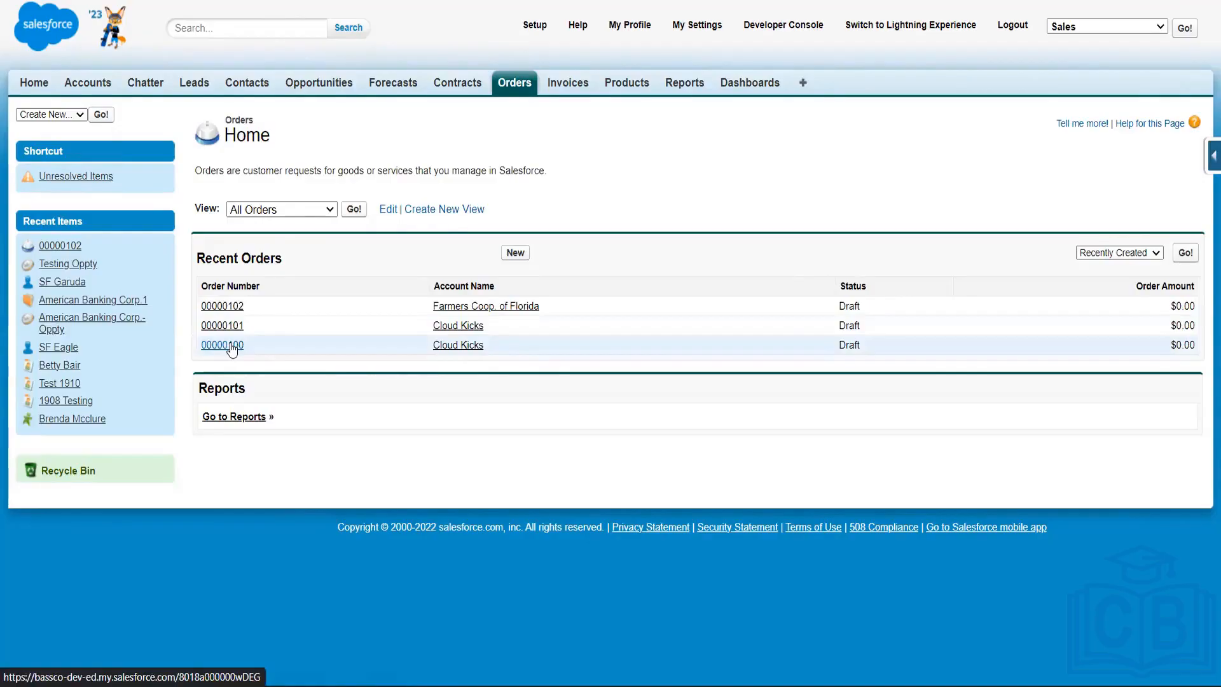
pyautogui.click(231, 345)
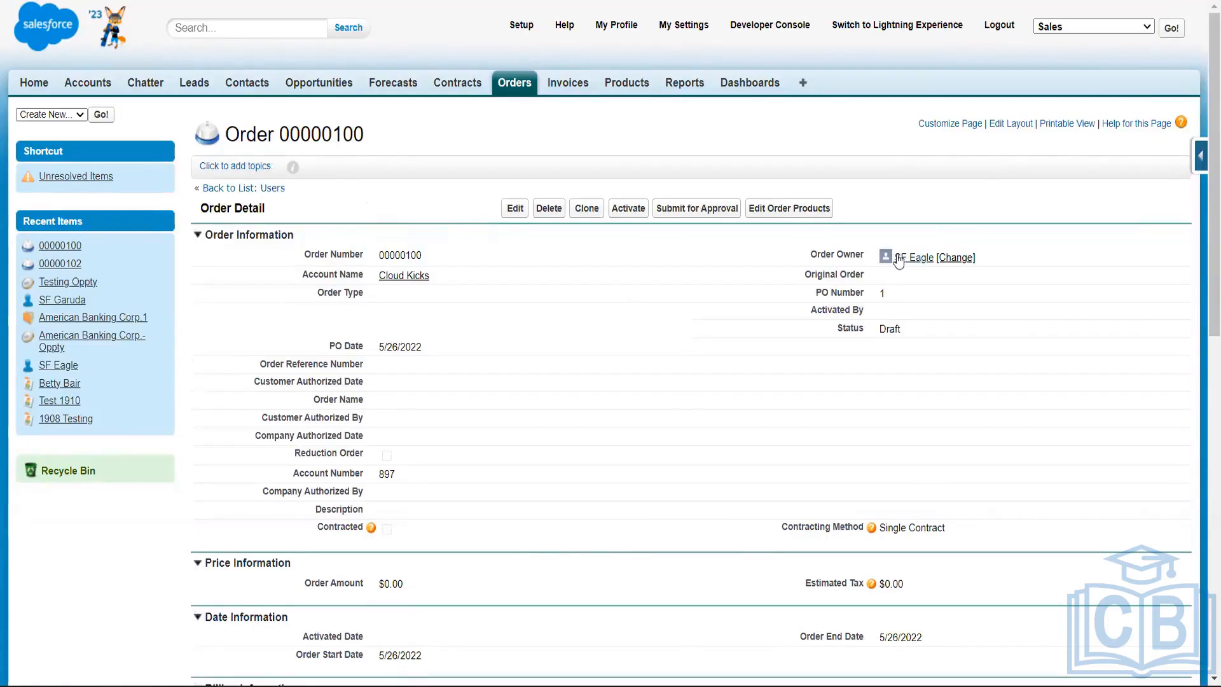
pyautogui.scroll(-2, 1204, 180)
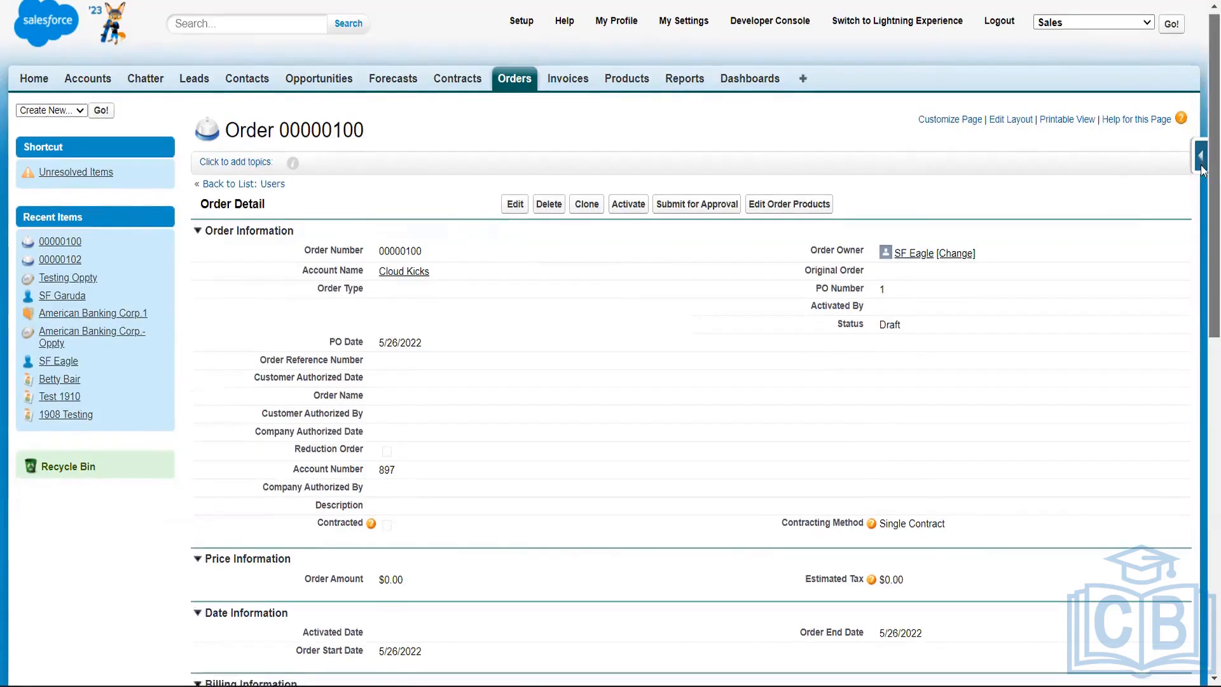
pyautogui.scroll(-7, 1204, 325)
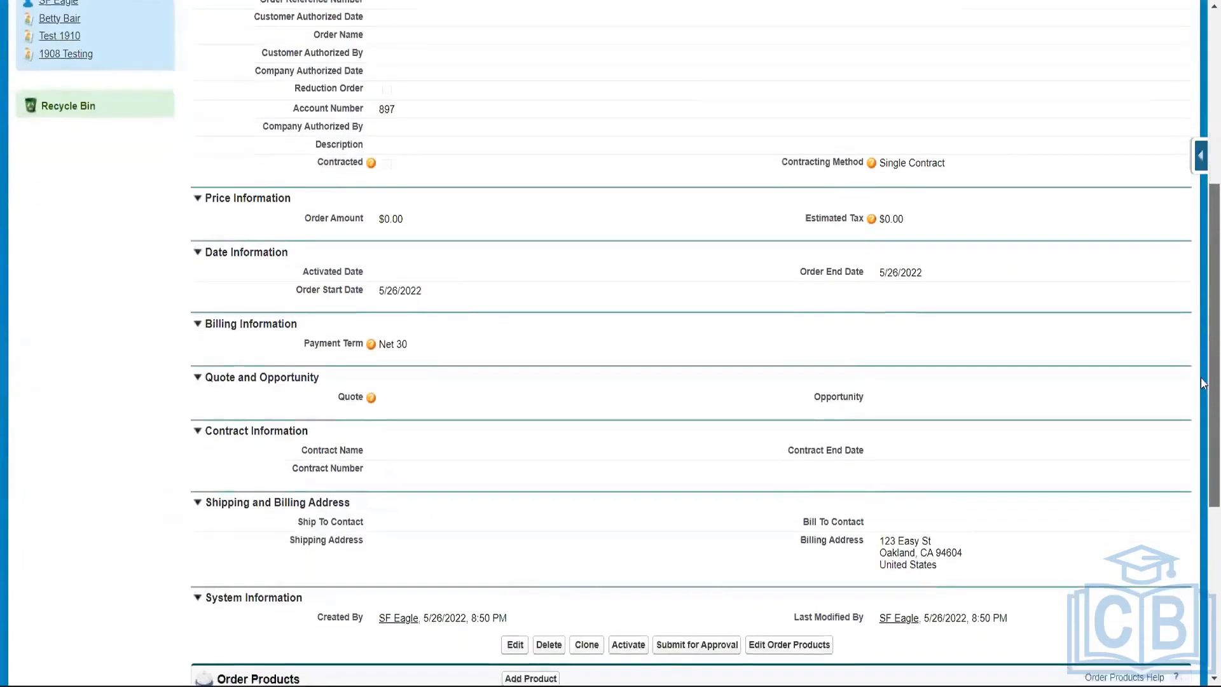
pyautogui.moveTo(1201, 30); pyautogui.dragTo(1201, 13)
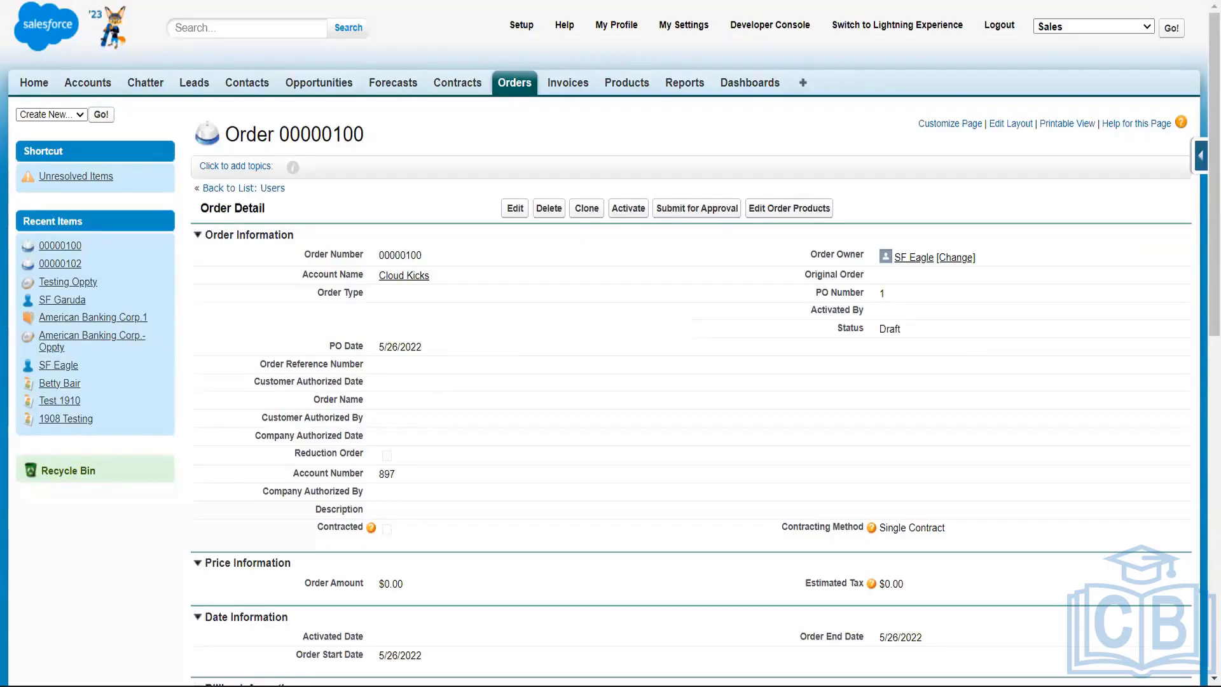
# - Return to the Testing Oppty opportunity record and go on to the Invoices page
pyautogui.click(347, 94)
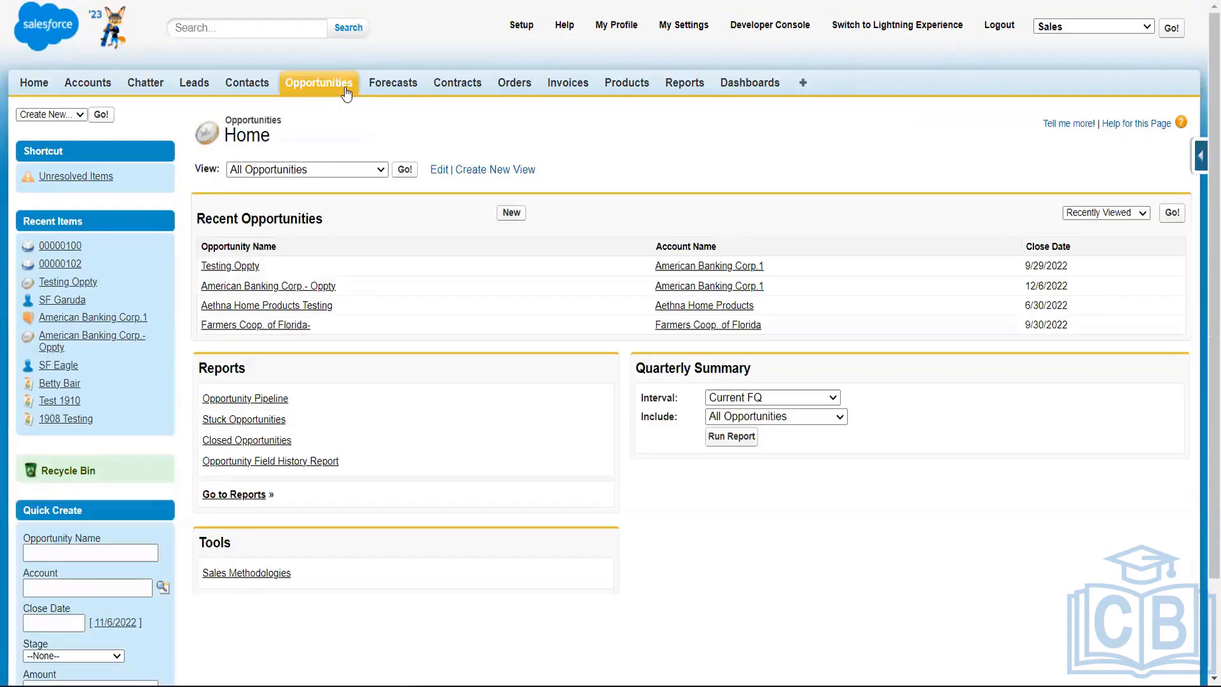
pyautogui.click(252, 267)
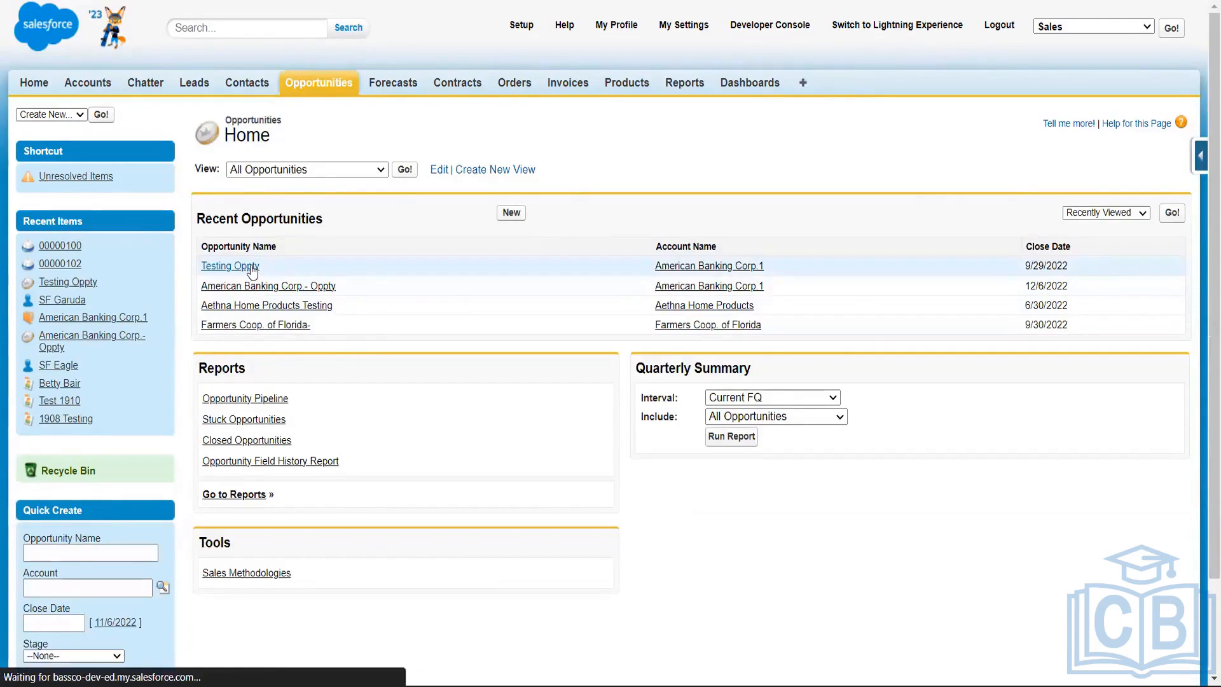
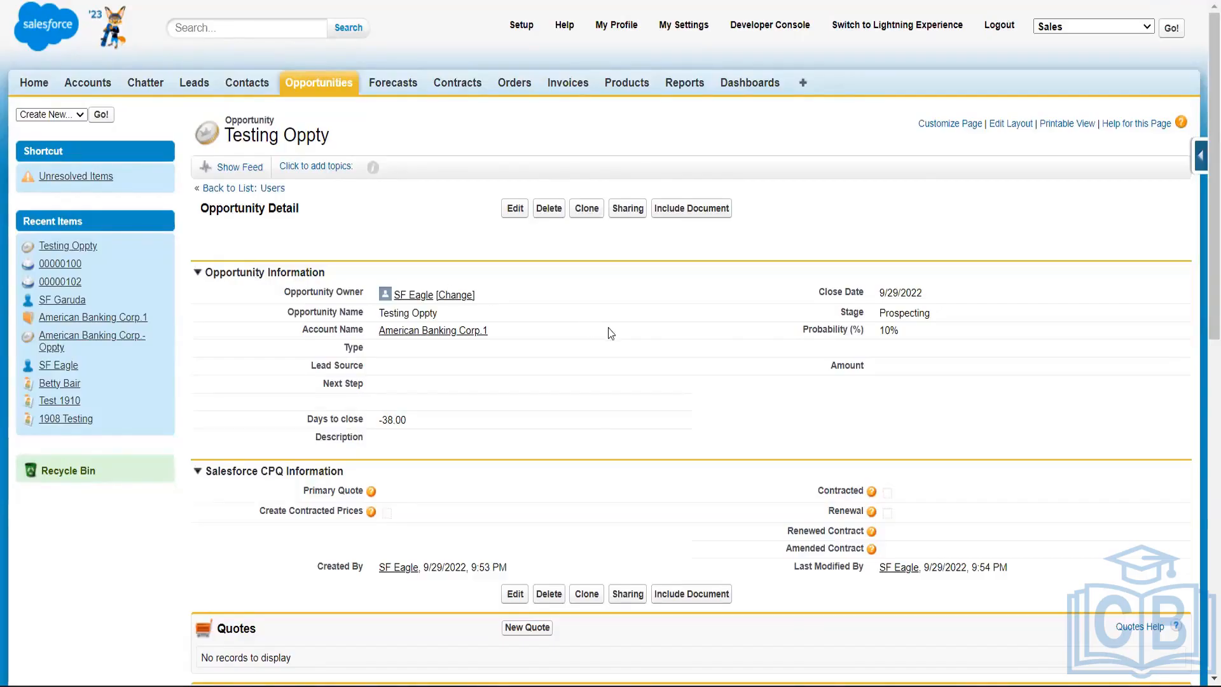
pyautogui.click(568, 88)
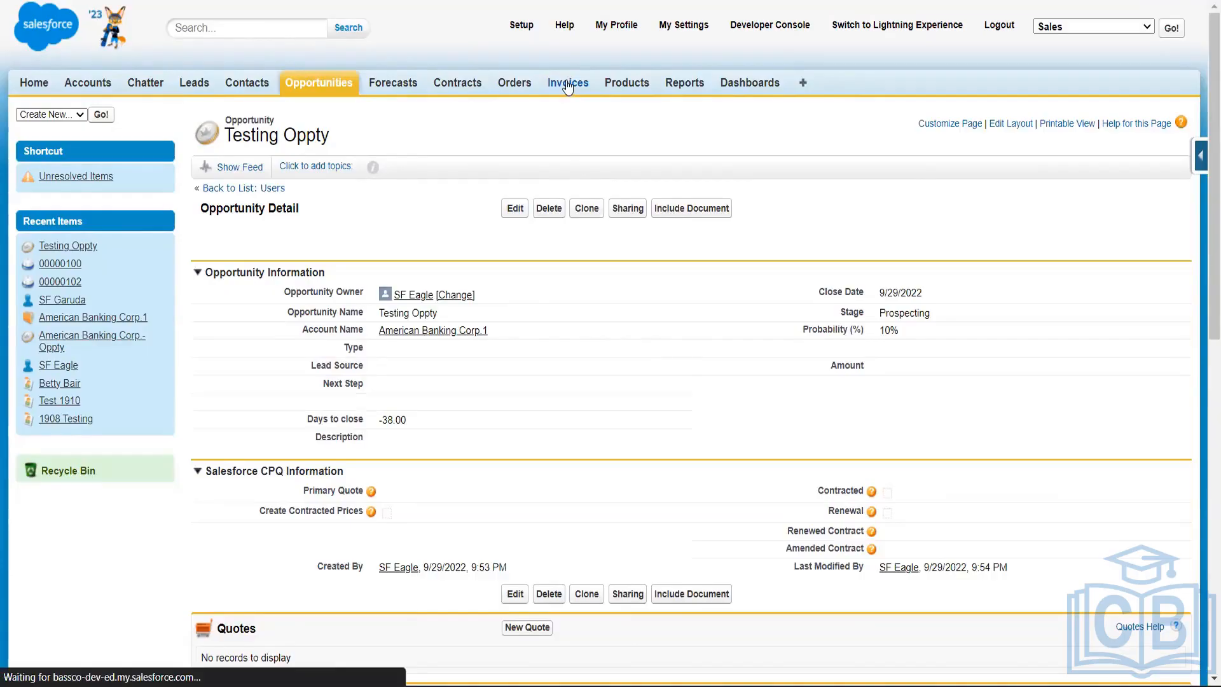